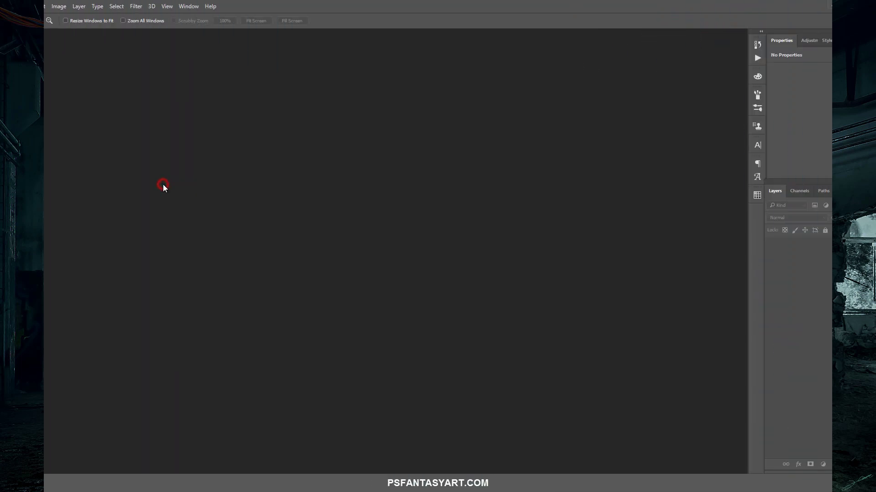
- Create a blank 1920 × 1080 px document at 72 ppi with a white background colour
{"action": "left_click", "coordinate": [25, 7]}
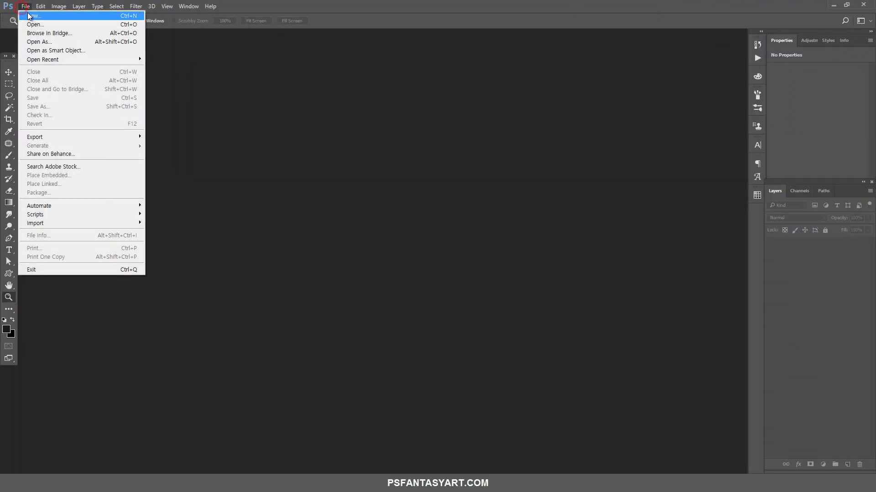
{"action": "left_click", "coordinate": [32, 17]}
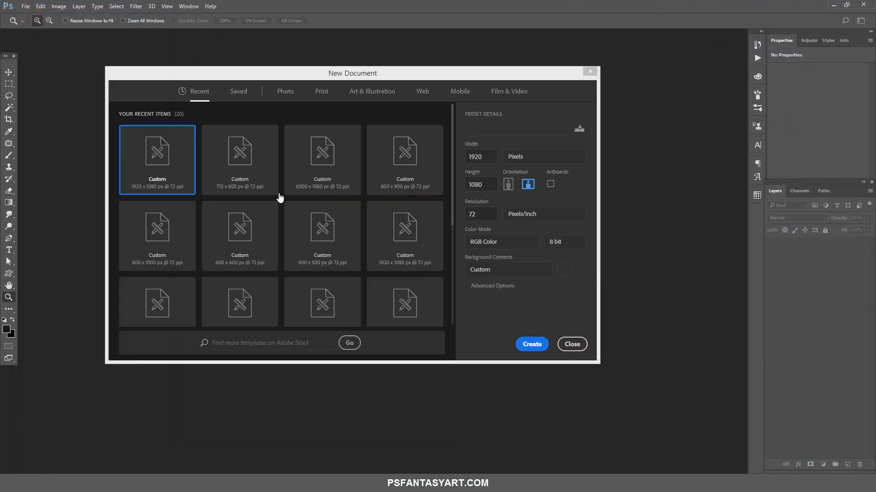
{"action": "left_click", "coordinate": [486, 157]}
{"action": "left_click", "coordinate": [485, 185]}
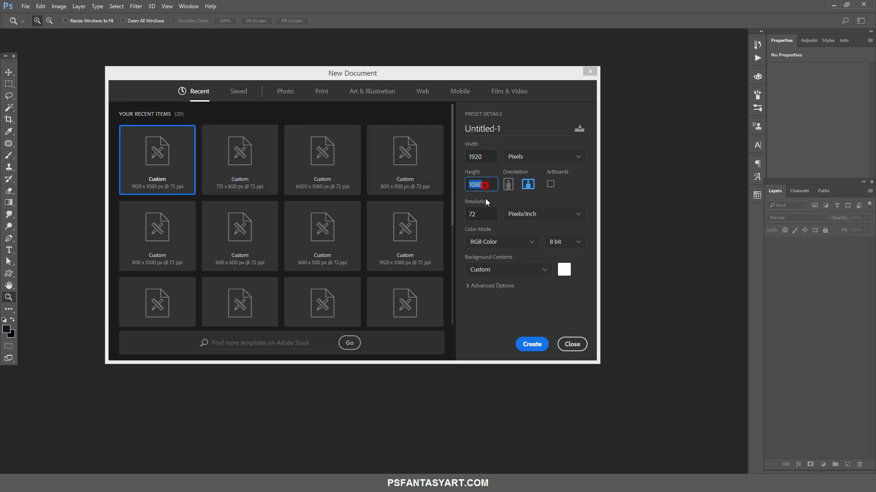
{"action": "left_click", "coordinate": [484, 215]}
{"action": "left_click", "coordinate": [565, 270]}
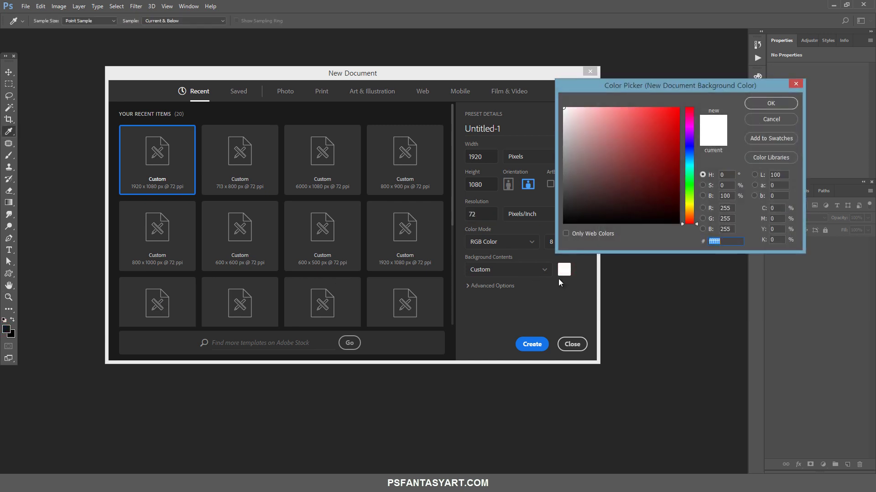
{"action": "left_click", "coordinate": [771, 103]}
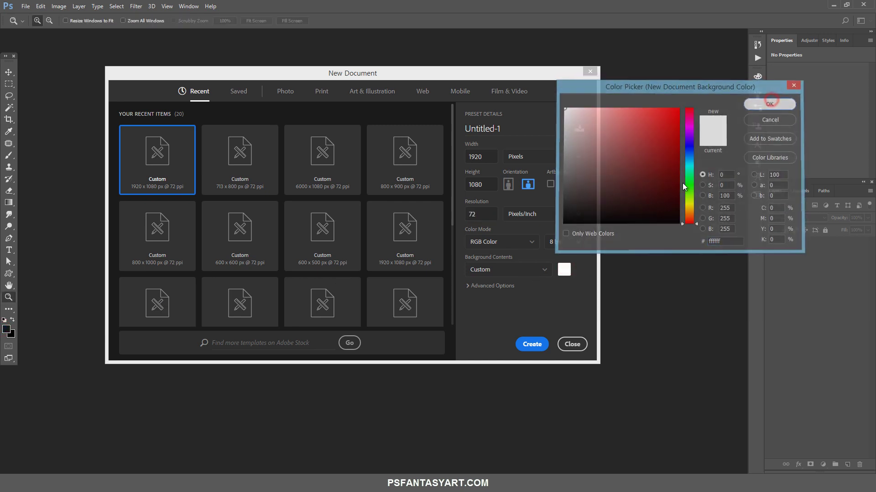
{"action": "left_click", "coordinate": [532, 344]}
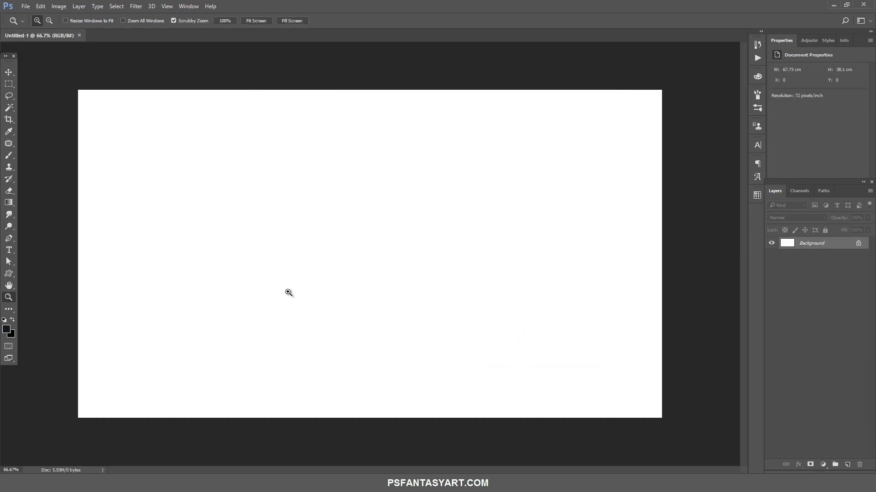
- Open the lost-places-2218106 factory photo
{"action": "left_click", "coordinate": [26, 6]}
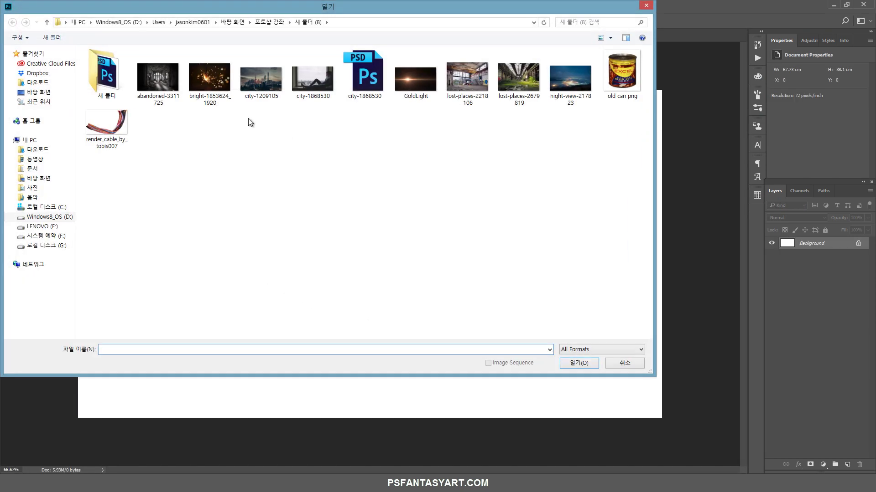
{"action": "left_click", "coordinate": [474, 75]}
{"action": "left_click", "coordinate": [570, 365]}
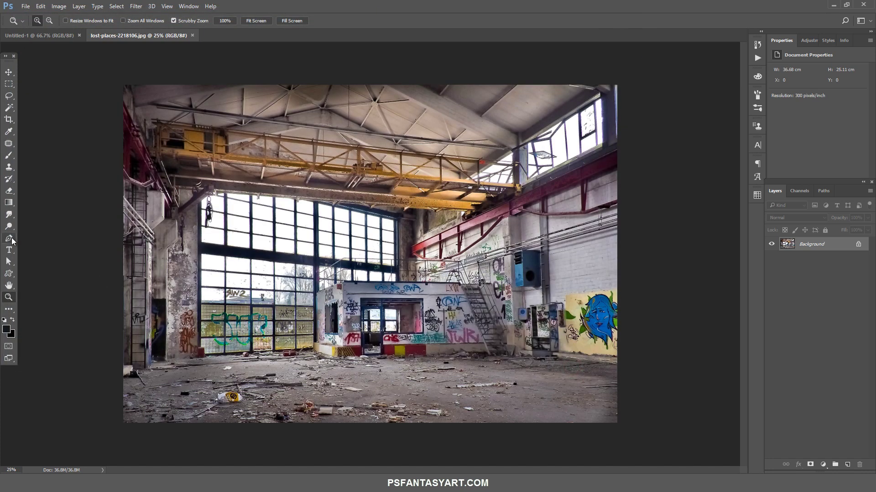
- Select all bright window panes using the Magic Wand with Contiguous unchecked
{"action": "left_click", "coordinate": [8, 108]}
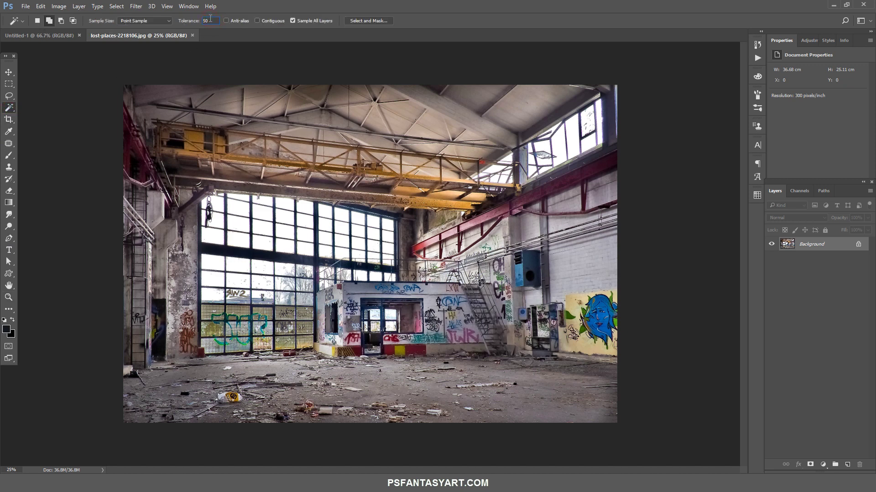
{"action": "left_click", "coordinate": [258, 22]}
{"action": "left_click", "coordinate": [235, 261]}
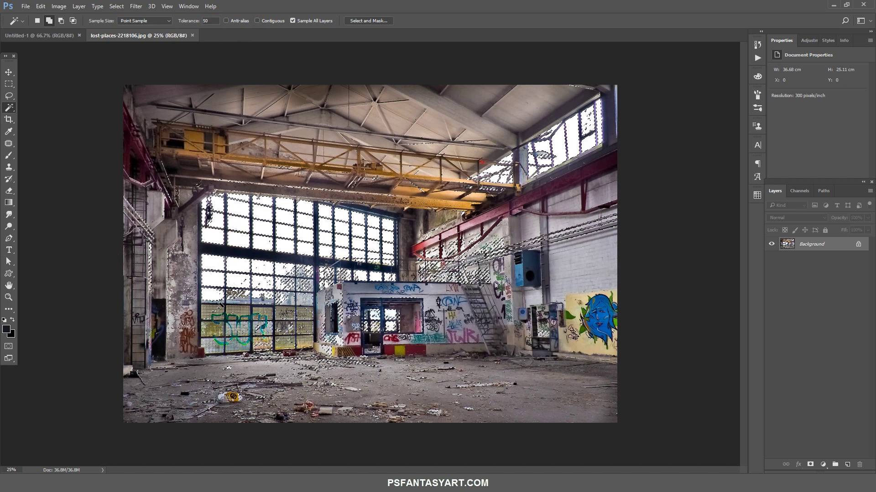
- Add a layer mask from the window selection and invert it so the panes turn transparent
{"action": "left_click", "coordinate": [810, 466]}
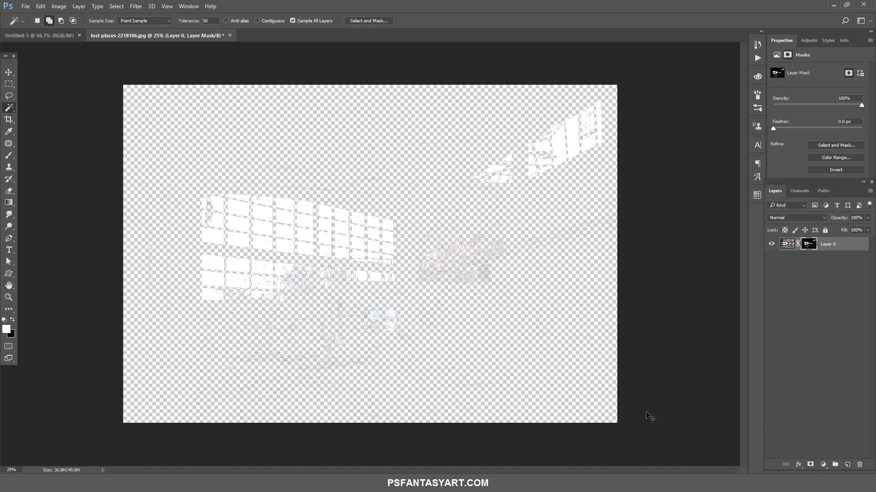
{"action": "key", "text": "ctrl+i"}
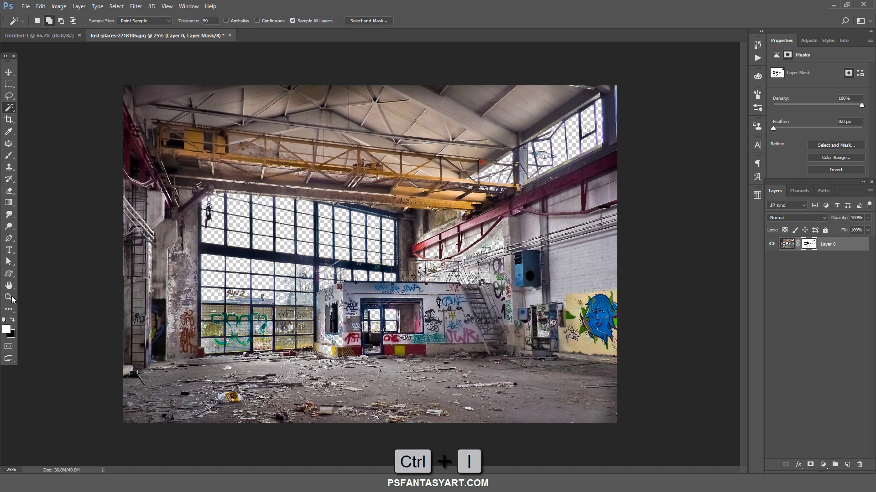
{"action": "left_click", "coordinate": [11, 299]}
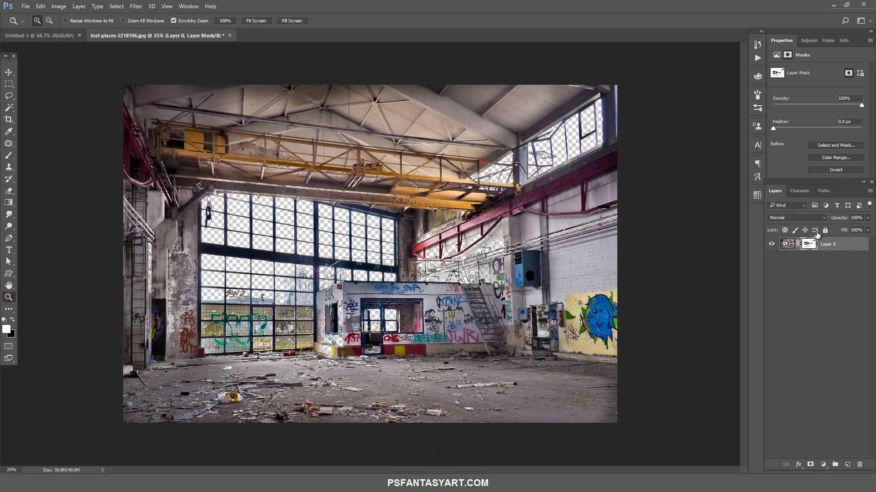
{"action": "right_click", "coordinate": [808, 245]}
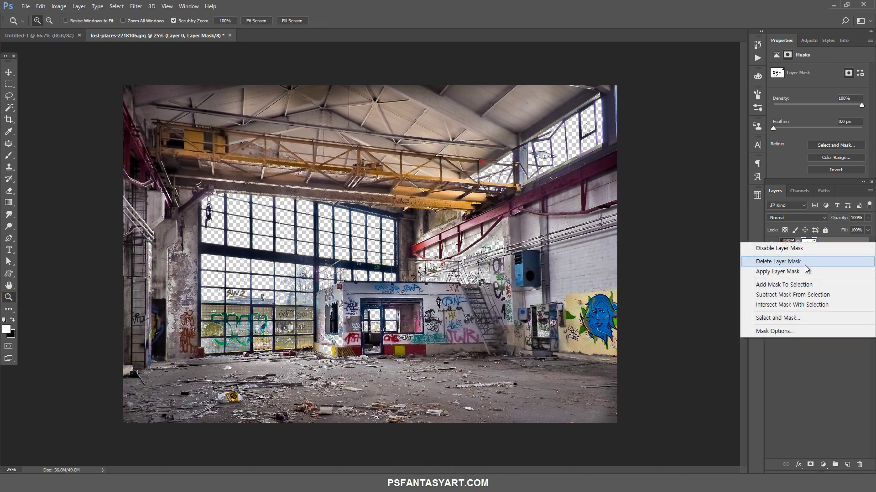
- Open Select and Mask, zoom on the windows and preview the mask in Black & White
{"action": "left_click", "coordinate": [804, 317]}
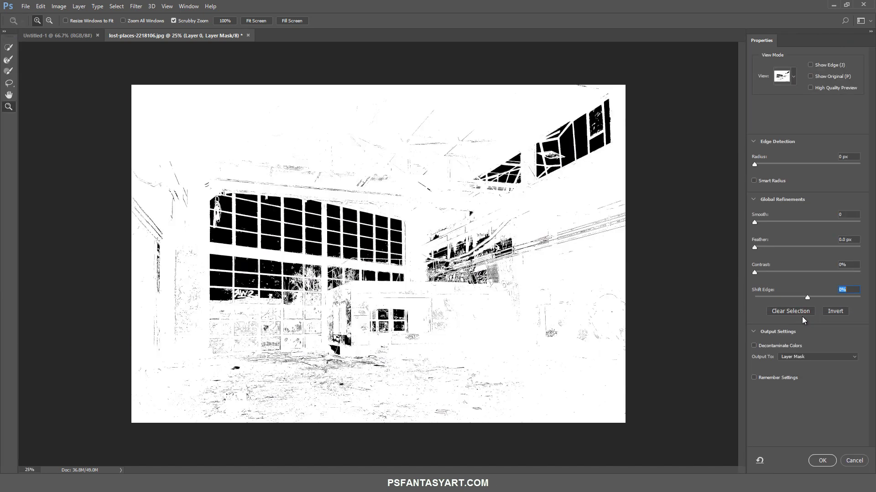
{"action": "left_click", "coordinate": [783, 76]}
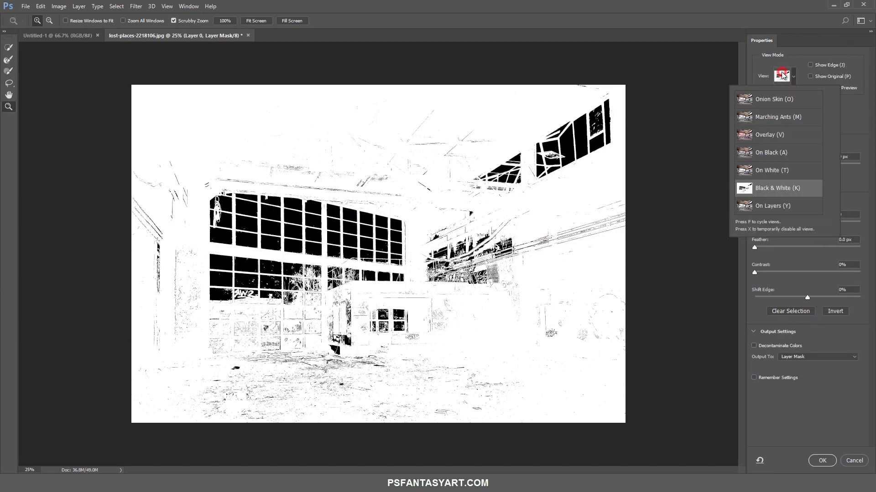
{"action": "left_click", "coordinate": [769, 100]}
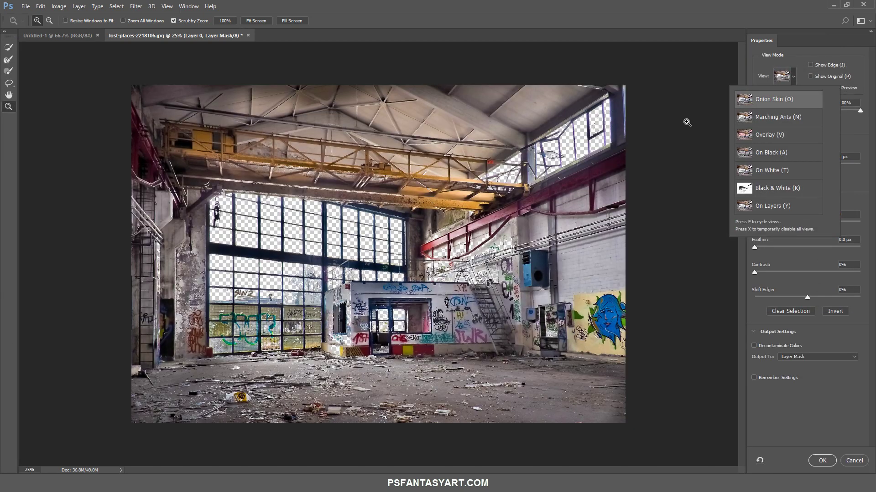
{"action": "left_click", "coordinate": [343, 222]}
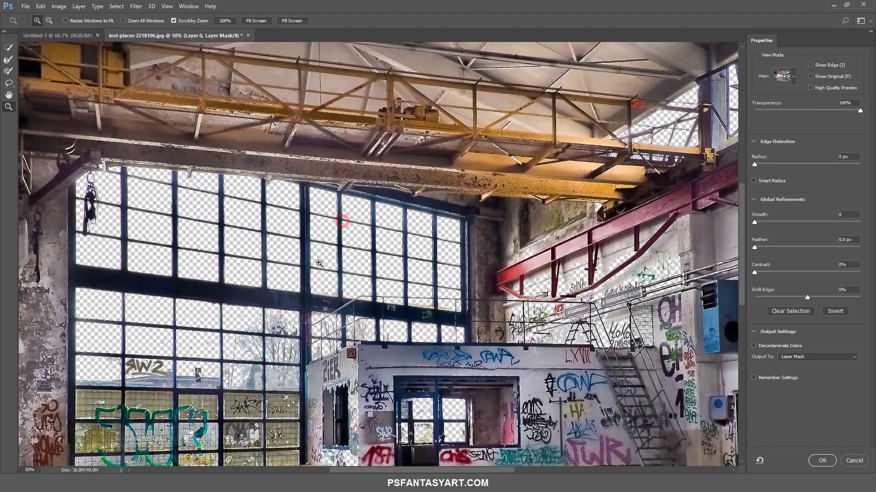
{"action": "left_click", "coordinate": [794, 76]}
{"action": "left_click", "coordinate": [761, 191]}
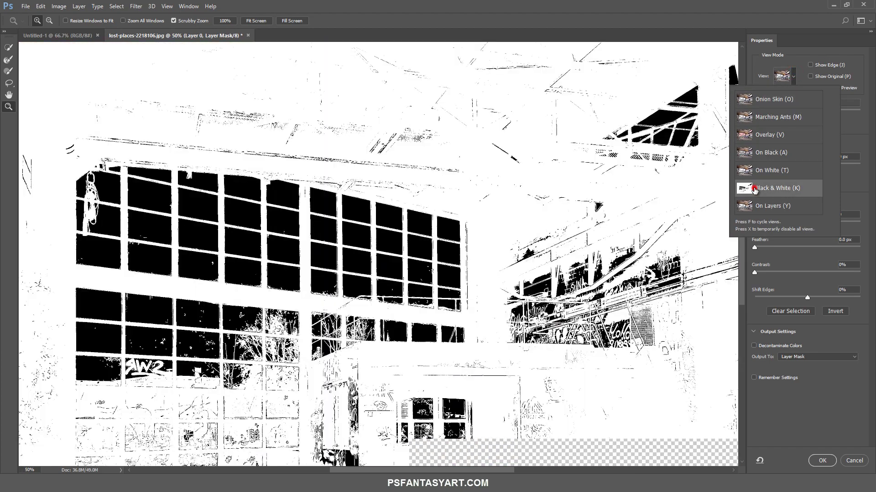
- Set Smooth 1, Feather 1 px, Contrast 12% and Shift Edge -20%, then apply
{"action": "left_click", "coordinate": [854, 217]}
{"action": "type", "text": "1"}
{"action": "left_click", "coordinate": [852, 240]}
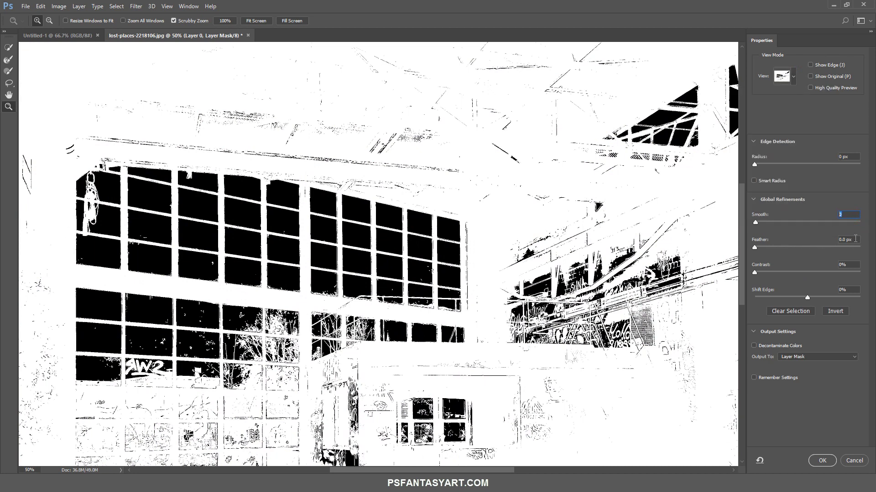
{"action": "type", "text": "1"}
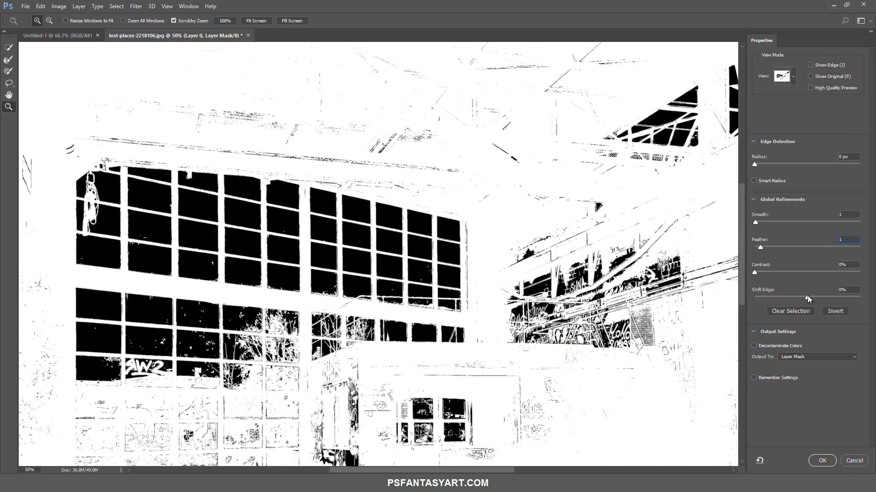
{"action": "mouse_move", "coordinate": [799, 296]}
{"action": "left_mouse_down"}
{"action": "mouse_move", "coordinate": [786, 295]}
{"action": "mouse_move", "coordinate": [766, 272]}
{"action": "mouse_move", "coordinate": [789, 298]}
{"action": "left_mouse_up"}
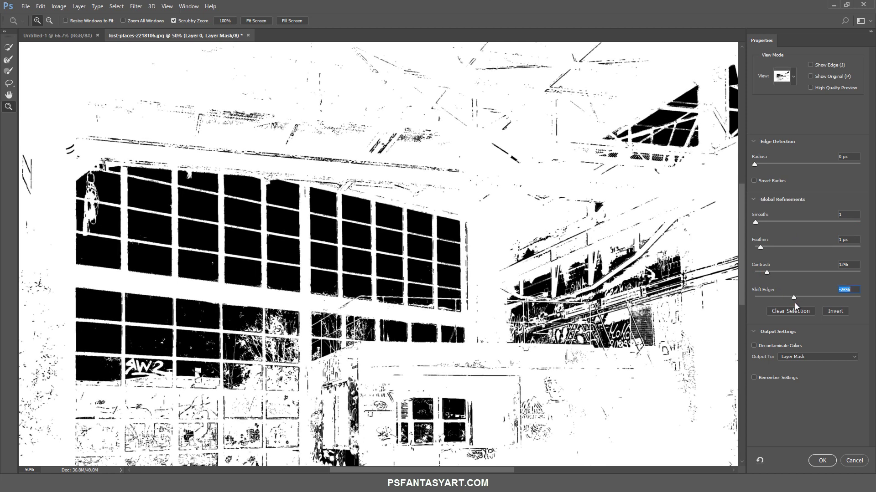
{"action": "left_click", "coordinate": [822, 461]}
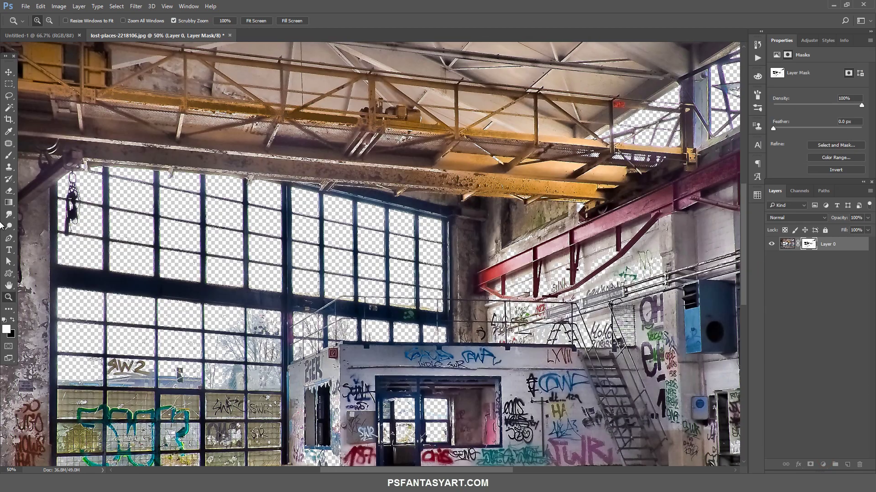
- Move the masked factory photo into the Untitled-1 document
{"action": "key", "text": "ctrl+0"}
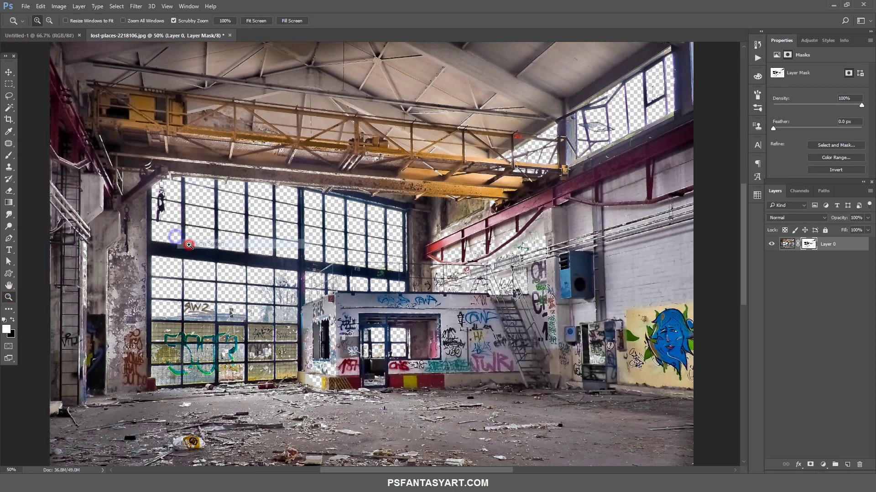
{"action": "left_click", "coordinate": [8, 72]}
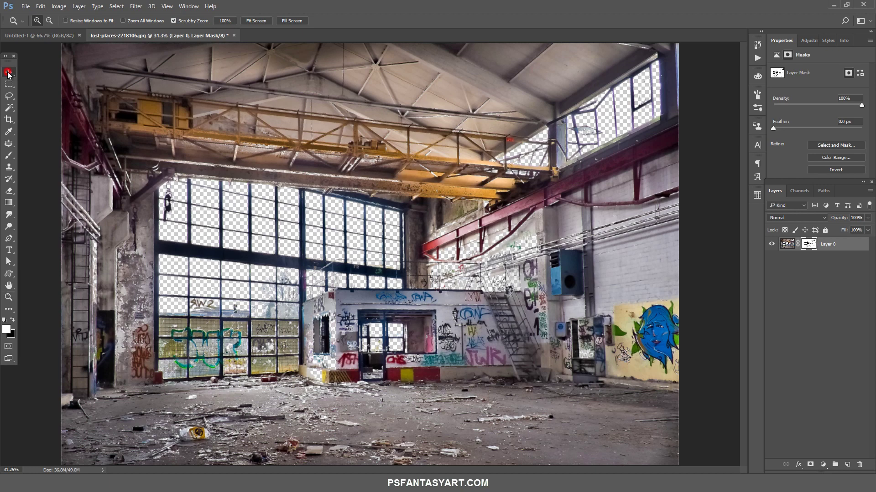
{"action": "mouse_move", "coordinate": [129, 77]}
{"action": "left_mouse_down"}
{"action": "mouse_move", "coordinate": [58, 36]}
{"action": "mouse_move", "coordinate": [135, 141]}
{"action": "left_mouse_up"}
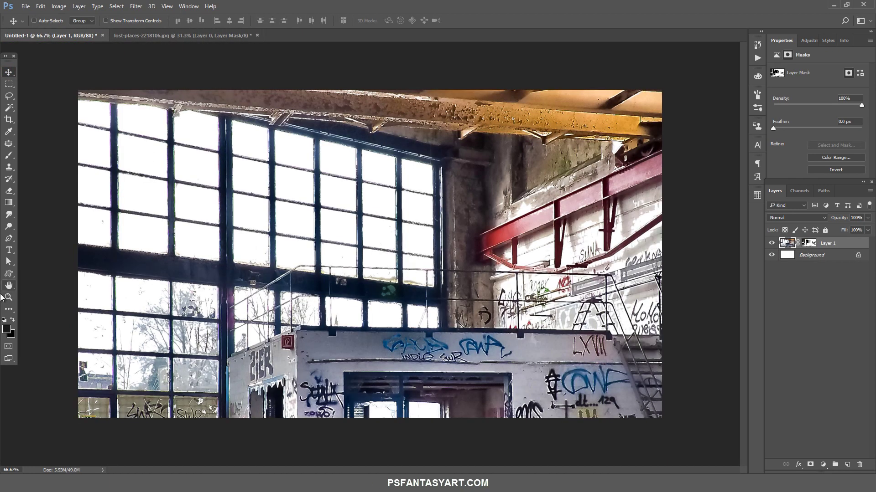
{"action": "key", "text": "z"}
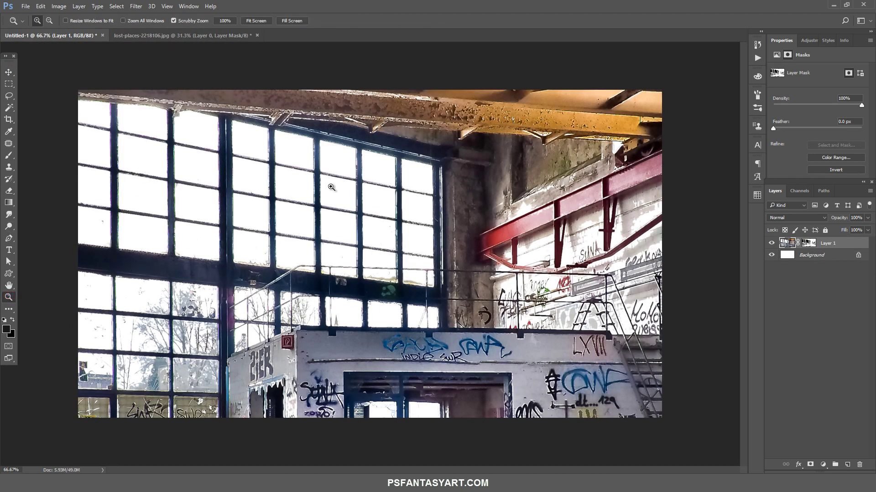
{"action": "left_click_drag", "start_coordinate": [278, 170], "coordinate": [256, 171]}
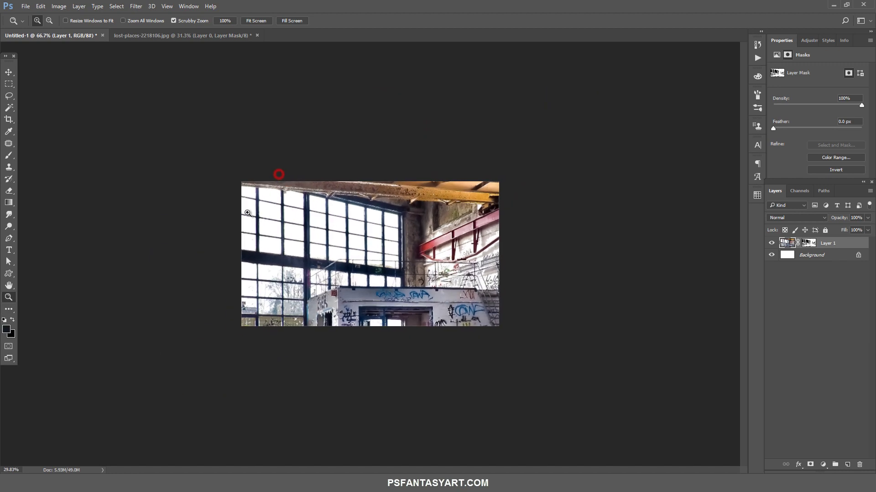
- Scale the factory photo to about 48.55% and raise it slightly on the canvas
{"action": "key", "text": "ctrl+t"}
{"action": "left_click_drag", "start_coordinate": [645, 67], "coordinate": [503, 163]}
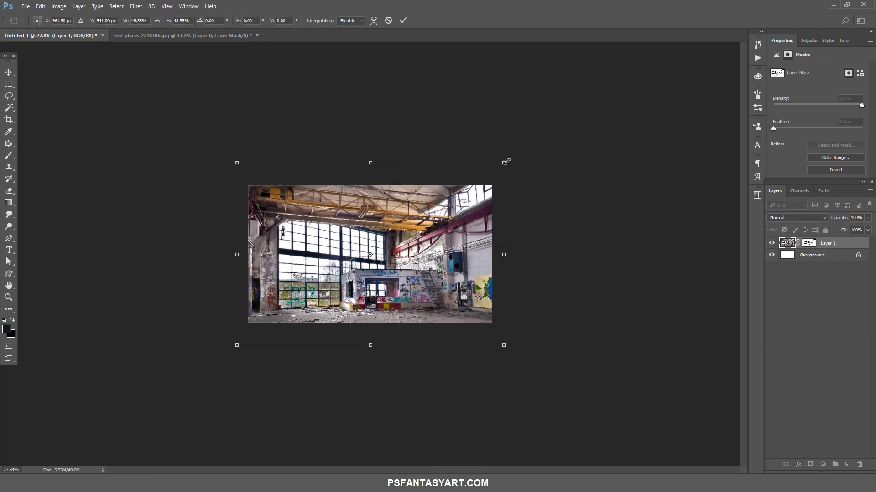
{"action": "left_click_drag", "start_coordinate": [439, 253], "coordinate": [436, 235]}
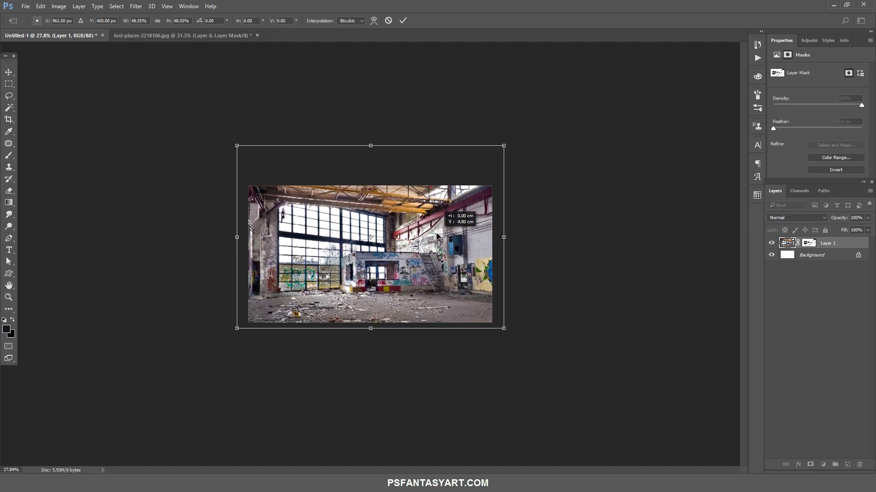
{"action": "left_click_drag", "start_coordinate": [436, 235], "coordinate": [437, 235]}
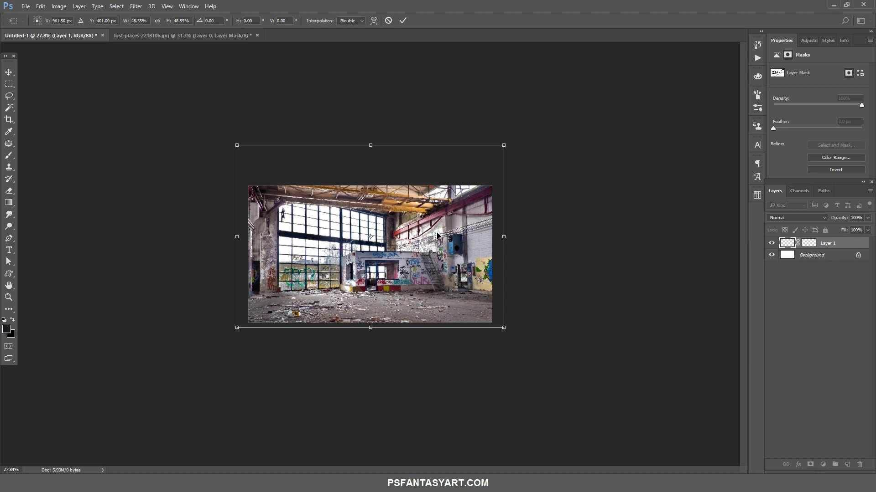
{"action": "left_click", "coordinate": [404, 20]}
{"action": "key", "text": "z"}
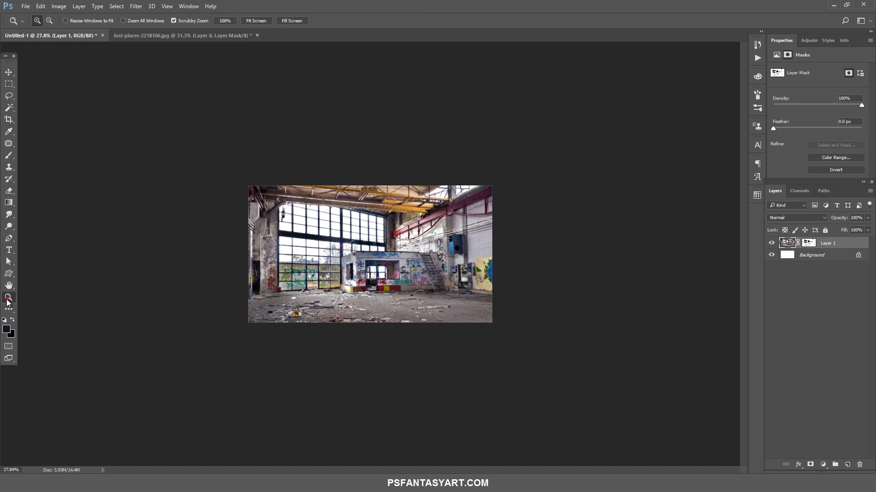
{"action": "left_click_drag", "start_coordinate": [377, 258], "coordinate": [391, 316]}
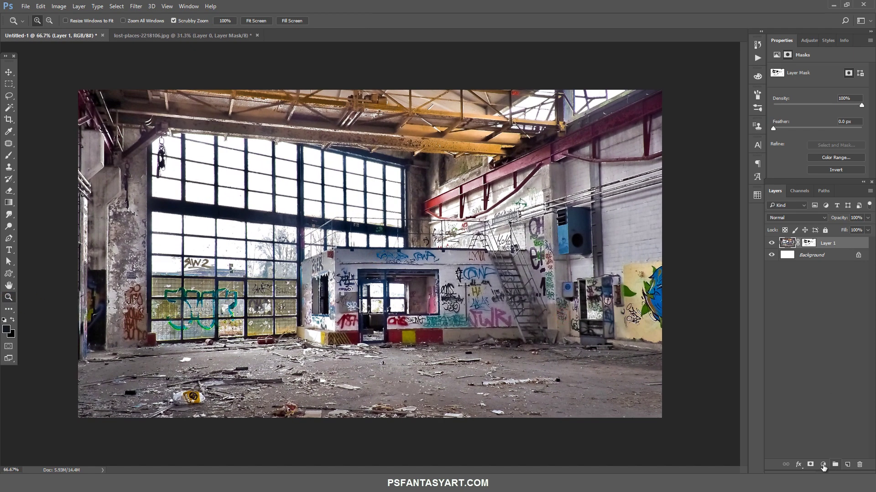
- Add a Brightness/Contrast layer clipped to Layer 1 with Brightness -150 and Contrast -26
{"action": "left_click", "coordinate": [823, 465]}
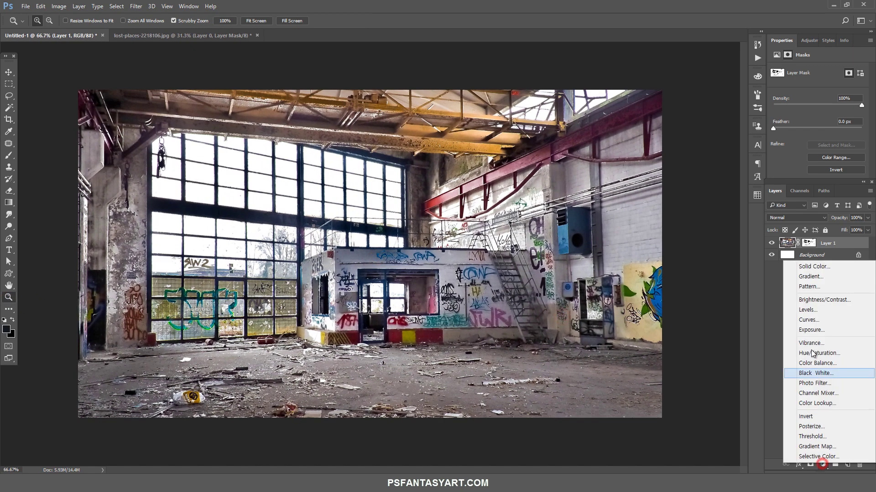
{"action": "left_click", "coordinate": [815, 303]}
{"action": "key", "text": "alt"}
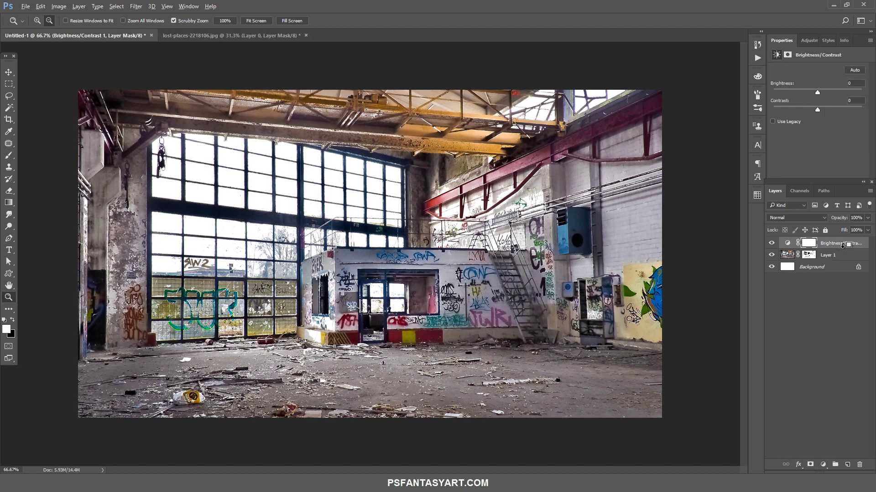
{"action": "left_click", "coordinate": [842, 246], "text": "alt"}
{"action": "left_click_drag", "start_coordinate": [823, 91], "coordinate": [706, 106]}
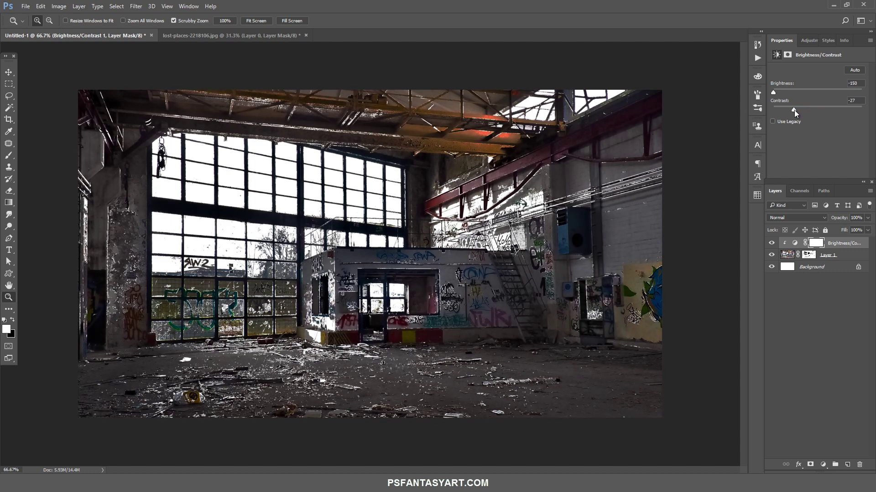
{"action": "left_click", "coordinate": [771, 244]}
- Select Layer 1's mask and set up a soft brush with white foreground
{"action": "left_click", "coordinate": [807, 257]}
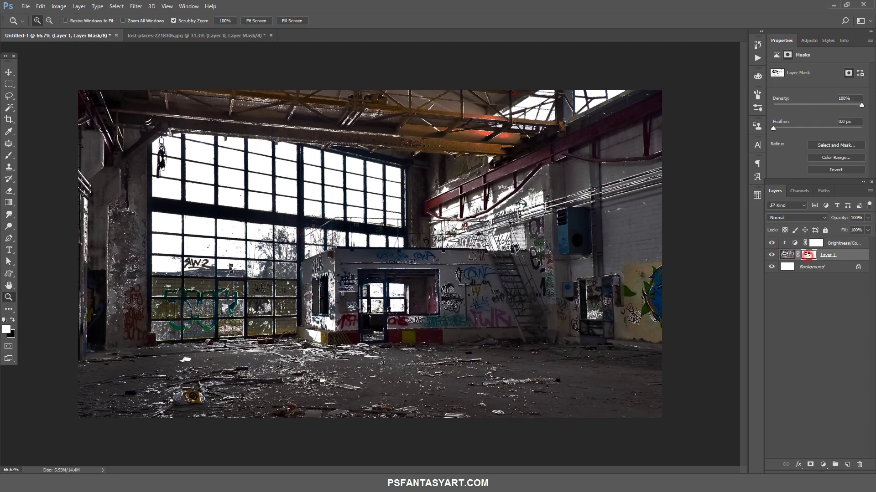
{"action": "left_click", "coordinate": [9, 167]}
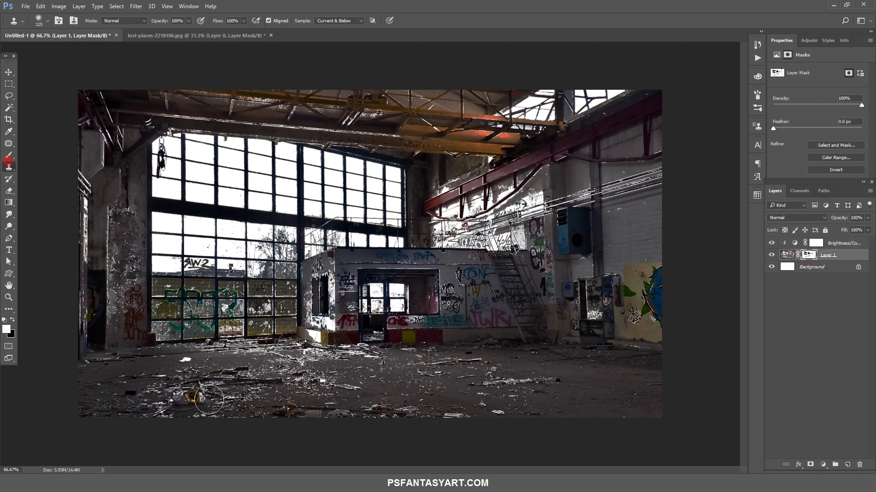
{"action": "left_click", "coordinate": [4, 332]}
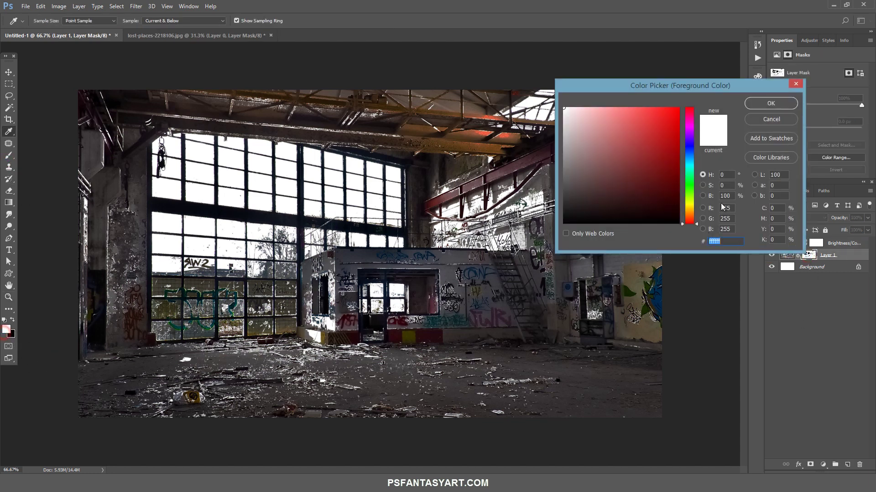
{"action": "left_click", "coordinate": [770, 103]}
{"action": "right_click", "coordinate": [120, 145]}
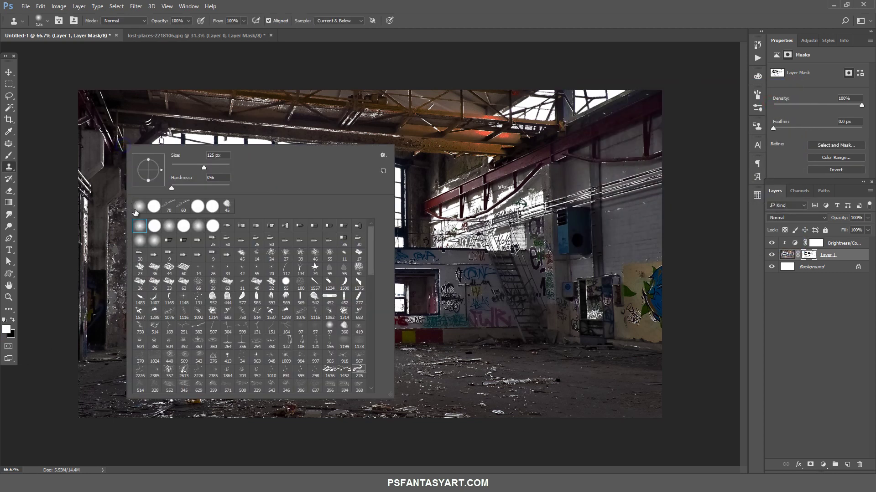
{"action": "left_click", "coordinate": [9, 156]}
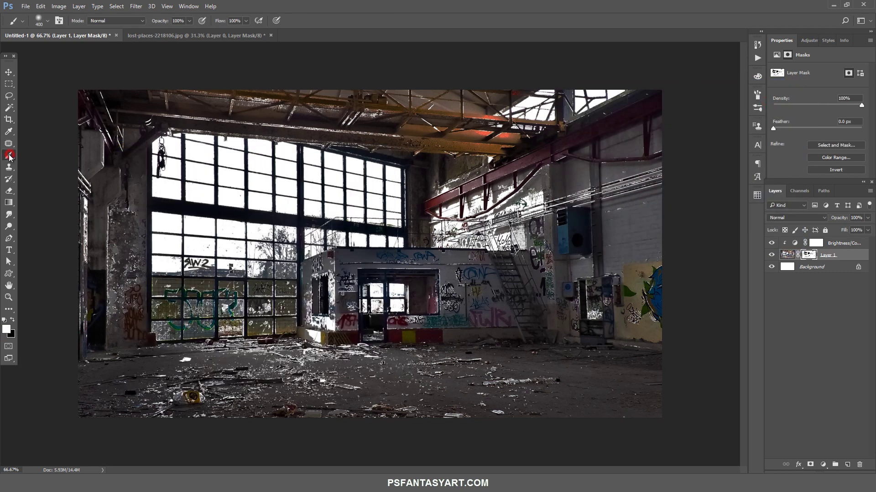
- Paint the mask white to restore the left wall, upper right graffiti and box-wall top
{"action": "key", "text": "bracketleft"}
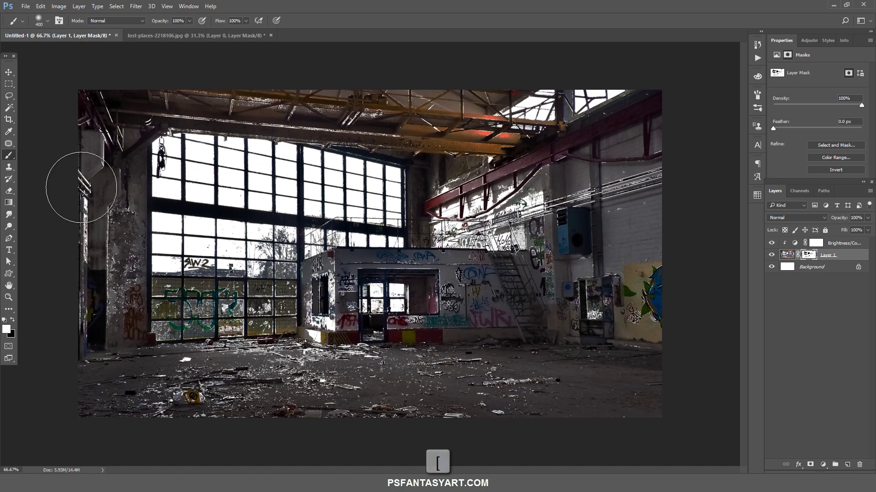
{"action": "key", "text": "bracketleft"}
{"action": "key", "text": "bracketleft"}
{"action": "key", "text": "bracketleft"}
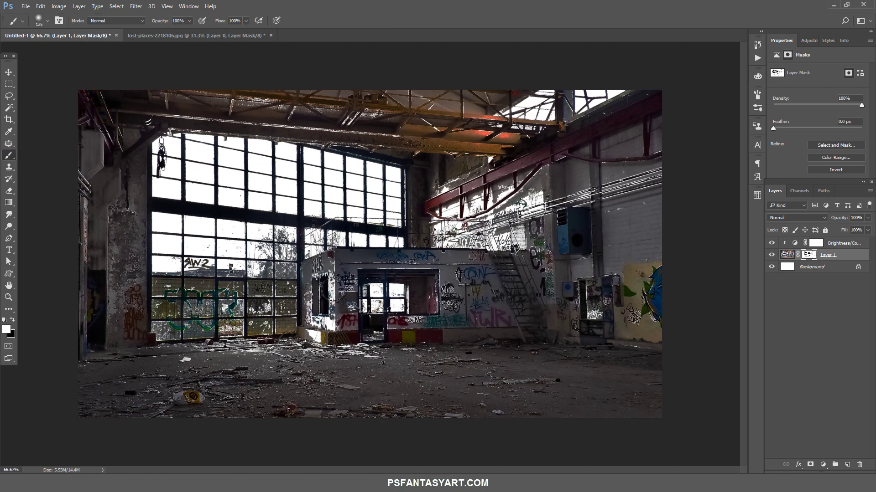
{"action": "key", "text": "bracketleft"}
{"action": "key", "text": "bracketleft"}
{"action": "key", "text": "bracketleft"}
{"action": "mouse_move", "coordinate": [332, 274]}
{"action": "left_mouse_down"}
{"action": "mouse_move", "coordinate": [319, 322]}
{"action": "mouse_move", "coordinate": [409, 327]}
{"action": "left_mouse_up"}
{"action": "key", "text": "bracketleft"}
{"action": "key", "text": "bracketleft"}
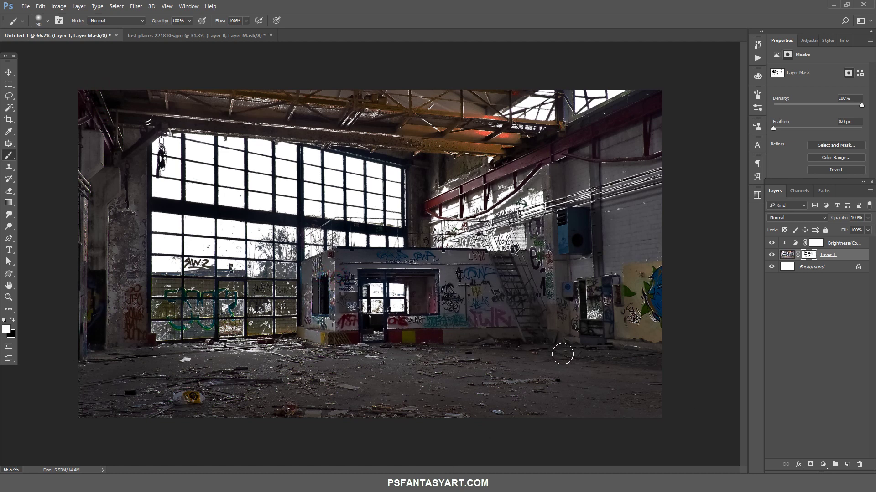
{"action": "key", "text": "bracketright"}
{"action": "key", "text": "bracketright"}
{"action": "key", "text": "bracketright"}
{"action": "left_click_drag", "start_coordinate": [680, 195], "coordinate": [640, 321]}
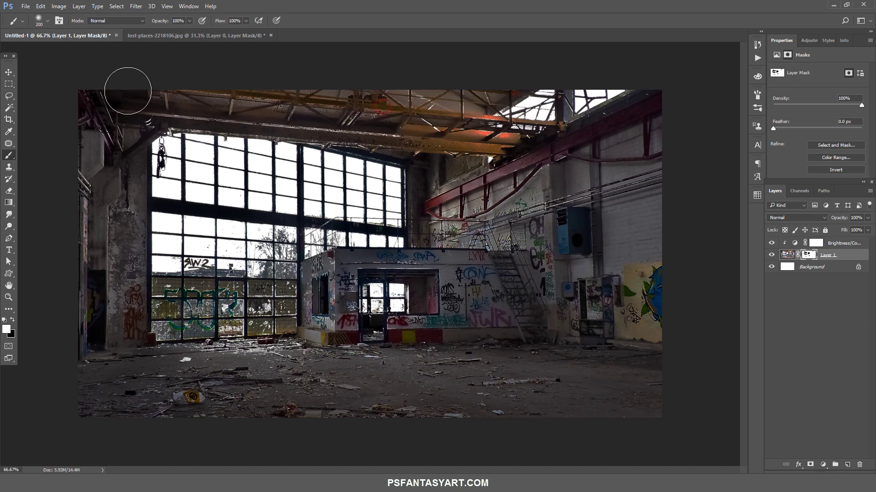
{"action": "key", "text": "bracketleft"}
{"action": "key", "text": "bracketleft"}
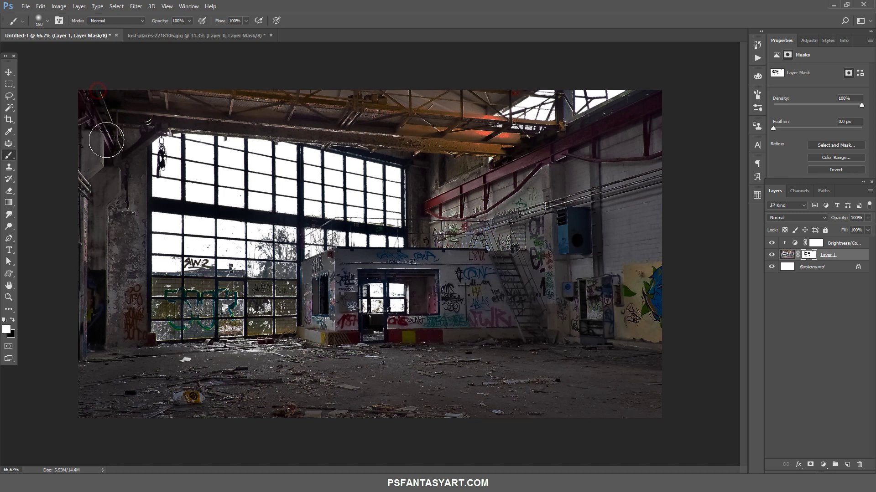
{"action": "key", "text": "bracketleft"}
{"action": "key", "text": "bracketleft"}
{"action": "key", "text": "bracketleft"}
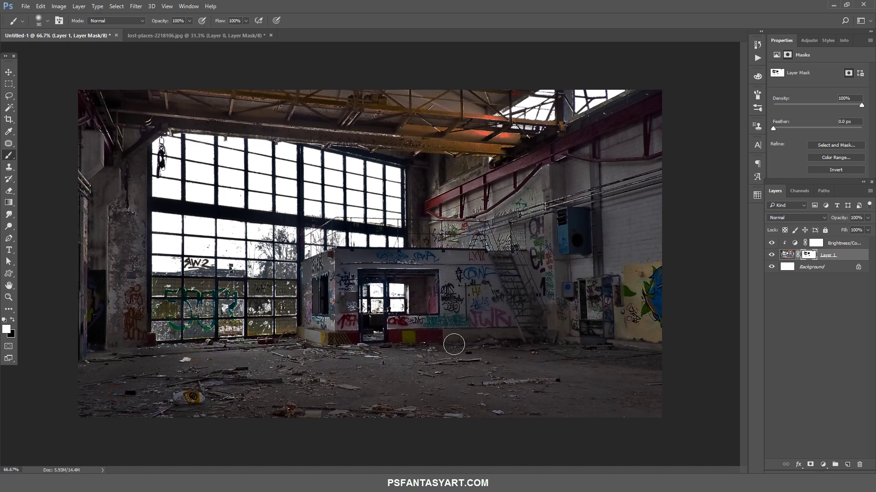
{"action": "left_click_drag", "start_coordinate": [433, 265], "coordinate": [392, 261]}
- Duplicate the masked factory photo layer
{"action": "left_click", "coordinate": [790, 255], "text": "ctrl"}
{"action": "key", "text": "ctrl+j"}
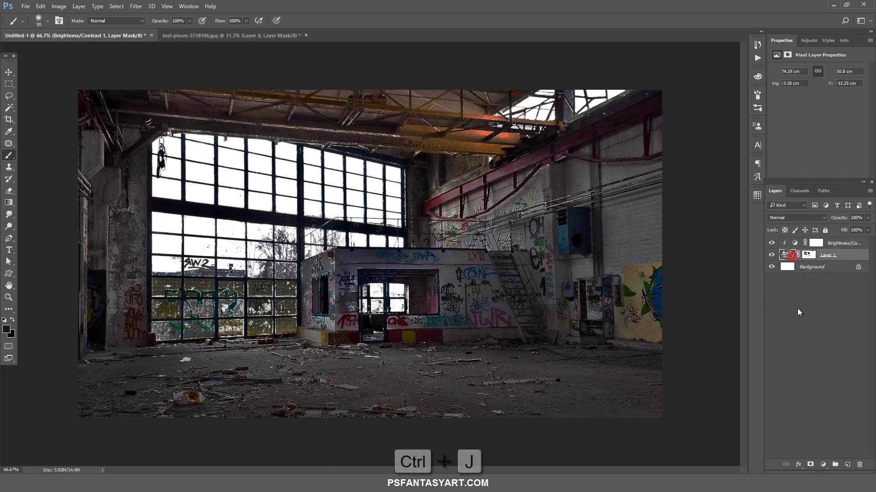
{"action": "key", "text": "ctrl+j"}
- Delete the original Layer 1's mask and blacken it with Hue/Saturation Lightness -100
{"action": "left_click", "coordinate": [788, 267]}
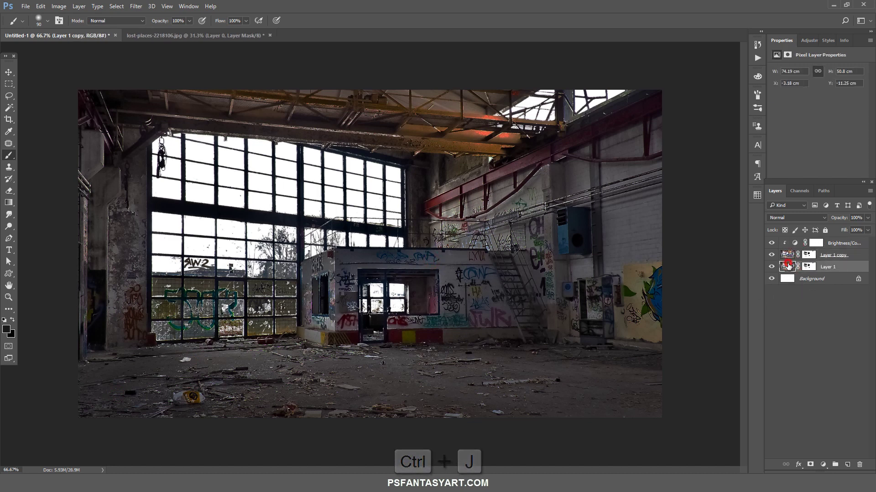
{"action": "right_click", "coordinate": [809, 266]}
{"action": "left_click", "coordinate": [774, 296]}
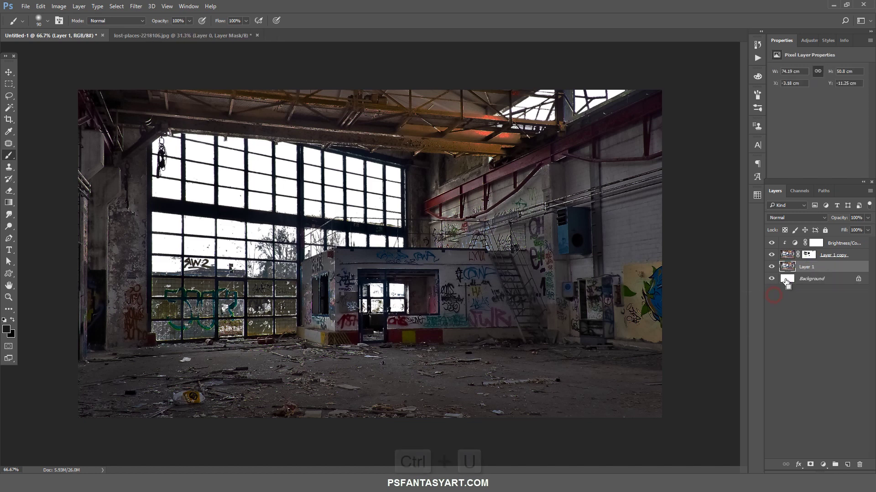
{"action": "key", "text": "ctrl+u"}
{"action": "left_click_drag", "start_coordinate": [643, 340], "coordinate": [257, 301]}
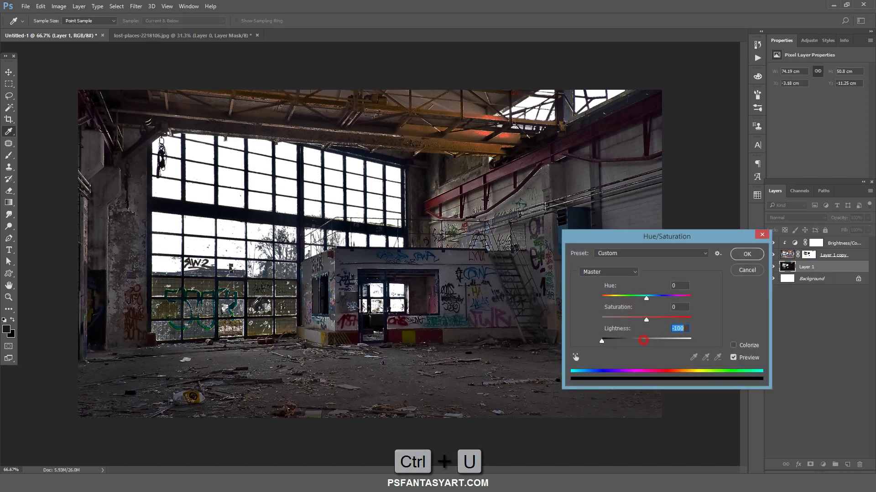
{"action": "left_click", "coordinate": [747, 254]}
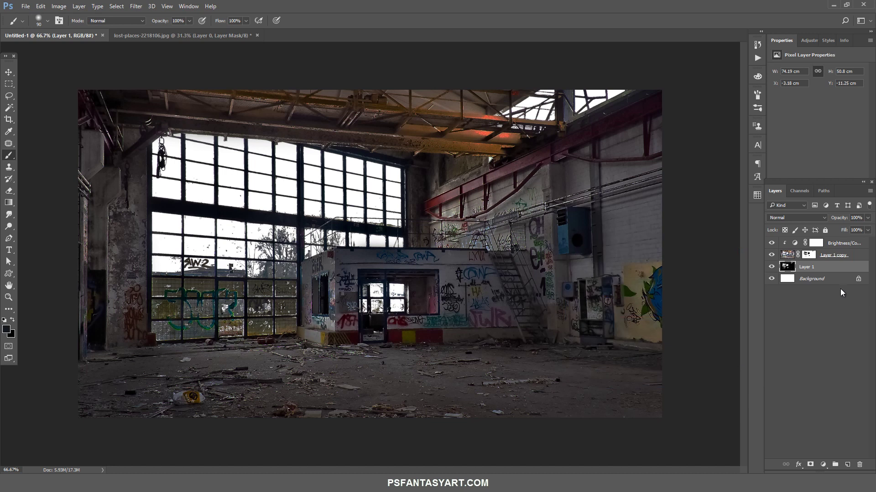
- Add a new layer above the Brightness/Contrast adjustment and pick a very dark foreground colour
{"action": "left_click", "coordinate": [836, 243]}
{"action": "left_click", "coordinate": [846, 464]}
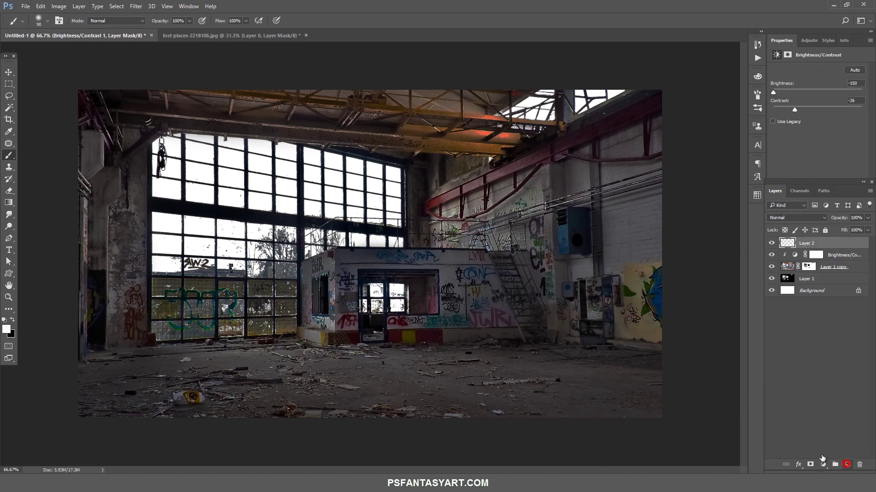
{"action": "left_click", "coordinate": [6, 330]}
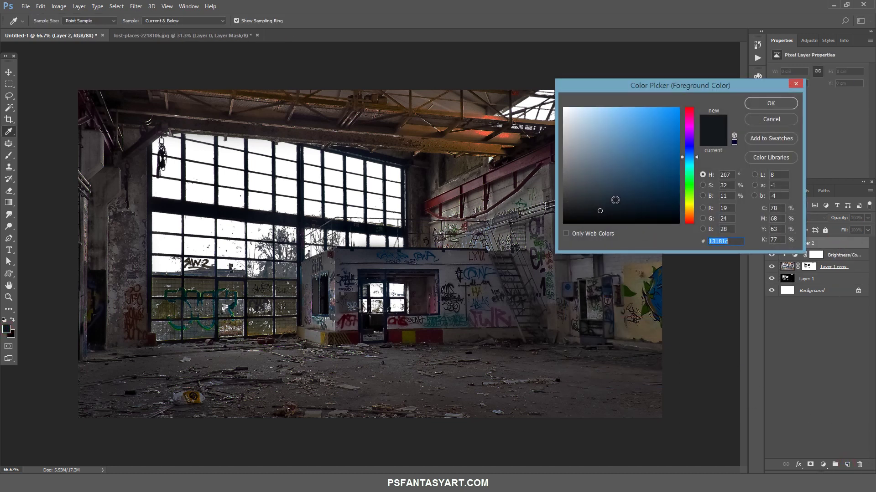
{"action": "left_click", "coordinate": [614, 198]}
{"action": "left_click", "coordinate": [769, 102]}
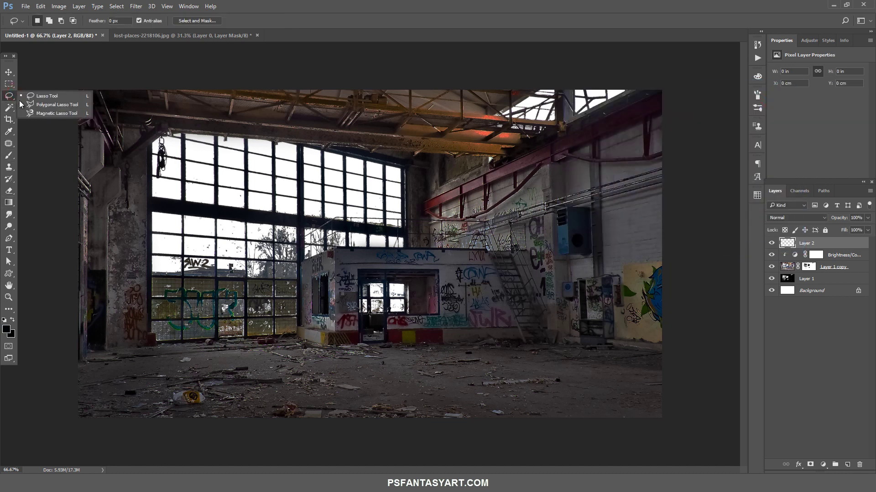
- Outline the floor and right wall base with the Polygonal Lasso and fill it black
{"action": "left_click", "coordinate": [45, 105]}
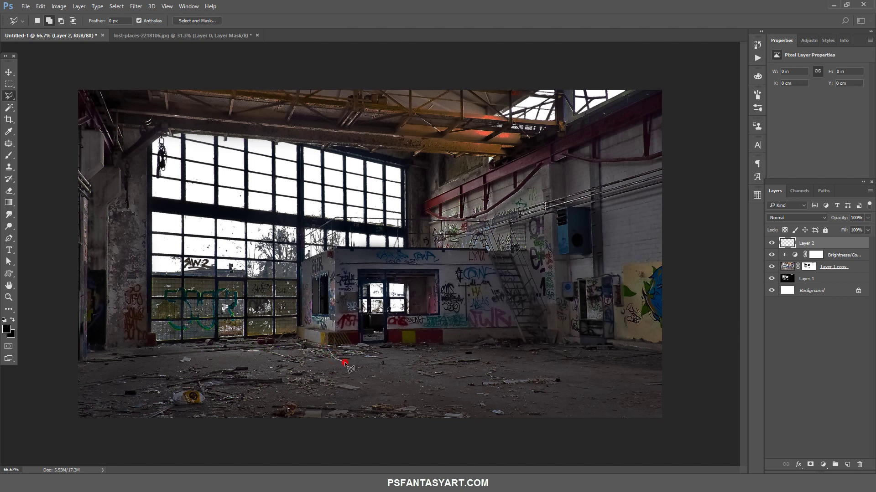
{"action": "left_click", "coordinate": [409, 435]}
{"action": "left_click", "coordinate": [692, 440]}
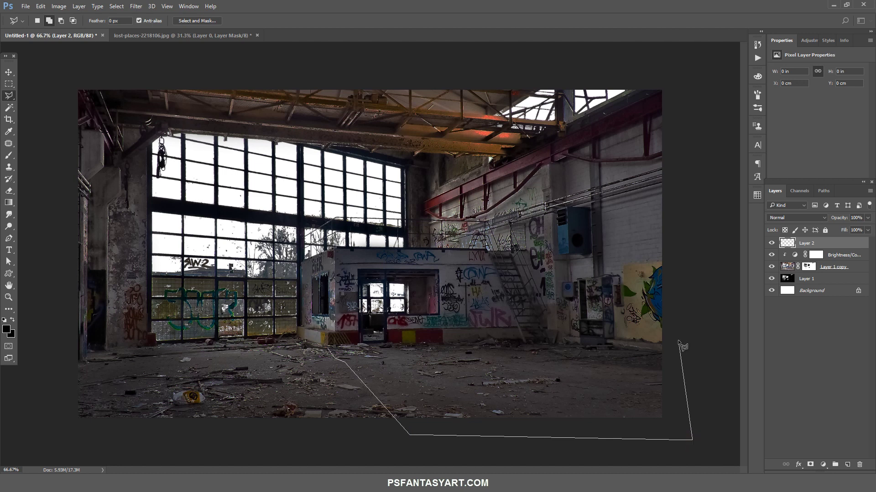
{"action": "left_click", "coordinate": [678, 341]}
{"action": "left_click", "coordinate": [640, 348]}
{"action": "left_click", "coordinate": [334, 249]}
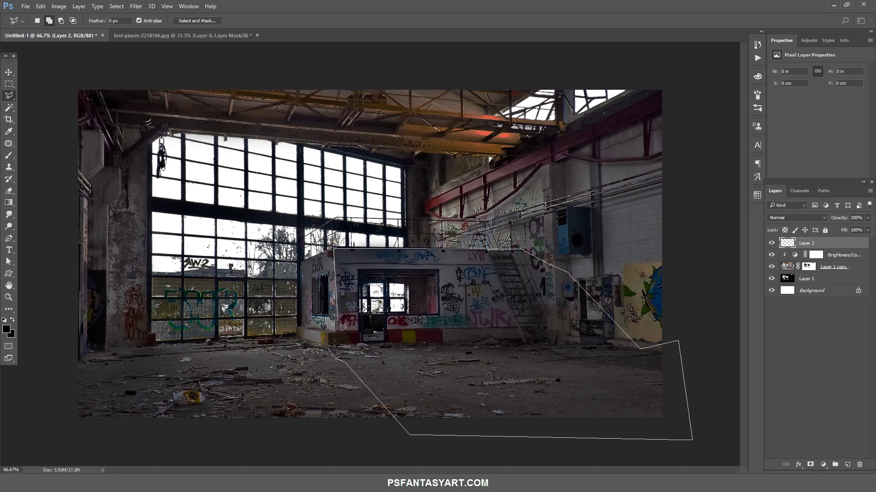
{"action": "left_click", "coordinate": [327, 347]}
{"action": "key", "text": "alt+Delete"}
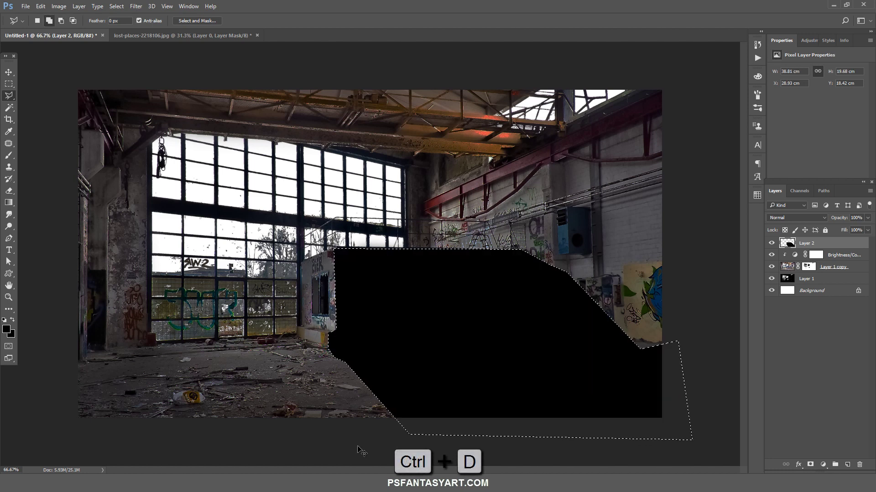
{"action": "key", "text": "ctrl+d"}
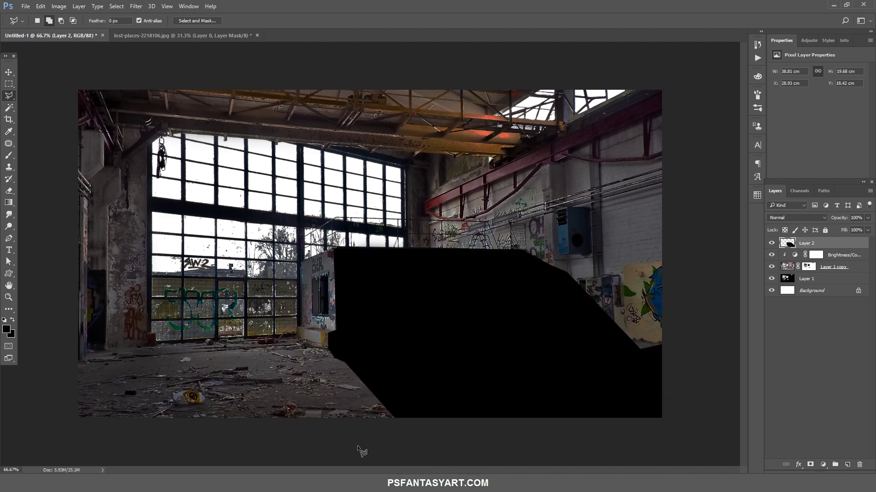
- Lower the shadow layer to 43% opacity and soften it with a Gaussian Blur
{"action": "left_click", "coordinate": [867, 218]}
{"action": "left_click_drag", "start_coordinate": [868, 228], "coordinate": [844, 230]}
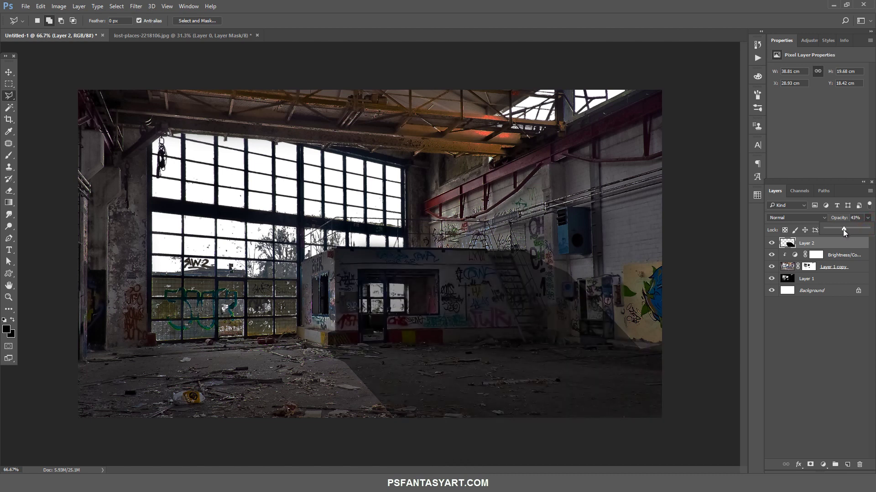
{"action": "left_click", "coordinate": [136, 6]}
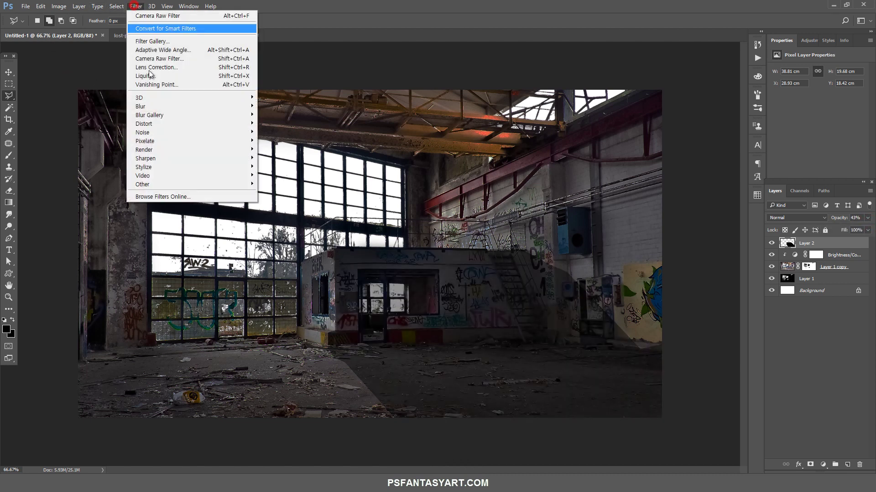
{"action": "mouse_move", "coordinate": [140, 106]}
{"action": "left_click", "coordinate": [106, 142]}
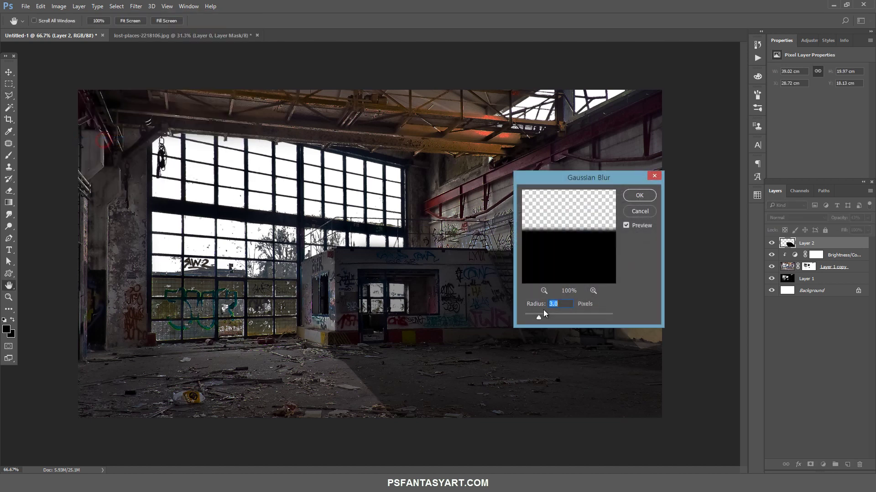
{"action": "left_click", "coordinate": [640, 196]}
{"action": "key", "text": "l"}
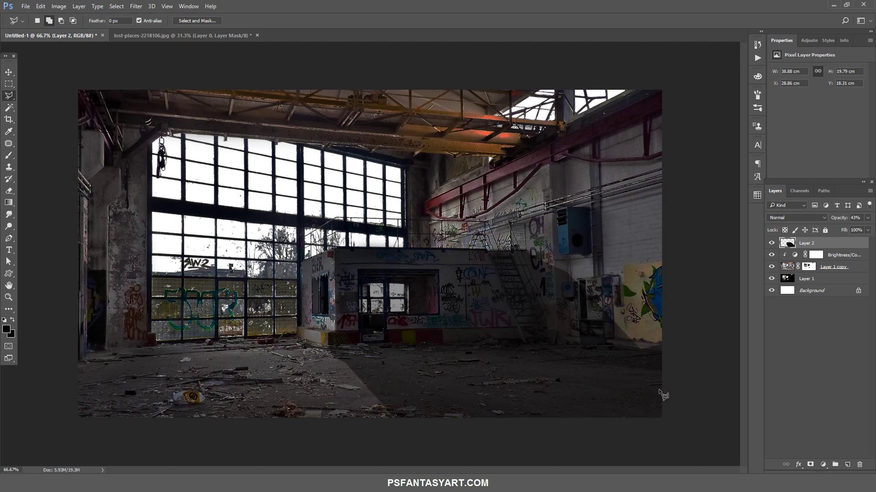
- Add a mask to Layer 2 and set the brush to 29% opacity and 33% flow
{"action": "left_click", "coordinate": [808, 465]}
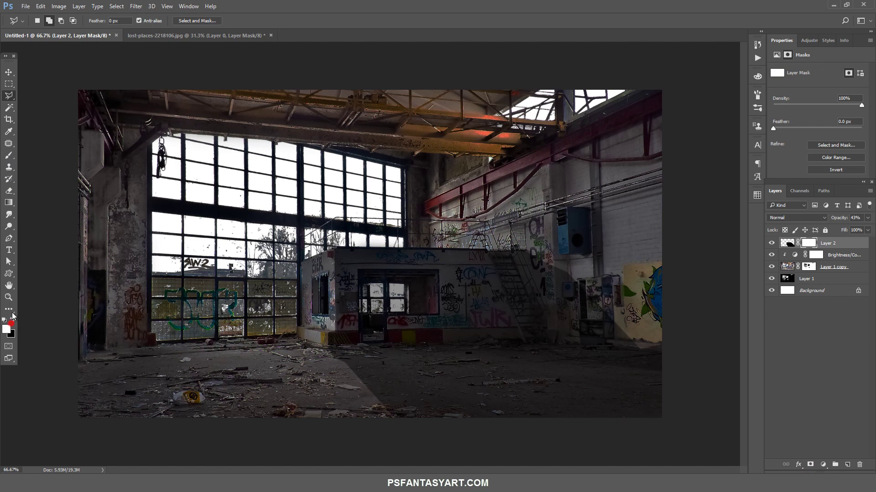
{"action": "left_click", "coordinate": [6, 156]}
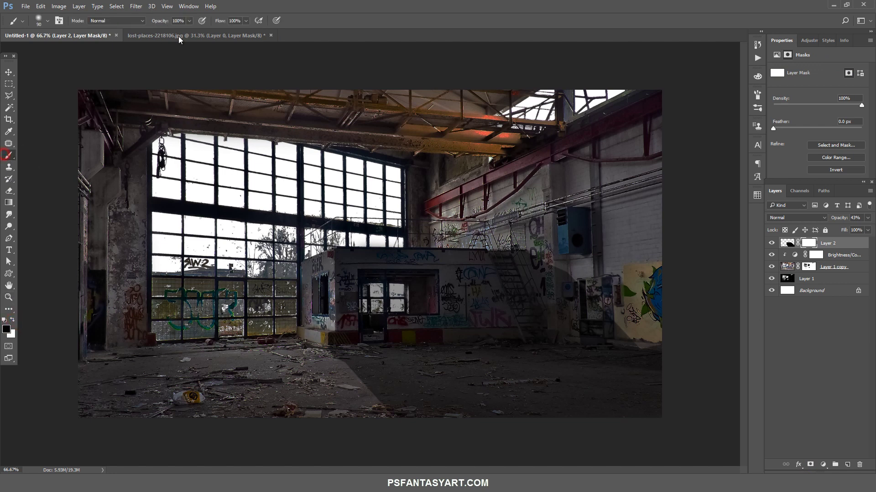
{"action": "left_click_drag", "start_coordinate": [189, 22], "coordinate": [161, 33]}
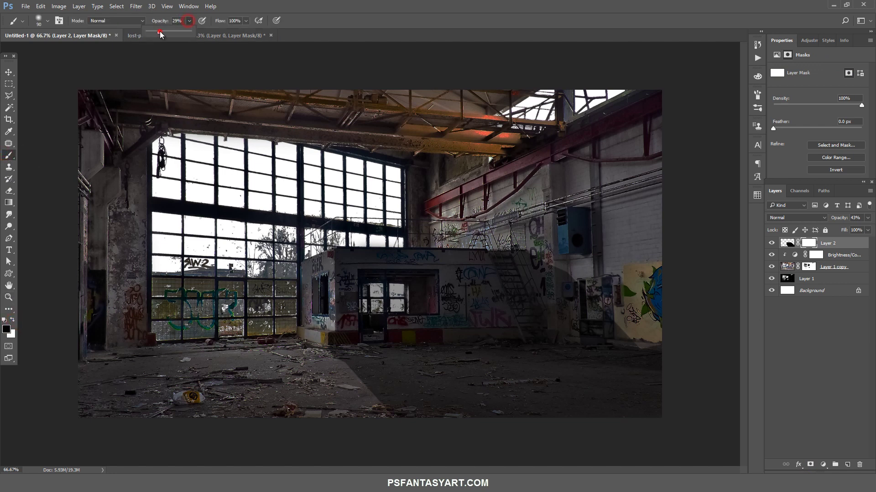
{"action": "left_click", "coordinate": [245, 22]}
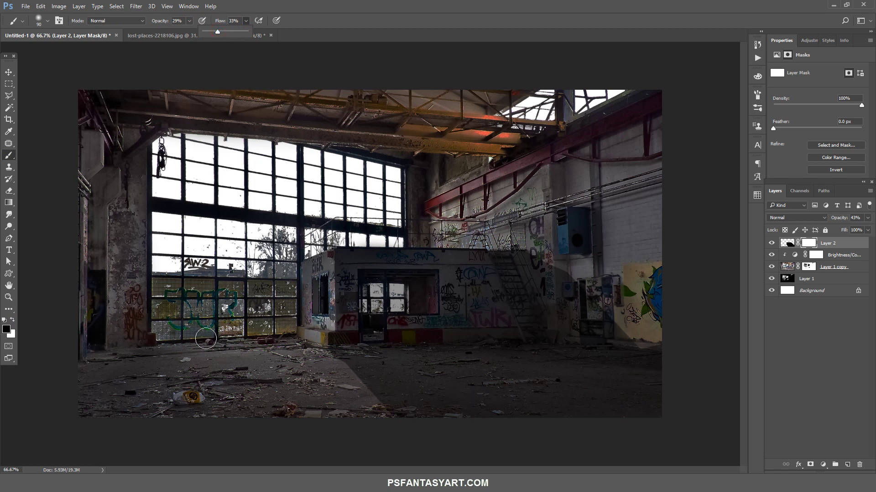
- Paint the mask to fade the floor shadow and lower Layer 2 to 36% opacity
{"action": "key", "text": "bracketright"}
{"action": "key", "text": "bracketright"}
{"action": "key", "text": "bracketright"}
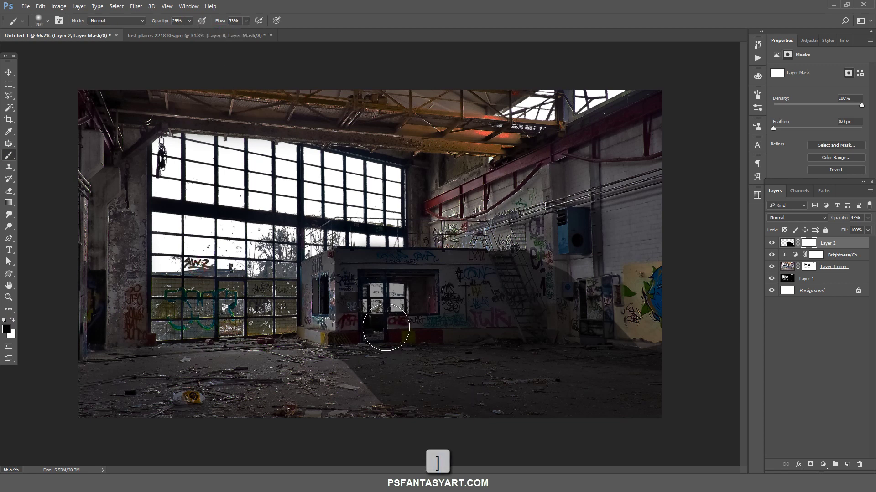
{"action": "key", "text": "bracketleft"}
{"action": "mouse_move", "coordinate": [390, 358]}
{"action": "left_mouse_down"}
{"action": "mouse_move", "coordinate": [455, 351]}
{"action": "mouse_move", "coordinate": [379, 354]}
{"action": "mouse_move", "coordinate": [463, 365]}
{"action": "mouse_move", "coordinate": [518, 397]}
{"action": "left_mouse_up"}
{"action": "key", "text": "bracketleft"}
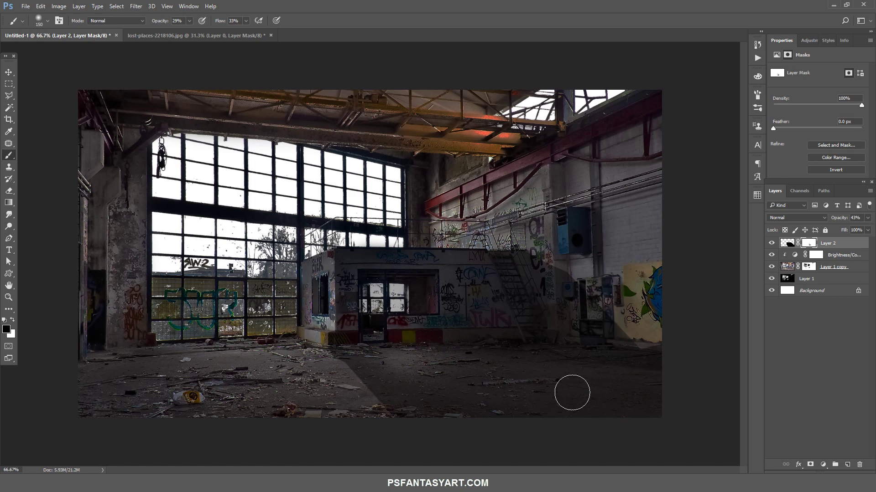
{"action": "left_click", "coordinate": [866, 219]}
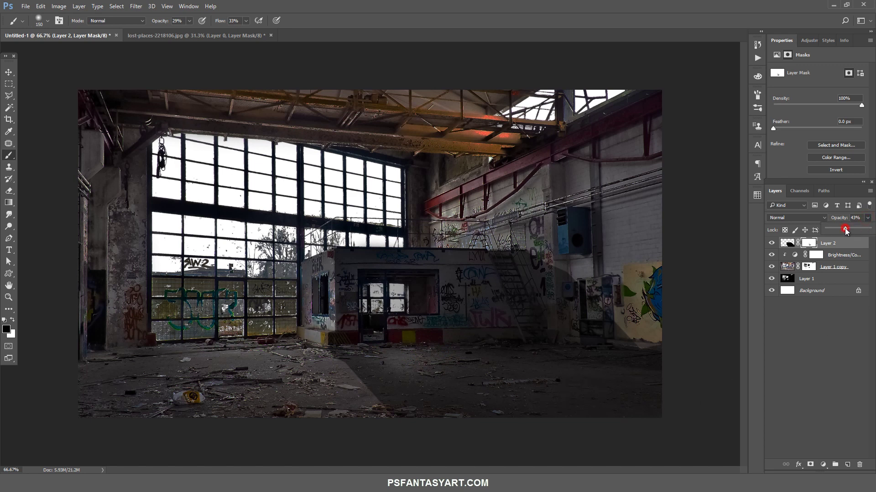
{"action": "left_click_drag", "start_coordinate": [845, 229], "coordinate": [841, 229]}
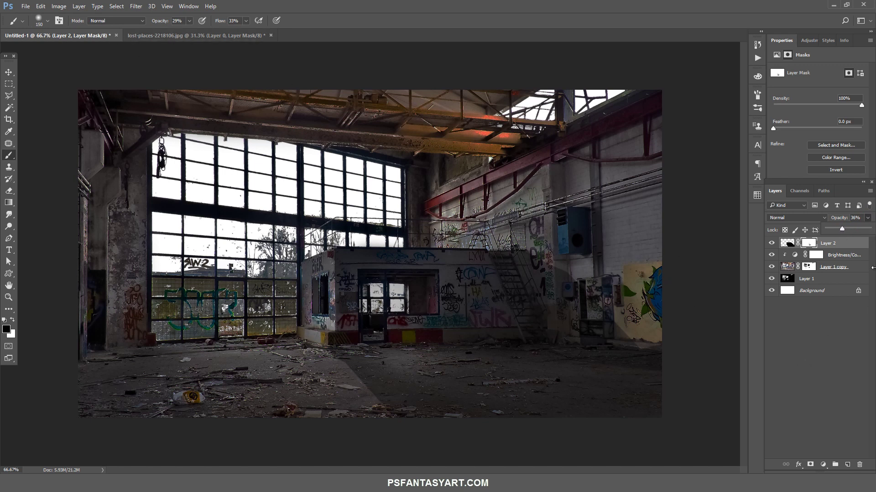
- Select the Background layer and open the city-1209105 skyline image
{"action": "left_click", "coordinate": [827, 244]}
{"action": "left_click", "coordinate": [811, 293]}
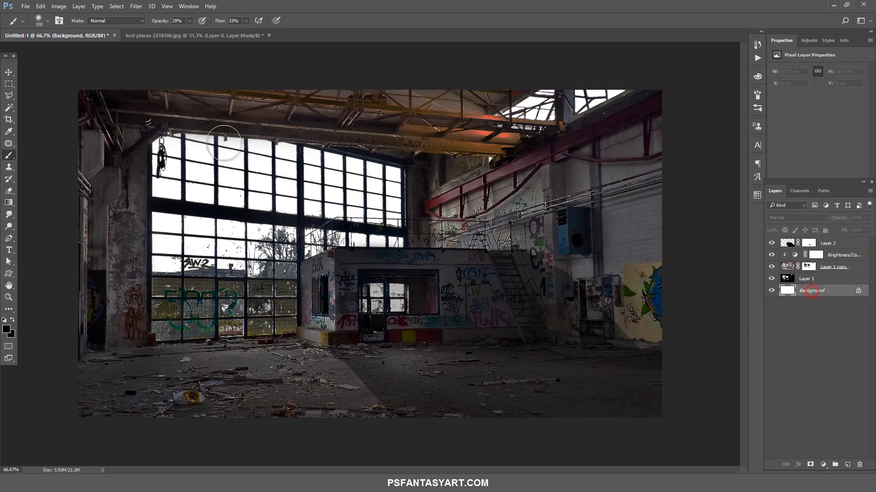
{"action": "left_click", "coordinate": [25, 6]}
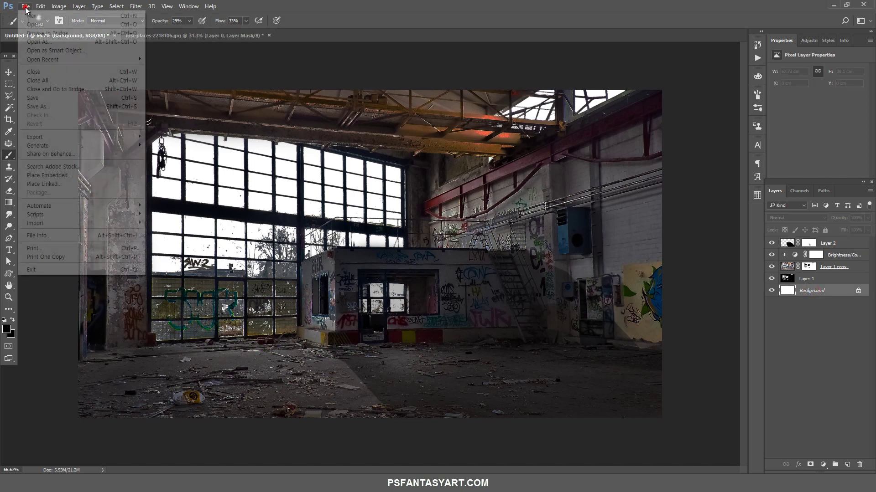
{"action": "left_click", "coordinate": [37, 26]}
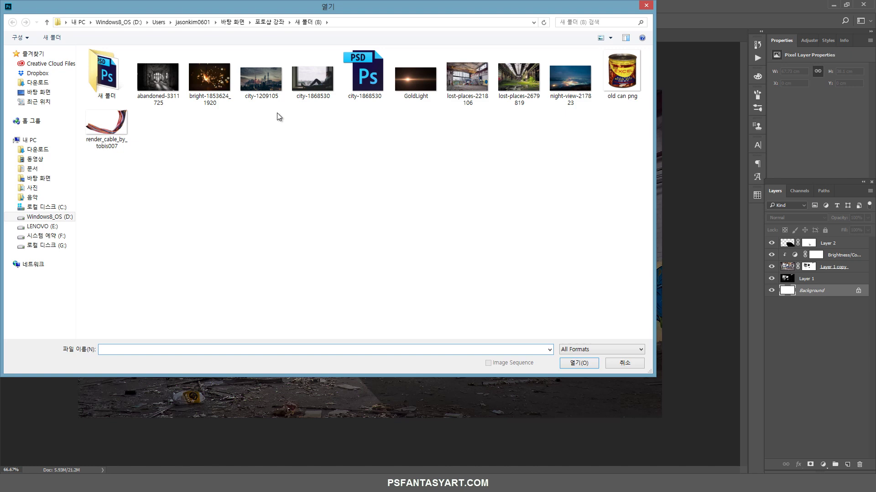
{"action": "left_click", "coordinate": [261, 80]}
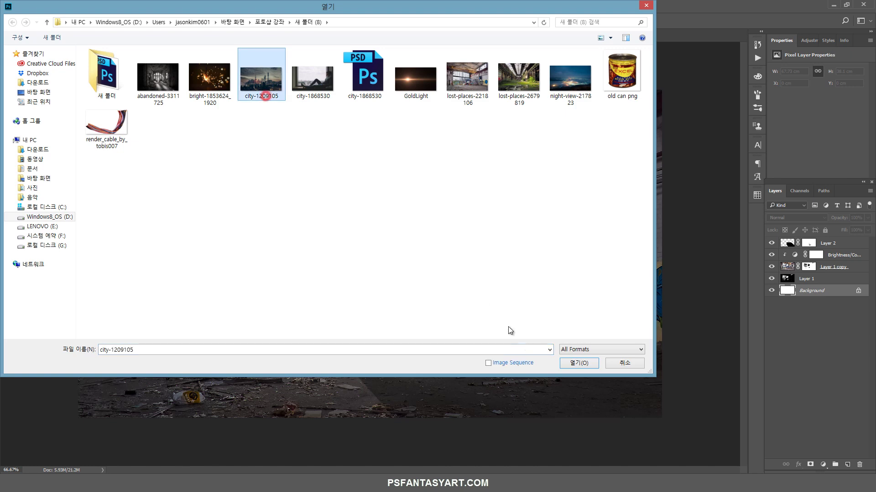
{"action": "left_click", "coordinate": [579, 363]}
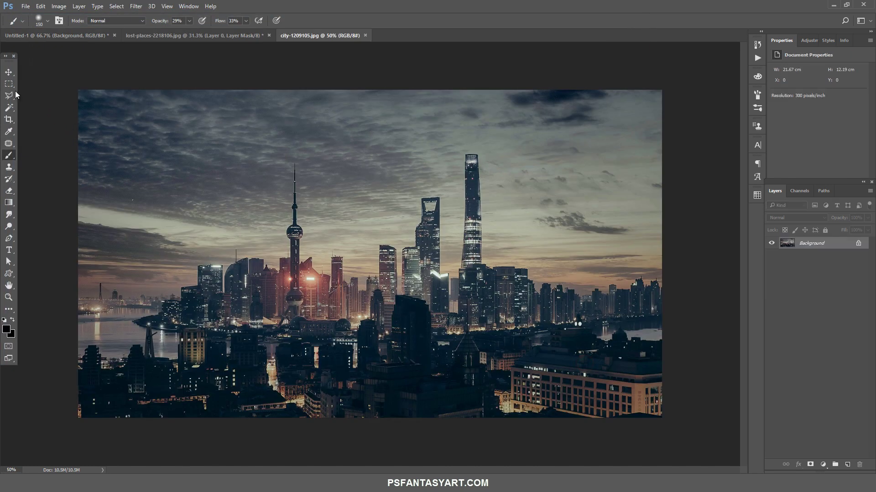
- Move the skyline into the factory document and position it behind the windows
{"action": "left_click", "coordinate": [9, 72]}
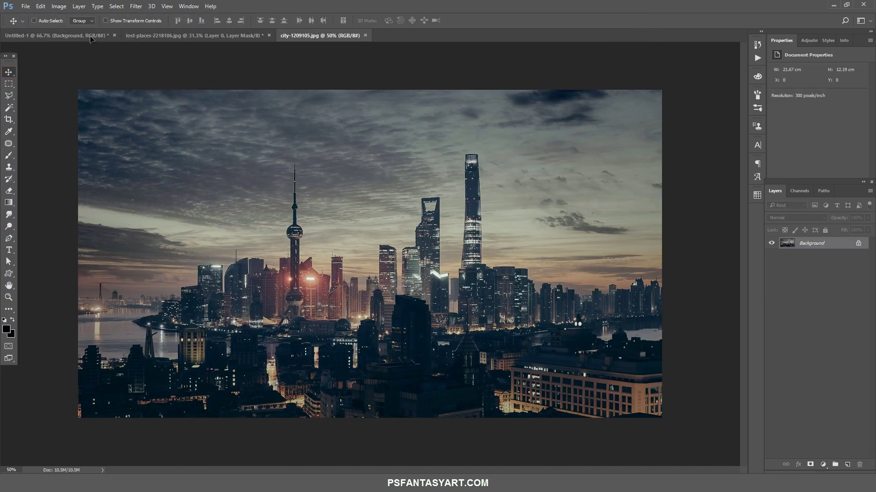
{"action": "left_click_drag", "start_coordinate": [91, 38], "coordinate": [147, 94]}
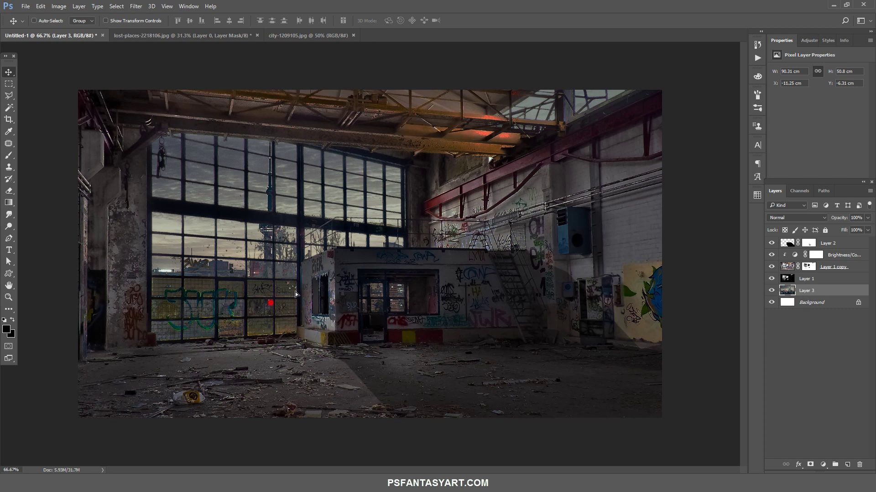
{"action": "left_click_drag", "start_coordinate": [295, 292], "coordinate": [387, 264]}
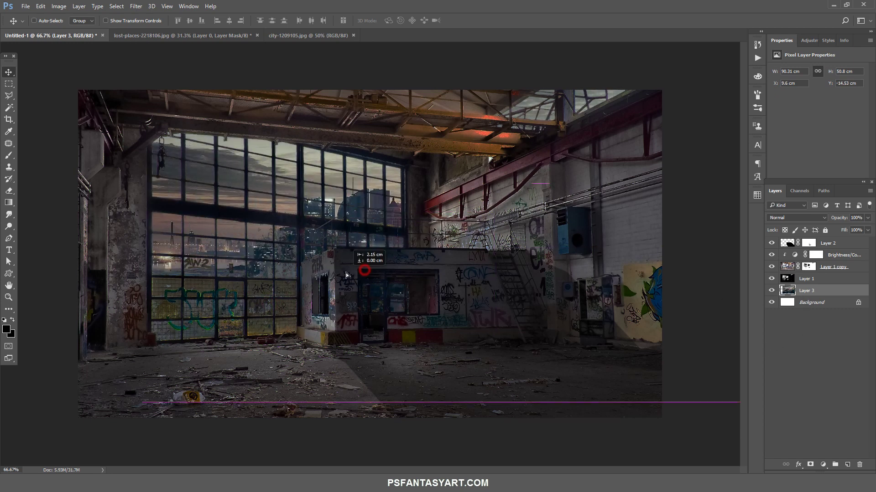
{"action": "mouse_move", "coordinate": [387, 264]}
{"action": "left_mouse_down"}
{"action": "mouse_move", "coordinate": [373, 281]}
{"action": "mouse_move", "coordinate": [389, 331]}
{"action": "left_mouse_up"}
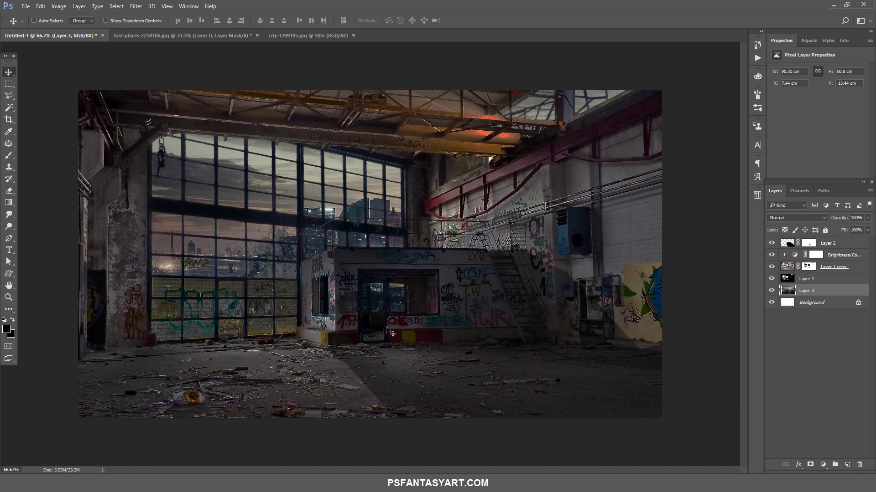
{"action": "left_click_drag", "start_coordinate": [358, 273], "coordinate": [340, 269]}
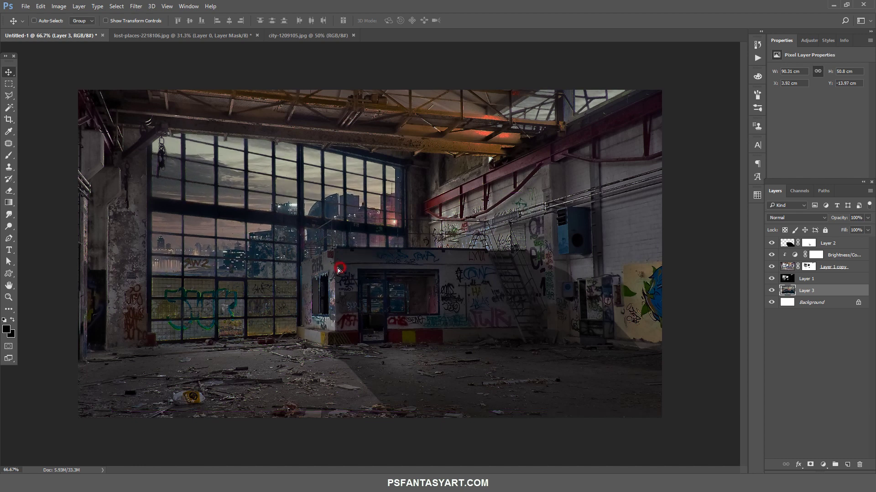
{"action": "left_click_drag", "start_coordinate": [337, 270], "coordinate": [333, 270]}
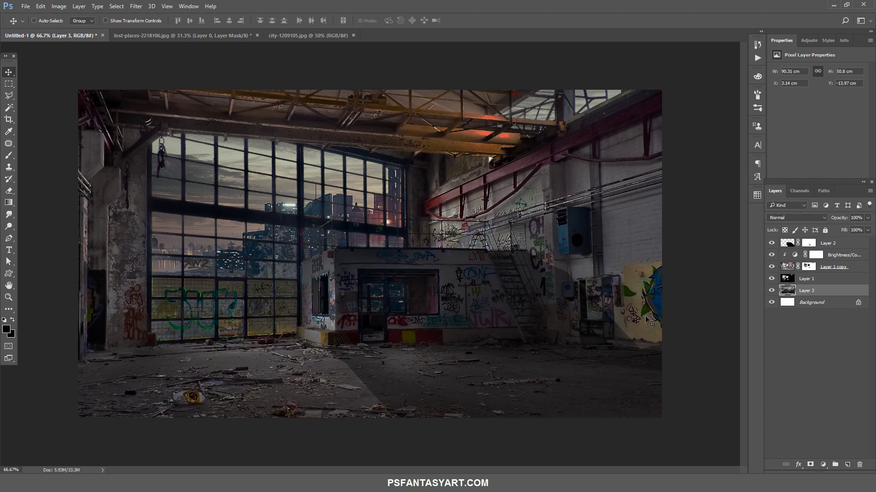
{"action": "left_click", "coordinate": [847, 464]}
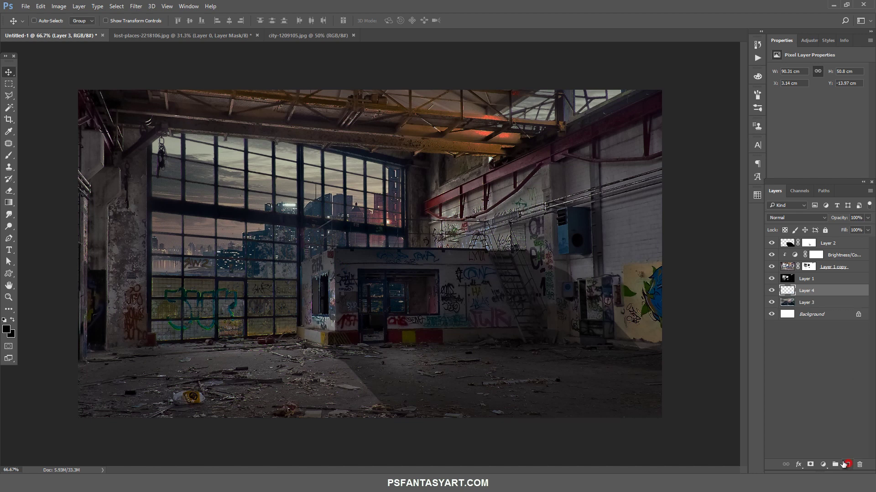
{"action": "left_click", "coordinate": [7, 329]}
{"action": "type", "text": "11161a"}
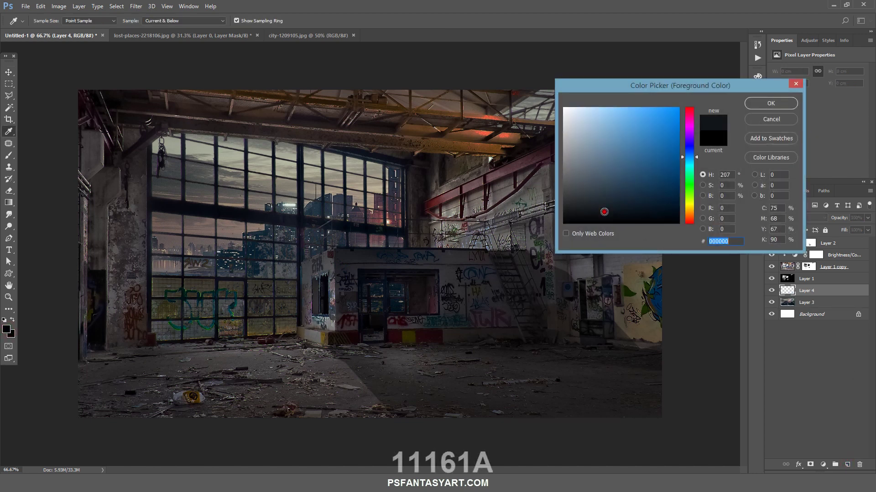
{"action": "left_click", "coordinate": [770, 103]}
{"action": "key", "text": "b"}
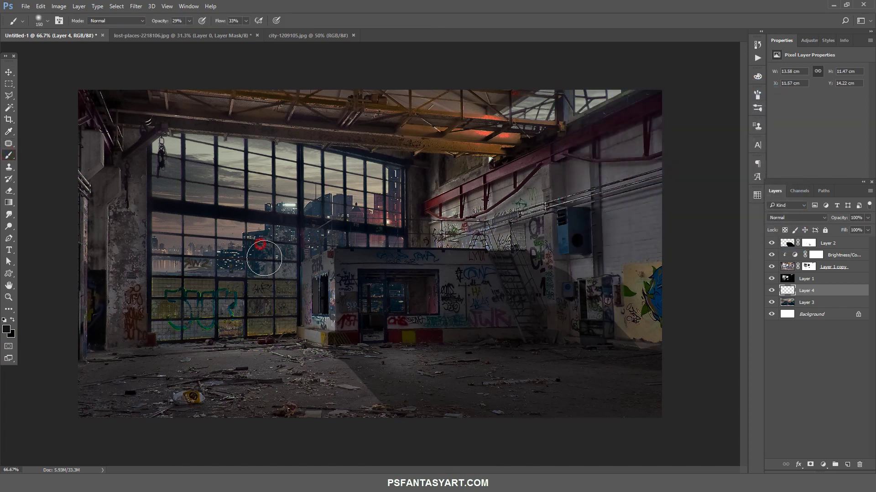
{"action": "mouse_move", "coordinate": [270, 254]}
{"action": "left_mouse_down"}
{"action": "mouse_move", "coordinate": [242, 266]}
{"action": "mouse_move", "coordinate": [108, 273]}
{"action": "left_mouse_up"}
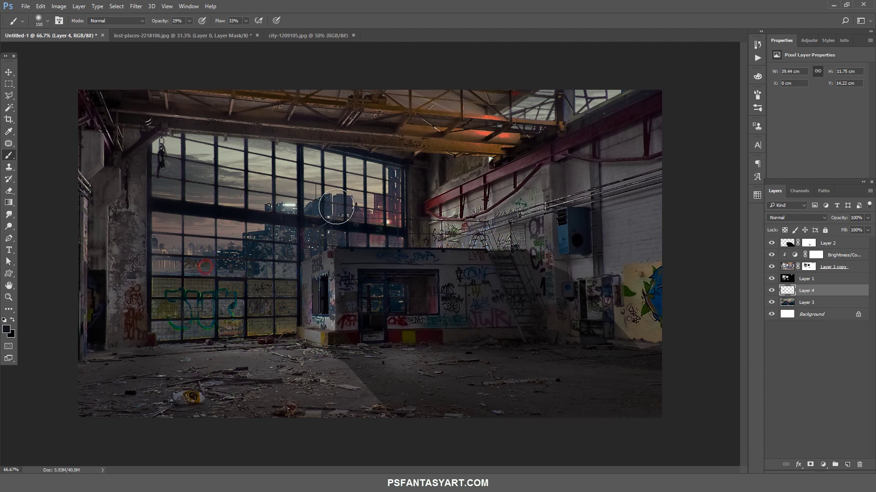
{"action": "mouse_move", "coordinate": [344, 205]}
{"action": "left_mouse_down"}
{"action": "mouse_move", "coordinate": [349, 230]}
{"action": "mouse_move", "coordinate": [316, 230]}
{"action": "mouse_move", "coordinate": [383, 234]}
{"action": "left_mouse_up"}
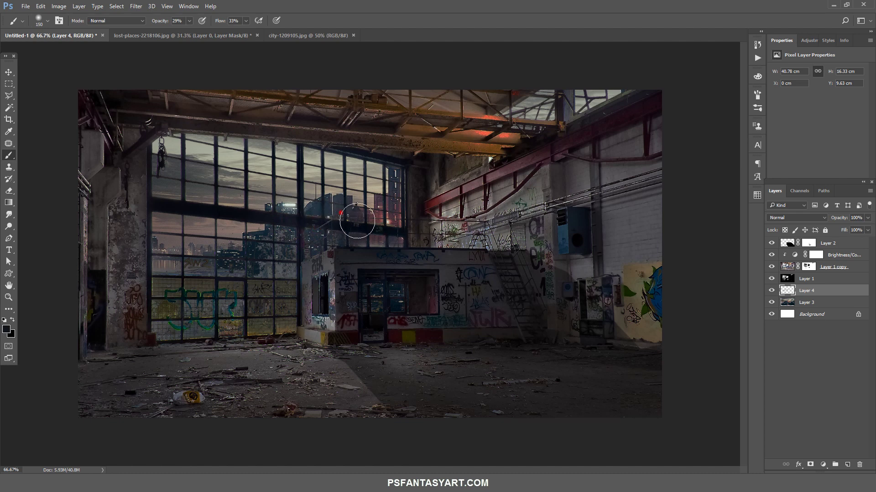
{"action": "left_click_drag", "start_coordinate": [341, 213], "coordinate": [364, 231]}
{"action": "left_click", "coordinate": [371, 247]}
{"action": "left_click", "coordinate": [772, 291]}
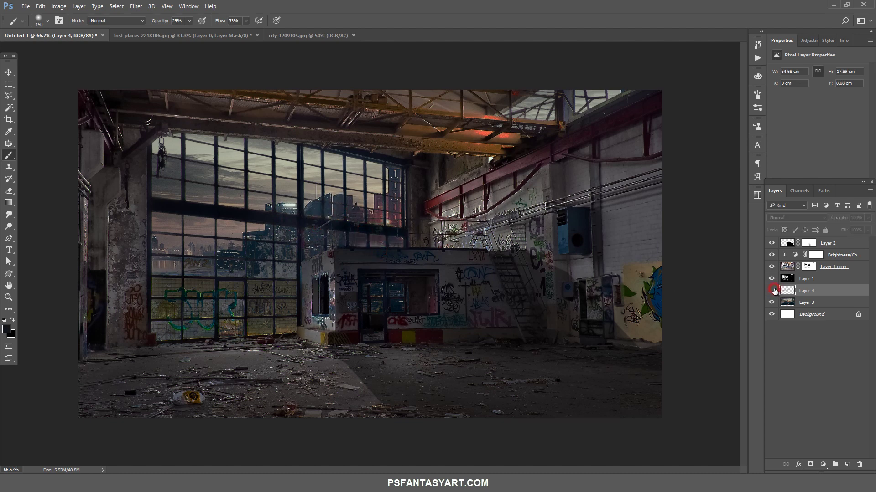
{"action": "left_click", "coordinate": [772, 290]}
{"action": "left_click", "coordinate": [772, 290]}
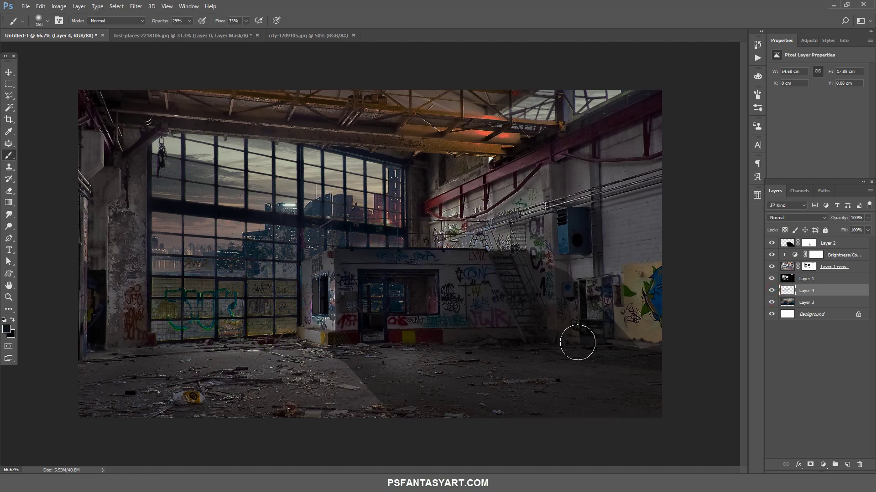
- Open night-view-217823 and drag it into the factory document
{"action": "left_click", "coordinate": [26, 6]}
{"action": "left_click", "coordinate": [30, 25]}
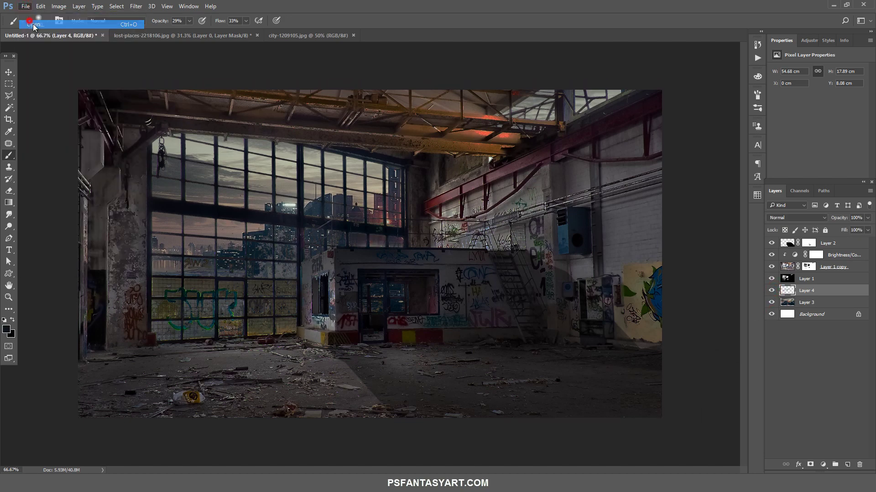
{"action": "left_click", "coordinate": [570, 78]}
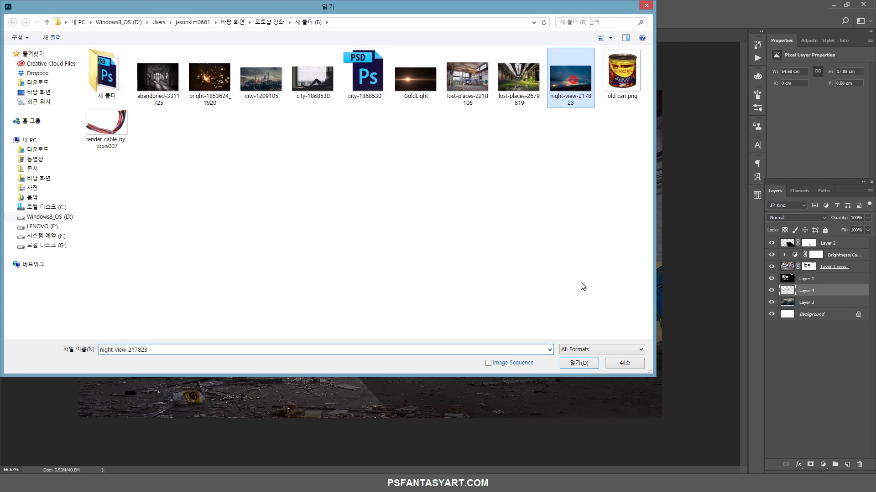
{"action": "left_click", "coordinate": [577, 368]}
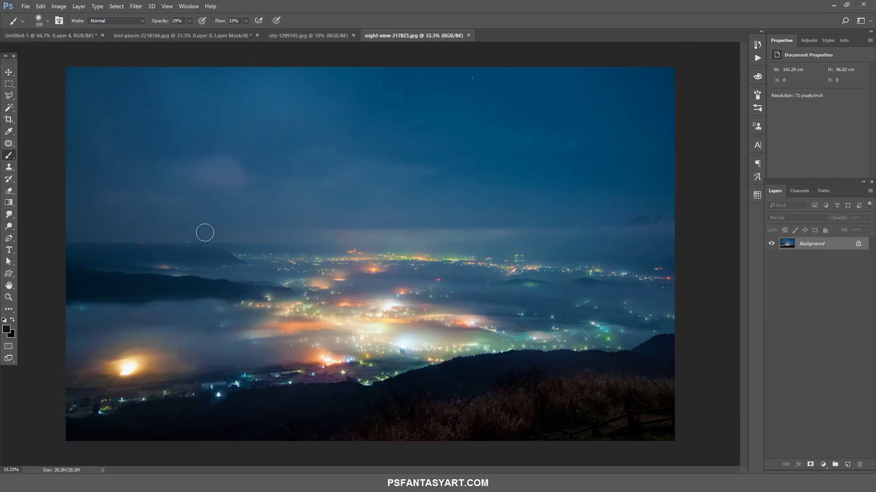
{"action": "left_click", "coordinate": [9, 72]}
{"action": "mouse_move", "coordinate": [86, 76]}
{"action": "left_mouse_down"}
{"action": "mouse_move", "coordinate": [67, 82]}
{"action": "mouse_move", "coordinate": [73, 91]}
{"action": "left_mouse_up"}
- Scale Layer 5 proportionally to 18%, then about 15%, and place it over the left windows
{"action": "key", "text": "ctrl+t"}
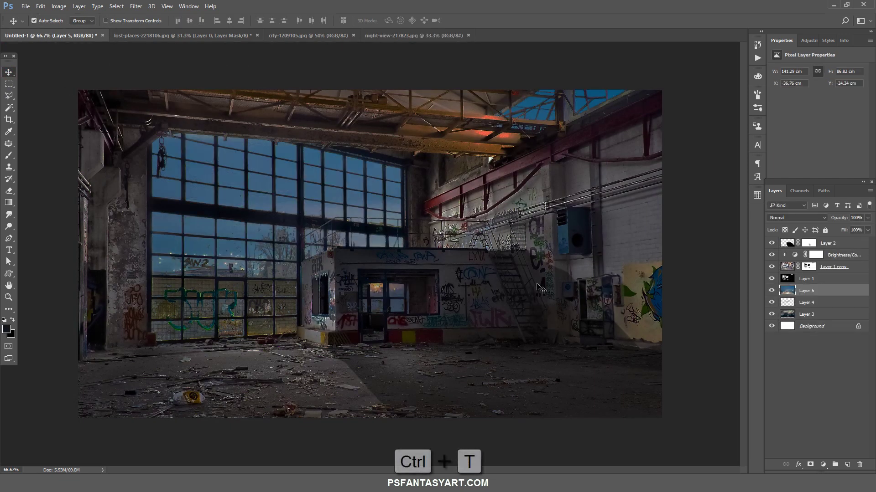
{"action": "left_click", "coordinate": [157, 21]}
{"action": "double_click", "coordinate": [137, 21]}
{"action": "type", "text": "18"}
{"action": "key", "text": "Return"}
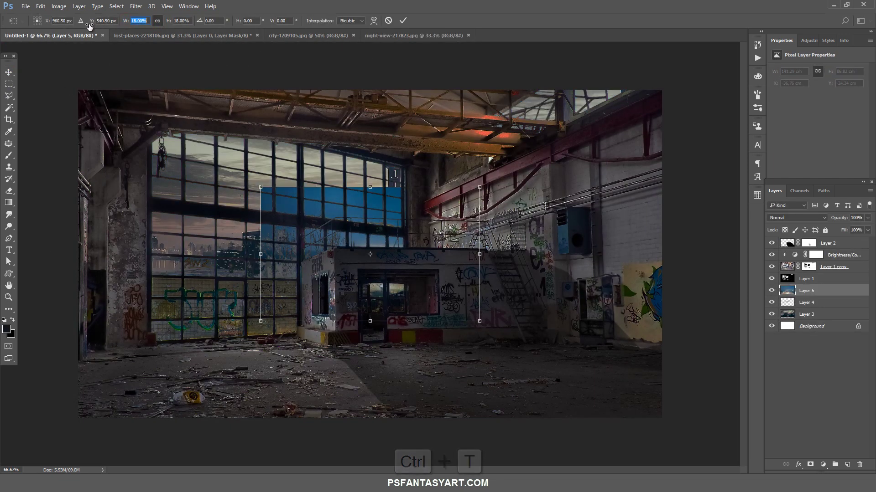
{"action": "mouse_move", "coordinate": [313, 232]}
{"action": "left_mouse_down"}
{"action": "mouse_move", "coordinate": [213, 225]}
{"action": "mouse_move", "coordinate": [273, 201]}
{"action": "left_mouse_up"}
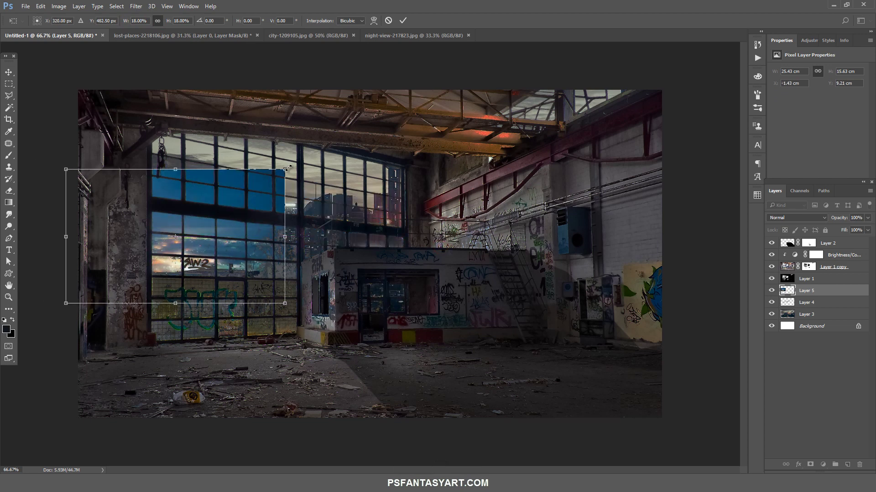
{"action": "left_click_drag", "start_coordinate": [286, 168], "coordinate": [277, 183]}
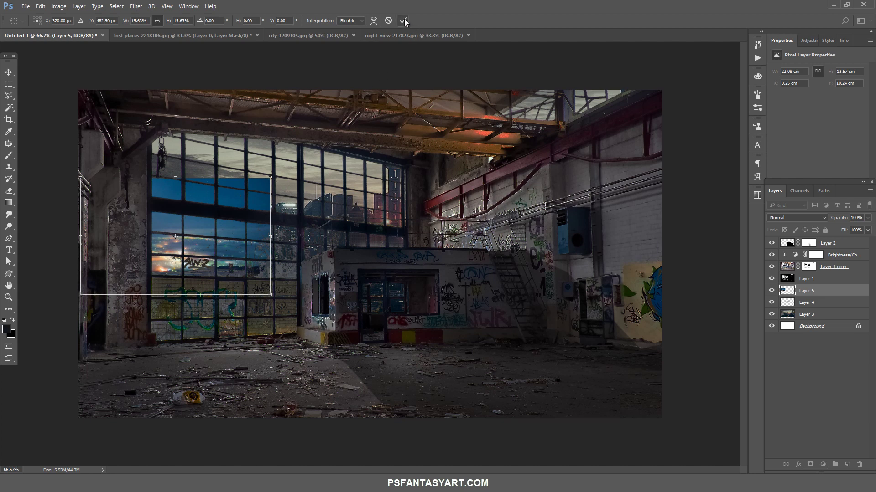
{"action": "left_click_drag", "start_coordinate": [270, 179], "coordinate": [263, 183]}
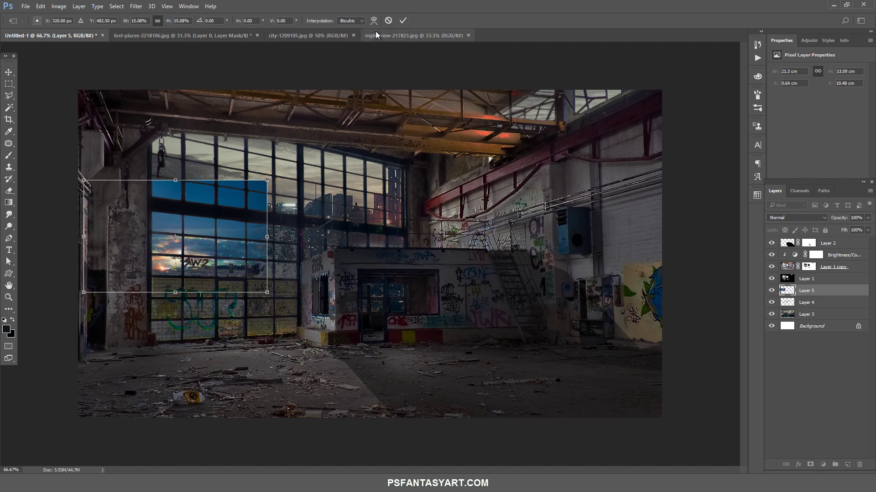
{"action": "left_click", "coordinate": [402, 21]}
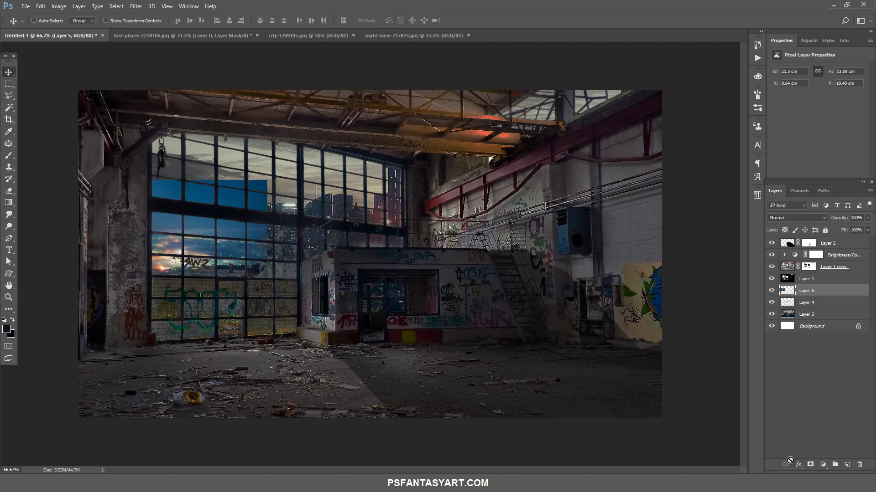
- Mask Layer 5 with a 100% opacity and flow black brush, hiding the lower panes
{"action": "left_click", "coordinate": [809, 464]}
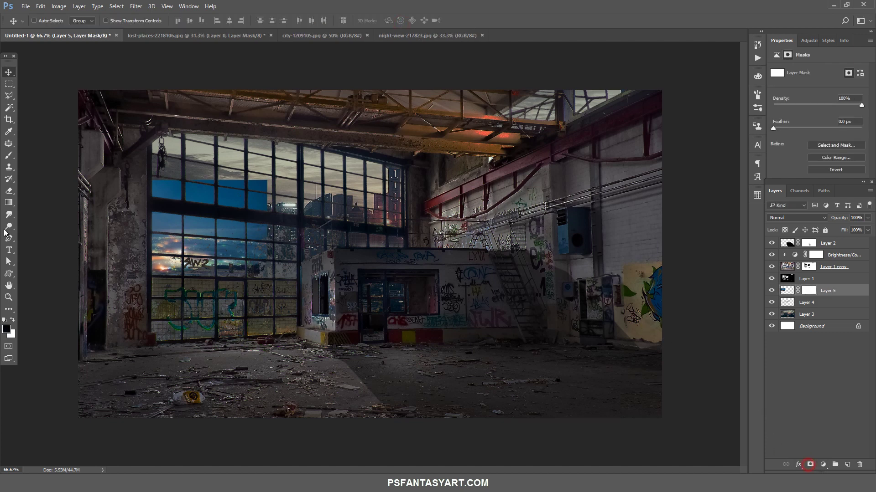
{"action": "left_click", "coordinate": [8, 157]}
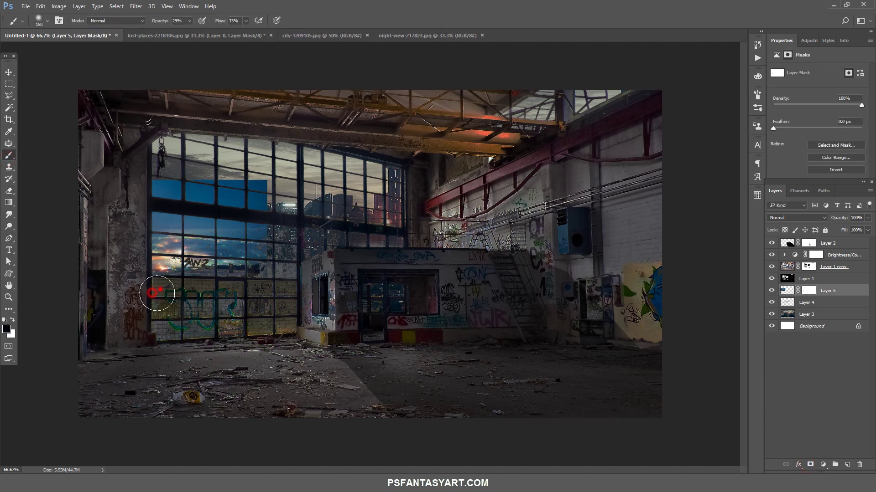
{"action": "left_click", "coordinate": [189, 21]}
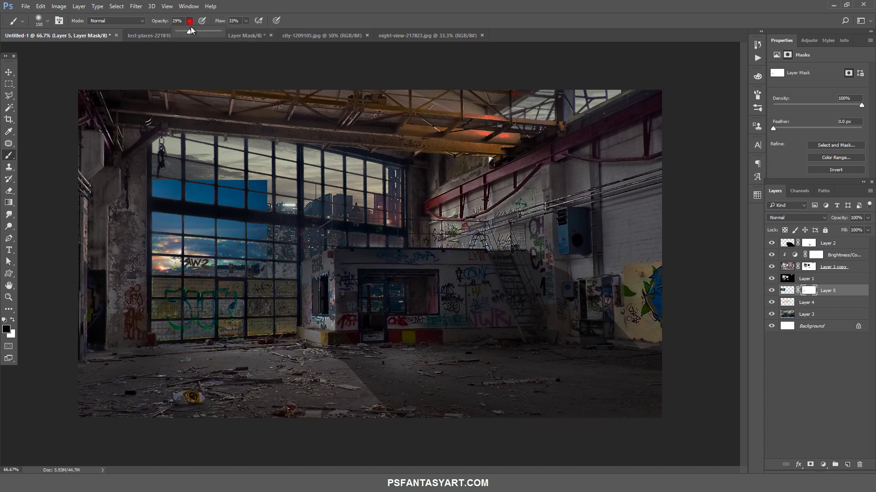
{"action": "left_click", "coordinate": [212, 284]}
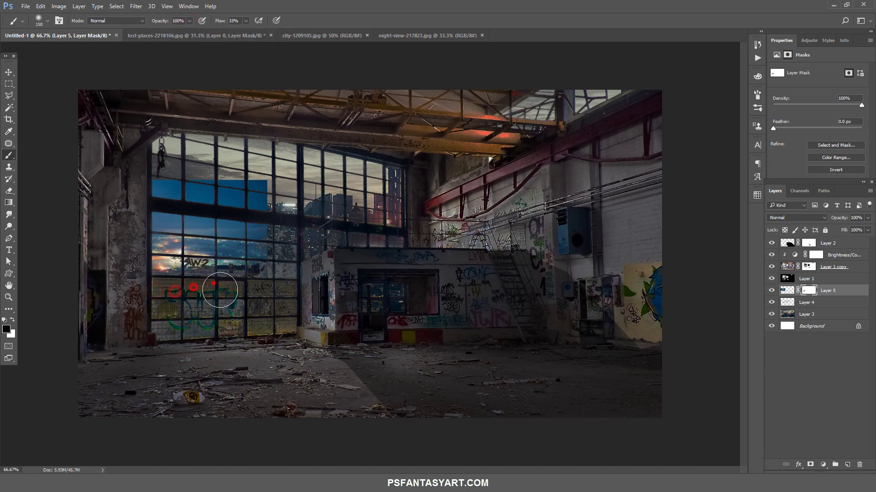
{"action": "mouse_move", "coordinate": [245, 279]}
{"action": "left_mouse_down"}
{"action": "mouse_move", "coordinate": [261, 264]}
{"action": "mouse_move", "coordinate": [272, 269]}
{"action": "left_mouse_up"}
{"action": "left_click", "coordinate": [245, 21]}
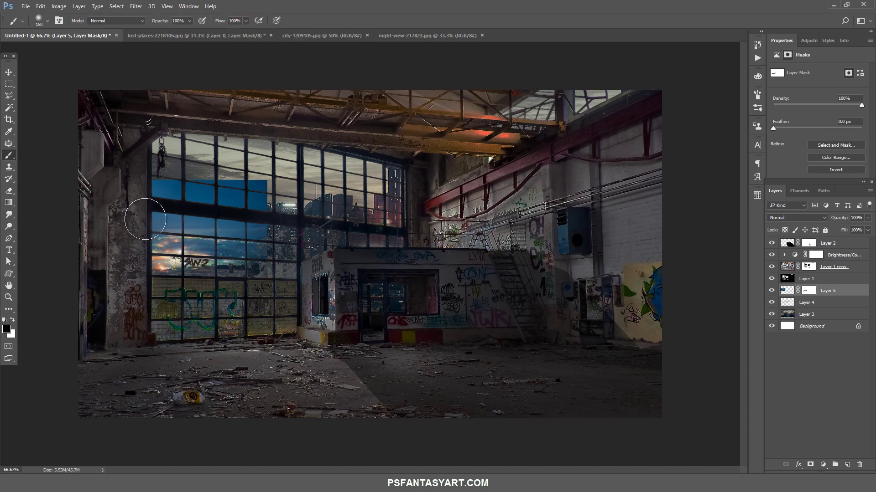
{"action": "key", "text": "bracketright"}
{"action": "key", "text": "bracketright"}
{"action": "key", "text": "bracketright"}
{"action": "left_click", "coordinate": [158, 177]}
- Paint out the blue rectangle over the upper, tree and graffiti panes
{"action": "mouse_move", "coordinate": [193, 175]}
{"action": "left_mouse_down"}
{"action": "mouse_move", "coordinate": [226, 174]}
{"action": "mouse_move", "coordinate": [248, 196]}
{"action": "left_mouse_up"}
{"action": "key", "text": "bracketleft"}
{"action": "key", "text": "bracketleft"}
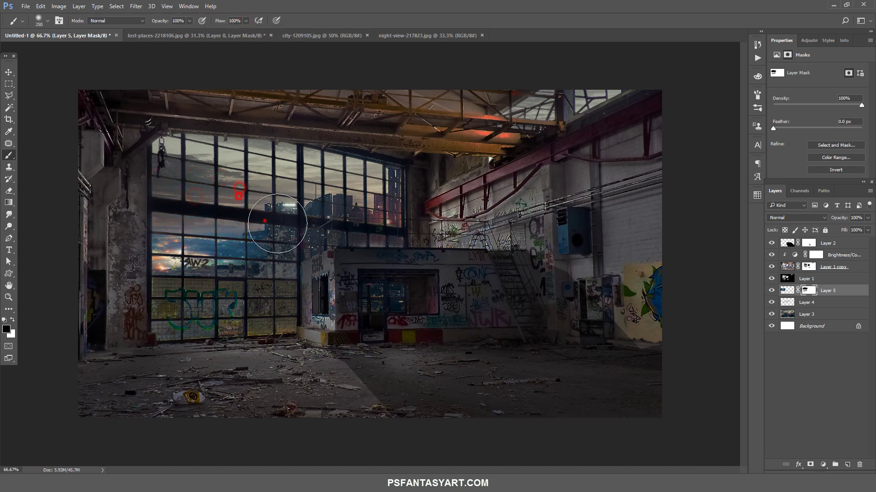
{"action": "left_click", "coordinate": [286, 272]}
{"action": "left_click", "coordinate": [234, 229]}
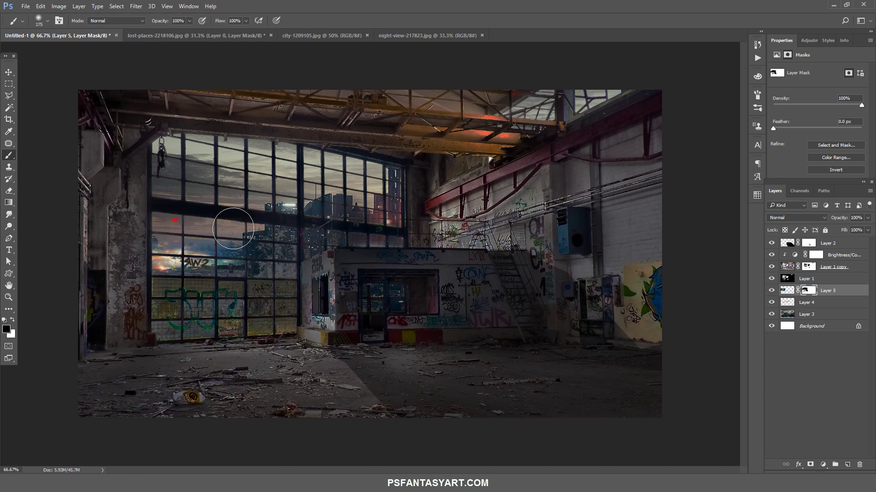
{"action": "left_click", "coordinate": [256, 241]}
{"action": "left_click", "coordinate": [221, 293]}
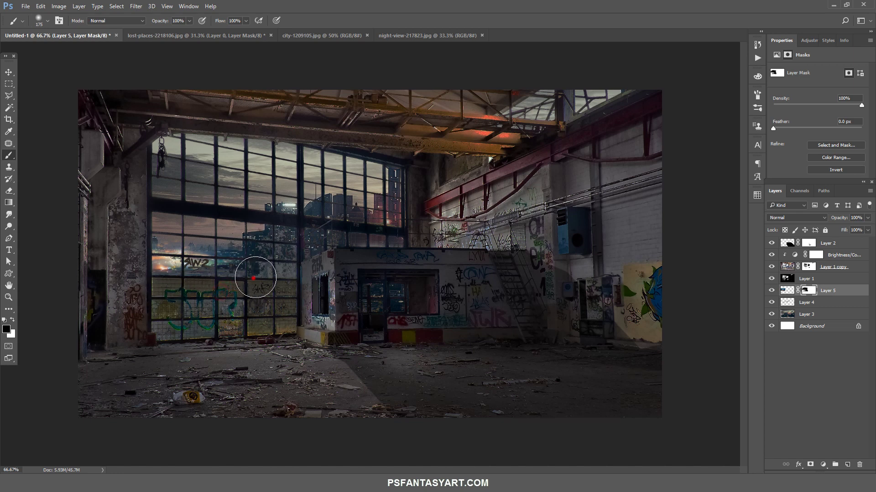
{"action": "left_click", "coordinate": [249, 275]}
{"action": "key", "text": "ctrl+t"}
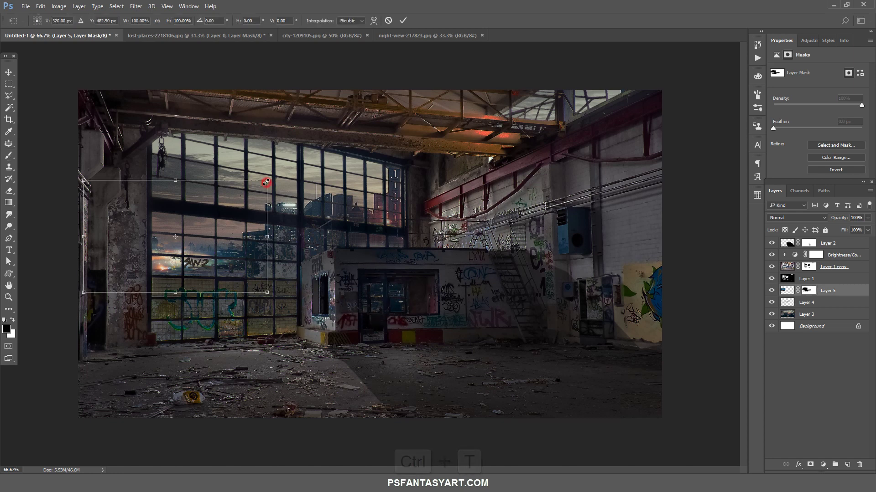
- Shrink Layer 5 to about 90% and reveal green graffiti in the lower-left window
{"action": "left_click_drag", "start_coordinate": [266, 181], "coordinate": [258, 186]}
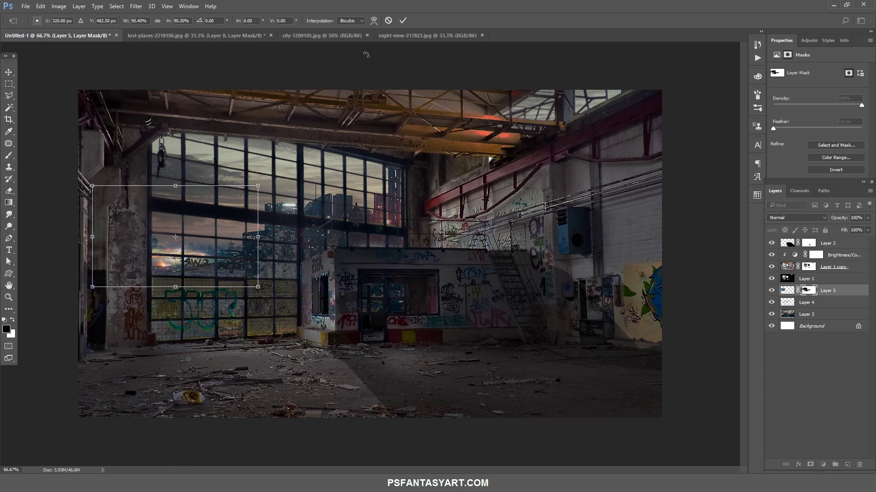
{"action": "left_click", "coordinate": [403, 20]}
{"action": "key", "text": "b"}
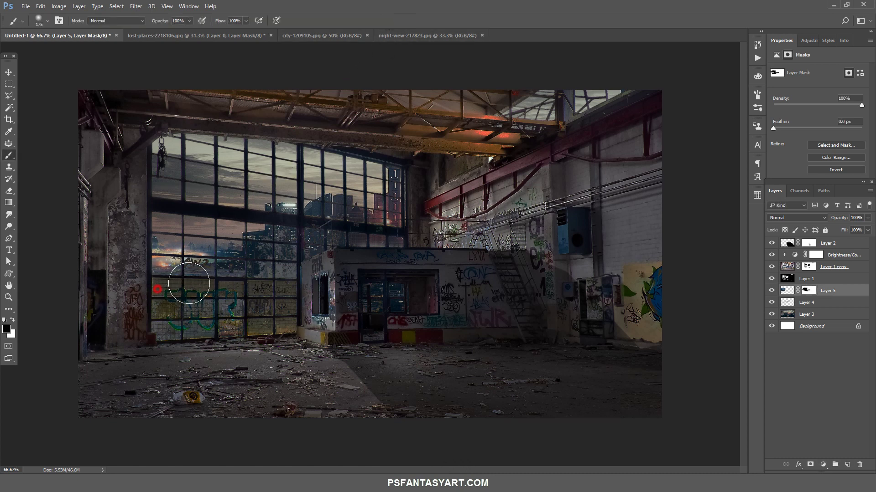
{"action": "key", "text": "bracketleft"}
{"action": "key", "text": "bracketleft"}
{"action": "left_click_drag", "start_coordinate": [189, 283], "coordinate": [202, 290]}
- Paint the mask to blend more of the night city into the panes
{"action": "left_click", "coordinate": [9, 72]}
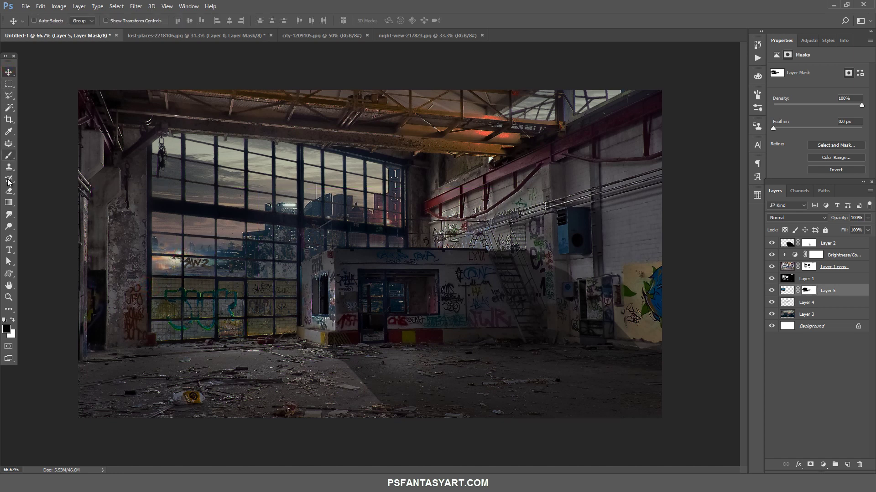
{"action": "left_click", "coordinate": [9, 155]}
{"action": "left_click_drag", "start_coordinate": [228, 264], "coordinate": [240, 315]}
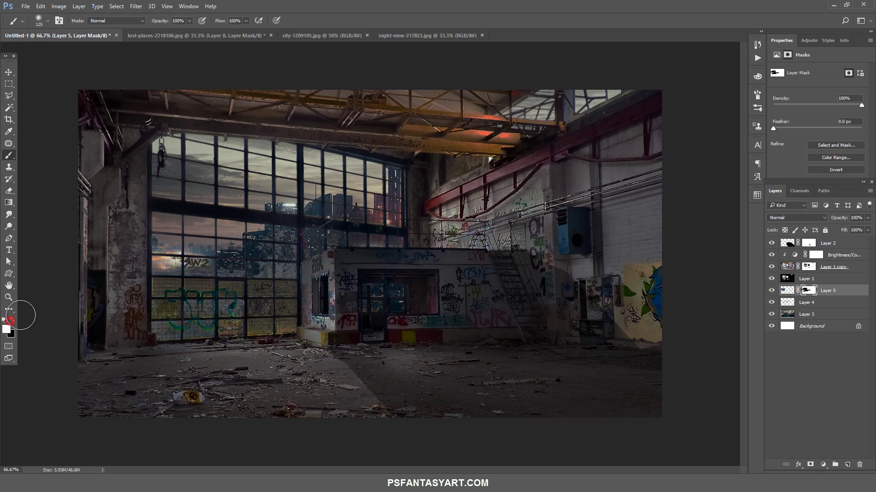
{"action": "key", "text": "bracketleft"}
- Select Layer 2 and bring up the file-open dialog
{"action": "left_click", "coordinate": [835, 243]}
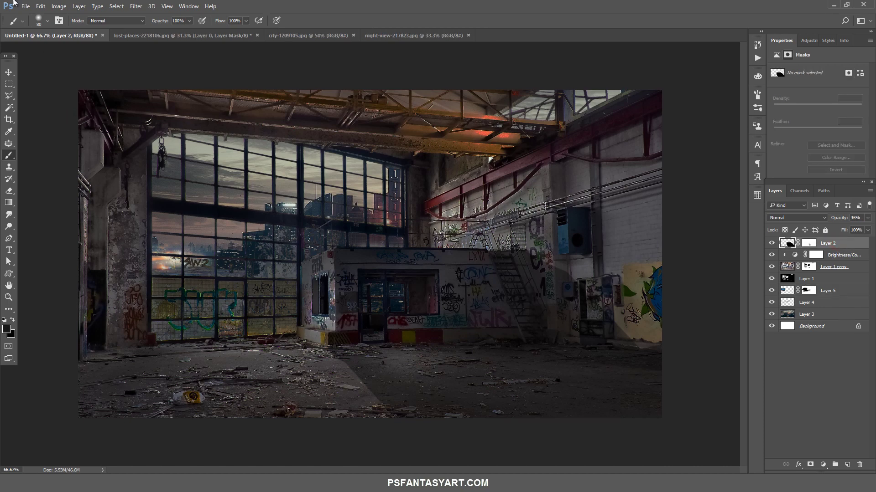
{"action": "left_click", "coordinate": [25, 6]}
{"action": "left_click", "coordinate": [30, 26]}
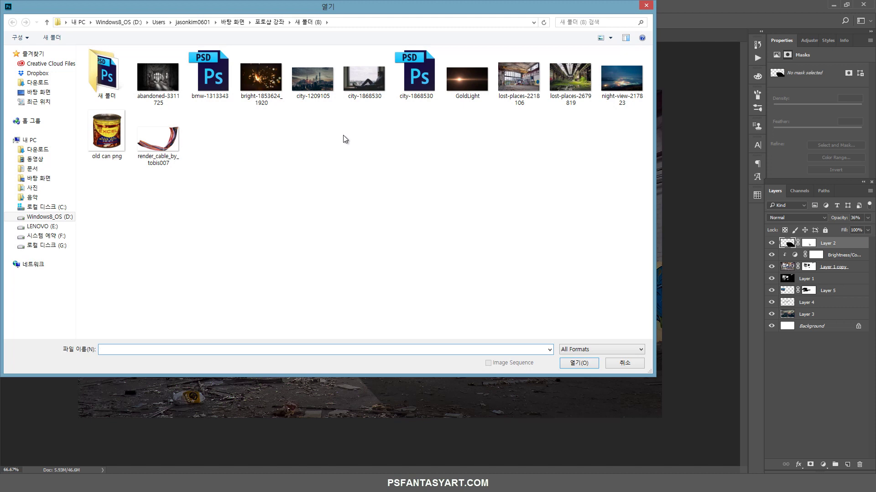
- Open abandoned-3311725 and bring it into the factory document as a new layer
{"action": "left_click", "coordinate": [167, 75]}
{"action": "left_click", "coordinate": [578, 364]}
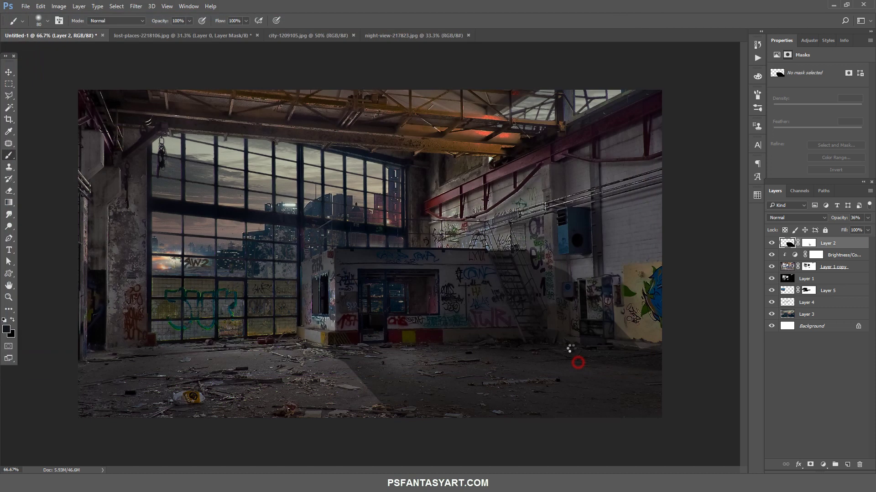
{"action": "left_click", "coordinate": [9, 72]}
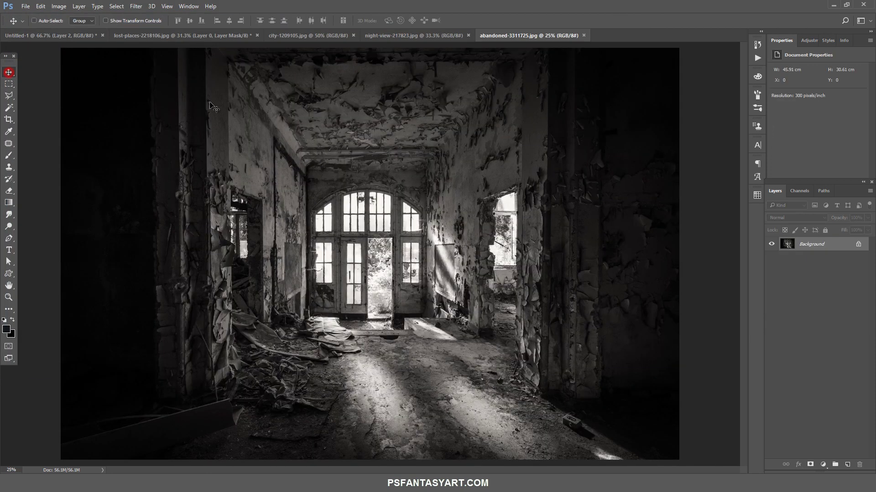
{"action": "mouse_move", "coordinate": [210, 98]}
{"action": "left_mouse_down"}
{"action": "mouse_move", "coordinate": [192, 133]}
{"action": "mouse_move", "coordinate": [202, 187]}
{"action": "left_mouse_up"}
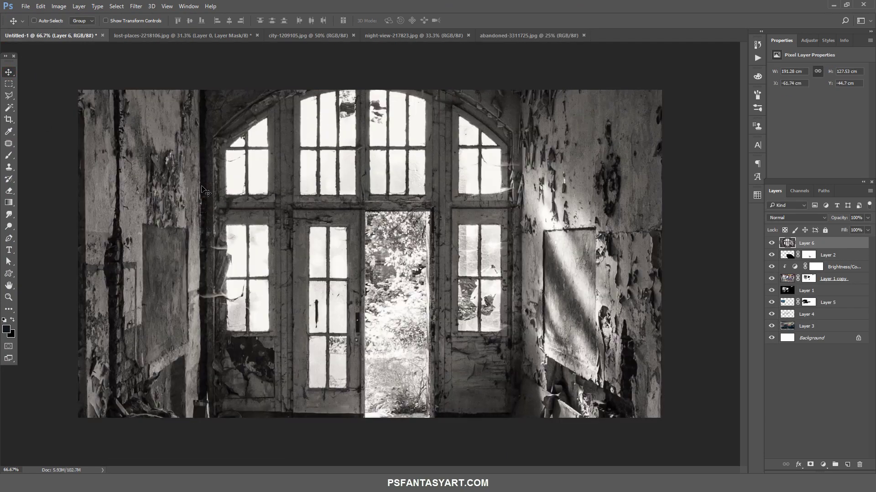
{"action": "left_click", "coordinate": [8, 298]}
{"action": "left_click_drag", "start_coordinate": [254, 197], "coordinate": [228, 197]}
- Scale the corridor photo proportionally to 41%, reposition it, and widen it to about 42%
{"action": "key", "text": "ctrl+t"}
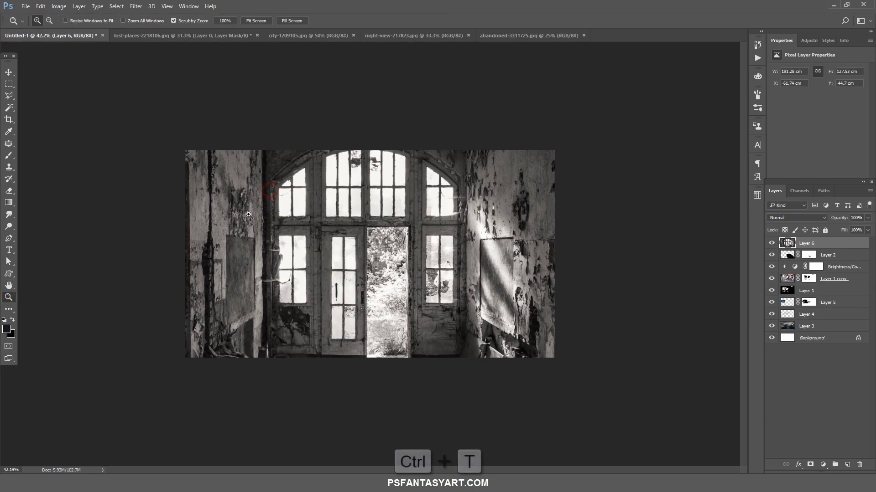
{"action": "left_click", "coordinate": [157, 21]}
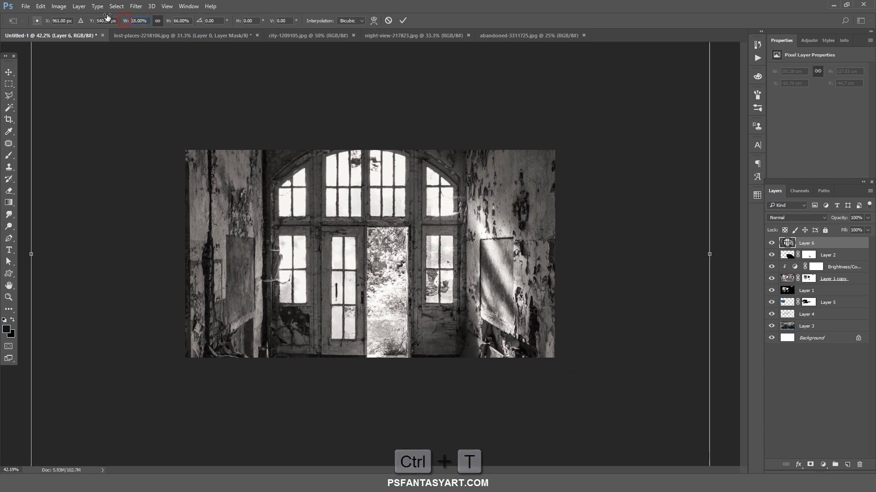
{"action": "double_click", "coordinate": [138, 20]}
{"action": "type", "text": "41"}
{"action": "key", "text": "Return"}
{"action": "mouse_move", "coordinate": [359, 229]}
{"action": "left_mouse_down"}
{"action": "mouse_move", "coordinate": [403, 277]}
{"action": "mouse_move", "coordinate": [422, 283]}
{"action": "left_mouse_up"}
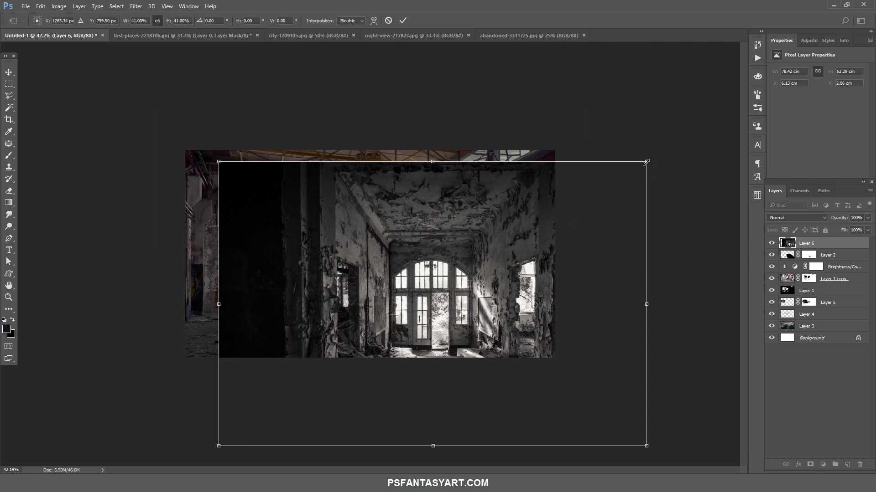
{"action": "left_click_drag", "start_coordinate": [645, 162], "coordinate": [614, 156]}
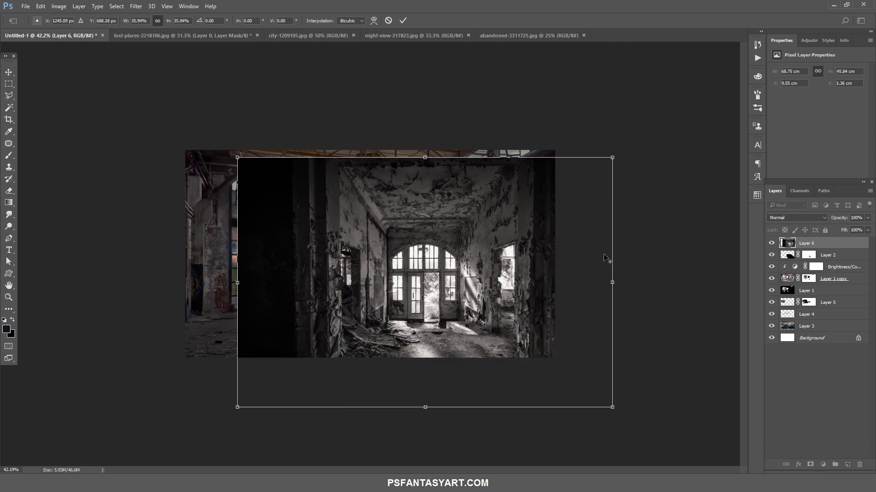
{"action": "left_click_drag", "start_coordinate": [612, 284], "coordinate": [644, 283]}
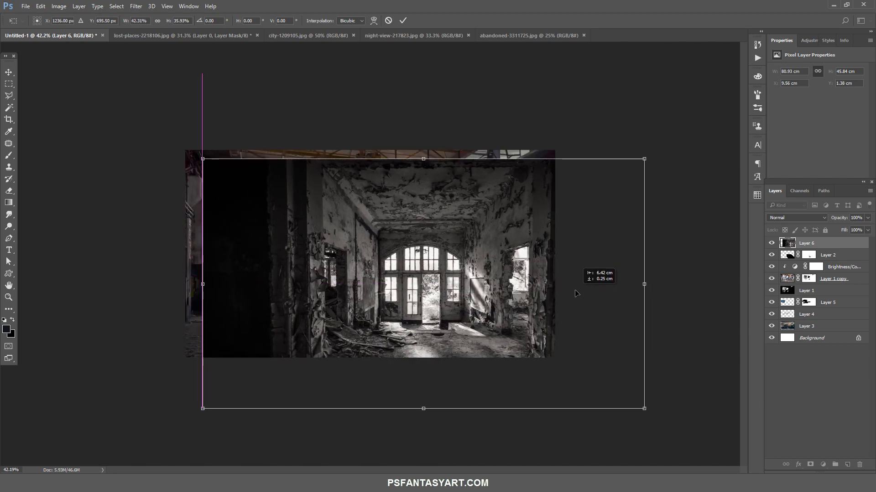
- Set the corridor layer to 47% opacity, shift it right, and commit the transform
{"action": "left_click", "coordinate": [867, 219]}
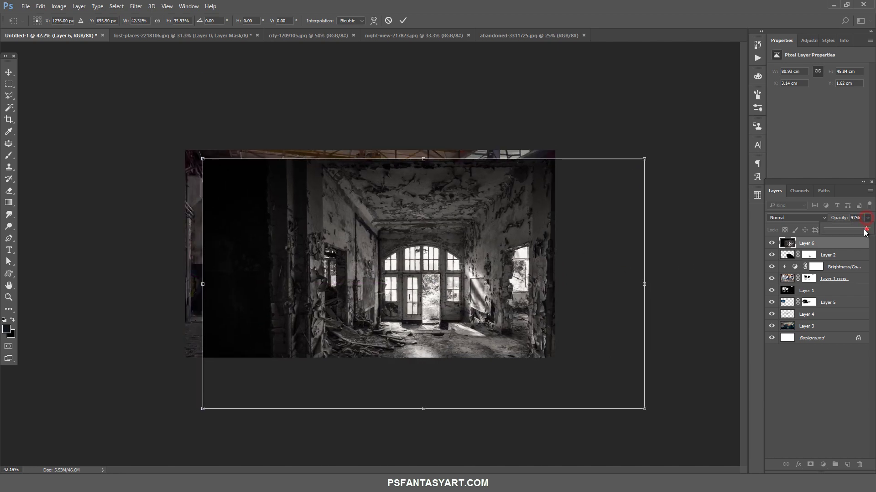
{"action": "left_click_drag", "start_coordinate": [866, 228], "coordinate": [845, 231]}
{"action": "left_click_drag", "start_coordinate": [526, 221], "coordinate": [536, 221]}
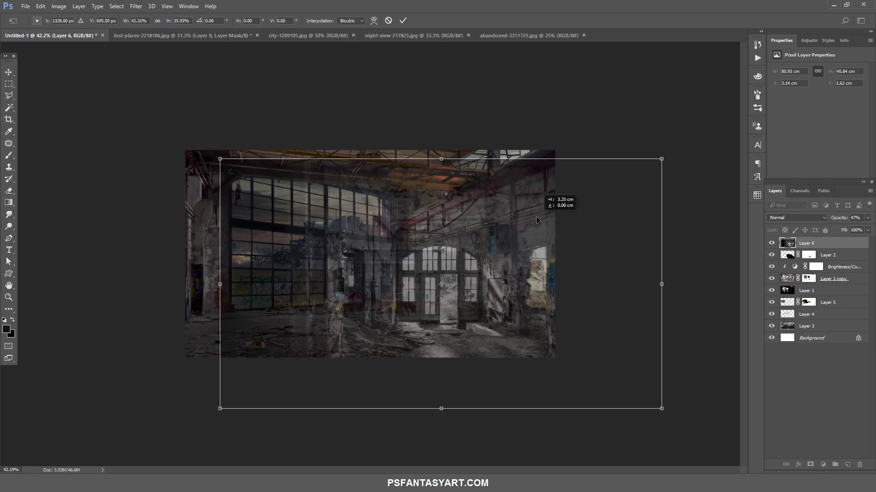
{"action": "left_click_drag", "start_coordinate": [537, 221], "coordinate": [544, 218]}
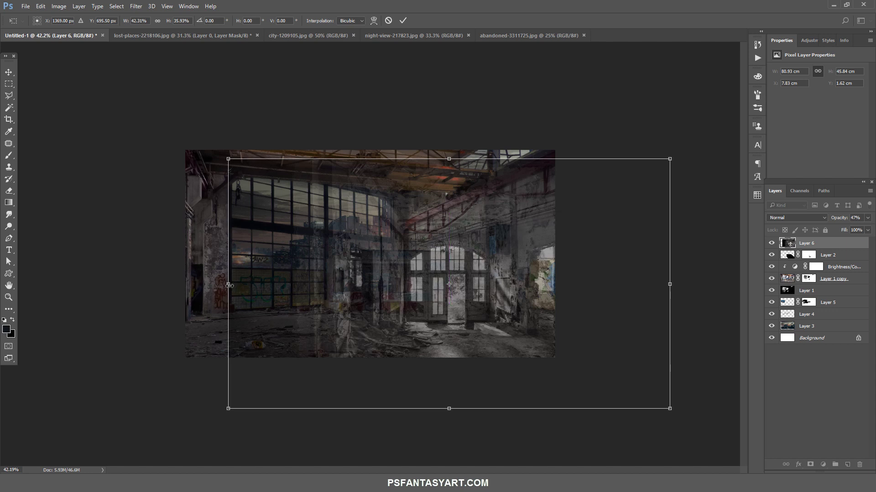
{"action": "left_click_drag", "start_coordinate": [228, 284], "coordinate": [214, 283]}
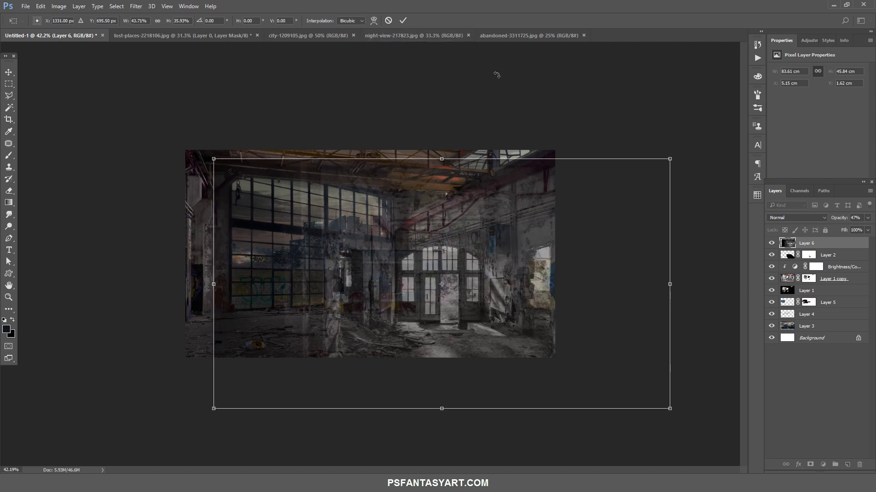
{"action": "left_click", "coordinate": [402, 20]}
- Restore Layer 6 to 100% opacity, add a mask, and ready a 500px black brush
{"action": "key", "text": "z"}
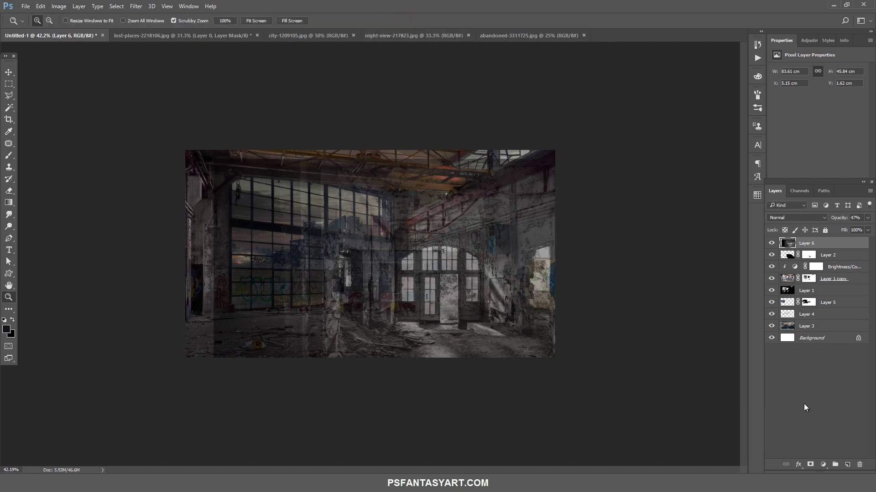
{"action": "left_click", "coordinate": [868, 218]}
{"action": "left_click_drag", "start_coordinate": [850, 228], "coordinate": [869, 229]}
{"action": "left_click", "coordinate": [810, 465]}
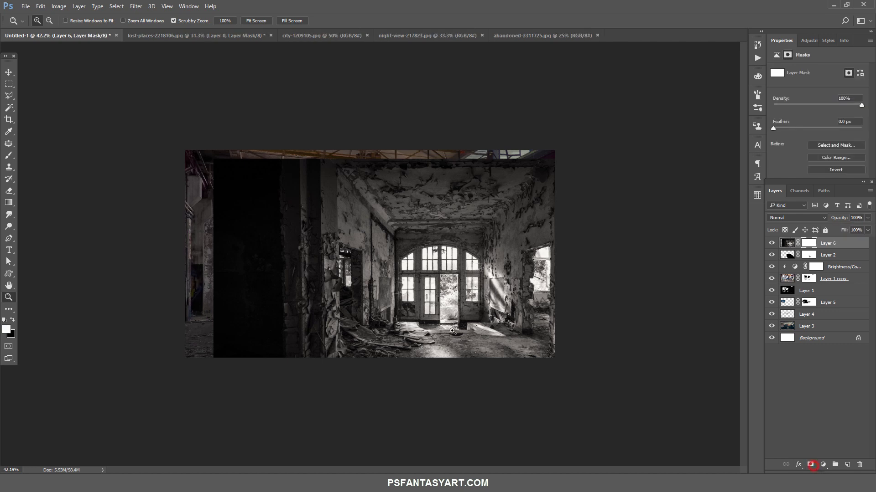
{"action": "left_click", "coordinate": [9, 156]}
{"action": "left_click", "coordinate": [13, 320]}
{"action": "key", "text": "bracketright"}
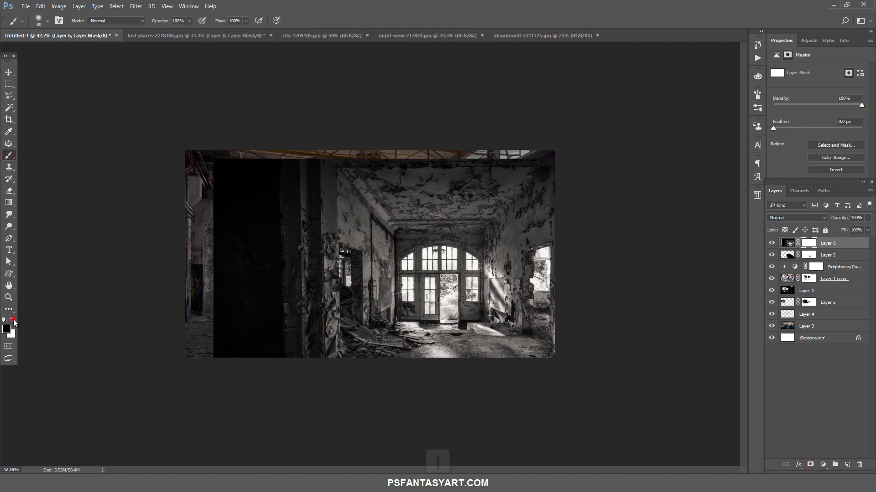
{"action": "key", "text": "bracketright"}
{"action": "key", "text": "bracketright"}
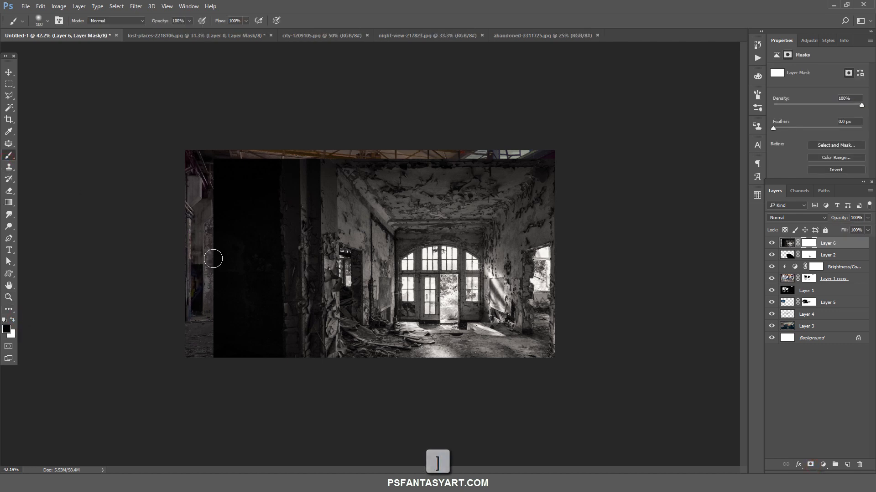
{"action": "key", "text": "bracketright"}
{"action": "key", "text": "bracketright"}
{"action": "key", "text": "bracketright"}
{"action": "key", "text": "bracketright"}
{"action": "key", "text": "bracketright"}
{"action": "key", "text": "bracketright"}
- Mask out the corridor's left side, centre, top and light floor patch
{"action": "mouse_move", "coordinate": [195, 313]}
{"action": "left_mouse_down"}
{"action": "mouse_move", "coordinate": [244, 263]}
{"action": "mouse_move", "coordinate": [324, 239]}
{"action": "mouse_move", "coordinate": [420, 250]}
{"action": "left_mouse_up"}
{"action": "key", "text": "bracketleft"}
{"action": "key", "text": "bracketleft"}
{"action": "key", "text": "bracketleft"}
{"action": "left_click_drag", "start_coordinate": [400, 146], "coordinate": [538, 147]}
{"action": "key", "text": "bracketleft"}
{"action": "key", "text": "bracketleft"}
{"action": "key", "text": "bracketleft"}
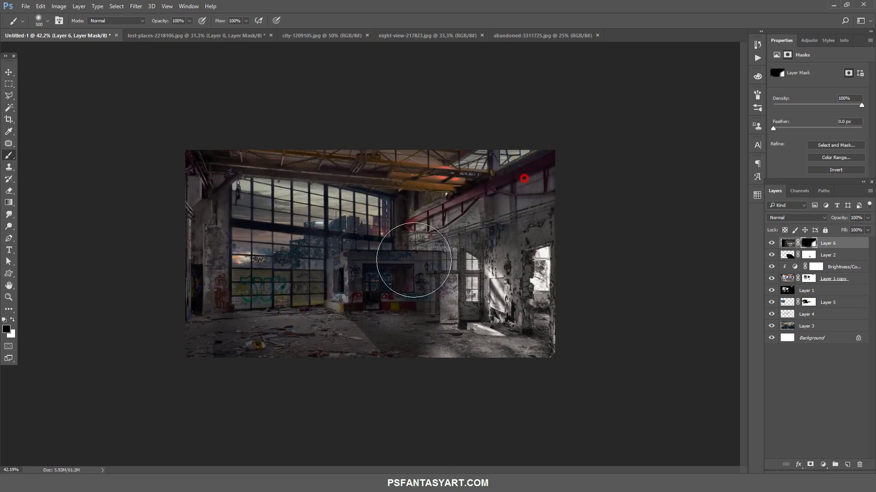
{"action": "mouse_move", "coordinate": [443, 232]}
{"action": "left_mouse_down"}
{"action": "mouse_move", "coordinate": [455, 260]}
{"action": "mouse_move", "coordinate": [447, 307]}
{"action": "left_mouse_up"}
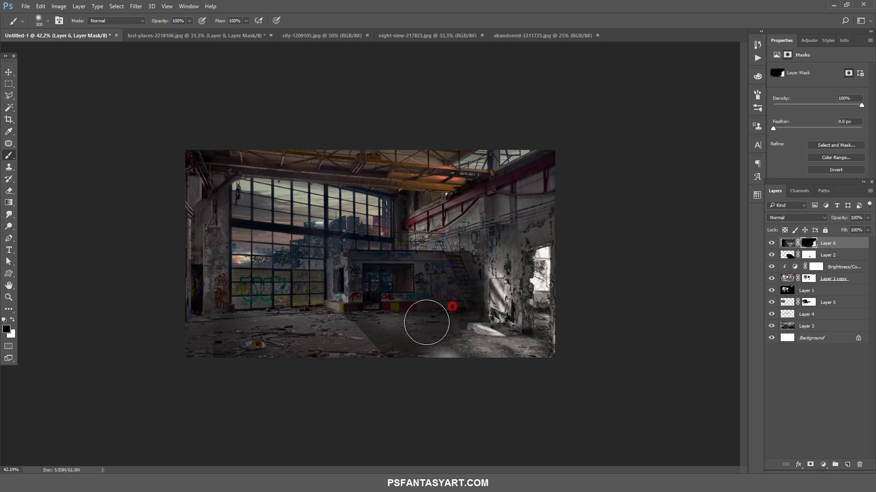
{"action": "left_click_drag", "start_coordinate": [410, 354], "coordinate": [435, 348]}
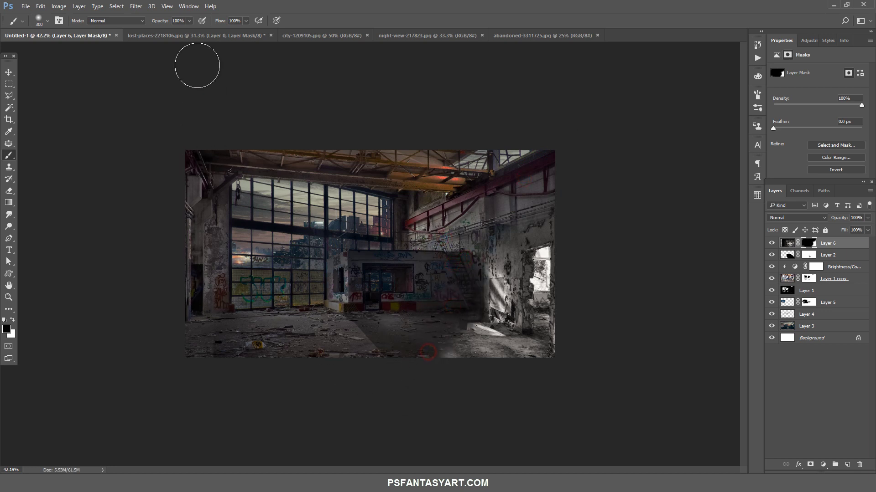
- Lower Layer 6 opacity to 60% and zoom in to 66.7%
{"action": "left_click", "coordinate": [8, 297]}
{"action": "left_click", "coordinate": [549, 307]}
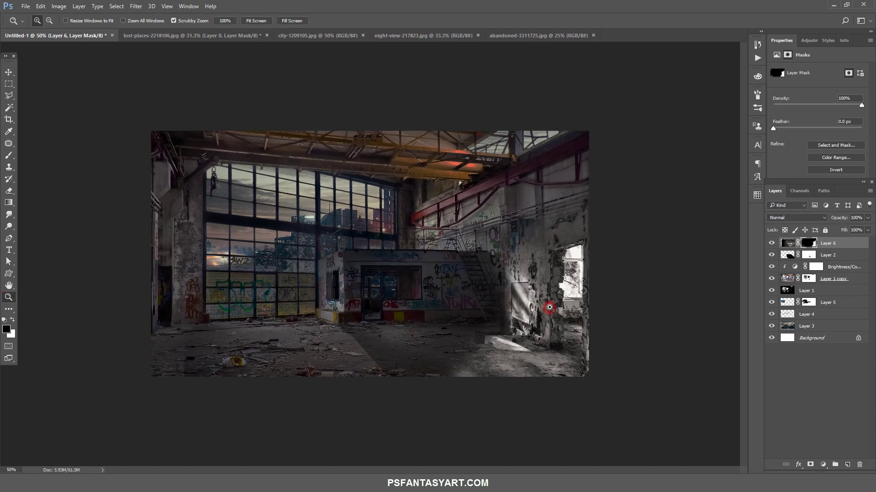
{"action": "left_click", "coordinate": [868, 217]}
{"action": "left_click_drag", "start_coordinate": [868, 229], "coordinate": [852, 231]}
{"action": "key", "text": "ctrl+plus"}
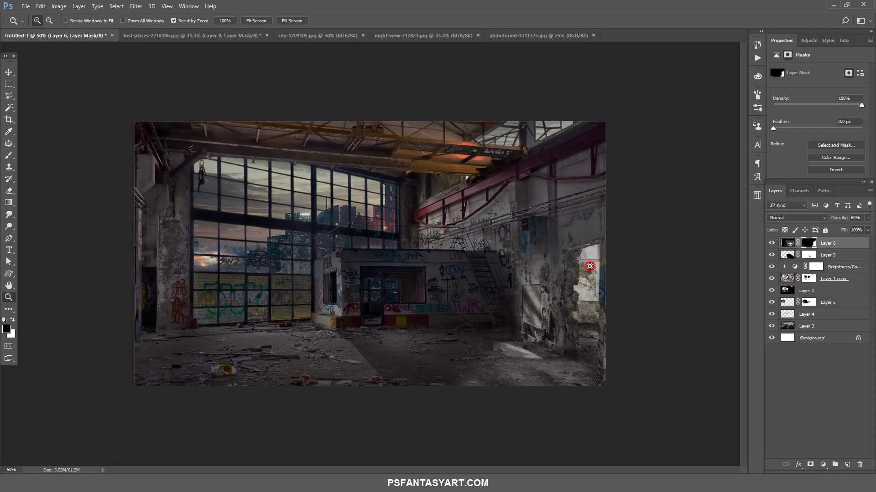
- Nudge the corridor photo slightly right and up, then target its mask
{"action": "key", "text": "v"}
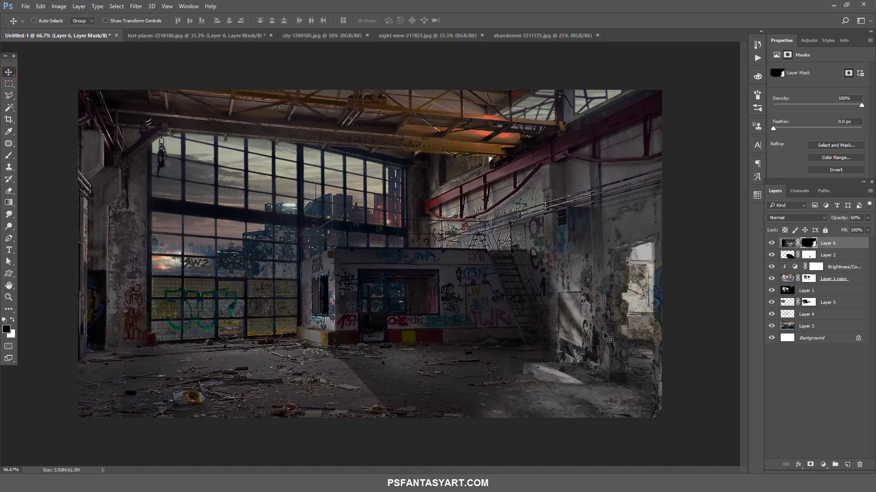
{"action": "left_click_drag", "start_coordinate": [598, 334], "coordinate": [607, 339]}
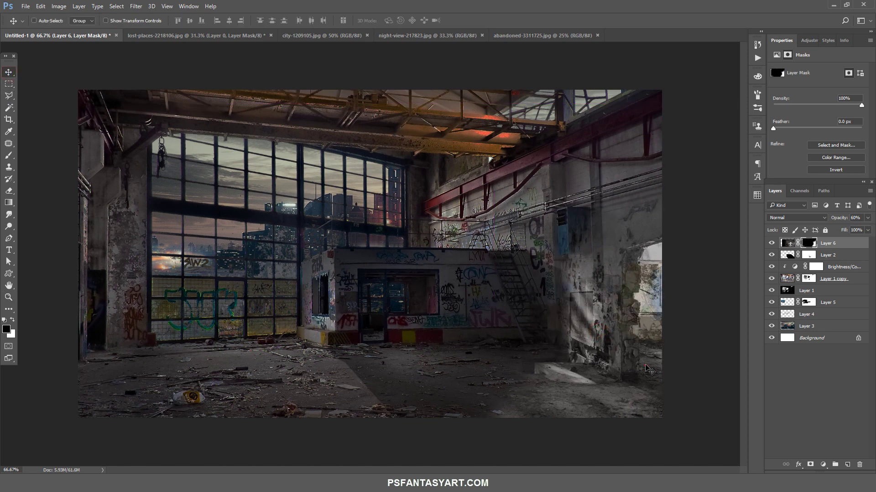
{"action": "left_click_drag", "start_coordinate": [647, 368], "coordinate": [647, 363]}
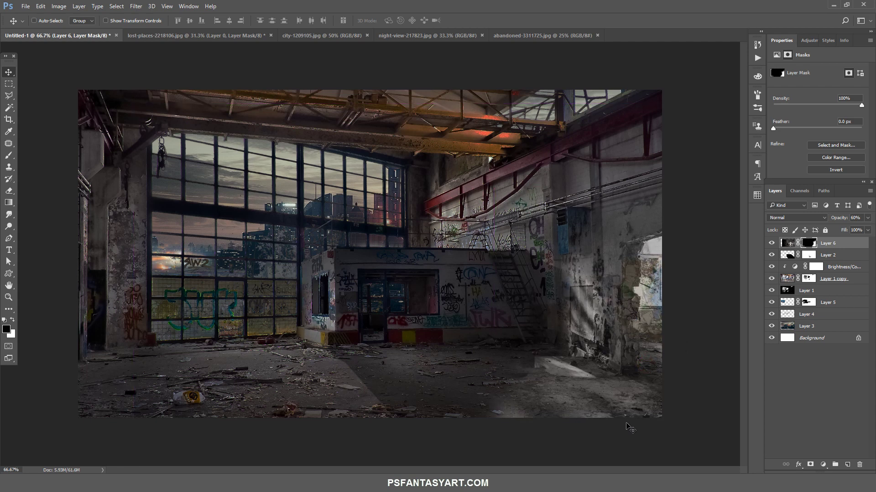
{"action": "left_click", "coordinate": [810, 249]}
- Set up a round brush with 0% hardness at size 90
{"action": "left_click", "coordinate": [9, 155]}
{"action": "right_click", "coordinate": [203, 152]}
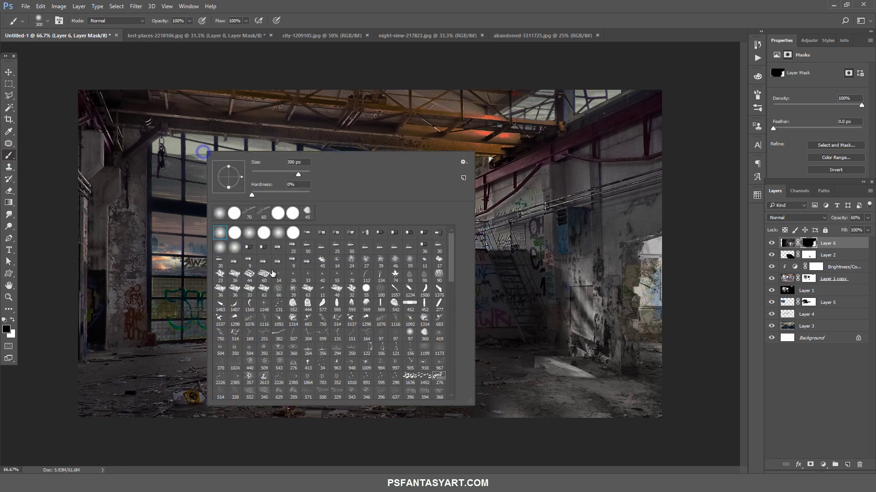
{"action": "left_click", "coordinate": [293, 233]}
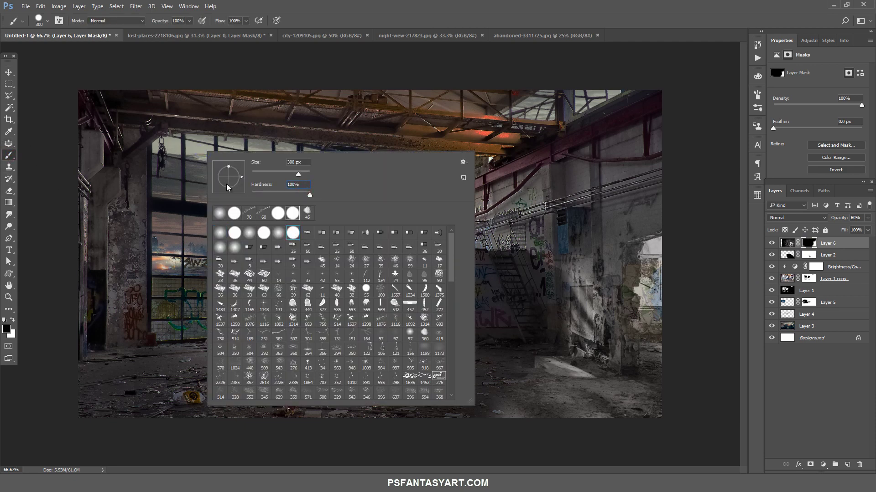
{"action": "double_click", "coordinate": [304, 184]}
{"action": "type", "text": "0"}
{"action": "key", "text": "Return"}
{"action": "key", "text": "bracketleft"}
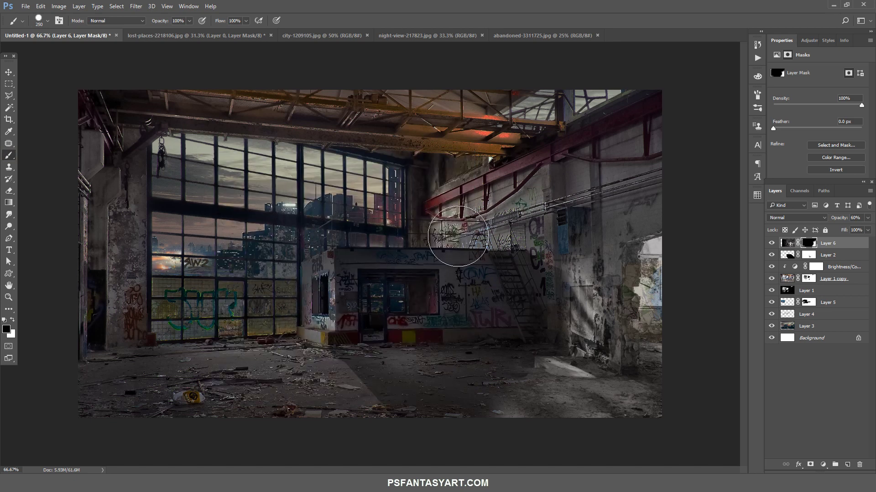
{"action": "key", "text": "bracketleft"}
{"action": "key", "text": "bracketleft"}
{"action": "key", "text": "bracketleft"}
- Mask the corridor over the blue wall panel so the wall blends in
{"action": "left_click_drag", "start_coordinate": [576, 221], "coordinate": [578, 239]}
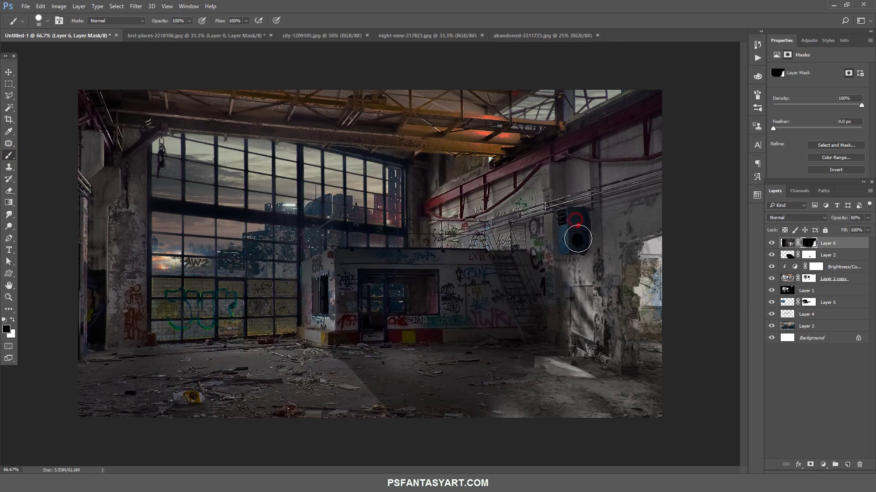
{"action": "right_click", "coordinate": [562, 292]}
{"action": "key", "text": "Return"}
{"action": "mouse_move", "coordinate": [591, 221]}
{"action": "left_mouse_down"}
{"action": "mouse_move", "coordinate": [583, 225]}
{"action": "mouse_move", "coordinate": [589, 218]}
{"action": "left_mouse_up"}
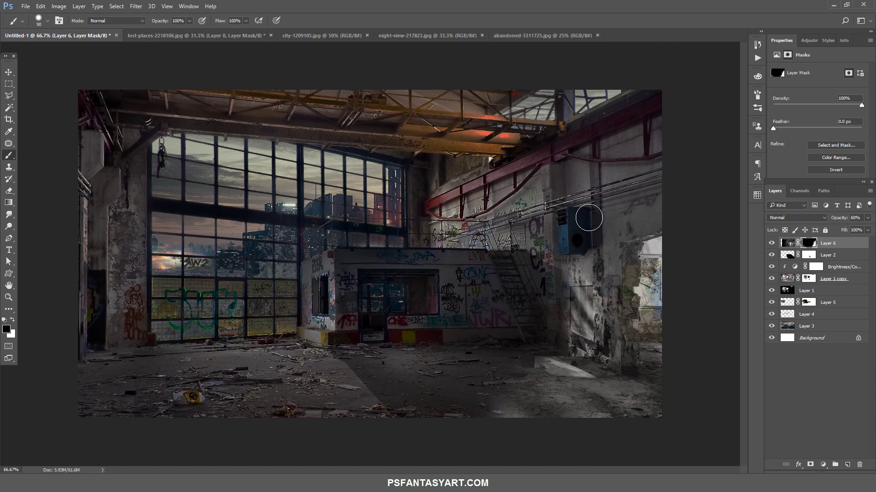
{"action": "key", "text": "bracketleft"}
{"action": "key", "text": "bracketleft"}
{"action": "key", "text": "bracketleft"}
{"action": "mouse_move", "coordinate": [591, 256]}
{"action": "left_mouse_down"}
{"action": "mouse_move", "coordinate": [591, 243]}
{"action": "mouse_move", "coordinate": [583, 271]}
{"action": "left_mouse_up"}
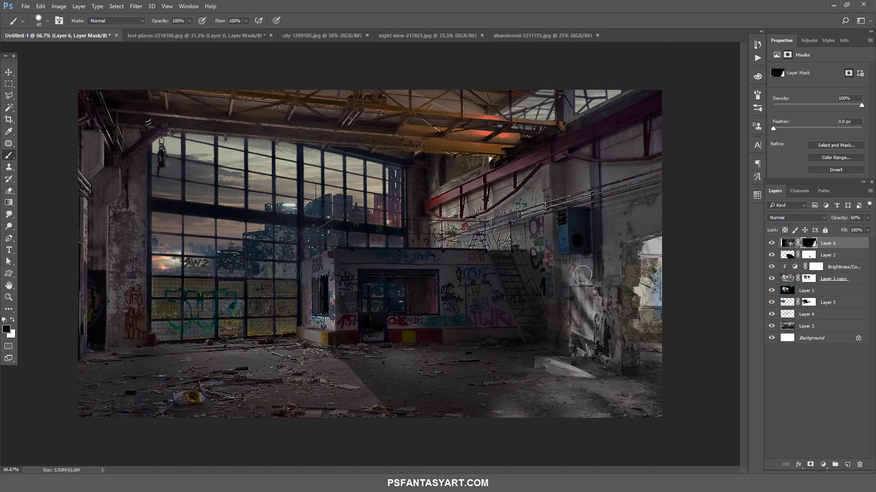
{"action": "key", "text": "bracketright"}
{"action": "key", "text": "bracketright"}
{"action": "left_click_drag", "start_coordinate": [568, 232], "coordinate": [565, 237]}
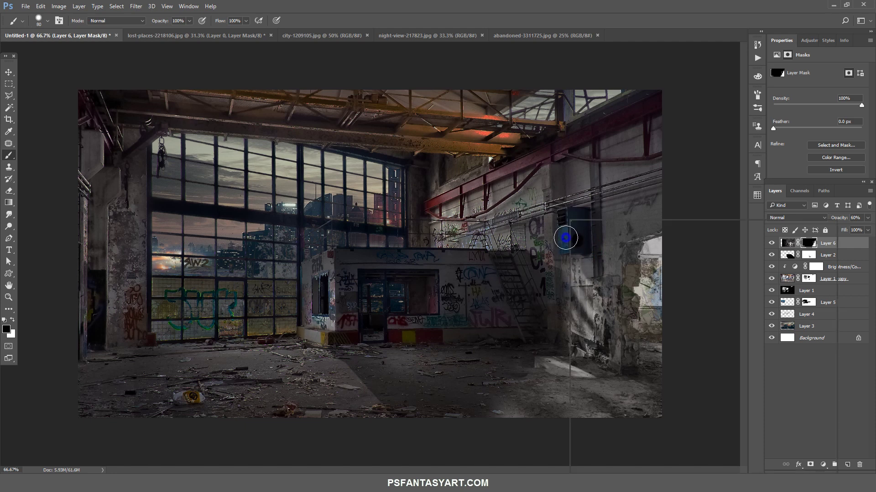
{"action": "right_click", "coordinate": [570, 239]}
{"action": "key", "text": "Escape"}
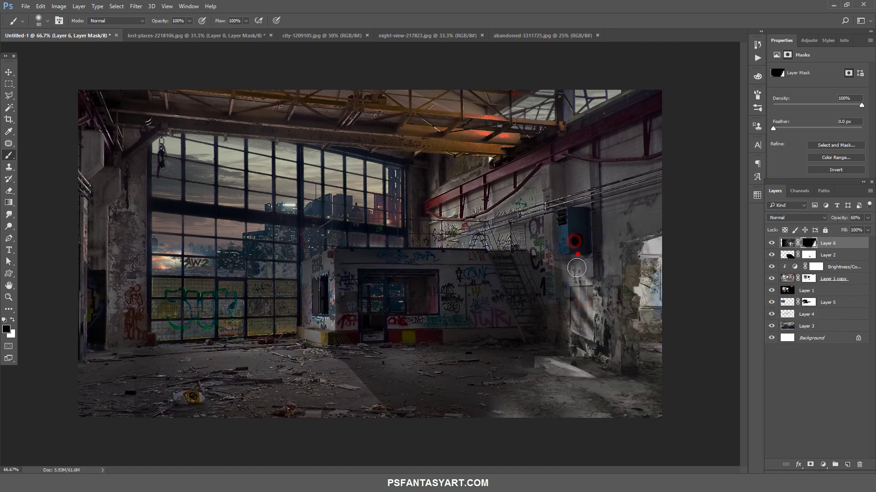
{"action": "left_click_drag", "start_coordinate": [569, 254], "coordinate": [567, 274]}
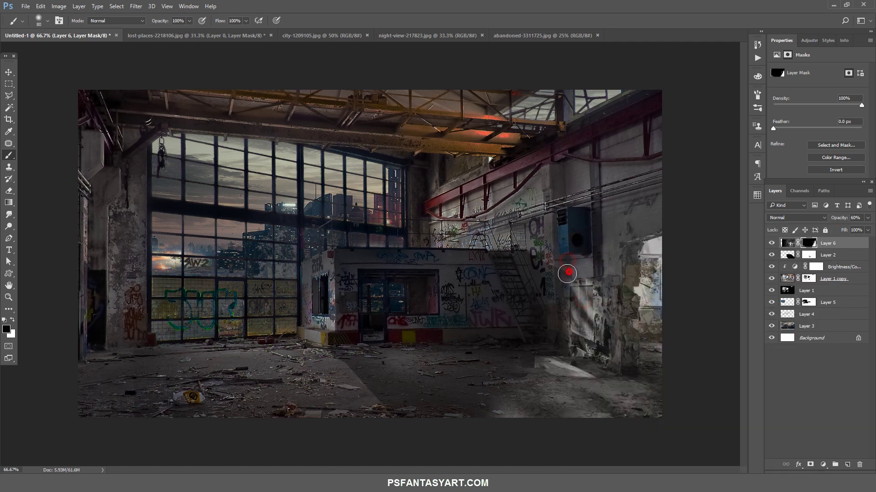
{"action": "key", "text": "bracketleft"}
{"action": "key", "text": "bracketleft"}
{"action": "key", "text": "bracketleft"}
- Add a Brightness/Contrast adjustment clipped to Layer 6 with Brightness -96
{"action": "left_click", "coordinate": [822, 464]}
{"action": "left_click", "coordinate": [861, 245]}
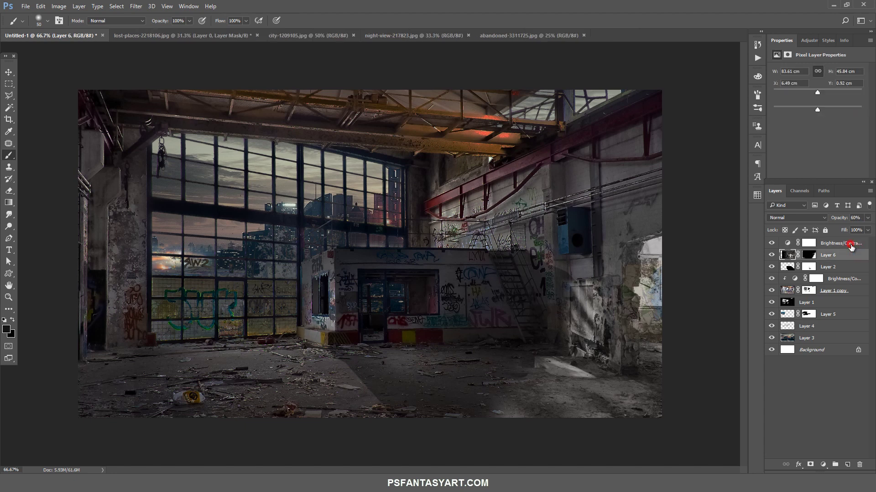
{"action": "left_click", "coordinate": [856, 249], "text": "alt"}
{"action": "left_click_drag", "start_coordinate": [795, 91], "coordinate": [793, 90]}
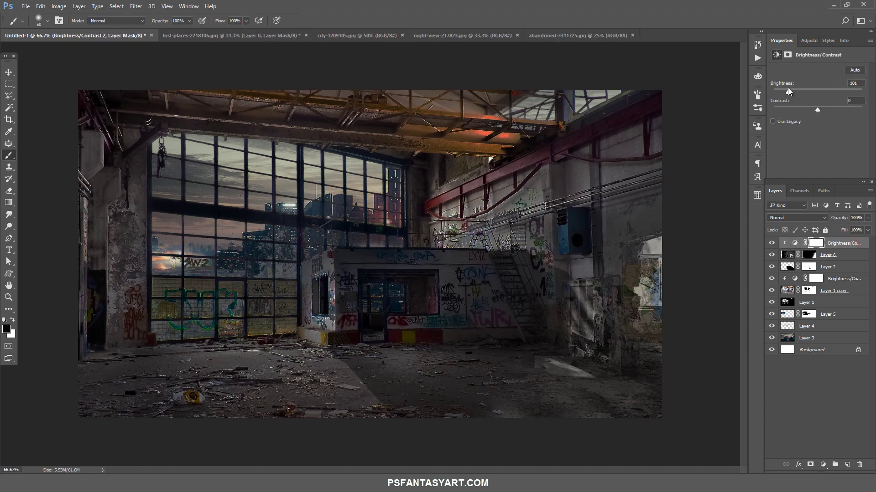
{"action": "left_click_drag", "start_coordinate": [787, 88], "coordinate": [789, 88]}
- Rename Layer 6, Layer 2 and Layer 1 copy to 'broken wall', 'shadow' and 'bg'
{"action": "double_click", "coordinate": [830, 255]}
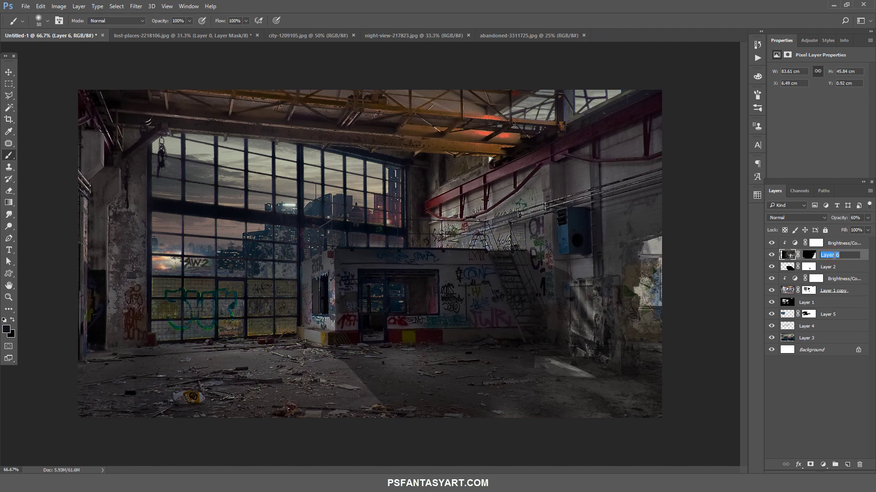
{"action": "type", "text": "broken wa"}
{"action": "type", "text": "ll"}
{"action": "key", "text": "Return"}
{"action": "double_click", "coordinate": [823, 269]}
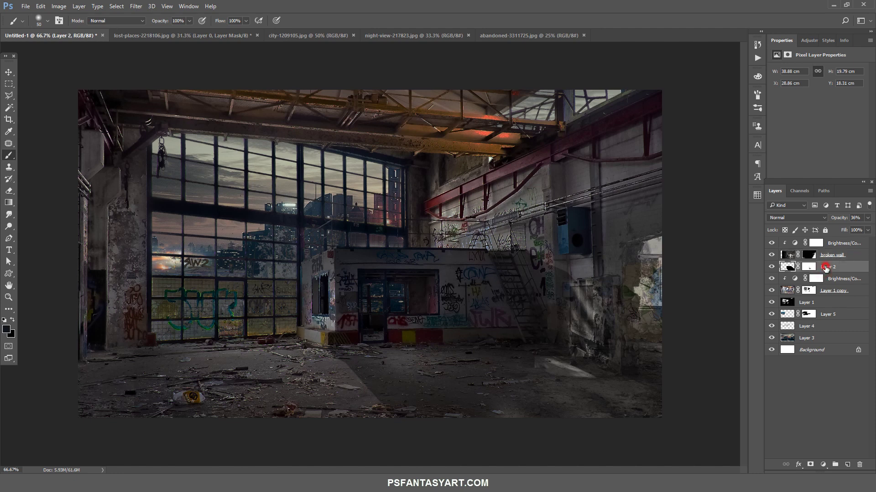
{"action": "type", "text": "shado"}
{"action": "type", "text": "w"}
{"action": "key", "text": "Return"}
{"action": "double_click", "coordinate": [840, 291]}
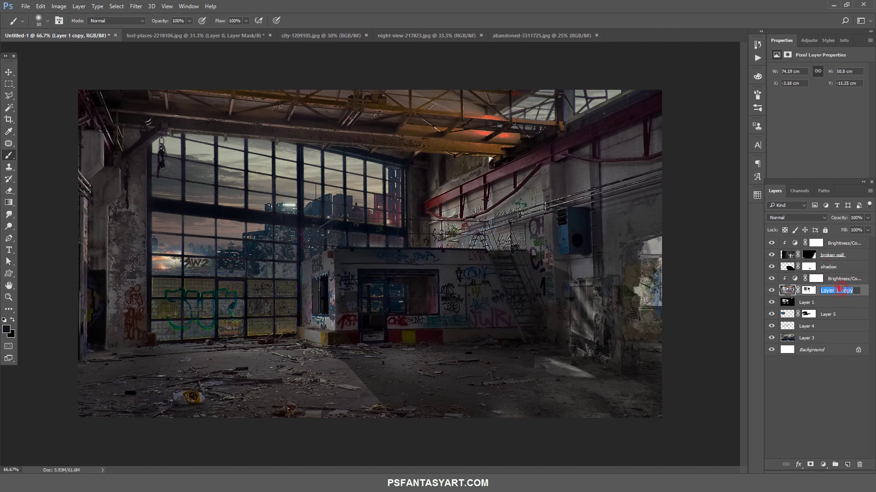
{"action": "type", "text": "bg"}
{"action": "key", "text": "Return"}
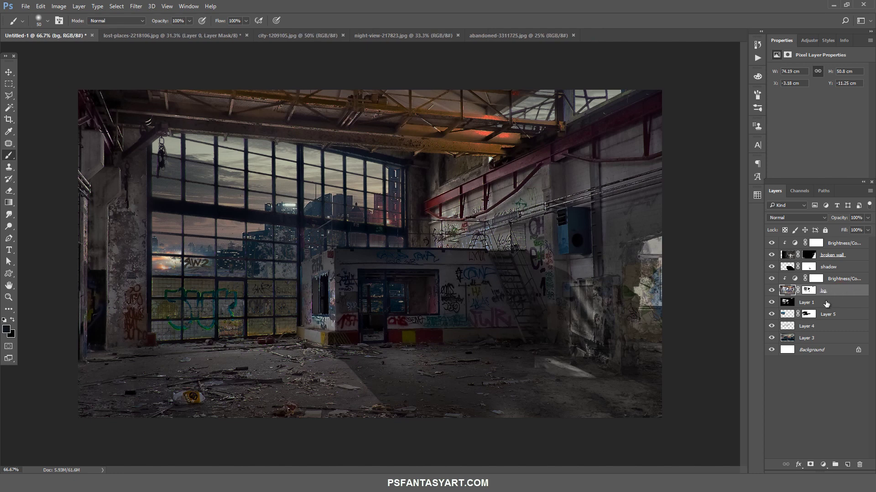
- Rename Layer 1, Layer 5 and Layer 3 to 'bg shadow', 'night view' and 'city'
{"action": "double_click", "coordinate": [809, 302]}
{"action": "type", "text": "bg sh"}
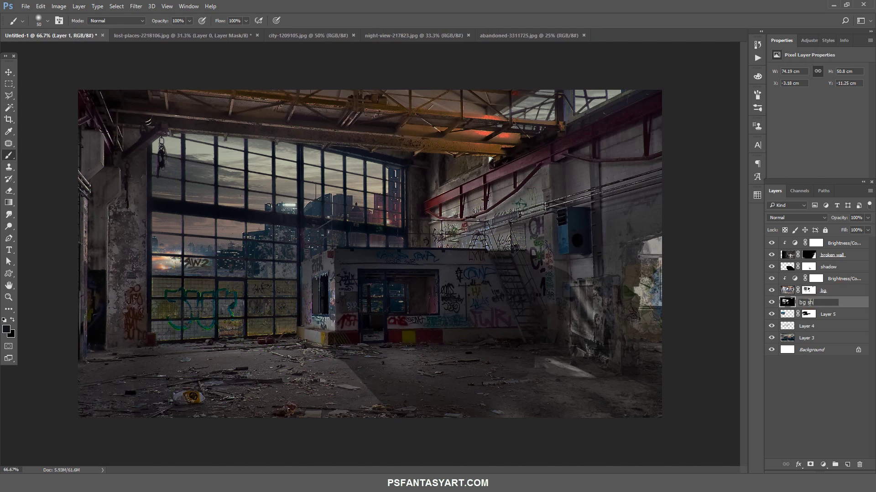
{"action": "type", "text": "adow"}
{"action": "key", "text": "Return"}
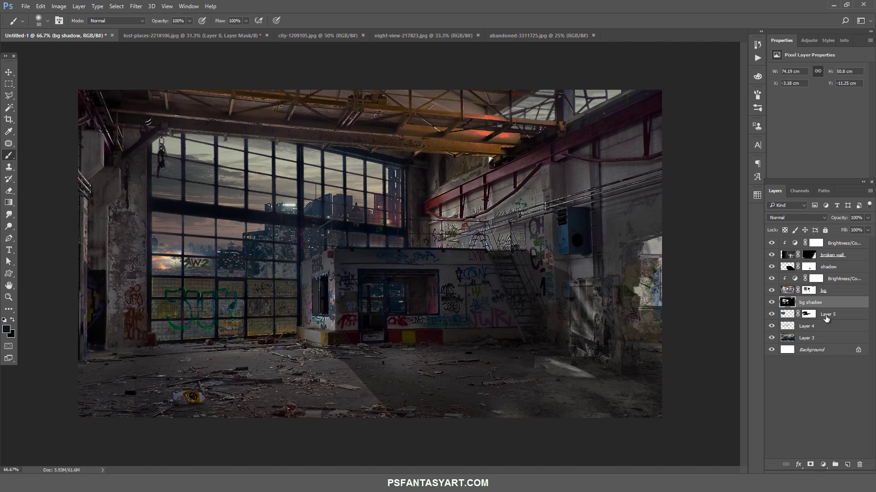
{"action": "double_click", "coordinate": [827, 314]}
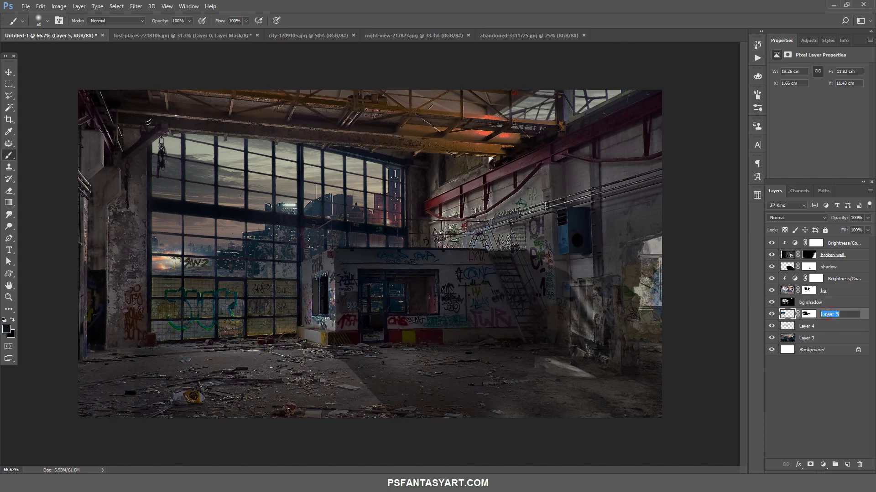
{"action": "type", "text": "night view"}
{"action": "key", "text": "Return"}
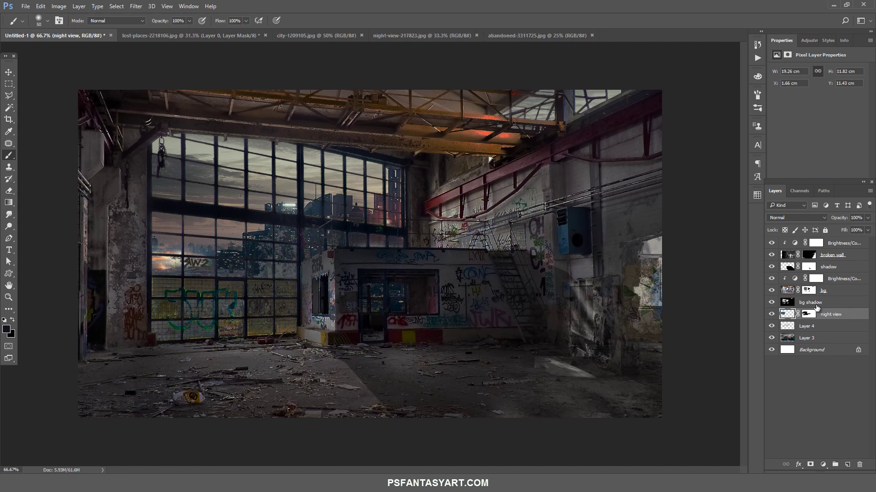
{"action": "double_click", "coordinate": [804, 339]}
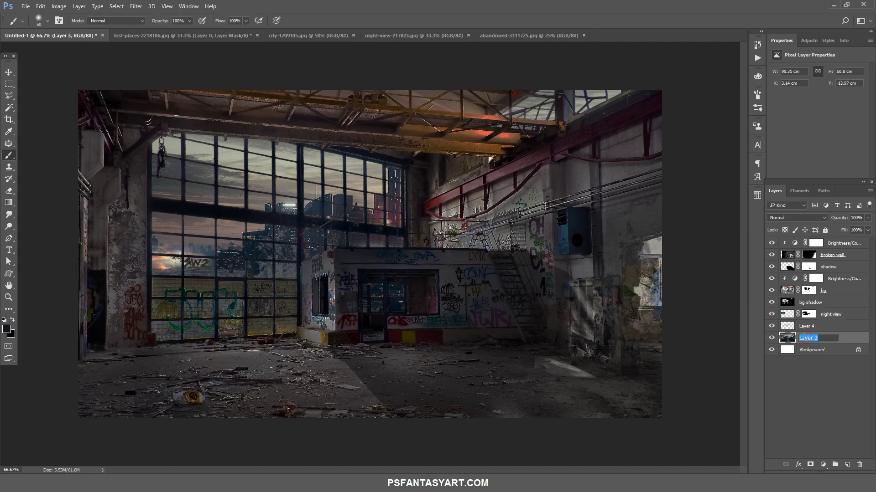
{"action": "type", "text": "C"}
{"action": "key", "text": "Return"}
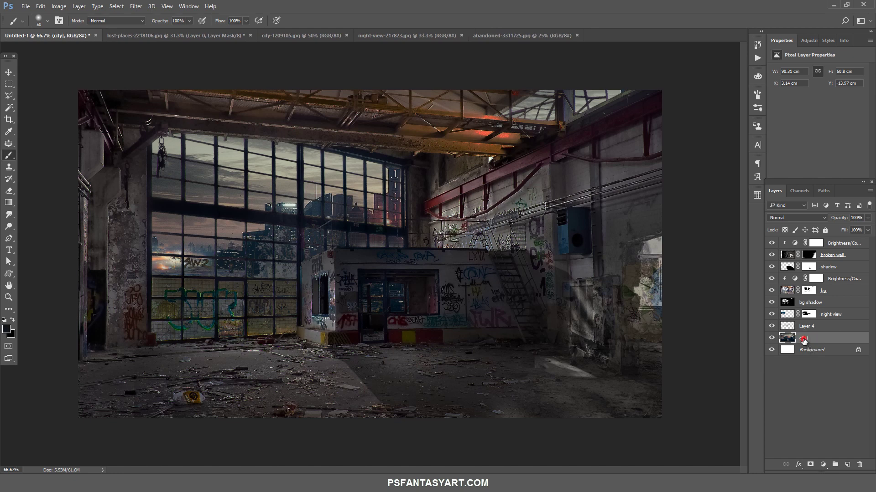
{"action": "double_click", "coordinate": [804, 339]}
{"action": "key", "text": "Return"}
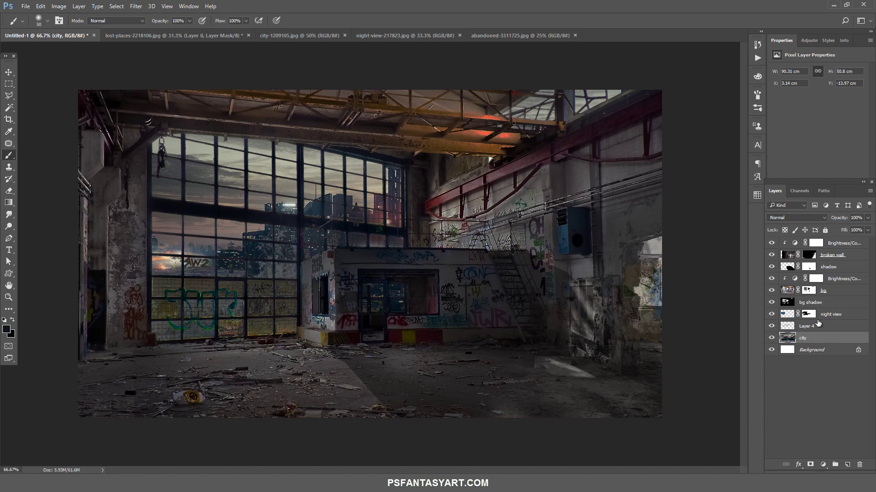
{"action": "left_click", "coordinate": [832, 245]}
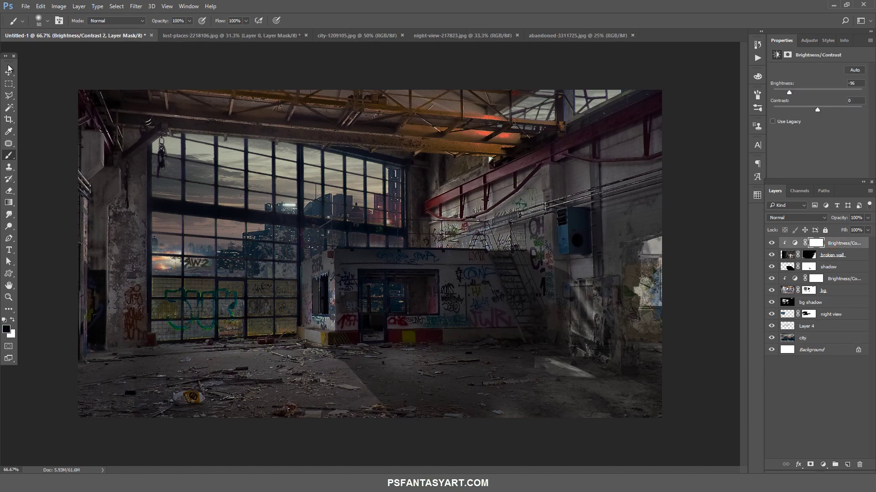
- Open the lost-places-2679819 photo
{"action": "left_click", "coordinate": [27, 6]}
{"action": "left_click", "coordinate": [37, 24]}
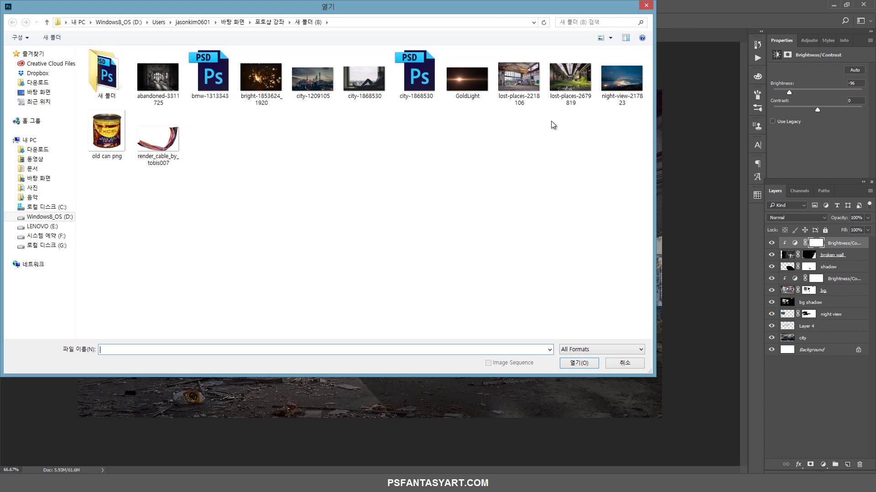
{"action": "left_click", "coordinate": [570, 78]}
{"action": "left_click", "coordinate": [578, 363]}
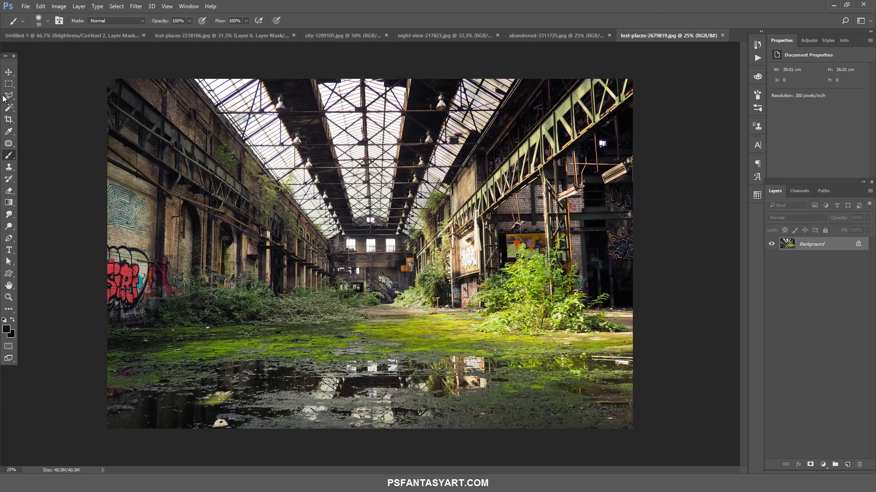
- Marquee-select the mossy puddle floor along the photo's bottom and copy it
{"action": "left_click", "coordinate": [9, 72]}
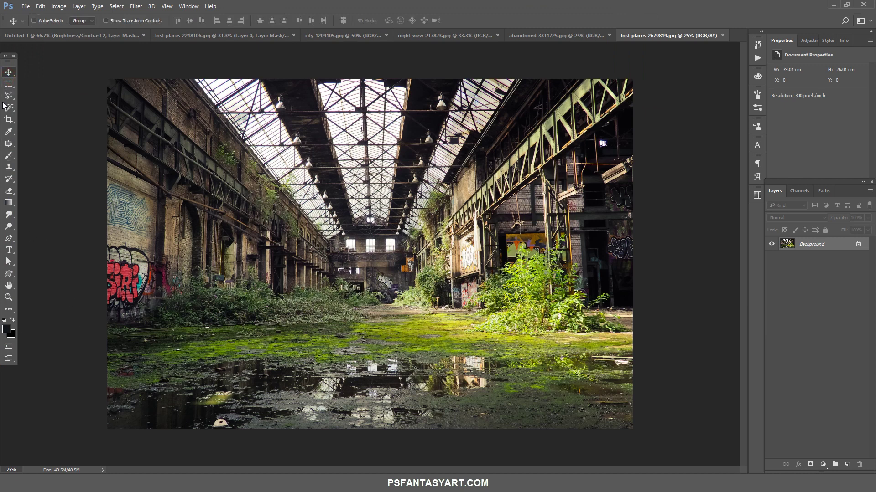
{"action": "left_click", "coordinate": [9, 84]}
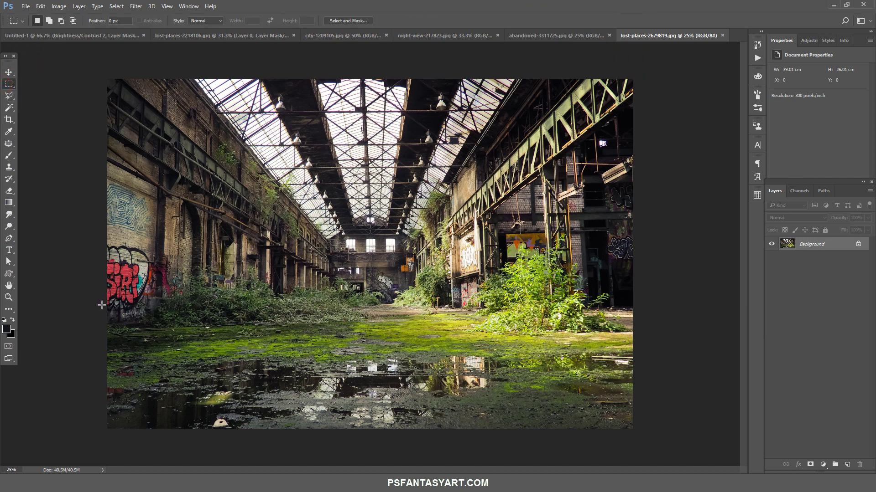
{"action": "mouse_move", "coordinate": [90, 326]}
{"action": "left_mouse_down"}
{"action": "mouse_move", "coordinate": [314, 430]}
{"action": "mouse_move", "coordinate": [344, 430]}
{"action": "left_mouse_up"}
{"action": "key", "text": "ctrl+c"}
- Paste the moss floor into Untitled-1, scale it to about 38% and place it bottom-left
{"action": "left_click", "coordinate": [63, 35]}
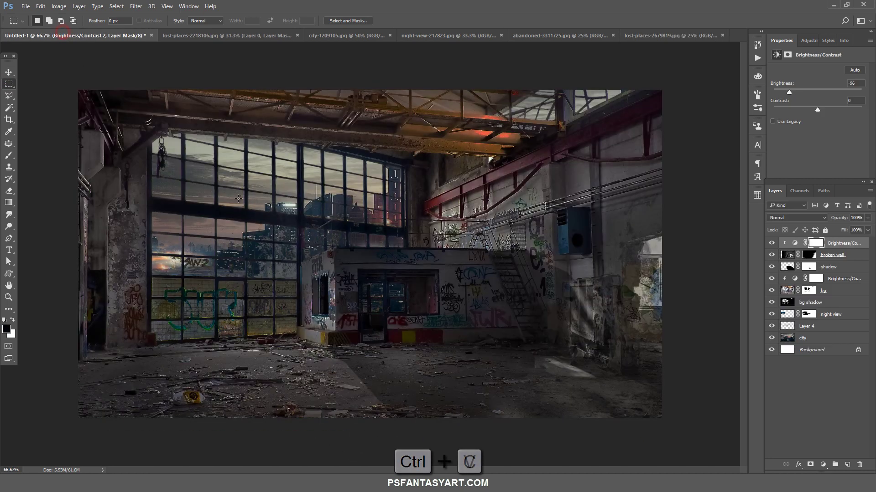
{"action": "key", "text": "ctrl+v"}
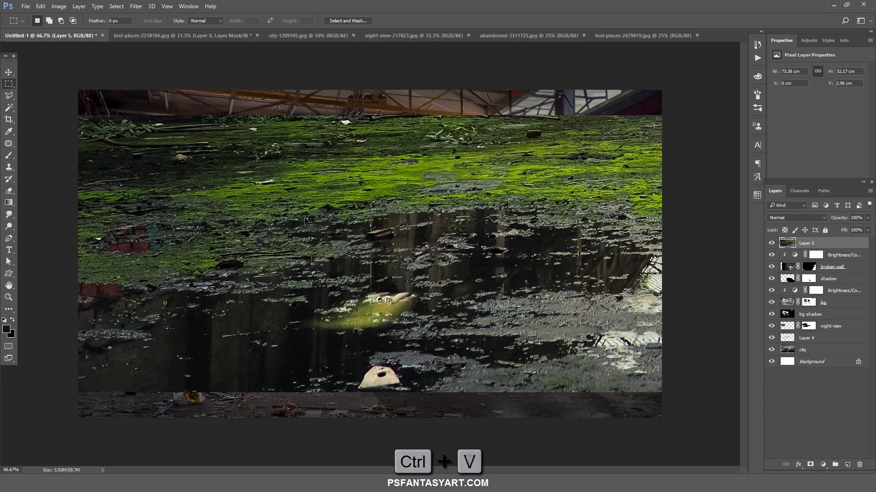
{"action": "key", "text": "ctrl+t"}
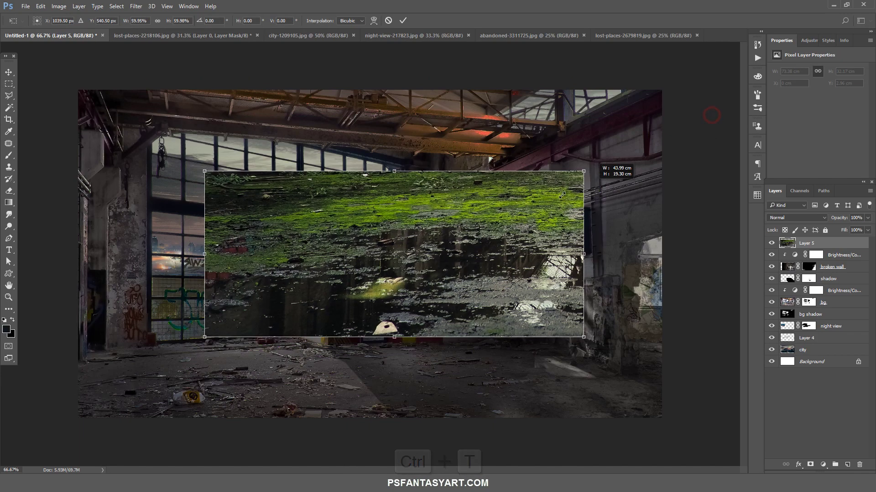
{"action": "left_click_drag", "start_coordinate": [710, 115], "coordinate": [497, 209]}
{"action": "mouse_move", "coordinate": [442, 248]}
{"action": "left_mouse_down"}
{"action": "mouse_move", "coordinate": [212, 382]}
{"action": "mouse_move", "coordinate": [244, 369]}
{"action": "left_mouse_up"}
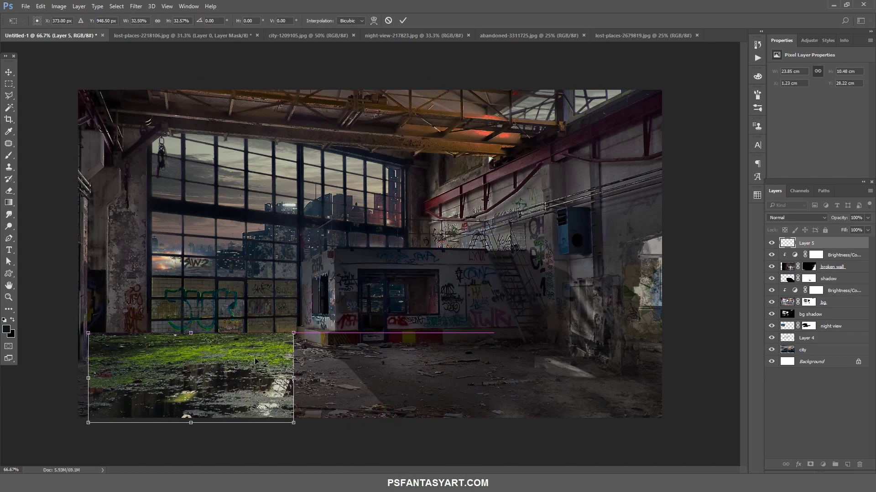
{"action": "left_click_drag", "start_coordinate": [292, 333], "coordinate": [309, 328]}
{"action": "mouse_move", "coordinate": [253, 376]}
{"action": "left_mouse_down"}
{"action": "mouse_move", "coordinate": [239, 396]}
{"action": "mouse_move", "coordinate": [297, 388]}
{"action": "left_mouse_up"}
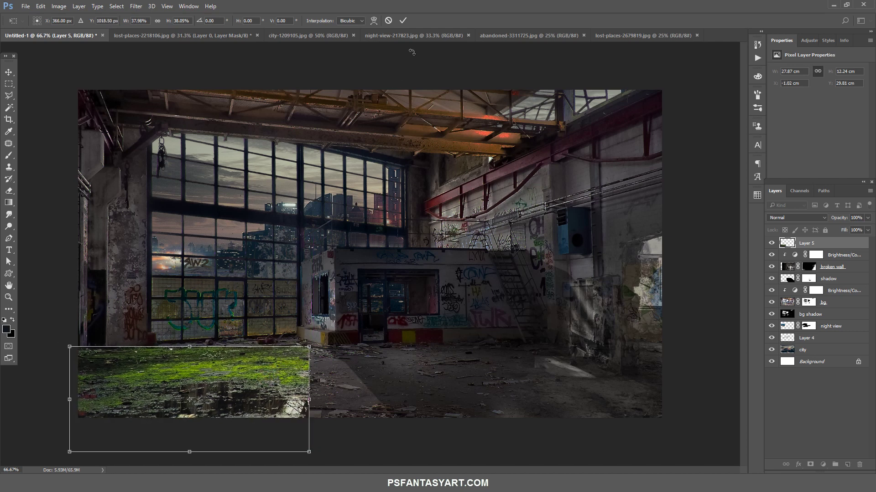
- Commit the placement and add a Hue/Saturation clipped to Layer 5 with Saturation -87
{"action": "left_click", "coordinate": [402, 21]}
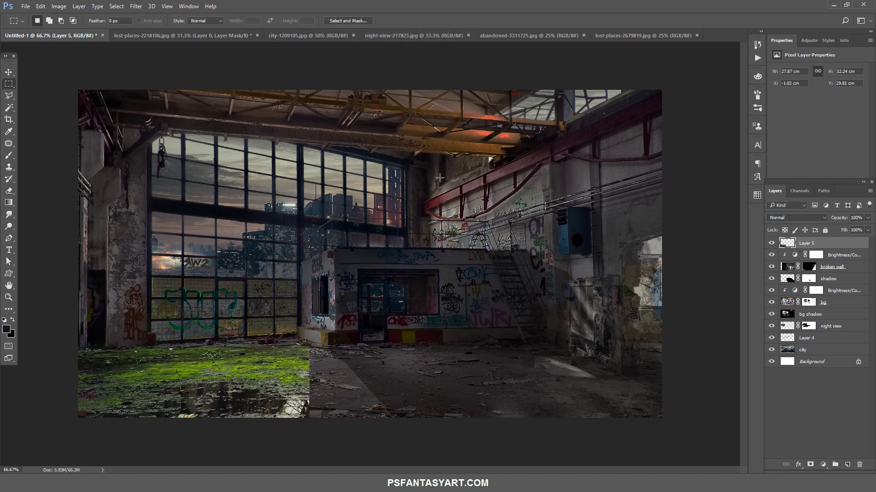
{"action": "left_click", "coordinate": [823, 464]}
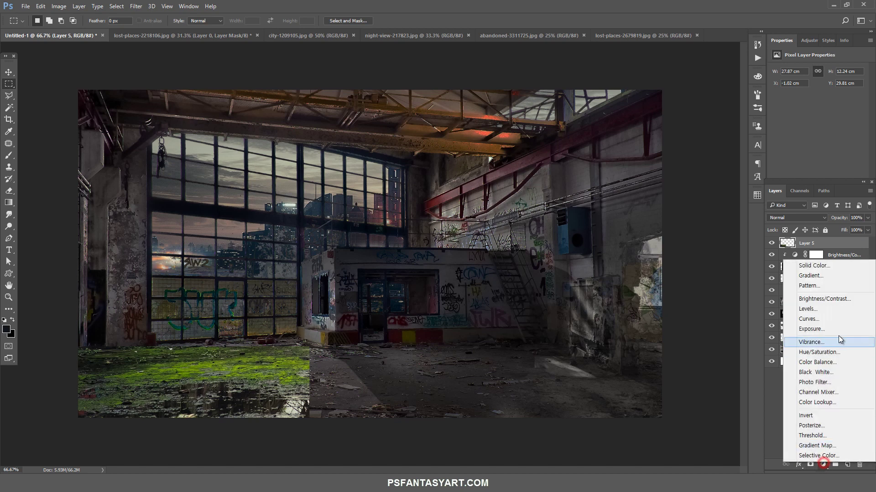
{"action": "left_click", "coordinate": [819, 352]}
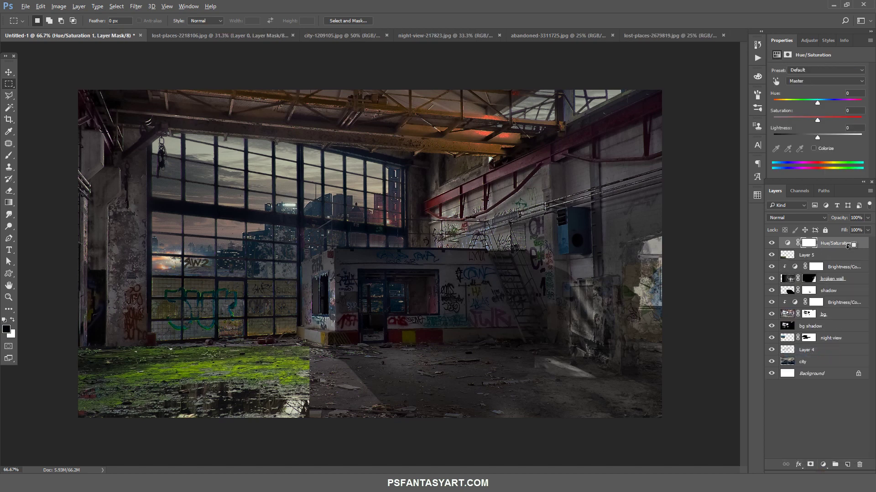
{"action": "key", "text": "ctrl+alt+g"}
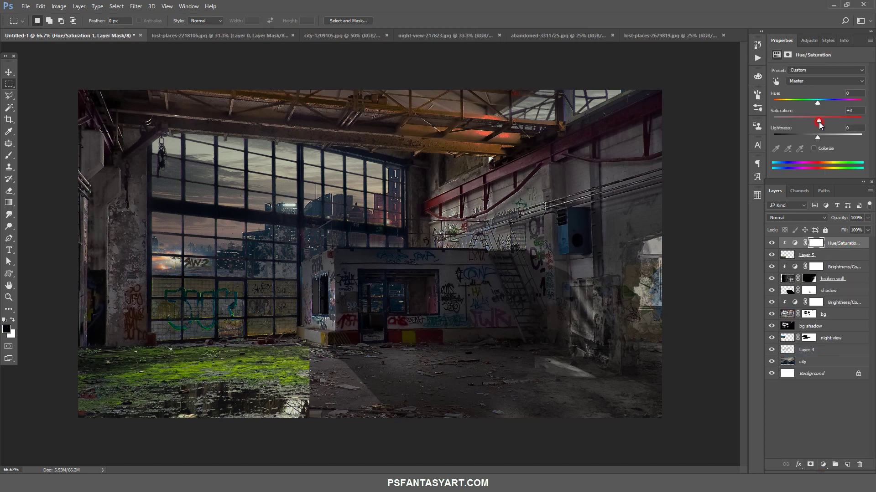
{"action": "left_click_drag", "start_coordinate": [820, 125], "coordinate": [797, 128]}
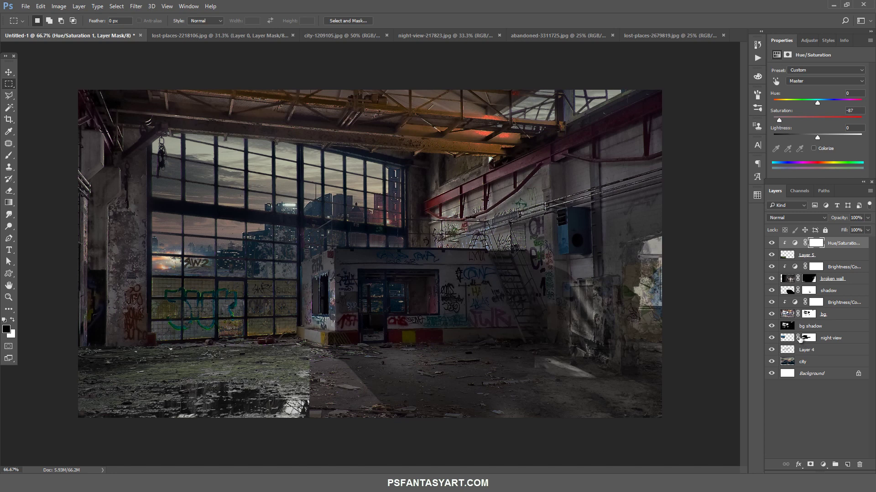
{"action": "left_click", "coordinate": [787, 255]}
{"action": "left_click", "coordinate": [8, 191]}
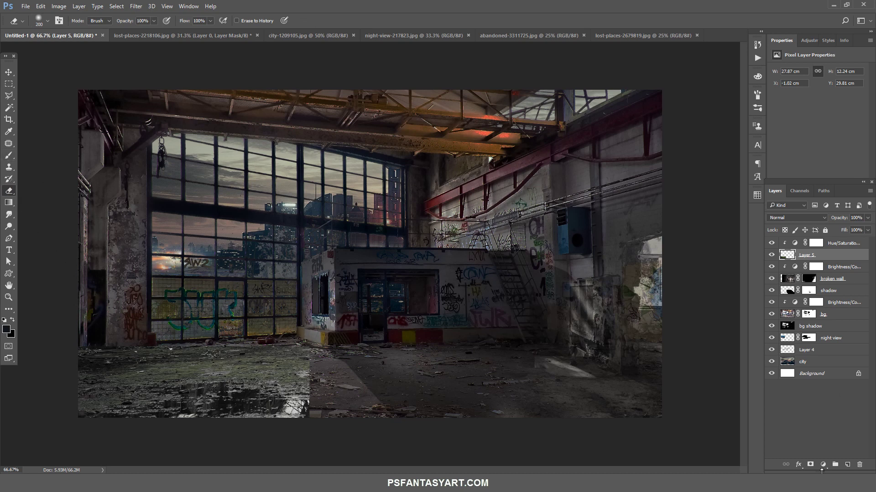
- Add a layer mask to Layer 5 and brush out the patch's hard edges with a large brush
{"action": "left_click", "coordinate": [810, 464]}
{"action": "key", "text": "b"}
{"action": "key", "text": "bracketright"}
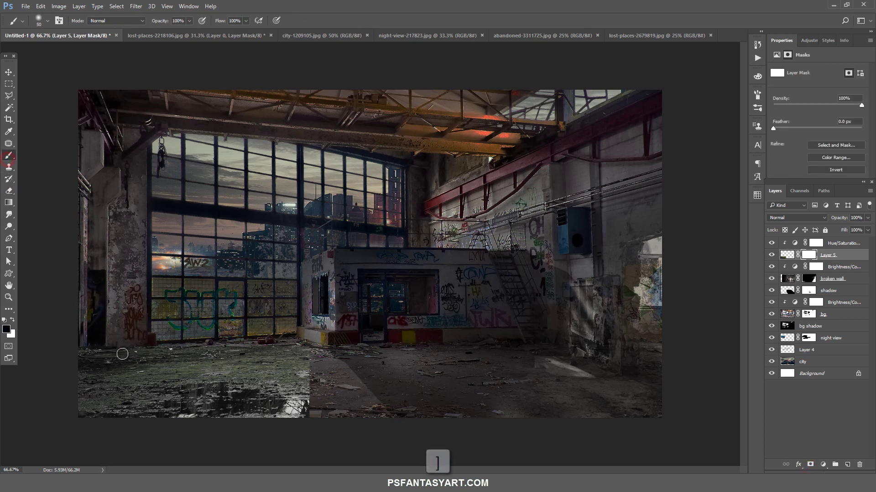
{"action": "key", "text": "bracketright"}
{"action": "key", "text": "bracketright"}
{"action": "key", "text": "bracketright"}
{"action": "key", "text": "bracketright"}
{"action": "key", "text": "bracketright"}
{"action": "key", "text": "bracketright"}
{"action": "key", "text": "bracketright"}
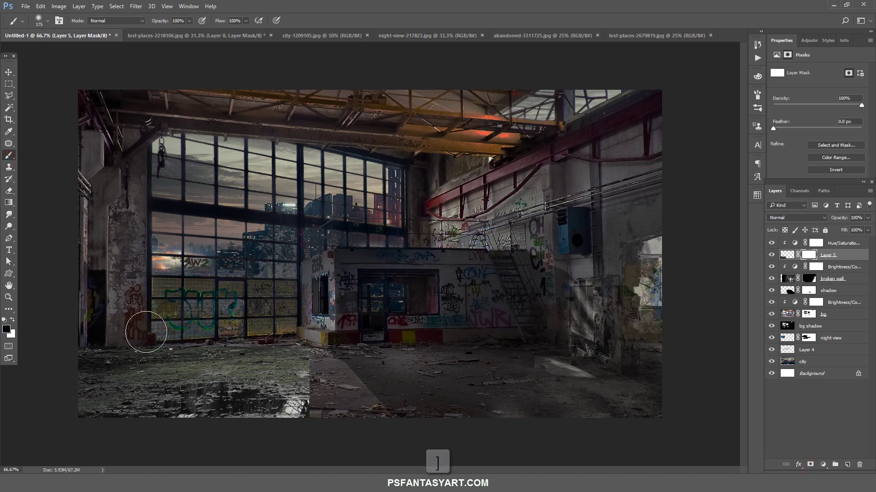
{"action": "key", "text": "bracketright"}
{"action": "key", "text": "bracketright"}
{"action": "key", "text": "bracketright"}
{"action": "key", "text": "bracketleft"}
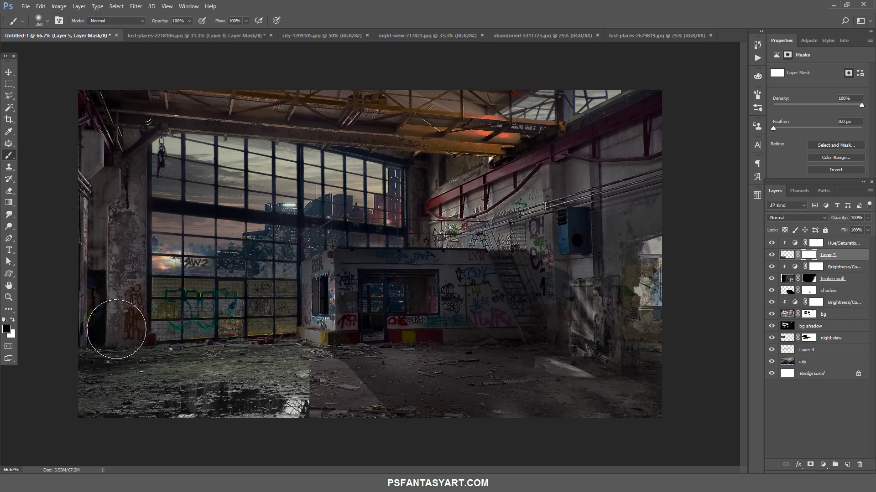
{"action": "left_click", "coordinate": [118, 324]}
{"action": "mouse_move", "coordinate": [369, 307]}
{"action": "left_mouse_down"}
{"action": "mouse_move", "coordinate": [274, 333]}
{"action": "mouse_move", "coordinate": [333, 352]}
{"action": "mouse_move", "coordinate": [325, 365]}
{"action": "mouse_move", "coordinate": [332, 371]}
{"action": "left_mouse_up"}
{"action": "left_click_drag", "start_coordinate": [322, 415], "coordinate": [311, 428]}
{"action": "key", "text": "bracketleft"}
{"action": "key", "text": "bracketleft"}
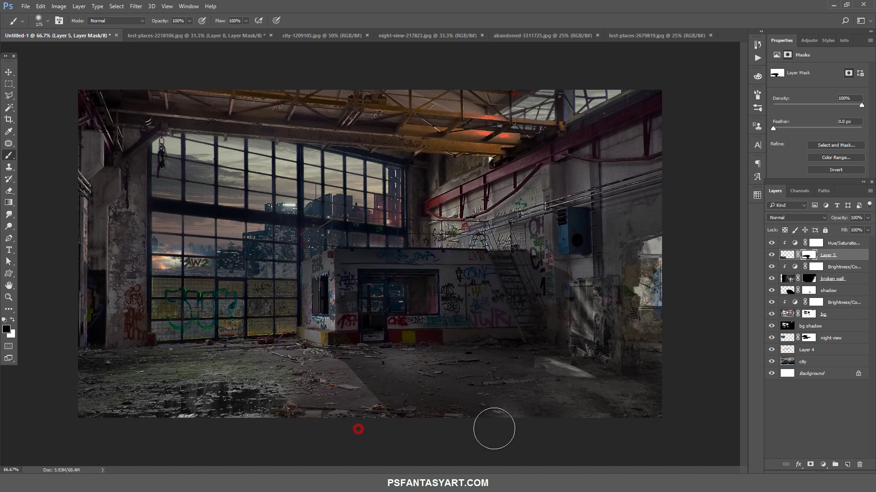
{"action": "left_click", "coordinate": [373, 381]}
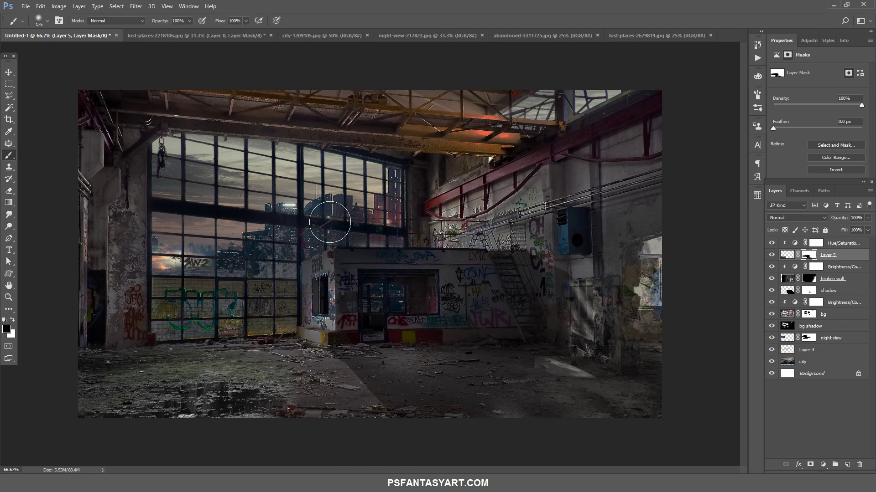
- Select and copy the lower-right moss and puddle area in lost-places-2679819
{"action": "key", "text": "ctrl+d"}
{"action": "left_click", "coordinate": [637, 36]}
{"action": "key", "text": "ctrl+d"}
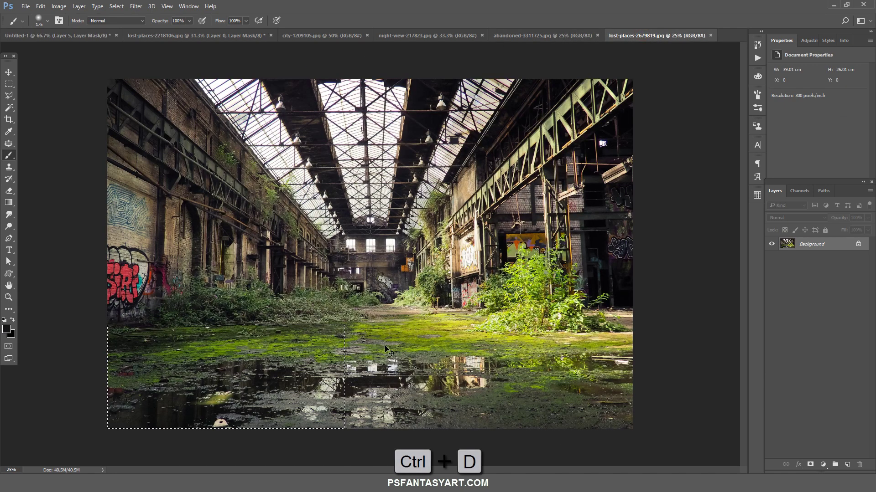
{"action": "left_click", "coordinate": [9, 84]}
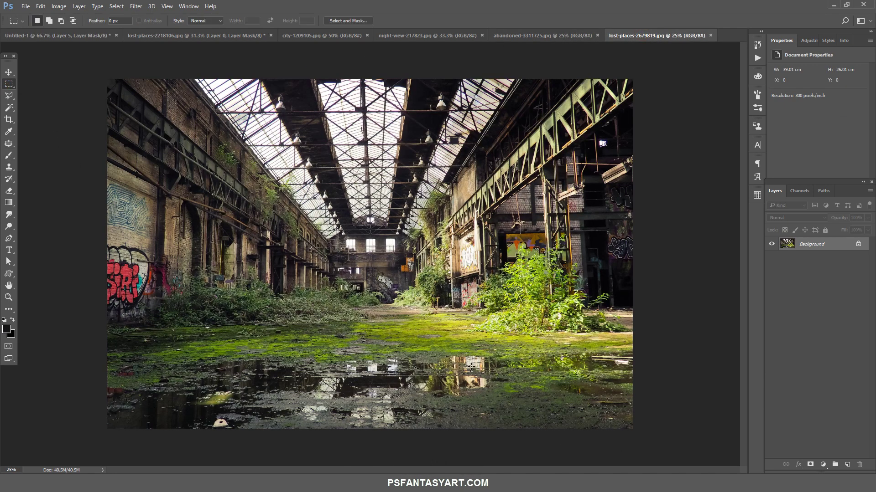
{"action": "left_click_drag", "start_coordinate": [416, 335], "coordinate": [752, 438]}
{"action": "key", "text": "ctrl+c"}
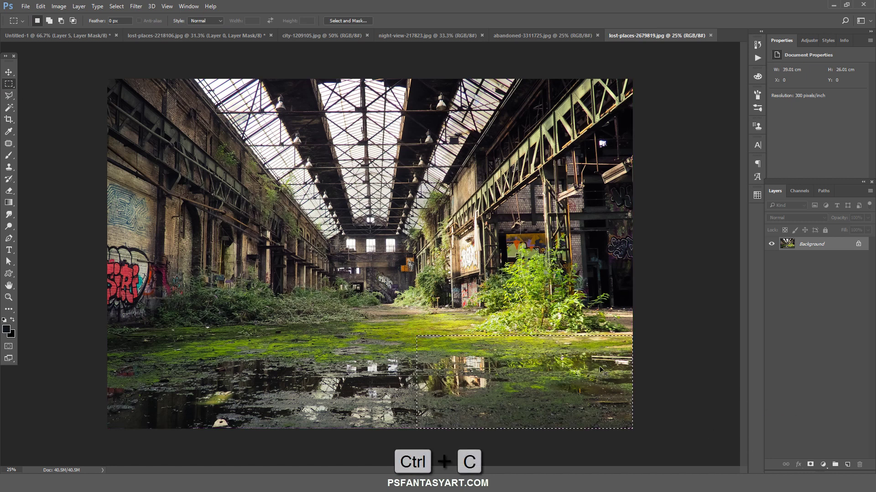
- Paste it as Layer 6 at the stack top, scaled to about 40% on the lower-right floor
{"action": "left_click", "coordinate": [54, 35]}
{"action": "key", "text": "ctrl+v"}
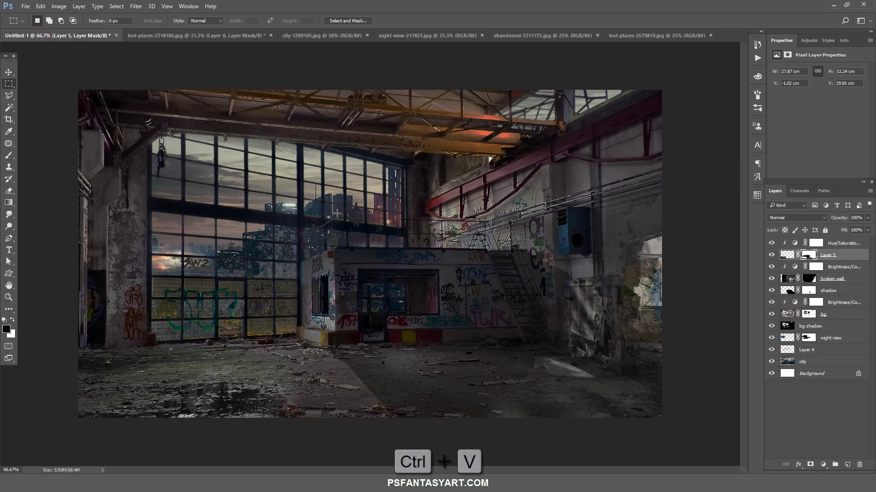
{"action": "key", "text": "ctrl+t"}
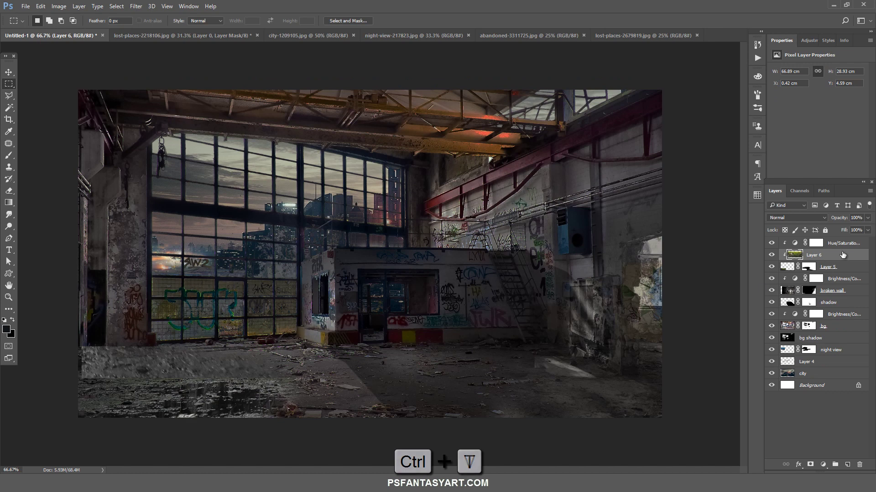
{"action": "left_click_drag", "start_coordinate": [841, 257], "coordinate": [839, 246]}
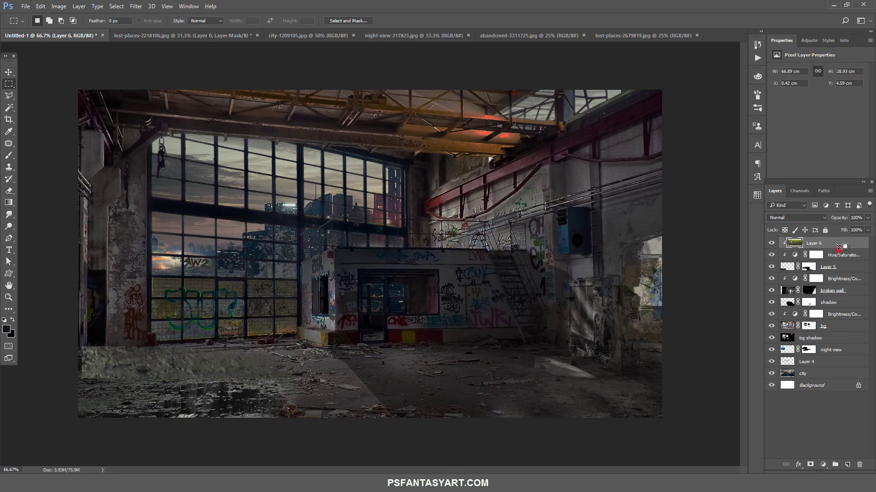
{"action": "key", "text": "ctrl+t"}
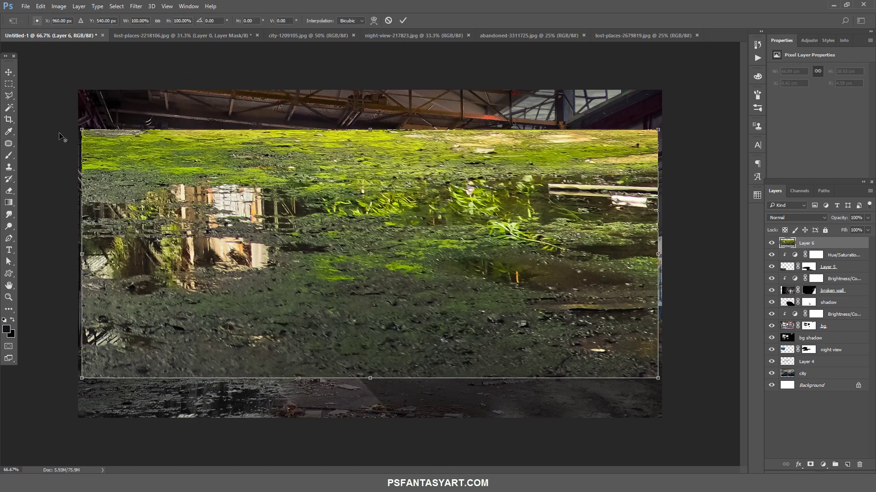
{"action": "left_click_drag", "start_coordinate": [81, 130], "coordinate": [255, 205]}
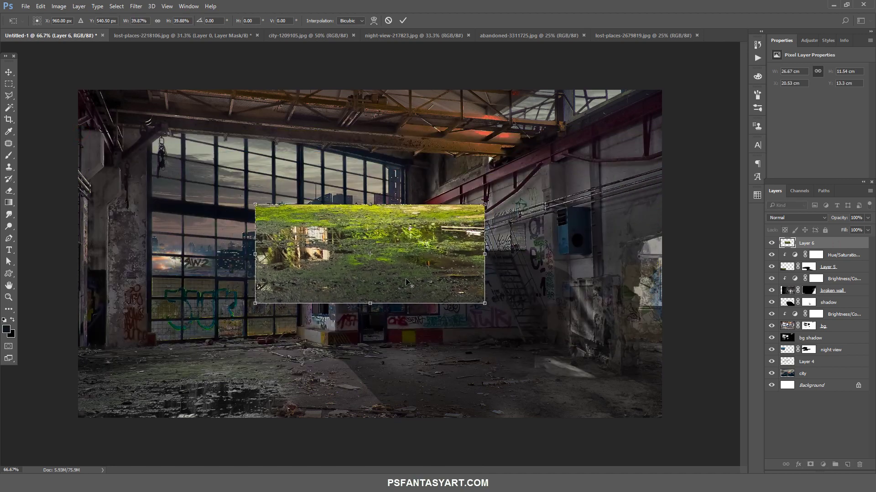
{"action": "mouse_move", "coordinate": [399, 264]}
{"action": "left_mouse_down"}
{"action": "mouse_move", "coordinate": [576, 409]}
{"action": "mouse_move", "coordinate": [609, 415]}
{"action": "left_mouse_up"}
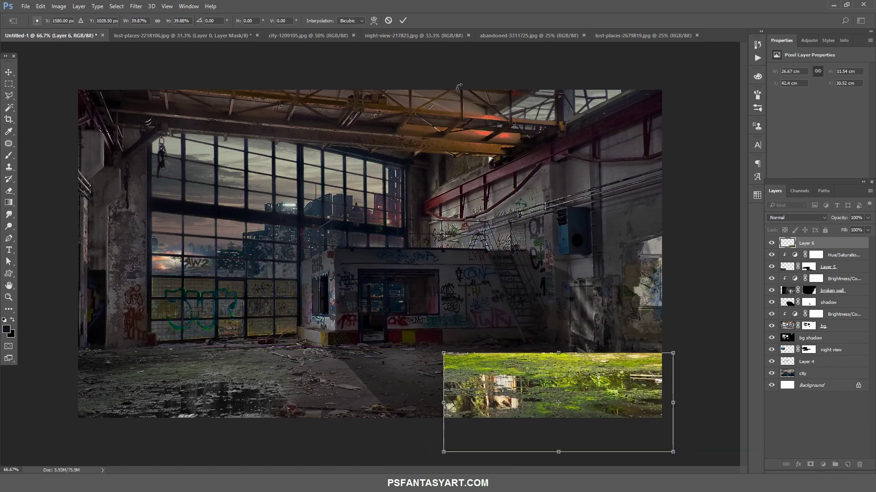
{"action": "left_click", "coordinate": [403, 20]}
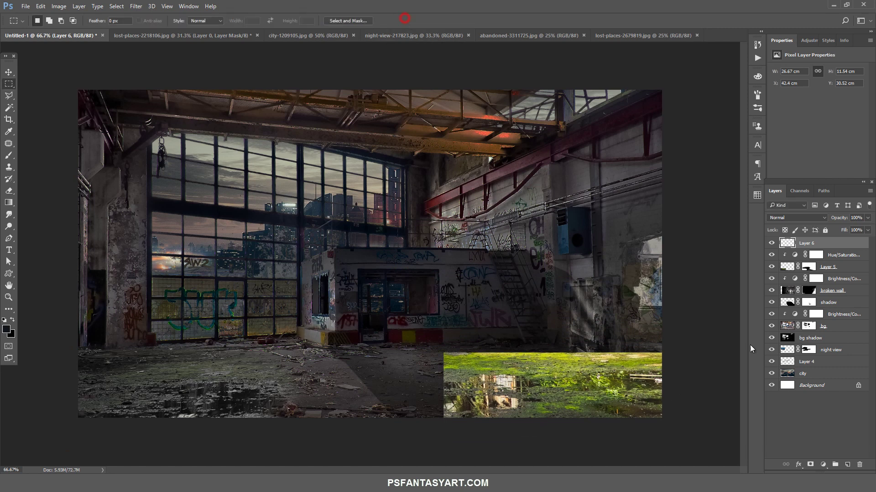
- Add a Hue/Saturation clipped to Layer 6 with Saturation -85 and Lightness -36
{"action": "left_click", "coordinate": [823, 465]}
{"action": "left_click", "coordinate": [824, 356]}
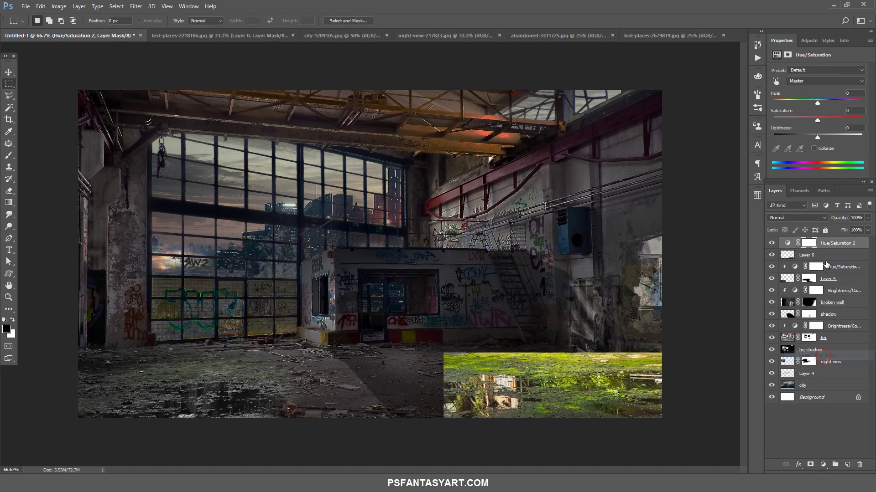
{"action": "left_click", "coordinate": [847, 248], "text": "alt"}
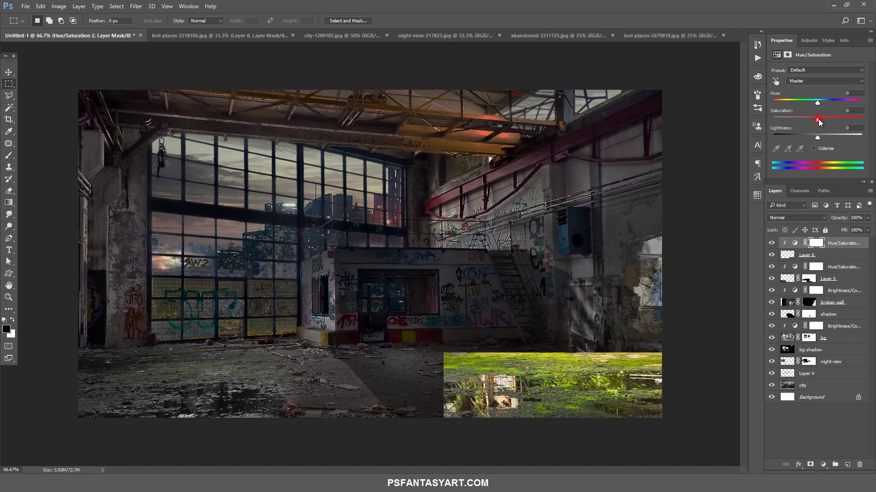
{"action": "left_click_drag", "start_coordinate": [817, 119], "coordinate": [784, 120]}
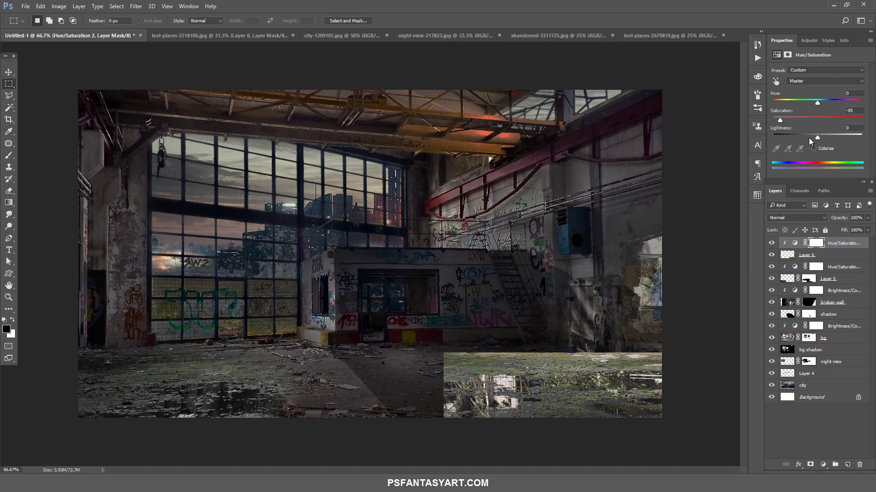
{"action": "left_click_drag", "start_coordinate": [817, 136], "coordinate": [800, 135]}
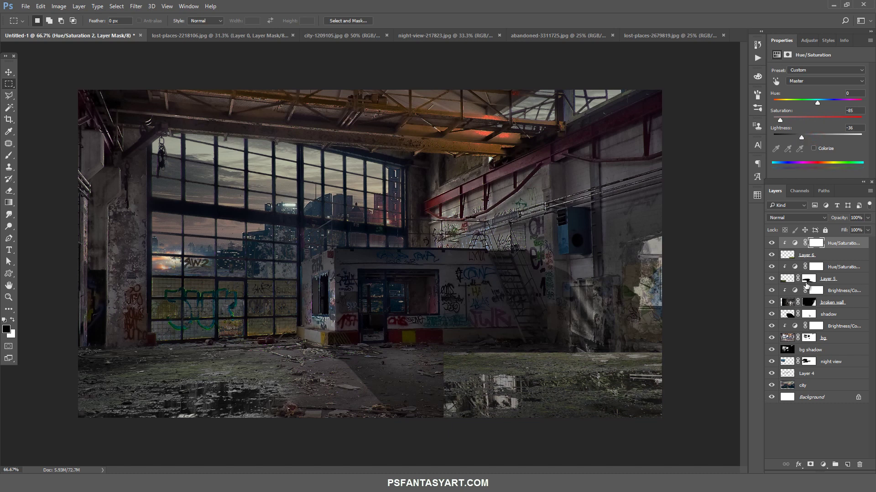
{"action": "left_click", "coordinate": [789, 255]}
- Mask Layer 6 and paint out its hard edges and bright puddle reflection
{"action": "left_click", "coordinate": [810, 464]}
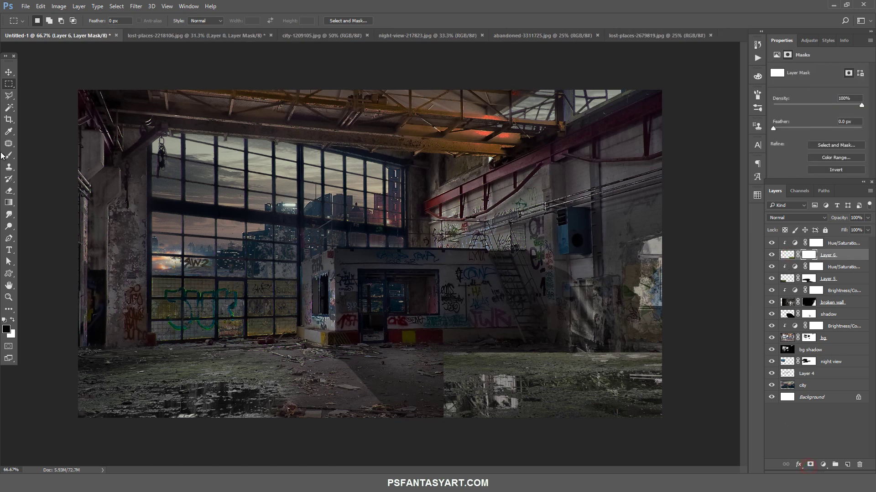
{"action": "left_click", "coordinate": [8, 155]}
{"action": "mouse_move", "coordinate": [488, 344]}
{"action": "left_mouse_down"}
{"action": "mouse_move", "coordinate": [464, 344]}
{"action": "mouse_move", "coordinate": [657, 346]}
{"action": "left_mouse_up"}
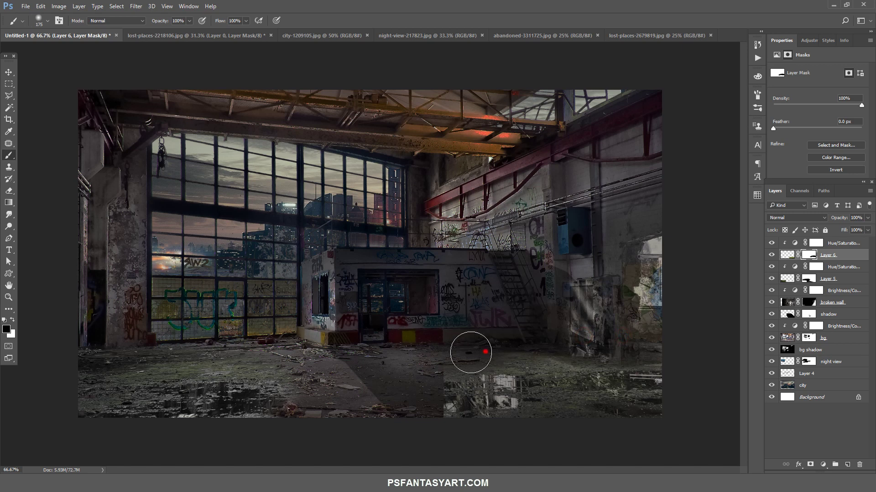
{"action": "mouse_move", "coordinate": [470, 353]}
{"action": "left_mouse_down"}
{"action": "mouse_move", "coordinate": [434, 382]}
{"action": "mouse_move", "coordinate": [484, 352]}
{"action": "left_mouse_up"}
{"action": "left_click_drag", "start_coordinate": [407, 409], "coordinate": [420, 425]}
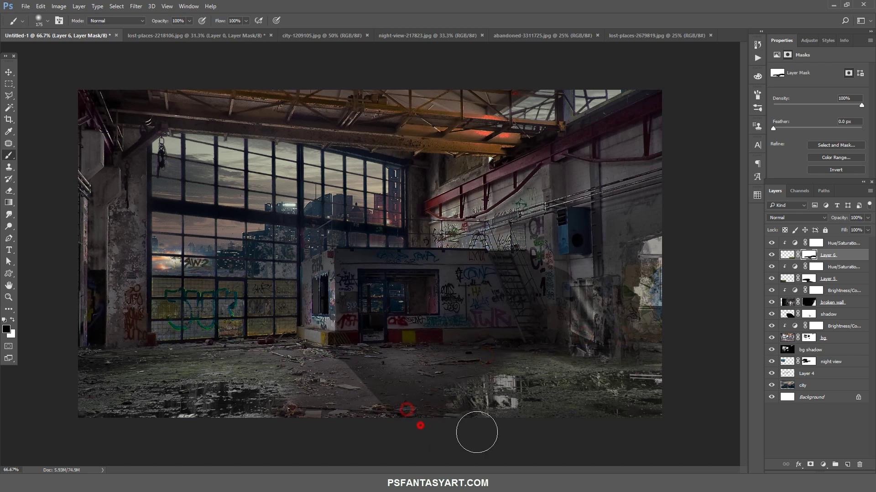
{"action": "left_click_drag", "start_coordinate": [610, 333], "coordinate": [625, 338]}
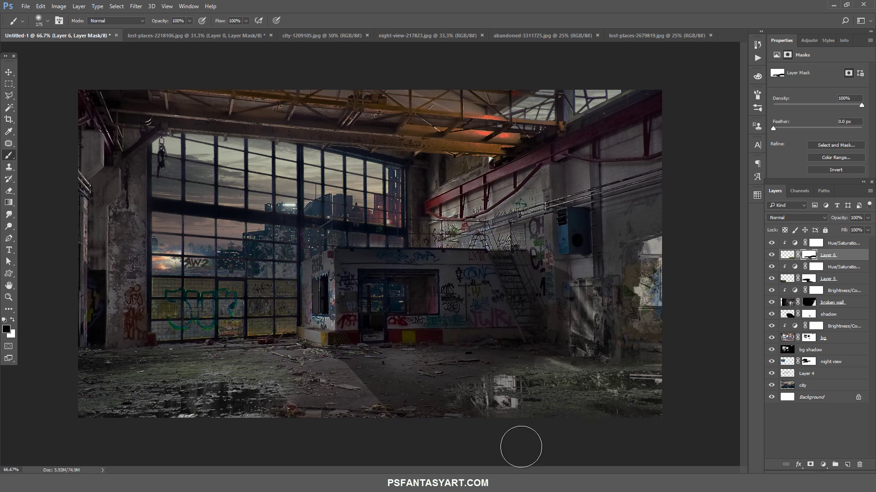
{"action": "left_click_drag", "start_coordinate": [420, 410], "coordinate": [502, 392]}
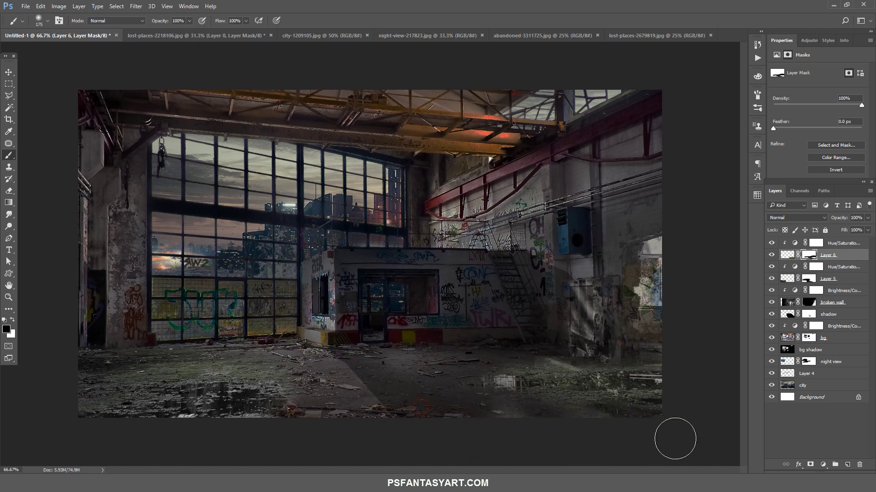
{"action": "left_click", "coordinate": [675, 439]}
{"action": "left_click_drag", "start_coordinate": [619, 341], "coordinate": [653, 341]}
- Shift the lower-right moss patch slightly downward
{"action": "left_click", "coordinate": [9, 72]}
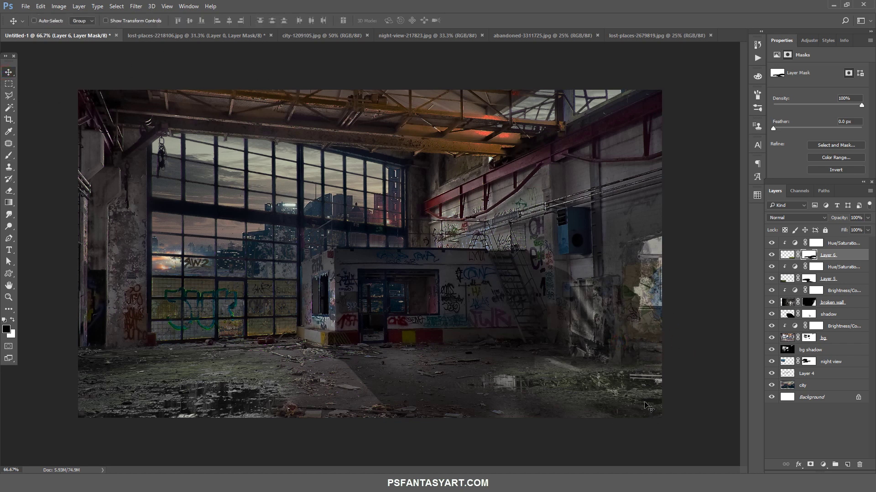
{"action": "left_click_drag", "start_coordinate": [648, 407], "coordinate": [648, 412]}
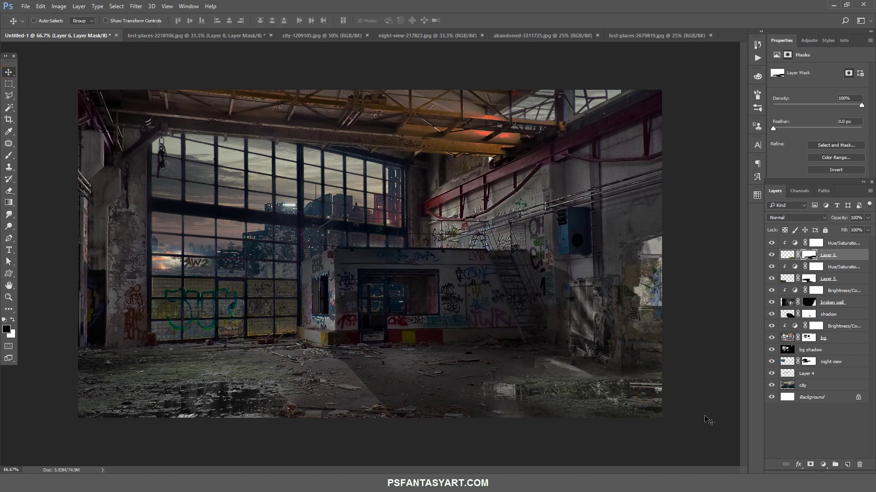
{"action": "left_click", "coordinate": [847, 243]}
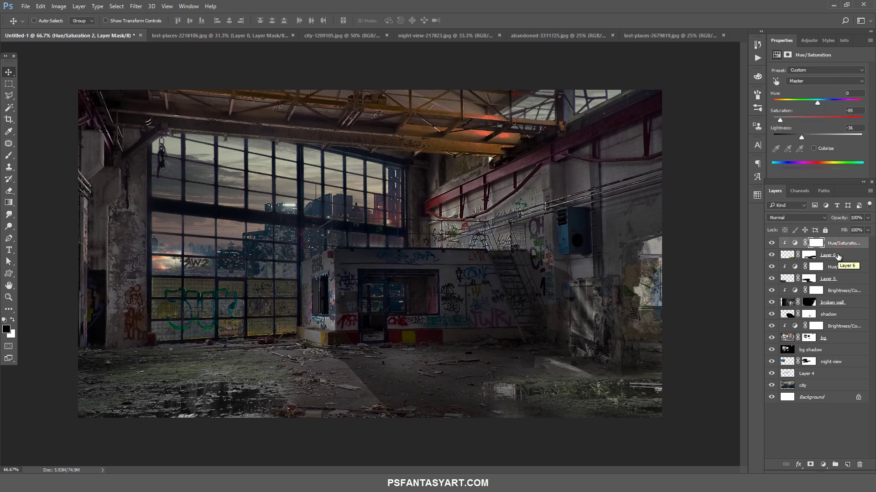
- Add a new top layer and set the foreground colour to #04111c
{"action": "left_click", "coordinate": [848, 464]}
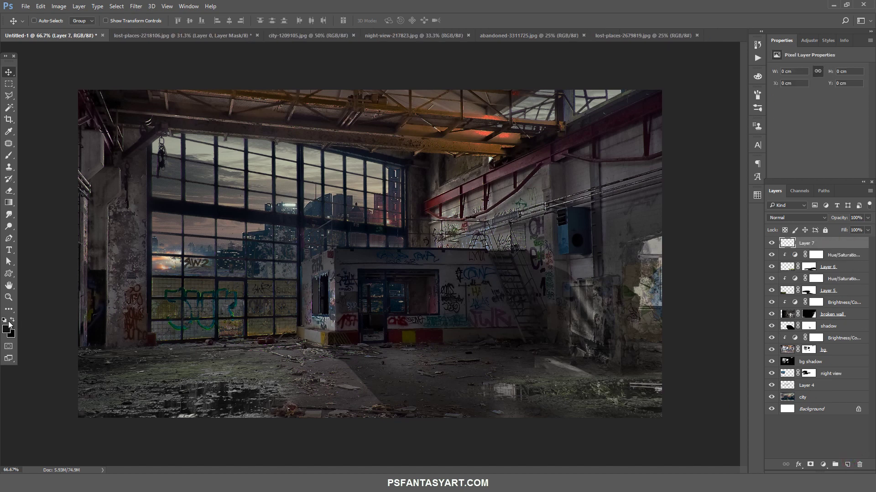
{"action": "left_click", "coordinate": [5, 329]}
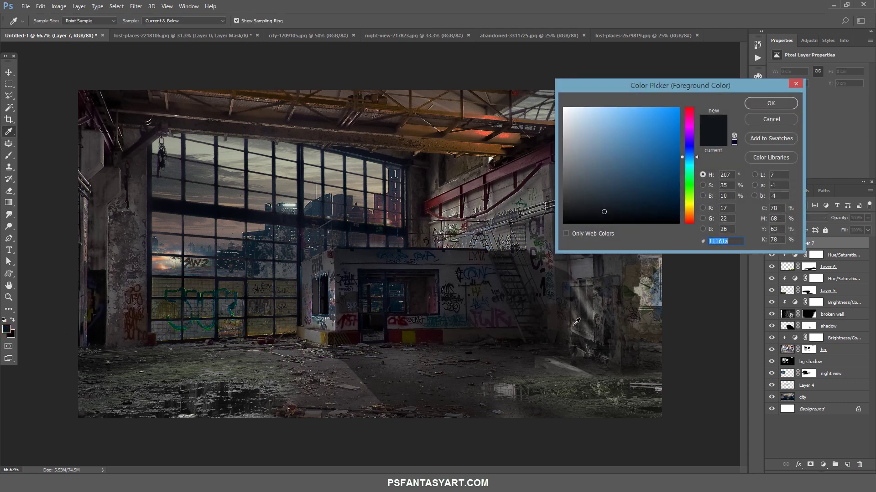
{"action": "type", "text": "04"}
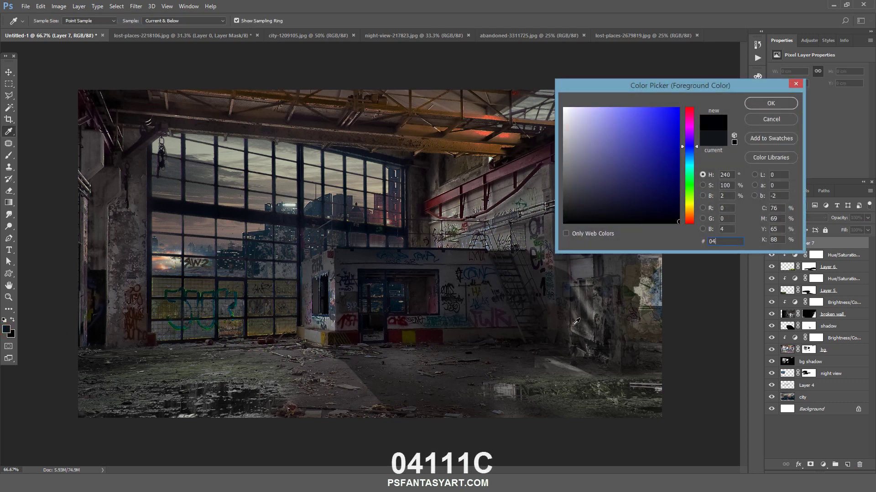
{"action": "type", "text": "11"}
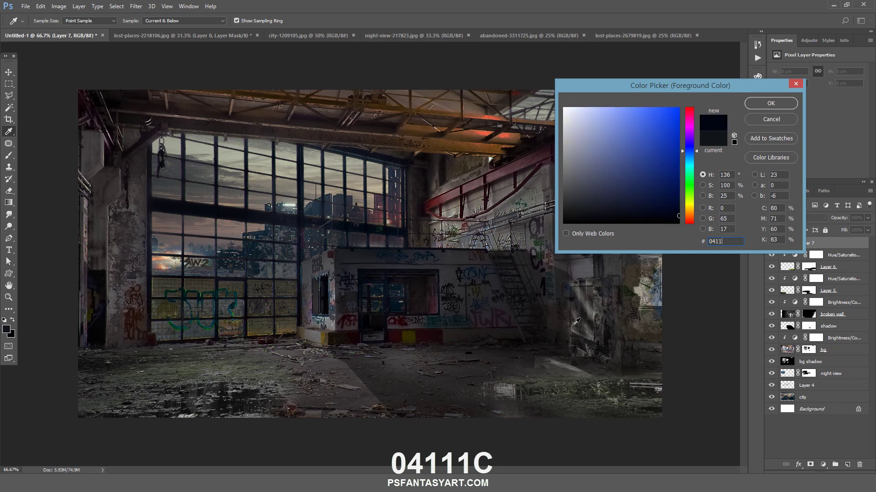
{"action": "type", "text": "1c"}
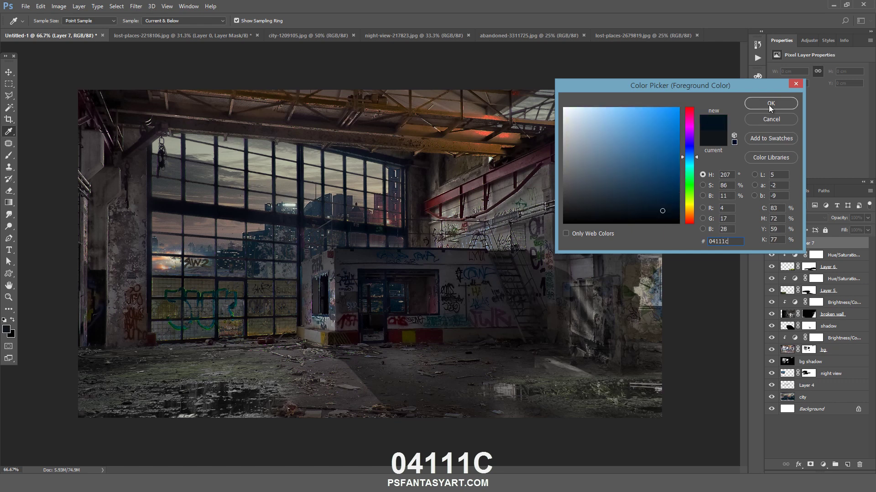
{"action": "left_click", "coordinate": [770, 108]}
- Paint the left and top edges with a 400 px brush and set Layer 7 opacity to 54%
{"action": "key", "text": "b"}
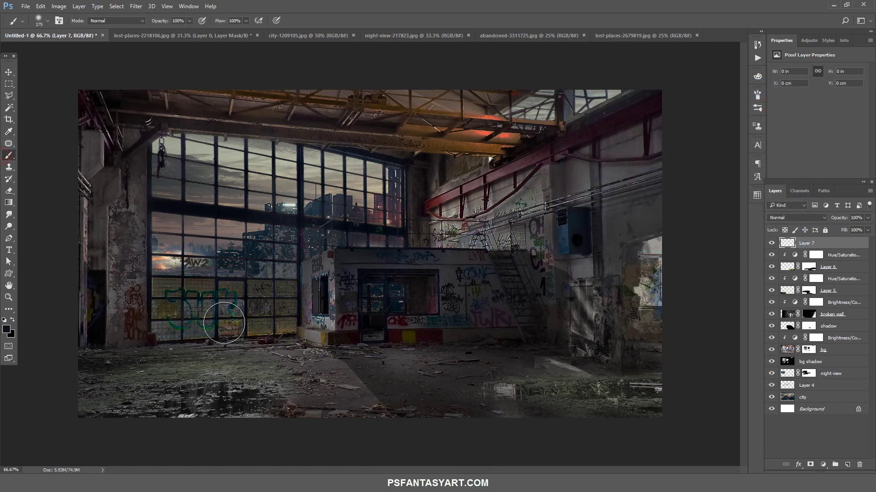
{"action": "key", "text": "bracketright"}
{"action": "key", "text": "bracketright"}
{"action": "key", "text": "bracketright"}
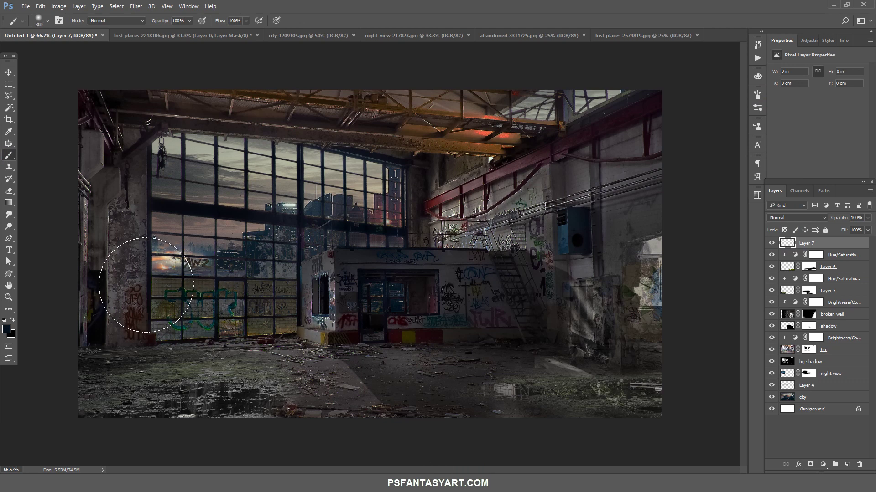
{"action": "key", "text": "bracketright"}
{"action": "left_click_drag", "start_coordinate": [56, 389], "coordinate": [110, 66]}
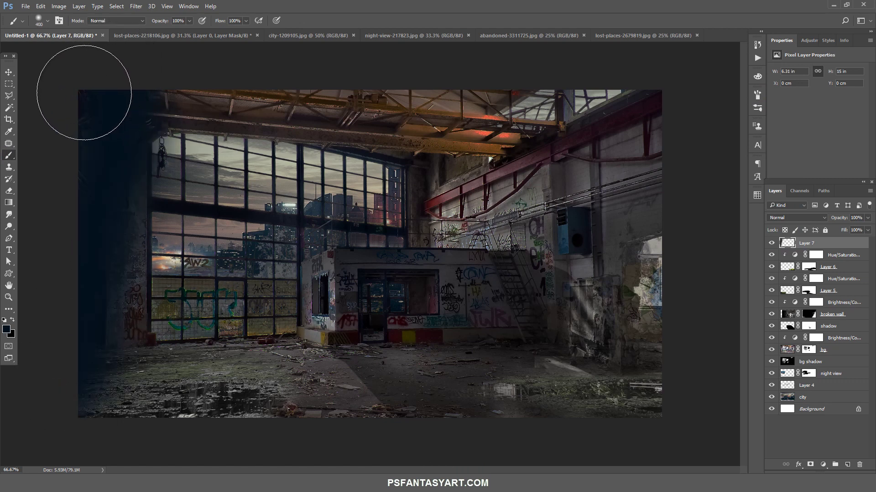
{"action": "left_click_drag", "start_coordinate": [83, 92], "coordinate": [606, 57]}
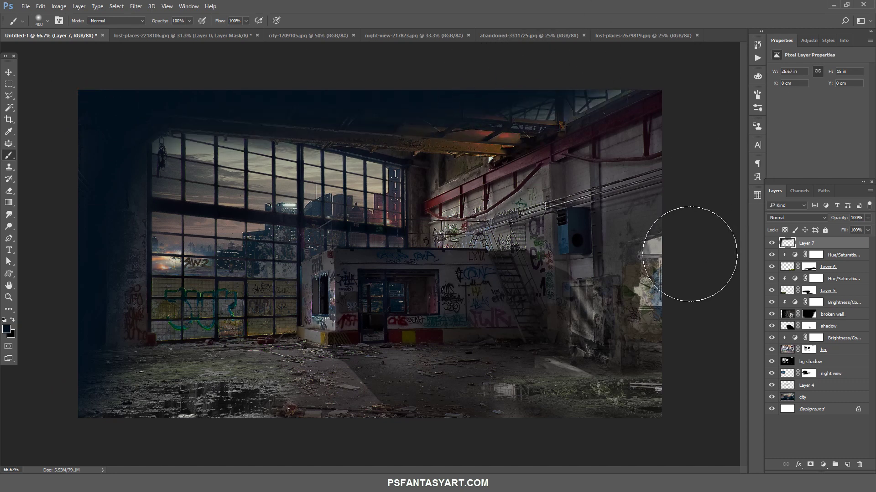
{"action": "left_click", "coordinate": [868, 218]}
{"action": "left_click", "coordinate": [842, 228]}
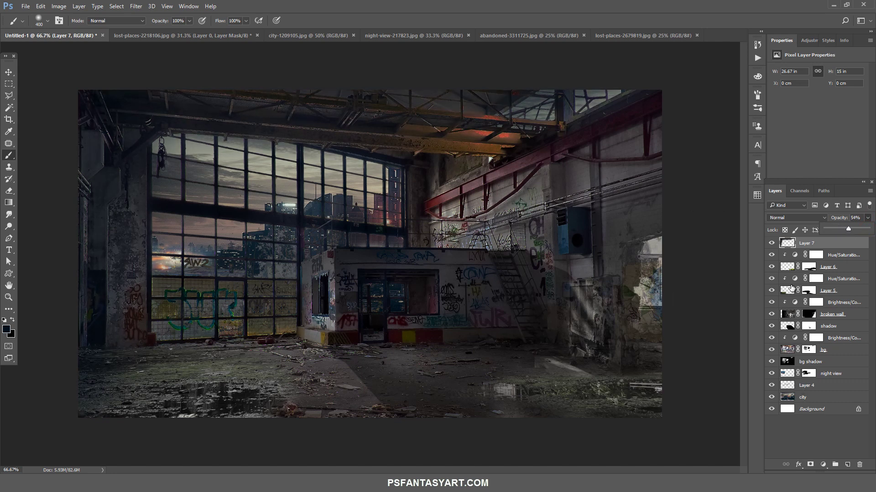
{"action": "left_click", "coordinate": [771, 244]}
- Add a Gradient Map and set its dark stop to #0b2b49
{"action": "left_click", "coordinate": [771, 244]}
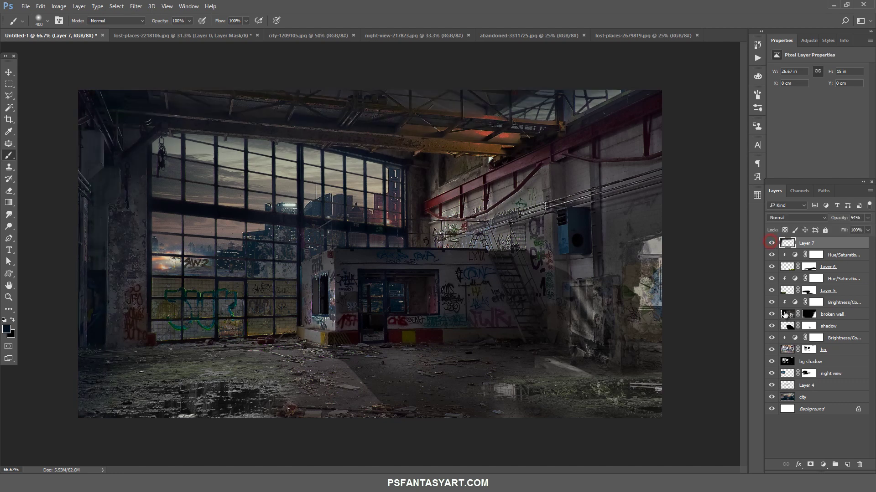
{"action": "left_click", "coordinate": [824, 464]}
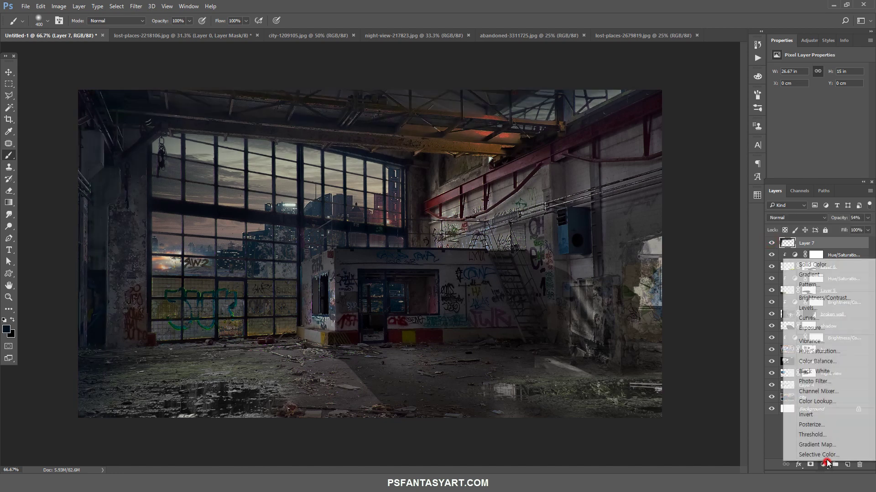
{"action": "left_click", "coordinate": [814, 443]}
{"action": "left_click", "coordinate": [820, 74]}
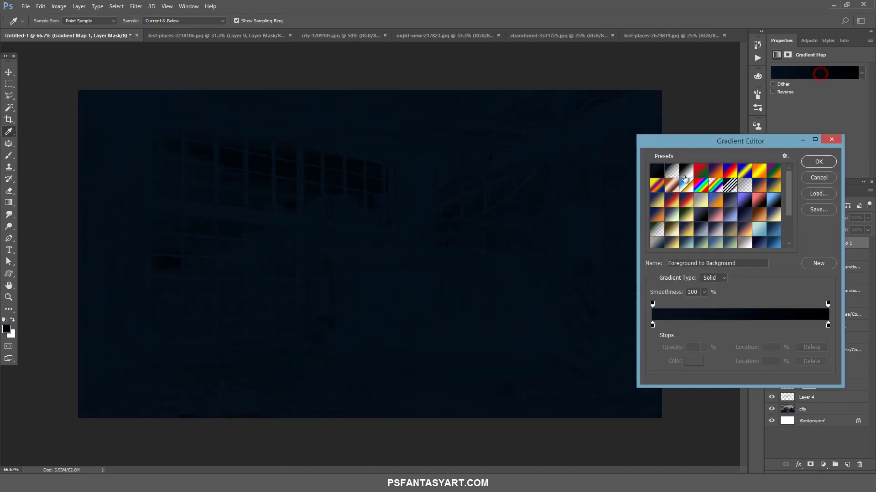
{"action": "left_click", "coordinate": [685, 170]}
{"action": "left_click", "coordinate": [652, 325]}
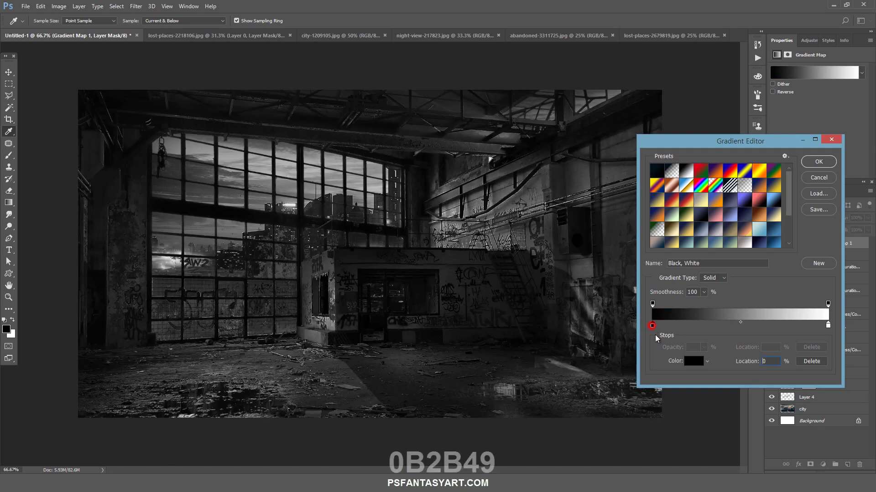
{"action": "left_click", "coordinate": [694, 361]}
{"action": "type", "text": "0"}
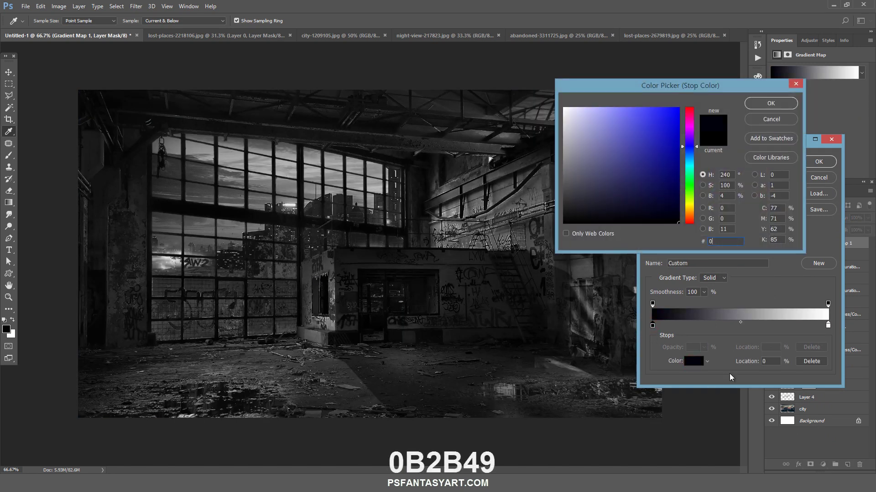
{"action": "type", "text": "b"}
{"action": "type", "text": "2b4"}
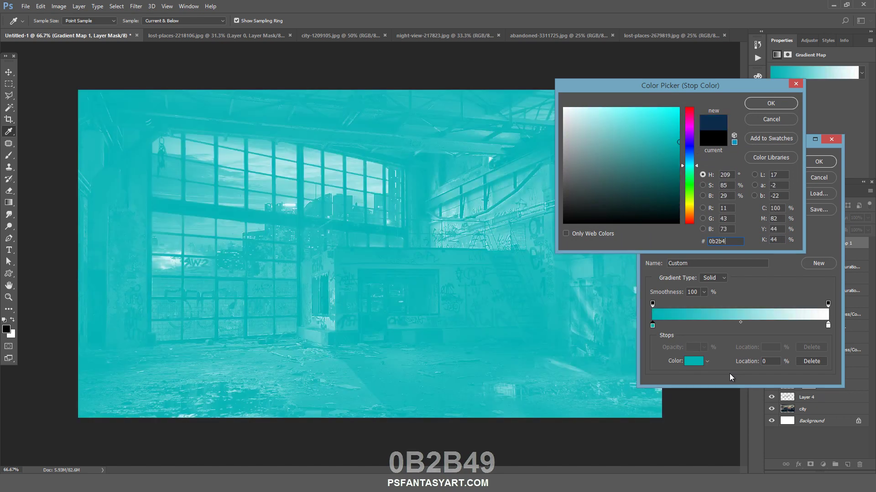
{"action": "type", "text": "9"}
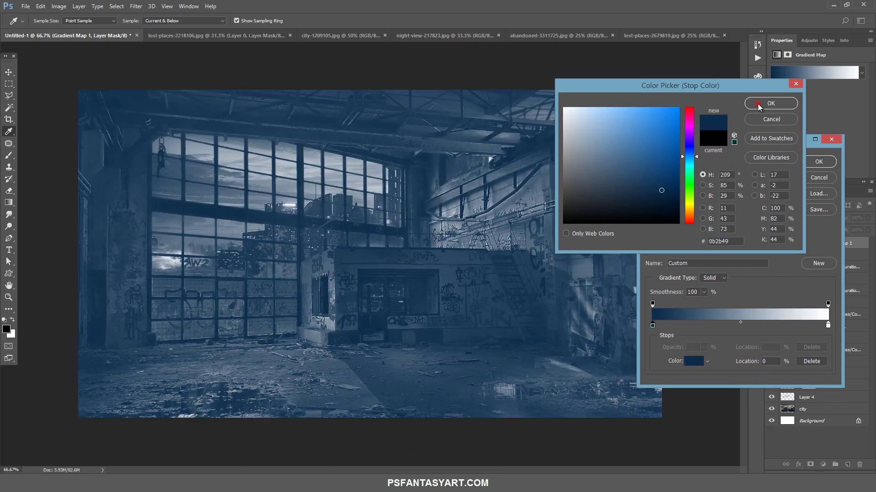
{"action": "left_click", "coordinate": [770, 103]}
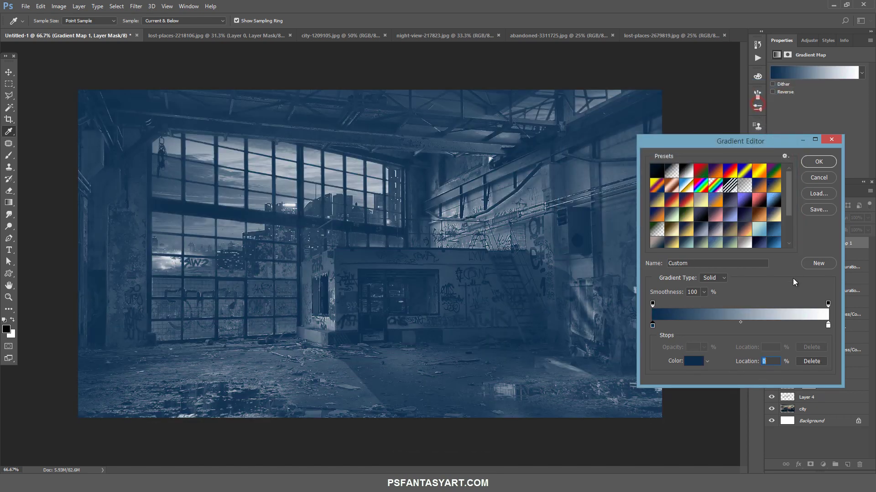
- Set the light stop to #4692cc, lower the map to 24% opacity, and add a Levels adjustment
{"action": "left_click", "coordinate": [828, 325]}
{"action": "left_click", "coordinate": [696, 361]}
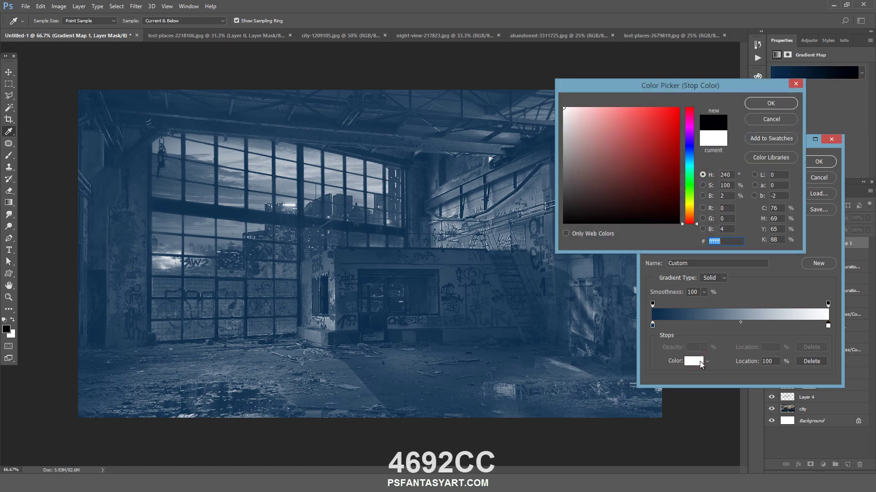
{"action": "type", "text": "4692cc"}
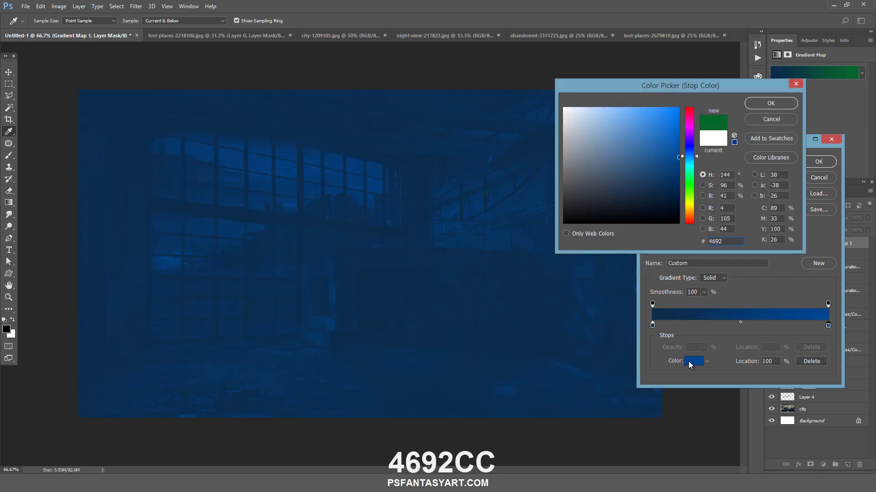
{"action": "left_click", "coordinate": [784, 103]}
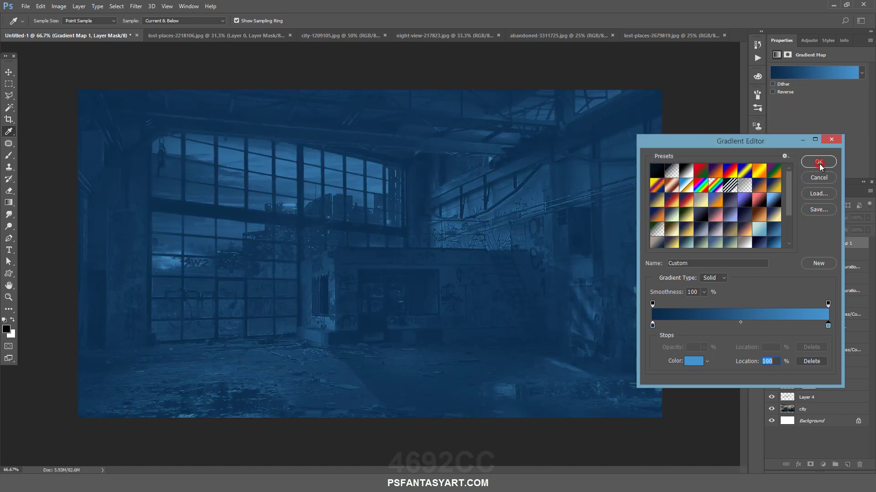
{"action": "left_click", "coordinate": [819, 162]}
{"action": "key", "text": "b"}
{"action": "left_click", "coordinate": [868, 218]}
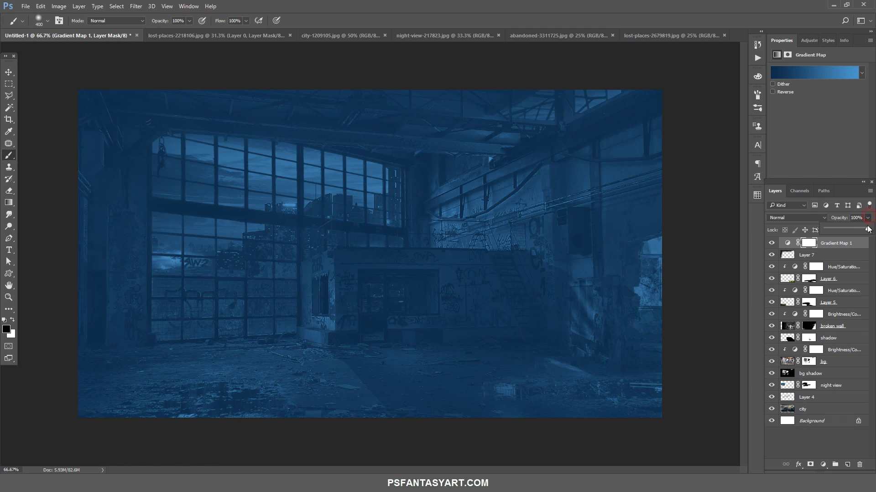
{"action": "left_click_drag", "start_coordinate": [867, 229], "coordinate": [837, 231]}
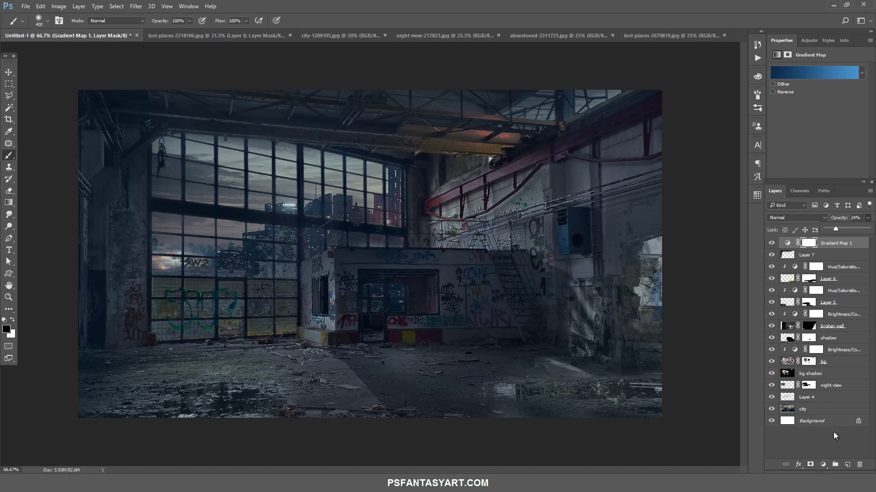
{"action": "left_click", "coordinate": [823, 464]}
{"action": "left_click", "coordinate": [819, 309]}
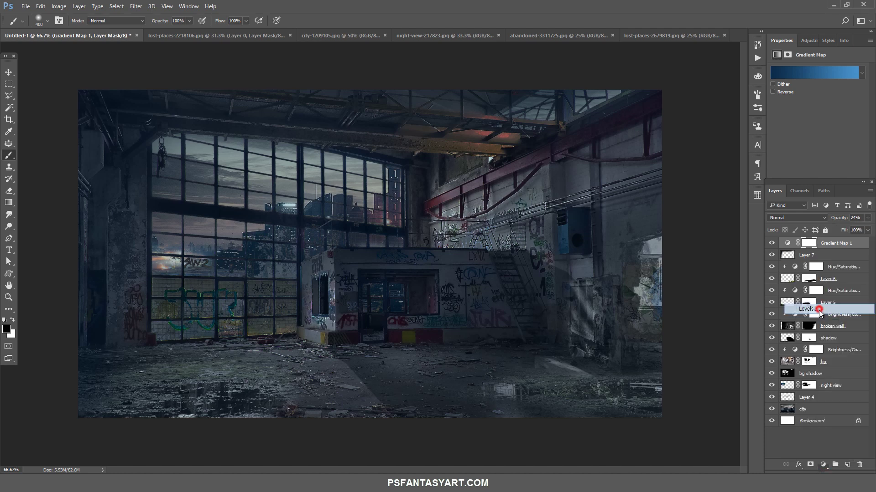
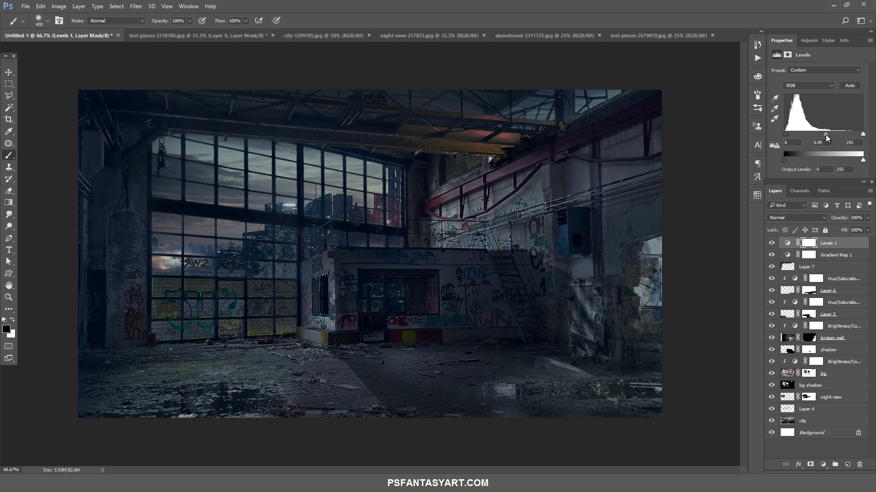
- Set Levels midtones to 0.97 and add Color Balance with Cyan/Red -10, Yellow/Blue +15
{"action": "left_click_drag", "start_coordinate": [825, 135], "coordinate": [824, 135]}
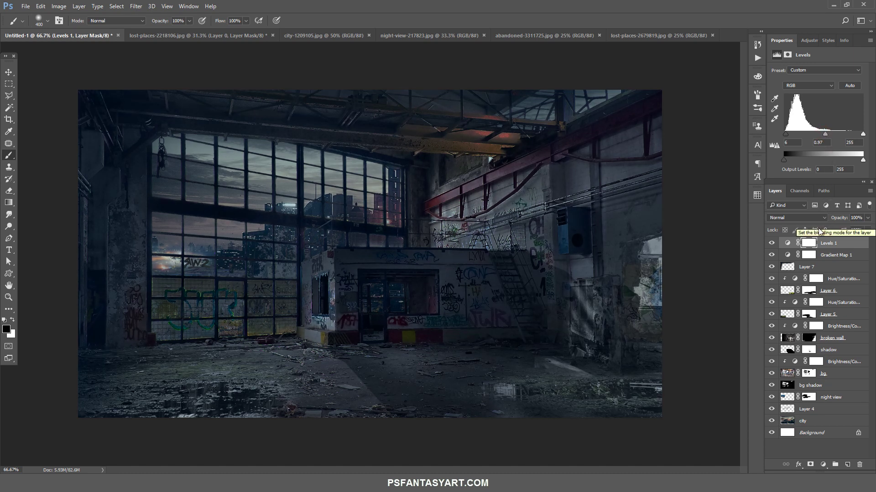
{"action": "left_click", "coordinate": [823, 465]}
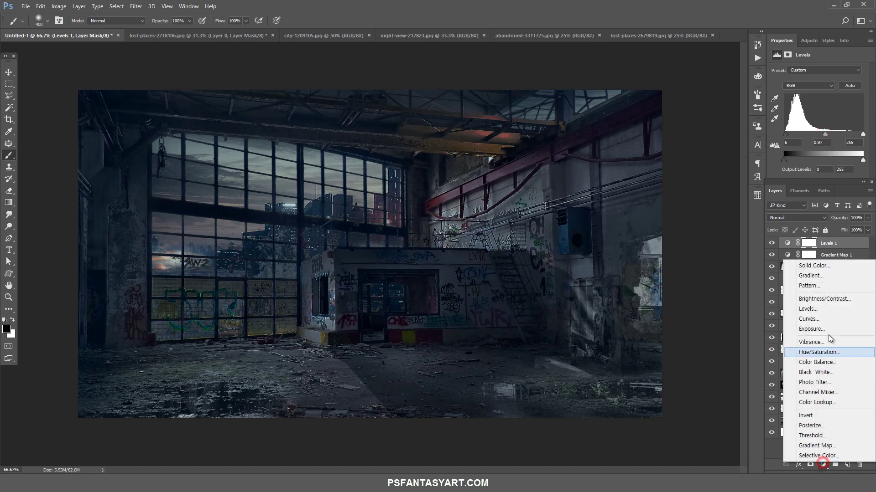
{"action": "left_click", "coordinate": [827, 363]}
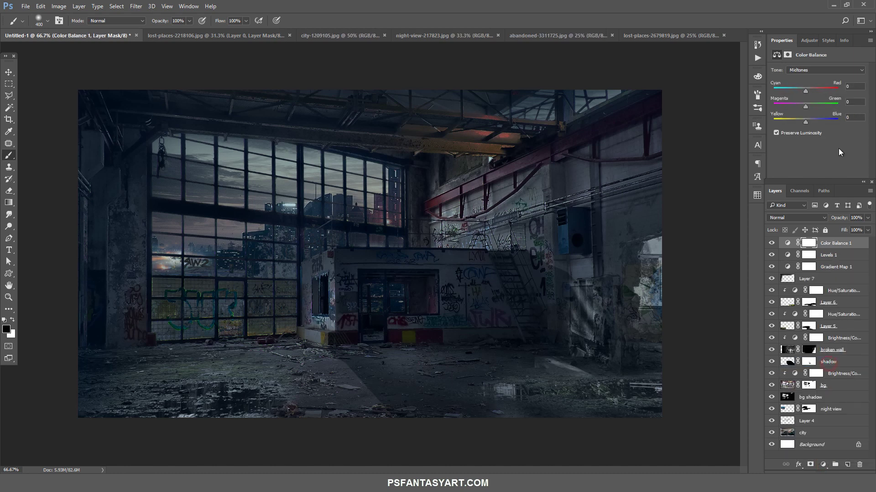
{"action": "left_click", "coordinate": [803, 89]}
{"action": "left_click_drag", "start_coordinate": [807, 121], "coordinate": [809, 122]}
- On a new layer, paint a soft #ffd672 yellow glow near the window's right end
{"action": "left_click", "coordinate": [847, 464]}
{"action": "left_click", "coordinate": [9, 329]}
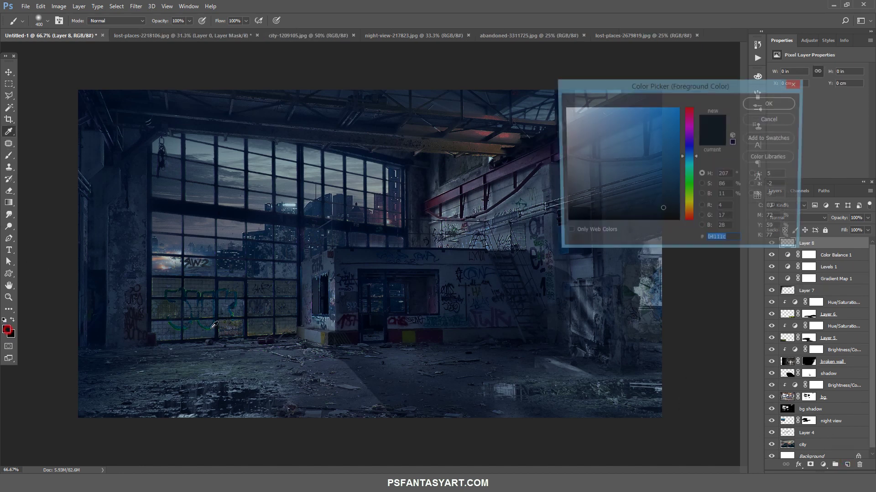
{"action": "type", "text": "ffd"}
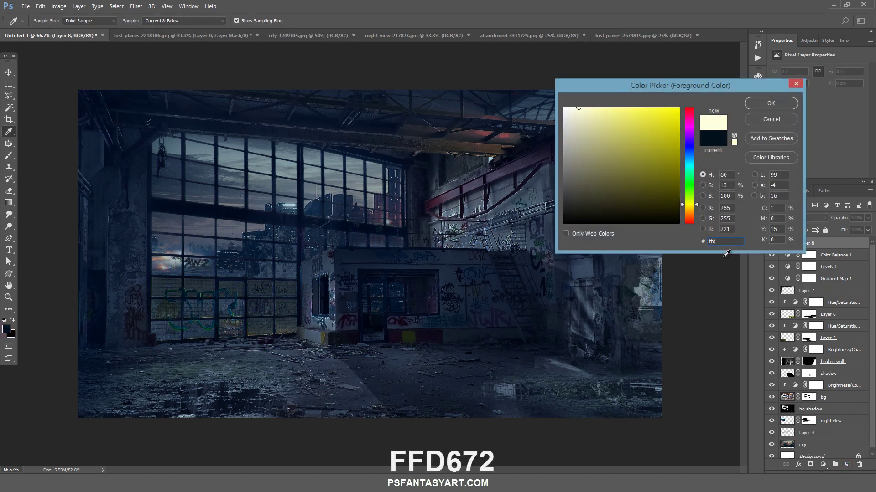
{"action": "type", "text": "67"}
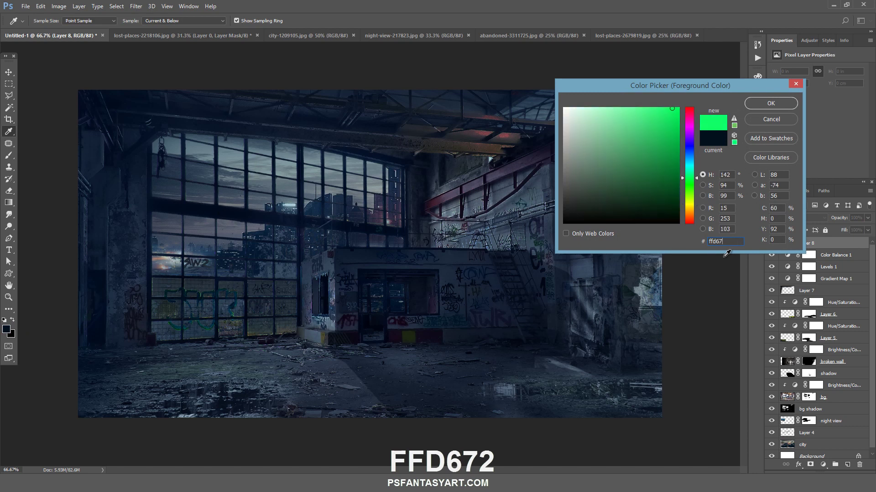
{"action": "type", "text": "2"}
{"action": "left_click", "coordinate": [770, 103]}
{"action": "key", "text": "b"}
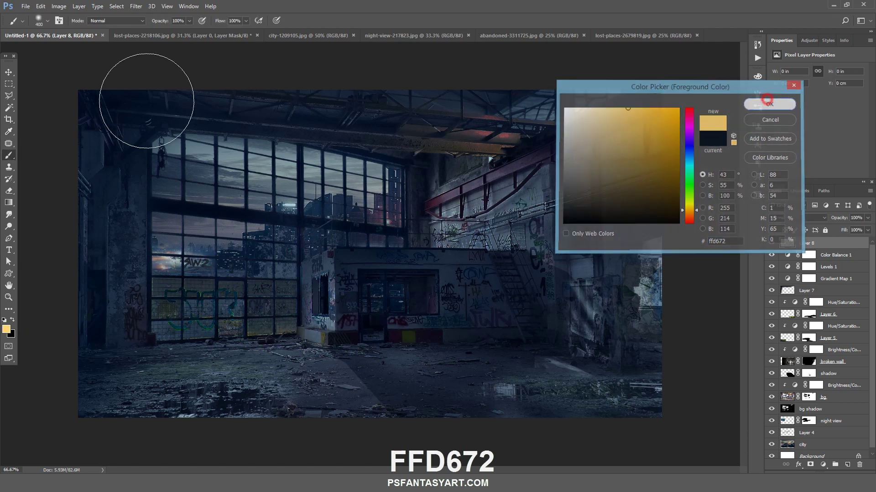
{"action": "key", "text": "["}
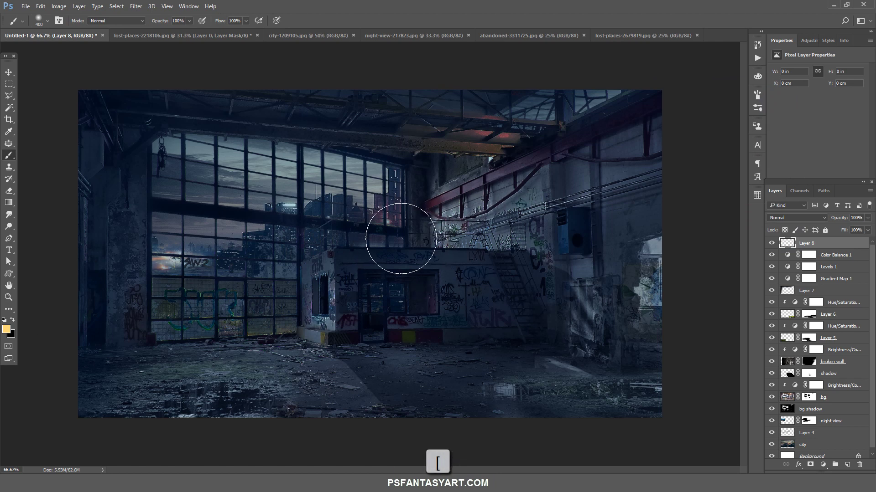
{"action": "left_click", "coordinate": [388, 222]}
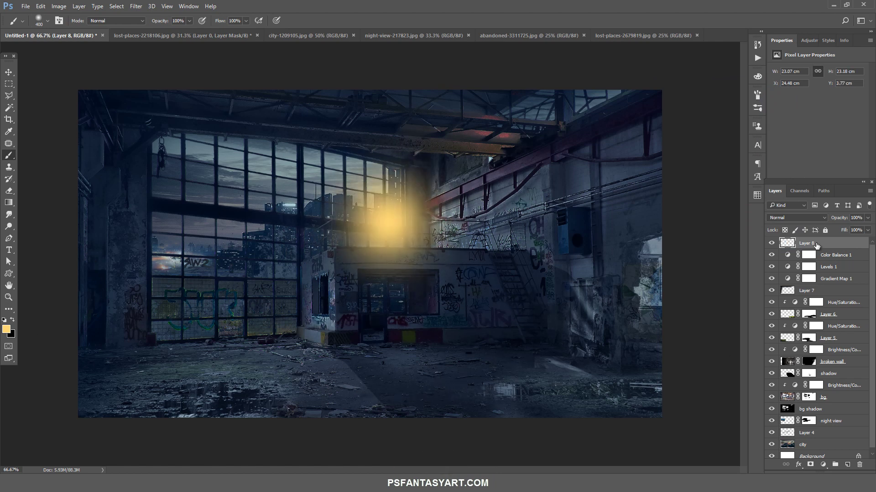
- Blend the glow layer as Soft Light and erase the excess glow with a 250 eraser
{"action": "left_click", "coordinate": [796, 219]}
{"action": "left_click", "coordinate": [792, 310]}
{"action": "left_click", "coordinate": [9, 190]}
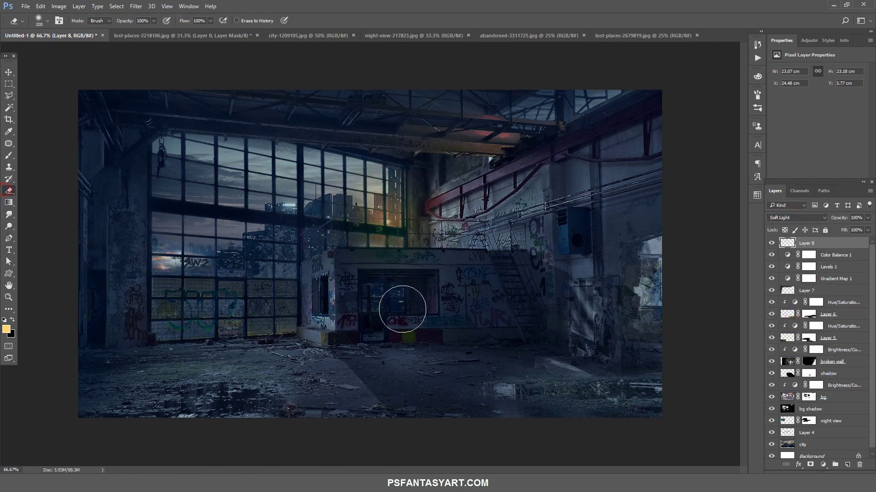
{"action": "key", "text": "bracketright"}
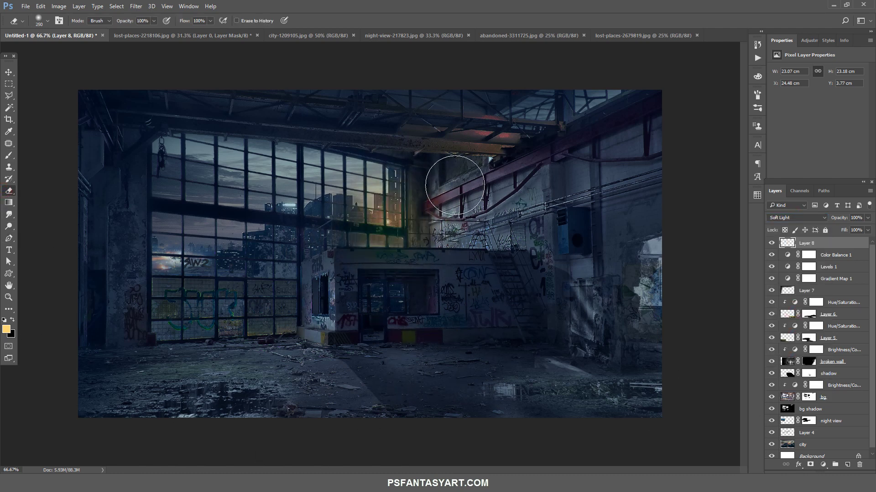
{"action": "left_click", "coordinate": [451, 197]}
{"action": "left_click", "coordinate": [412, 287]}
{"action": "left_click", "coordinate": [292, 311]}
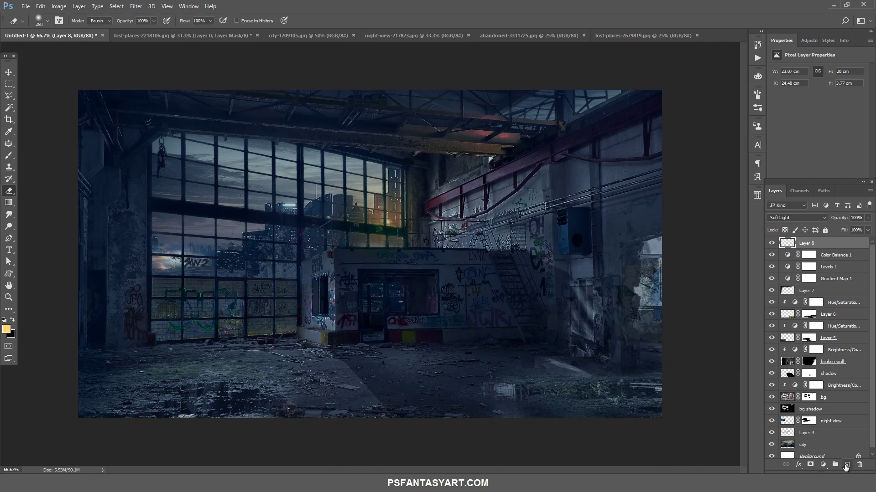
{"action": "left_click", "coordinate": [847, 465]}
- Paint a small #72beff light-blue stroke on the window's city lights, blended as Soft Light
{"action": "left_click", "coordinate": [7, 328]}
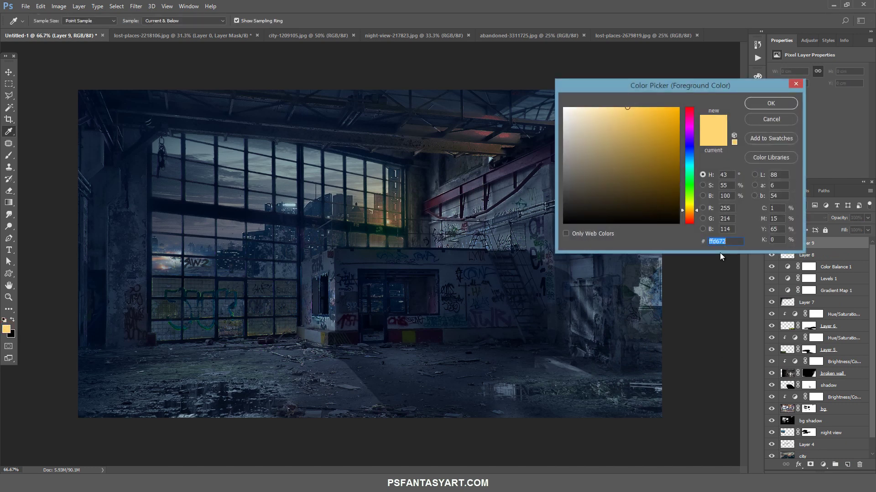
{"action": "type", "text": "72"}
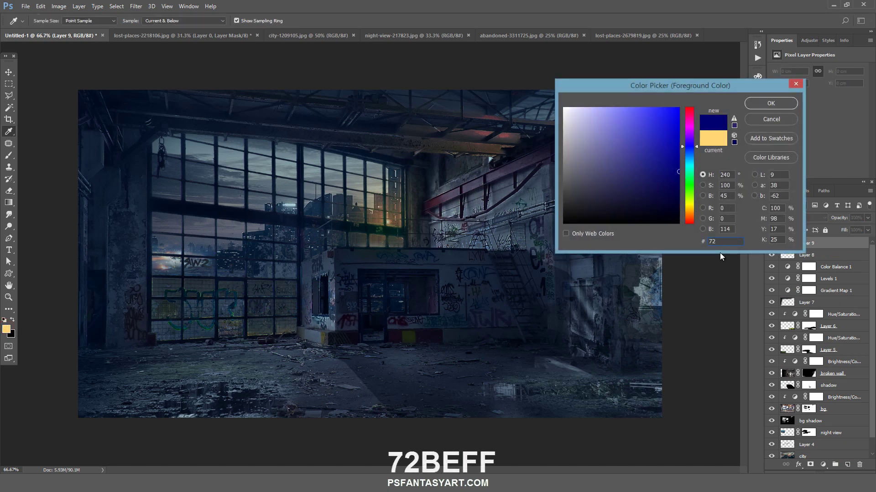
{"action": "type", "text": "b"}
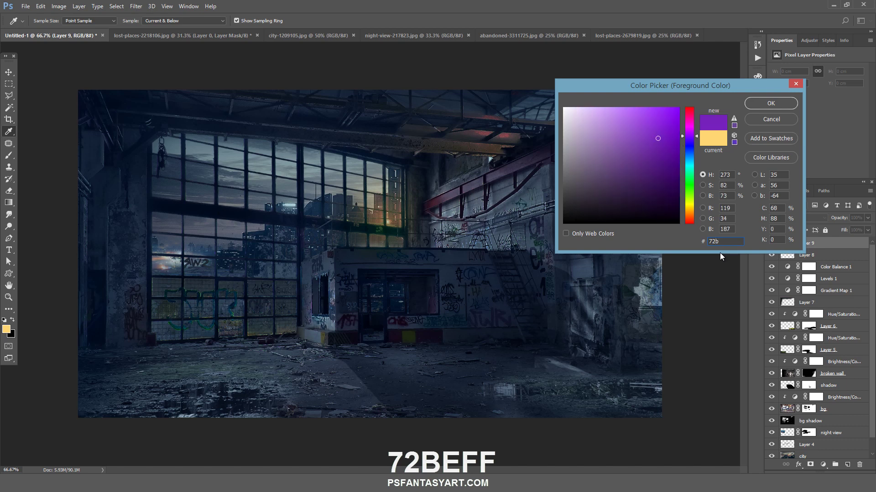
{"action": "type", "text": "eff"}
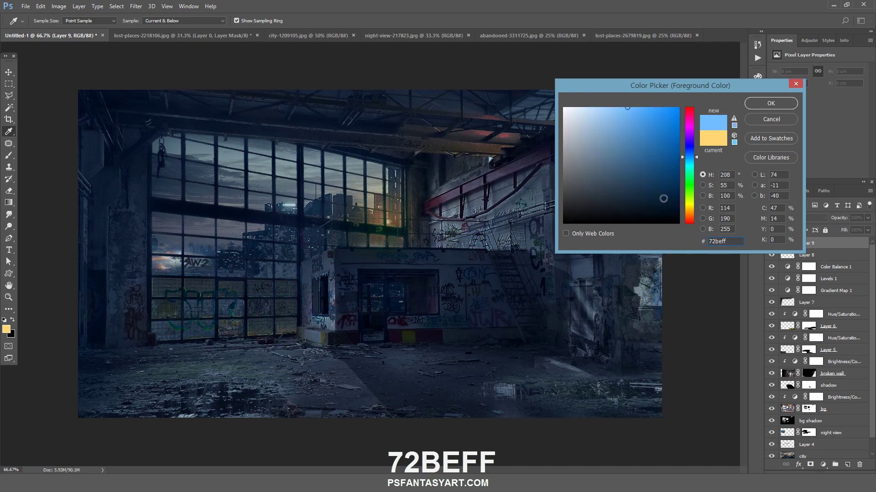
{"action": "left_click", "coordinate": [771, 103]}
{"action": "key", "text": "e"}
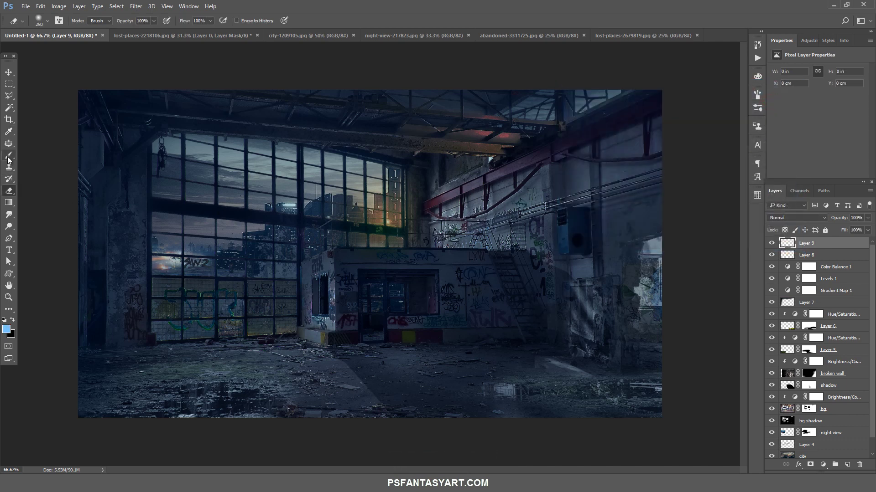
{"action": "left_click", "coordinate": [8, 157]}
{"action": "key", "text": "bracketleft"}
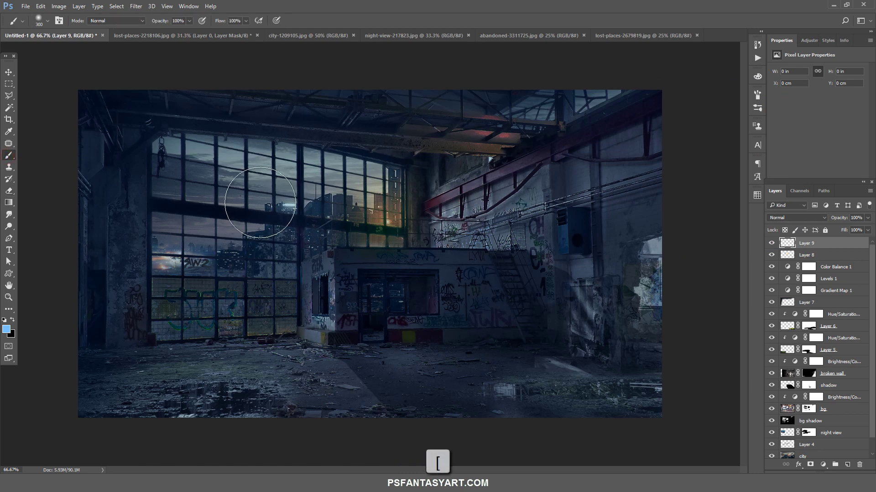
{"action": "key", "text": "bracketleft"}
{"action": "key", "text": "bracketleft"}
{"action": "key", "text": "bracketleft"}
{"action": "key", "text": "bracketleft"}
{"action": "key", "text": "bracketleft"}
{"action": "key", "text": "bracketleft"}
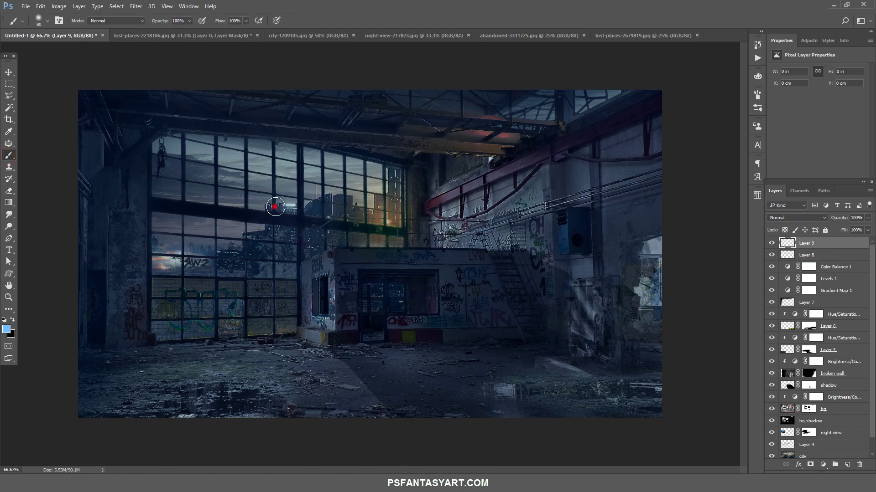
{"action": "left_click_drag", "start_coordinate": [274, 206], "coordinate": [294, 208]}
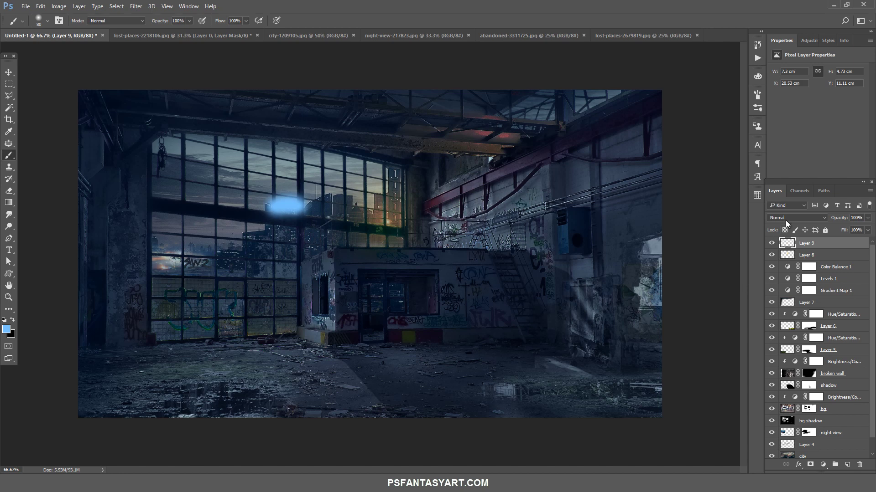
{"action": "left_click", "coordinate": [784, 221]}
{"action": "left_click", "coordinate": [788, 315]}
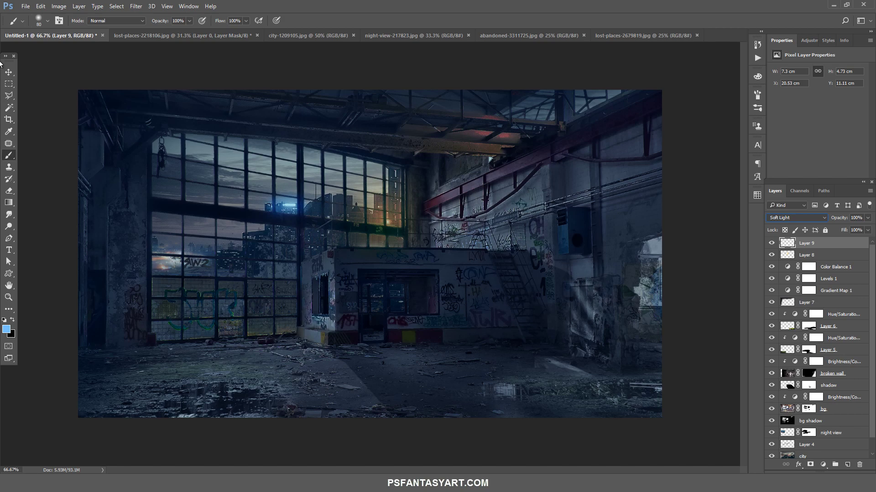
- Open the render_cable_by_tobis007 image and bring it into the factory composite
{"action": "left_click", "coordinate": [25, 7]}
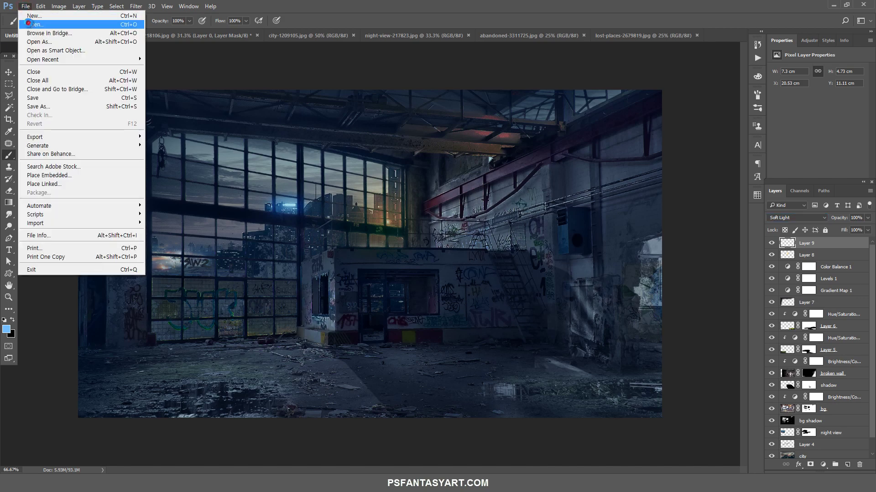
{"action": "left_click", "coordinate": [30, 24]}
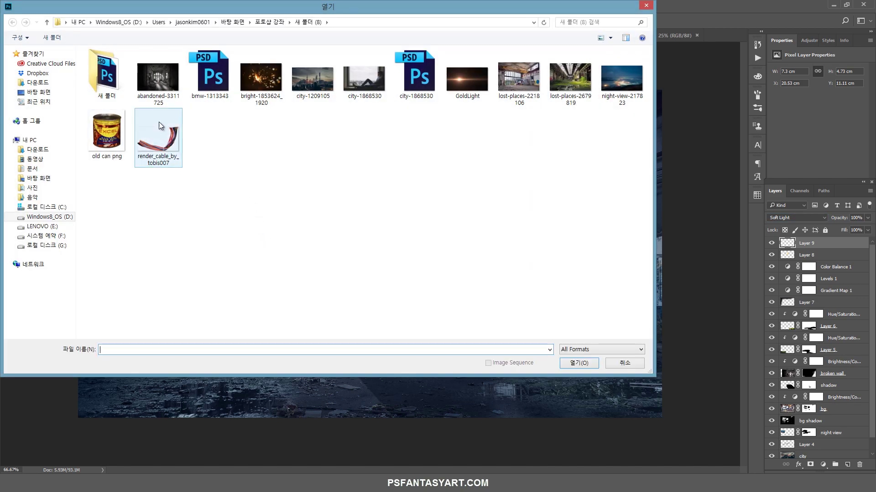
{"action": "left_click", "coordinate": [158, 139]}
{"action": "left_click", "coordinate": [575, 364]}
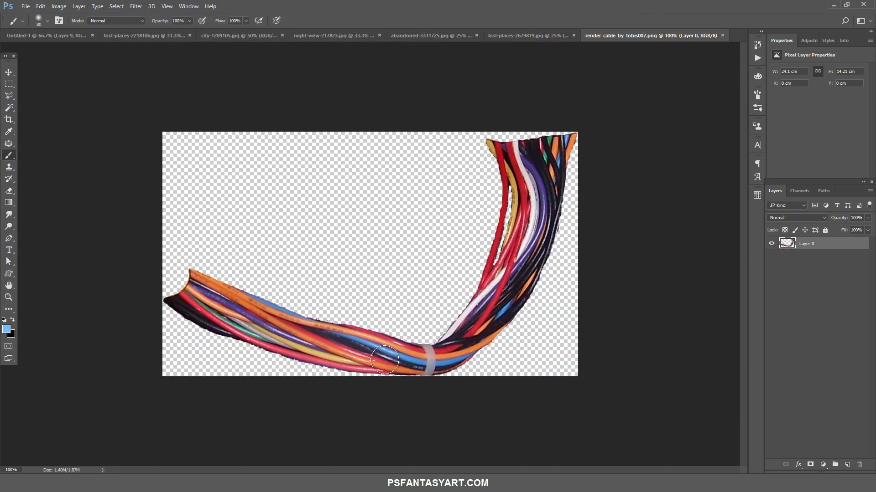
{"action": "key", "text": "v"}
{"action": "left_click_drag", "start_coordinate": [214, 205], "coordinate": [123, 148]}
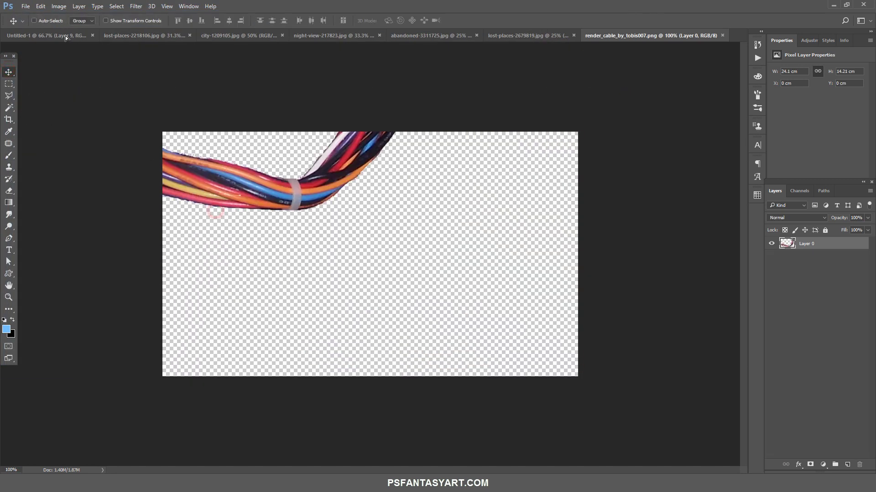
- Scale the cable down and move it into the top-left corner of the scene
{"action": "key", "text": "ctrl+t"}
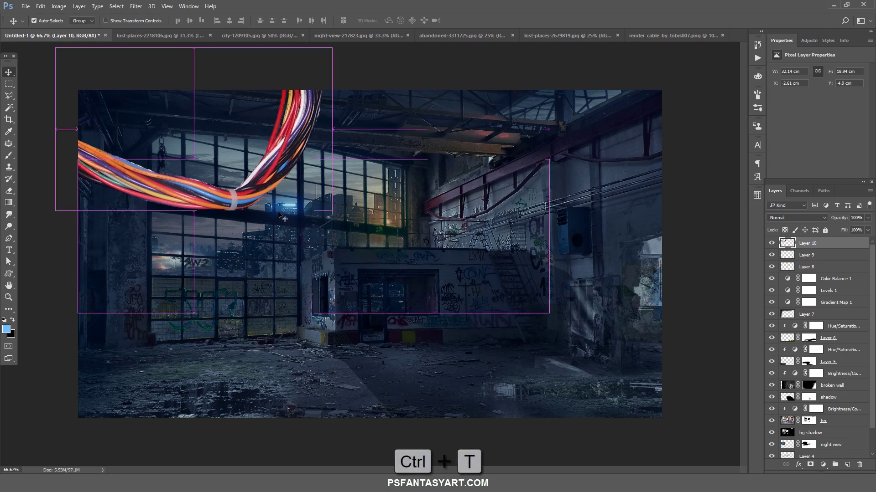
{"action": "mouse_move", "coordinate": [550, 46]}
{"action": "left_mouse_down"}
{"action": "mouse_move", "coordinate": [332, 48]}
{"action": "mouse_move", "coordinate": [227, 109]}
{"action": "mouse_move", "coordinate": [121, 100]}
{"action": "left_mouse_up"}
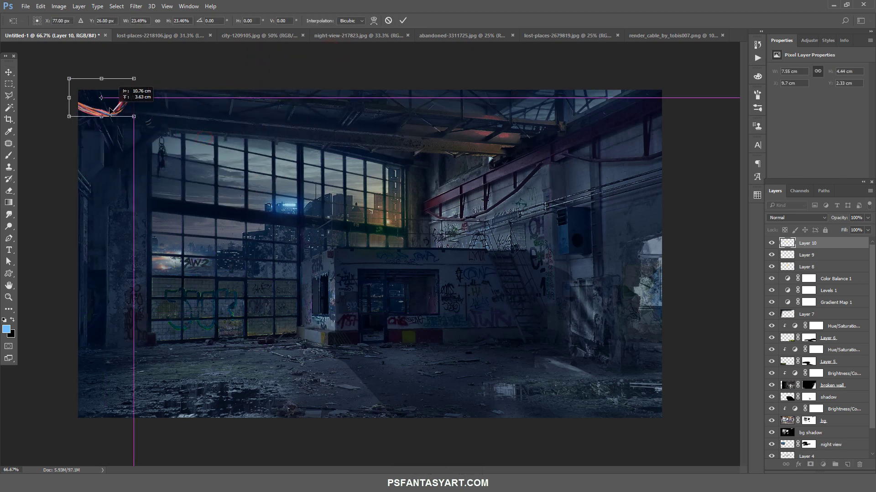
{"action": "left_click", "coordinate": [403, 21]}
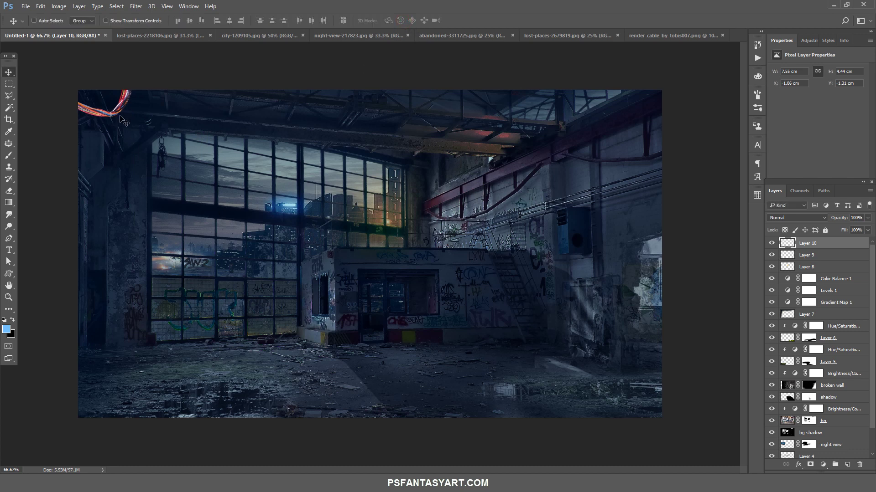
{"action": "left_click_drag", "start_coordinate": [121, 121], "coordinate": [112, 114]}
- Darken the cable with a clipped Curves layer, lowering the white output to 69
{"action": "left_click", "coordinate": [823, 465]}
{"action": "left_click", "coordinate": [814, 324]}
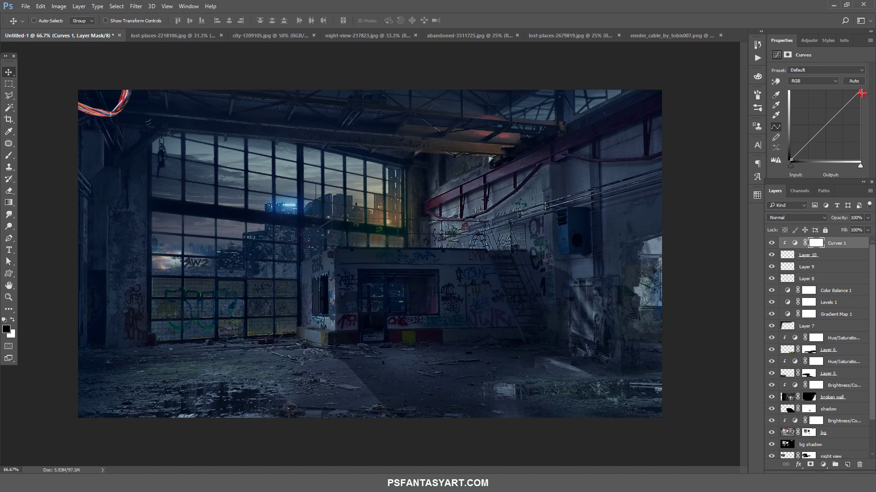
{"action": "left_click_drag", "start_coordinate": [862, 93], "coordinate": [871, 144]}
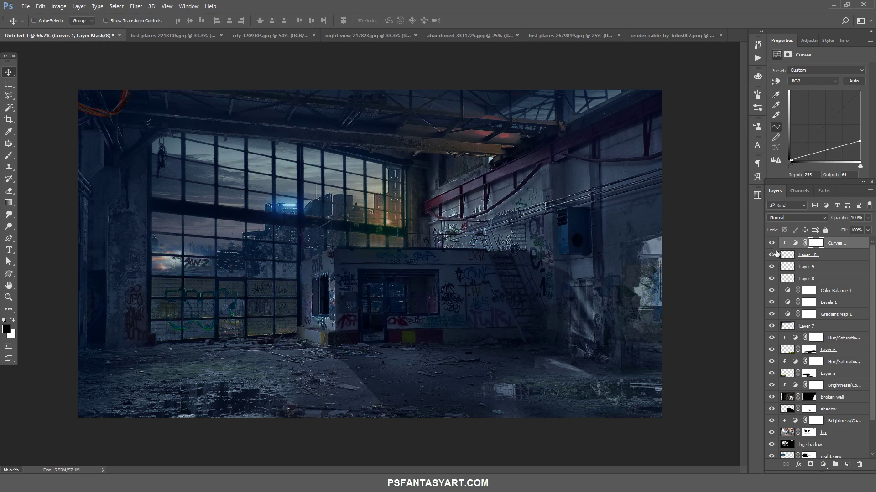
{"action": "double_click", "coordinate": [792, 256]}
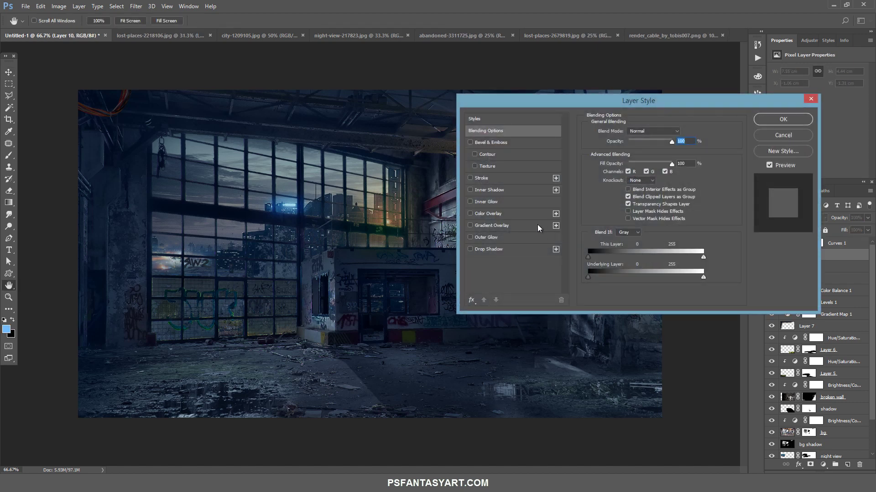
- Give the cable a Normal #eaffbc inner shadow at 42% opacity, 27° angle, 1 px distance and size
{"action": "left_click", "coordinate": [487, 190]}
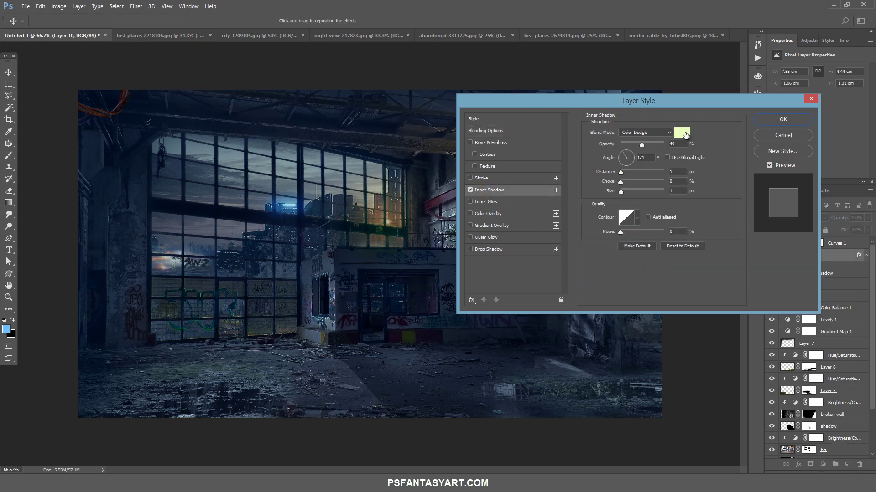
{"action": "left_click", "coordinate": [684, 132]}
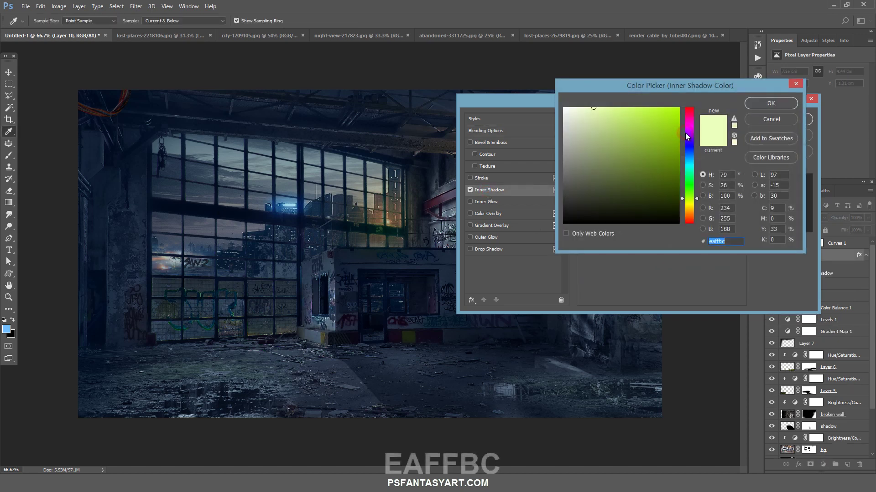
{"action": "left_click", "coordinate": [732, 245]}
{"action": "double_click", "coordinate": [733, 245]}
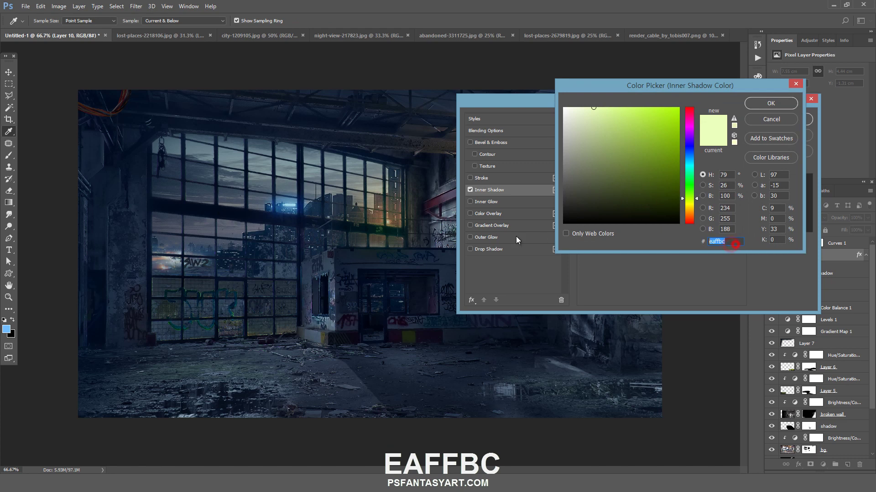
{"action": "left_click", "coordinate": [778, 106]}
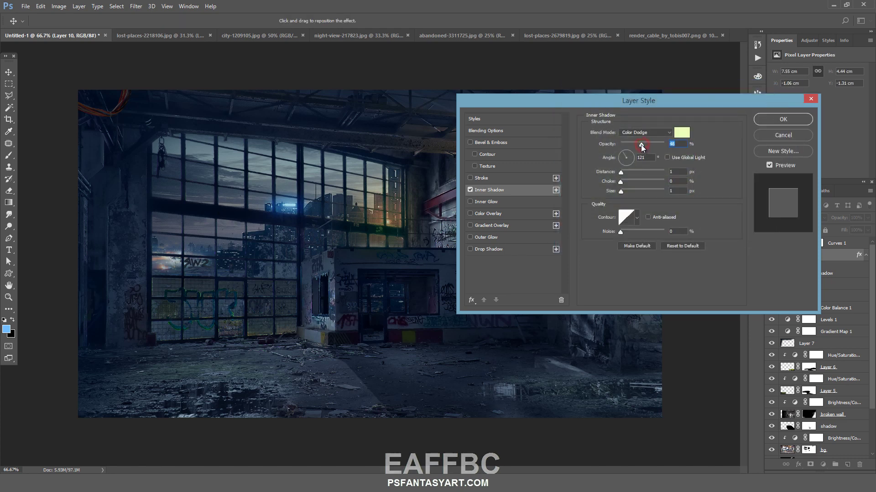
{"action": "left_click_drag", "start_coordinate": [641, 145], "coordinate": [639, 144]}
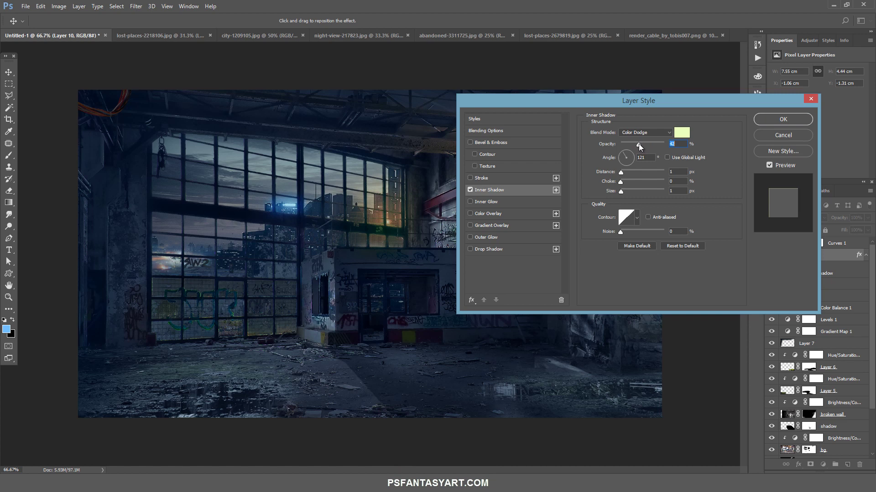
{"action": "left_click", "coordinate": [642, 134]}
{"action": "left_click", "coordinate": [638, 139]}
{"action": "left_click", "coordinate": [631, 153]}
{"action": "double_click", "coordinate": [636, 158]}
{"action": "left_click", "coordinate": [470, 190]}
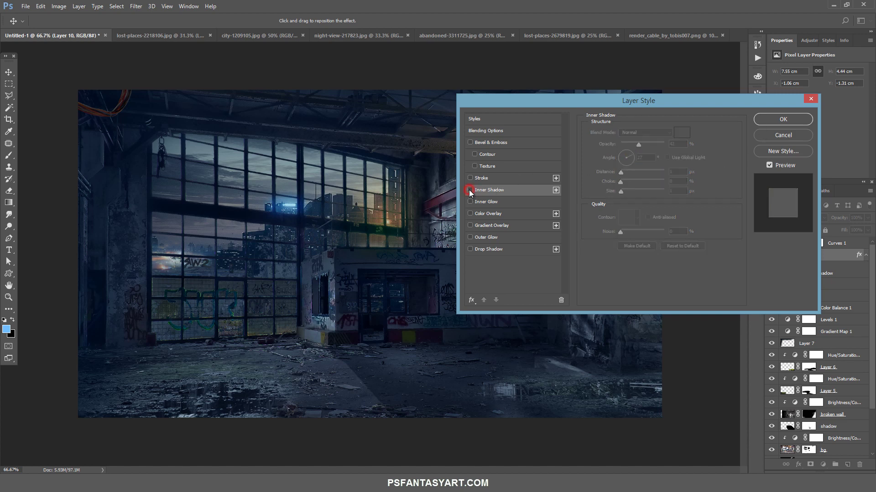
{"action": "left_click", "coordinate": [770, 122]}
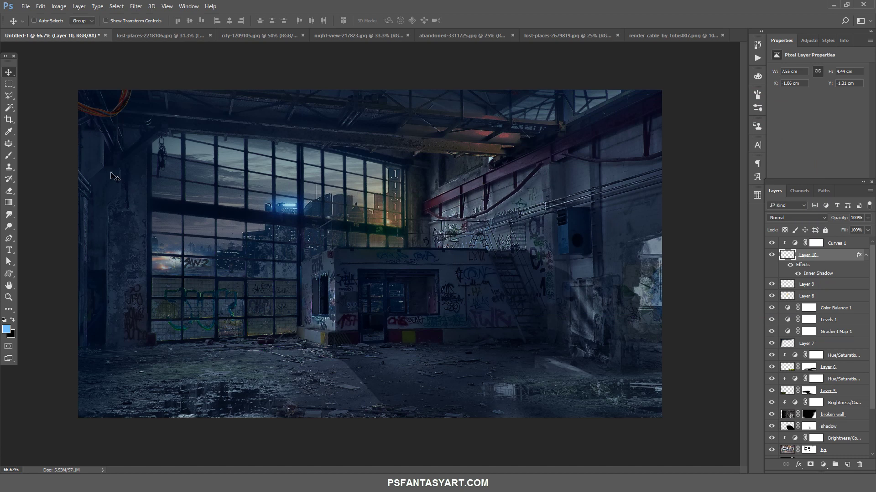
- Shrink the cable to about 92% and nudge it up into the top-left corner
{"action": "key", "text": "ctrl+t"}
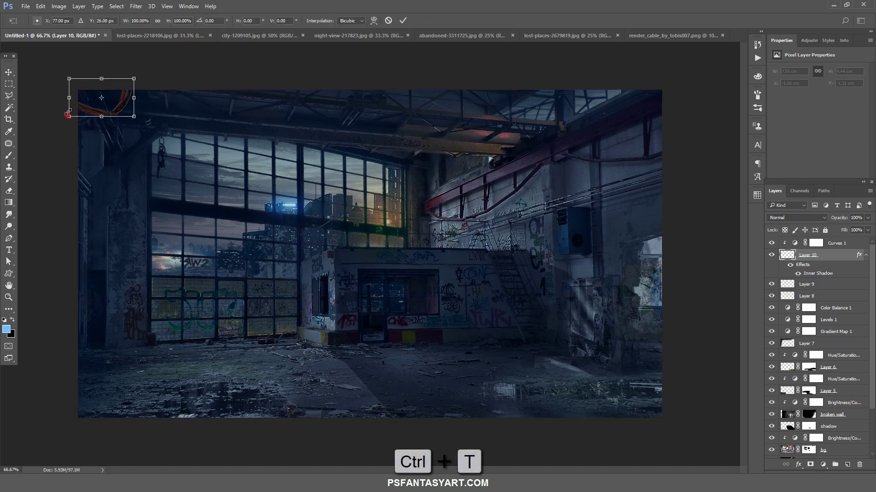
{"action": "left_click_drag", "start_coordinate": [68, 114], "coordinate": [108, 103]}
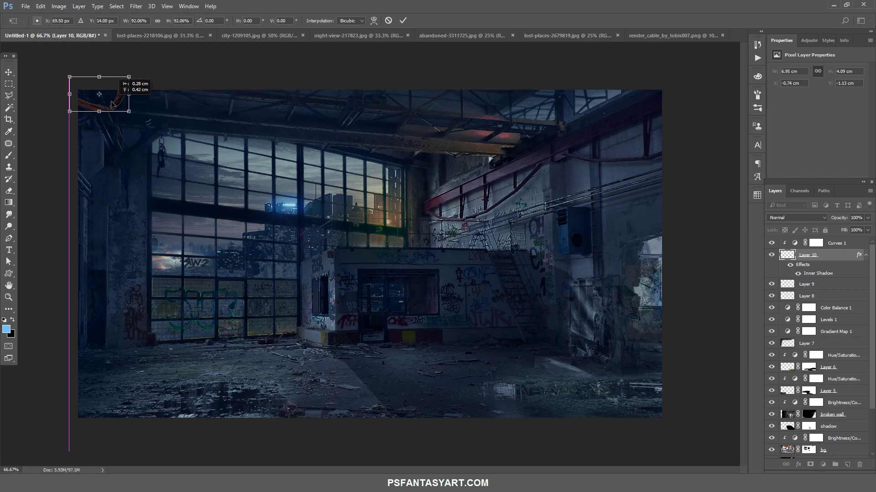
{"action": "left_click", "coordinate": [403, 20]}
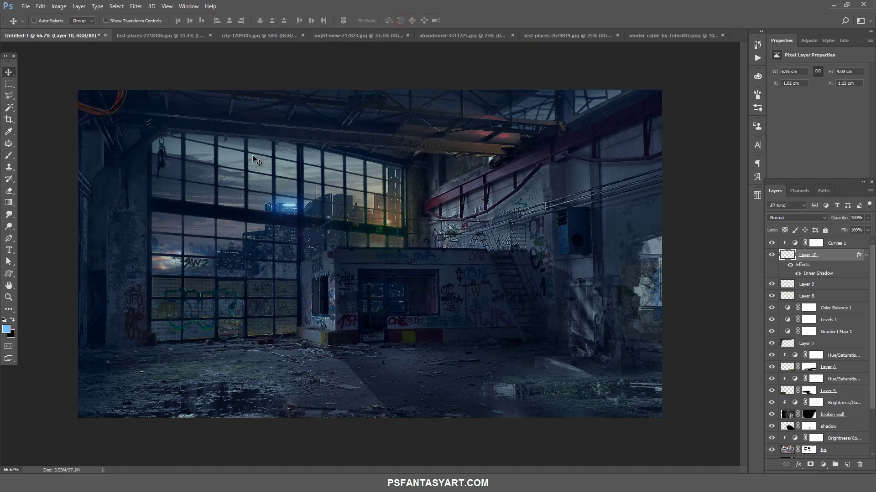
{"action": "key", "text": "Up"}
{"action": "key", "text": "Up"}
{"action": "key", "text": "Up"}
- Rename Layer 10 to 'cable' and select the water layers down through Layer 5
{"action": "double_click", "coordinate": [806, 258]}
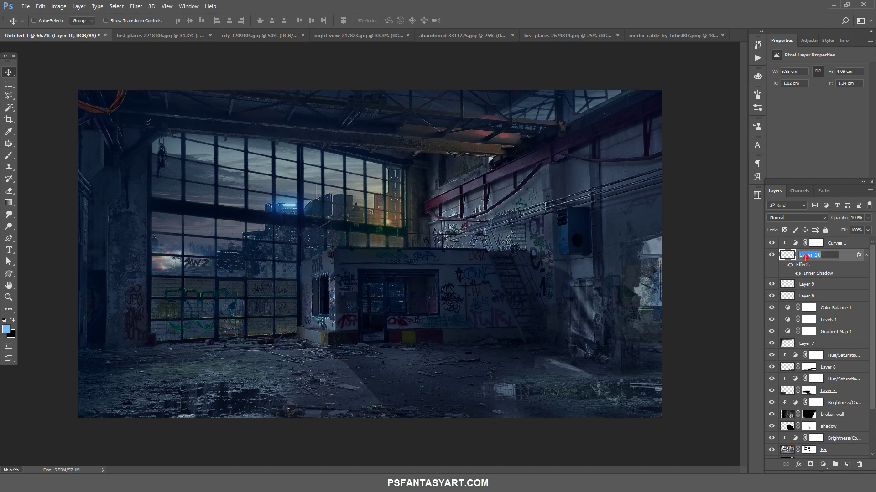
{"action": "type", "text": "cable"}
{"action": "key", "text": "Return"}
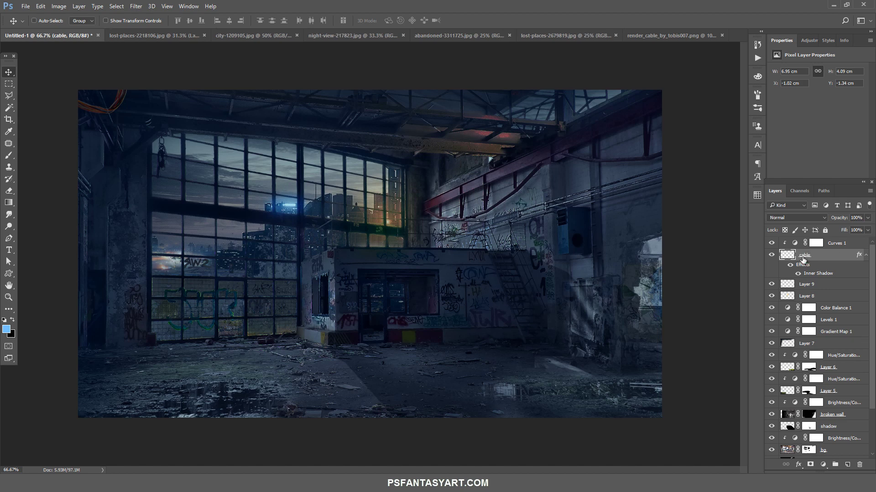
{"action": "left_click", "coordinate": [842, 359]}
{"action": "left_click", "coordinate": [845, 391], "text": "shift"}
- Group the selected water layers into a group named 'water'
{"action": "key", "text": "ctrl+g"}
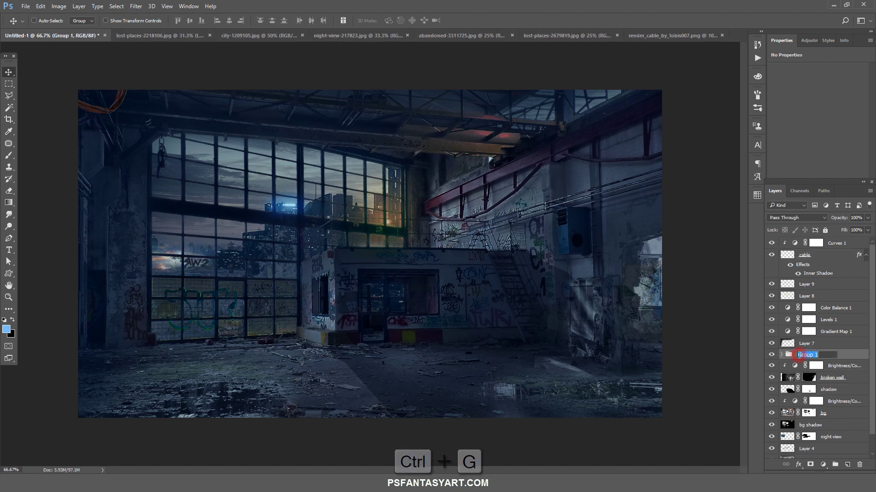
{"action": "double_click", "coordinate": [805, 355]}
{"action": "type", "text": "water"}
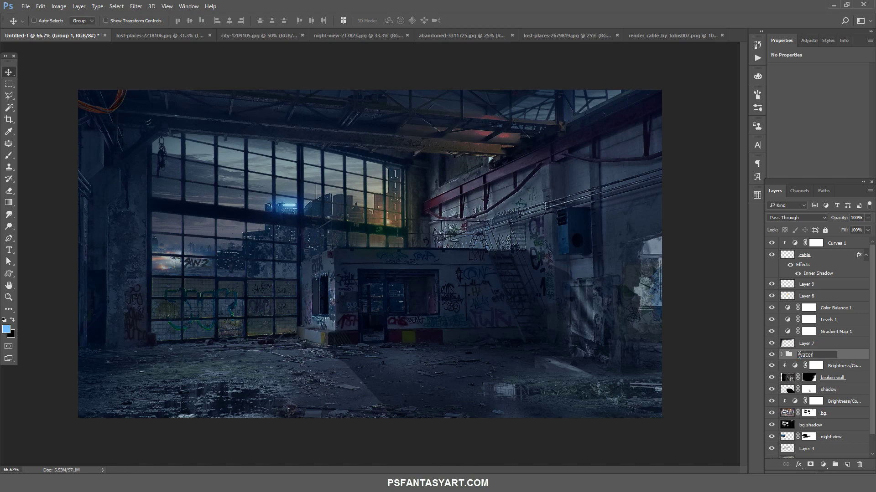
{"action": "key", "text": "Return"}
{"action": "left_click", "coordinate": [816, 243]}
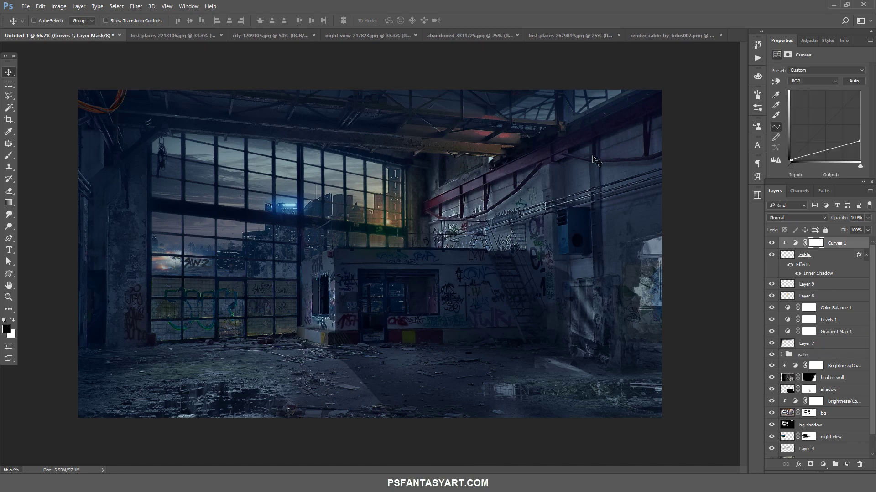
- Open the sparkler photo bright-1853624_1920.jpg
{"action": "left_click", "coordinate": [20, 6]}
{"action": "left_click", "coordinate": [32, 24]}
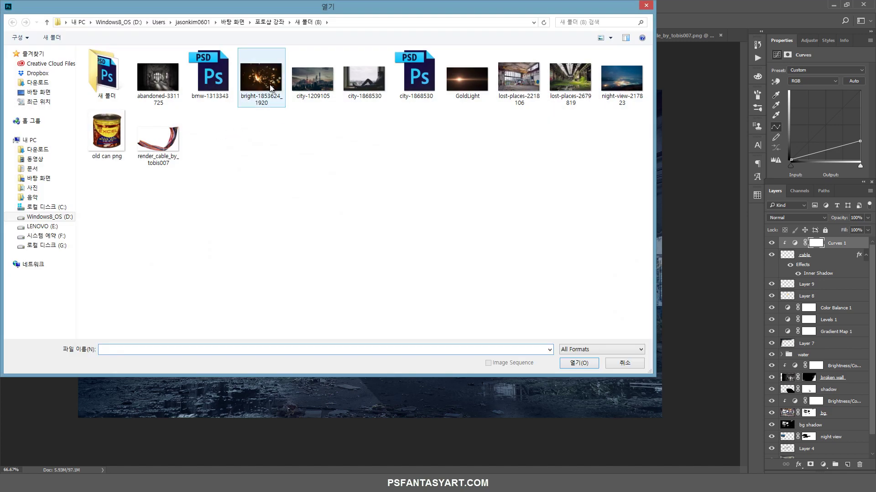
{"action": "double_click", "coordinate": [270, 88]}
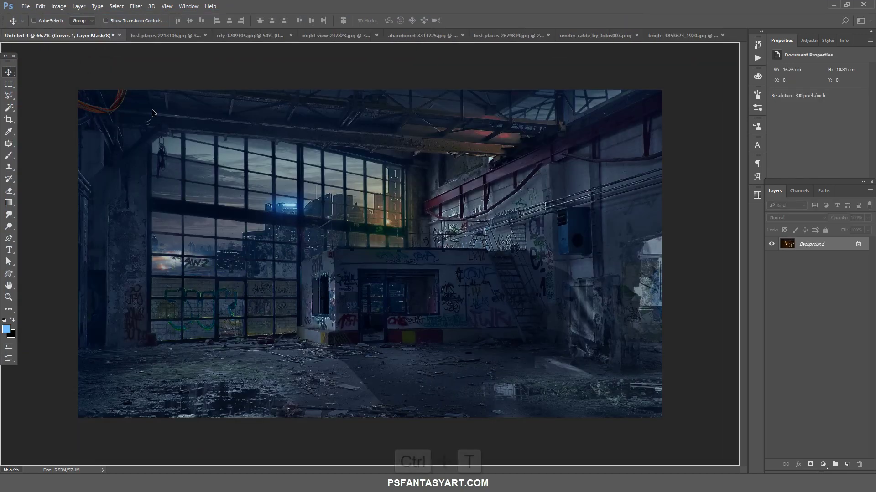
- Place the sparkler in the composite at ~8.85% scale, rotated ~109°, in the top-left corner
{"action": "left_click_drag", "start_coordinate": [77, 45], "coordinate": [391, 254]}
{"action": "key", "text": "ctrl+t"}
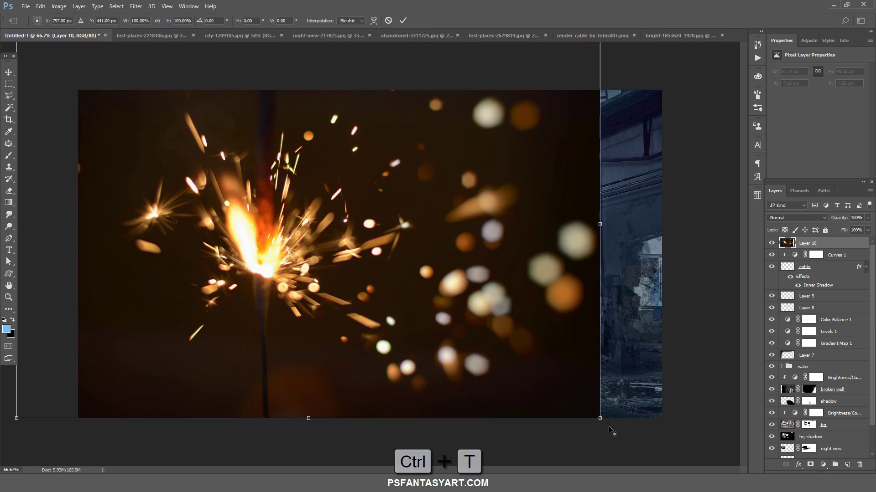
{"action": "left_click_drag", "start_coordinate": [599, 417], "coordinate": [570, 399]}
{"action": "left_click_drag", "start_coordinate": [290, 237], "coordinate": [333, 240]}
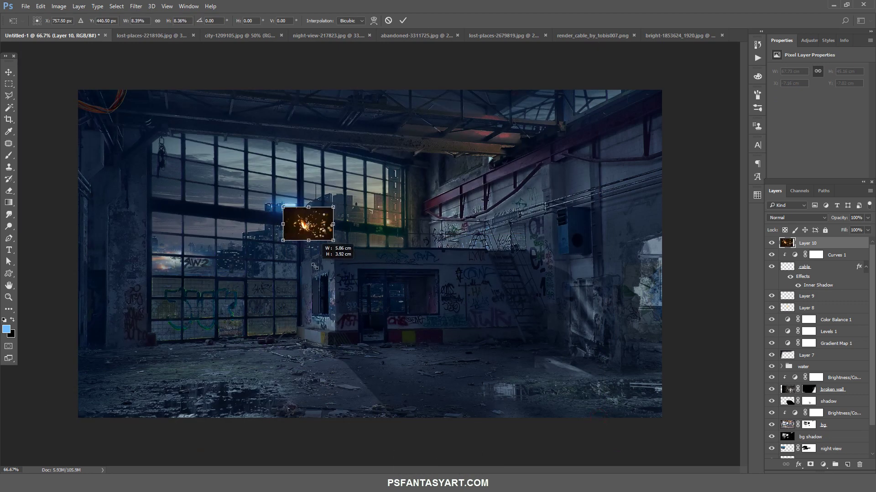
{"action": "left_click_drag", "start_coordinate": [419, 282], "coordinate": [247, 296]}
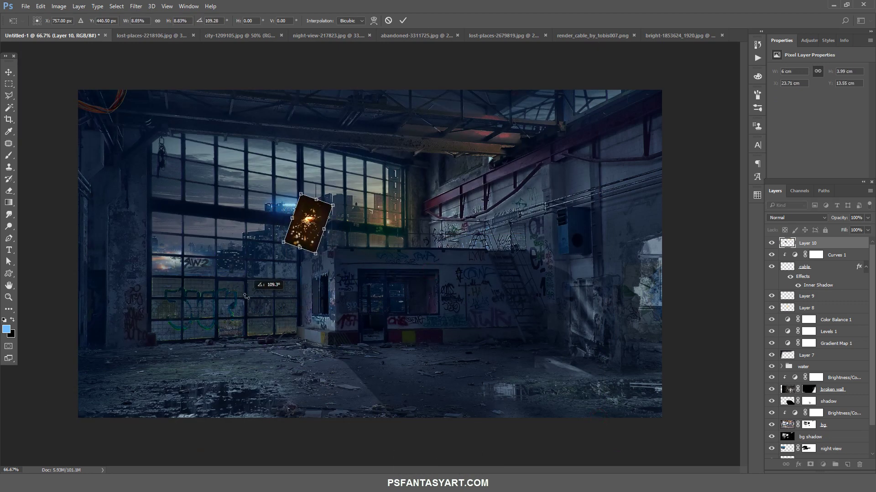
{"action": "left_click_drag", "start_coordinate": [307, 223], "coordinate": [129, 98]}
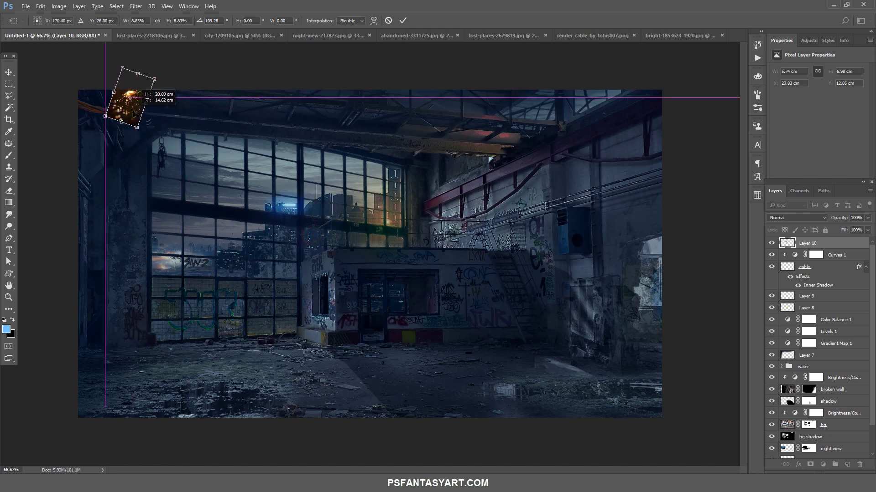
{"action": "left_click", "coordinate": [403, 20]}
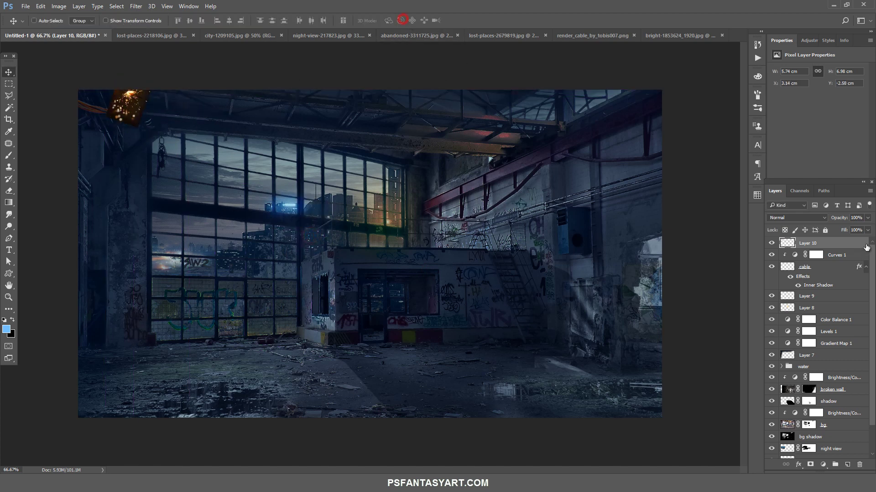
{"action": "left_click", "coordinate": [797, 218]}
- Set the sparkler to Screen and add a clipped Levels adjustment with black input 21
{"action": "left_click", "coordinate": [789, 280]}
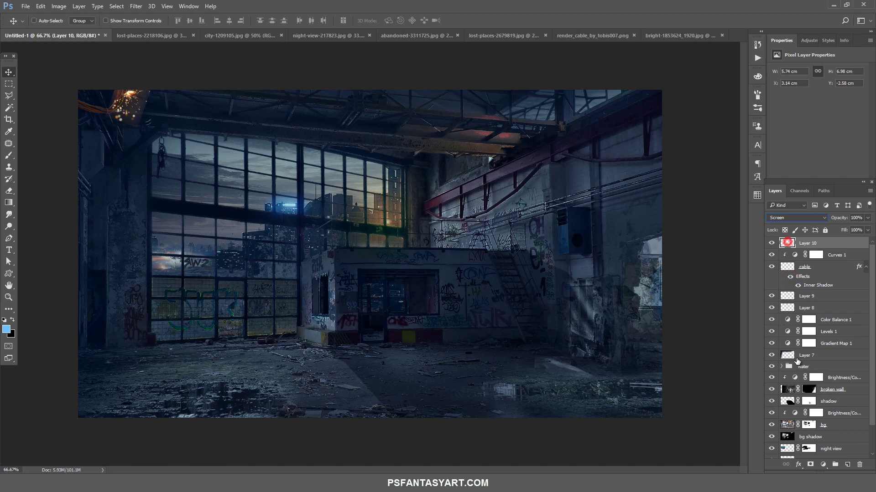
{"action": "left_click", "coordinate": [822, 465]}
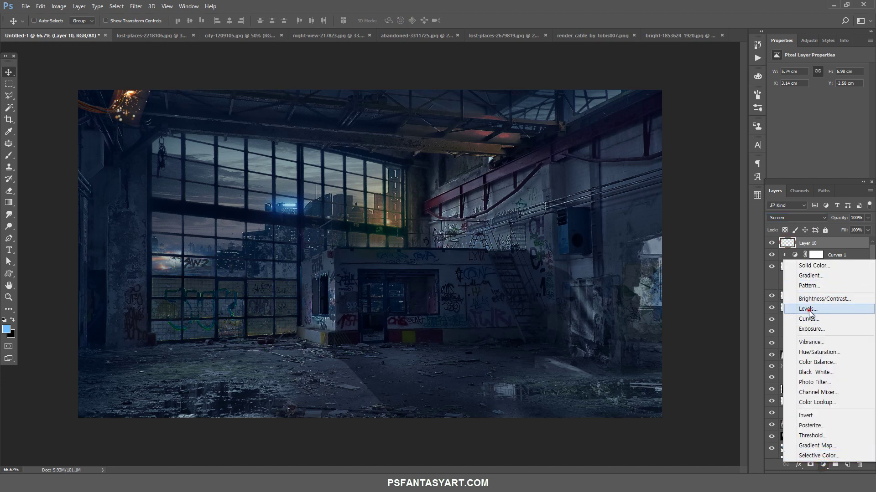
{"action": "left_click", "coordinate": [807, 309]}
{"action": "left_click", "coordinate": [834, 250], "text": "alt"}
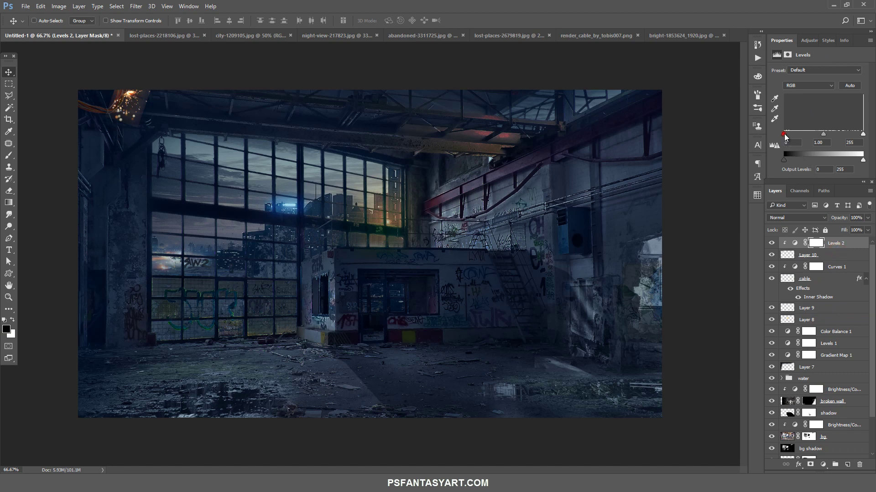
{"action": "left_click_drag", "start_coordinate": [784, 134], "coordinate": [789, 136]}
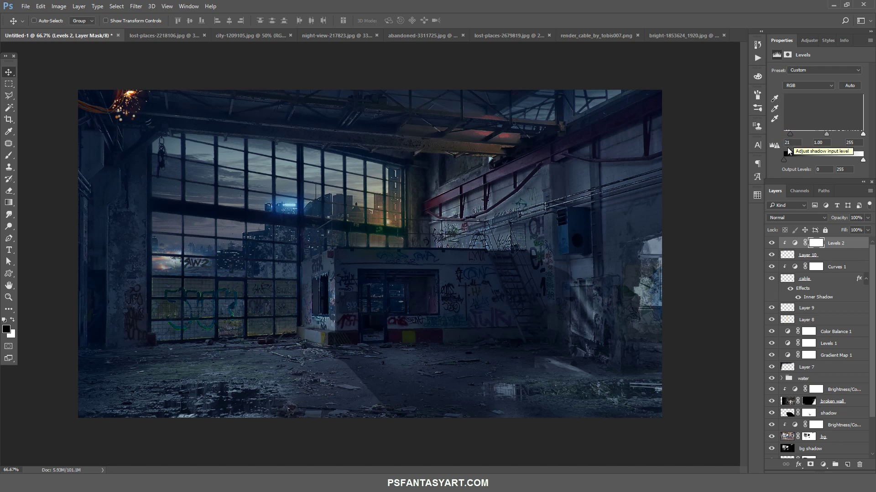
- Rename the sparkler layer to 'spark'
{"action": "double_click", "coordinate": [804, 254]}
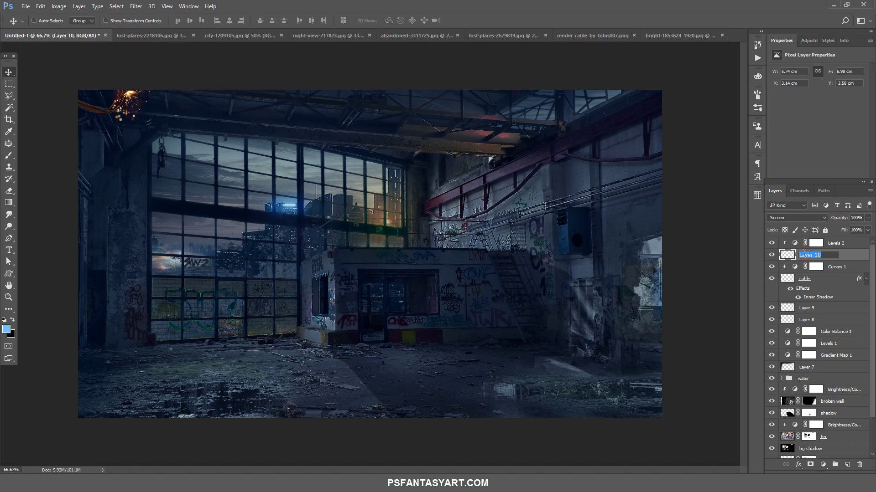
{"action": "type", "text": "spark"}
{"action": "key", "text": "Return"}
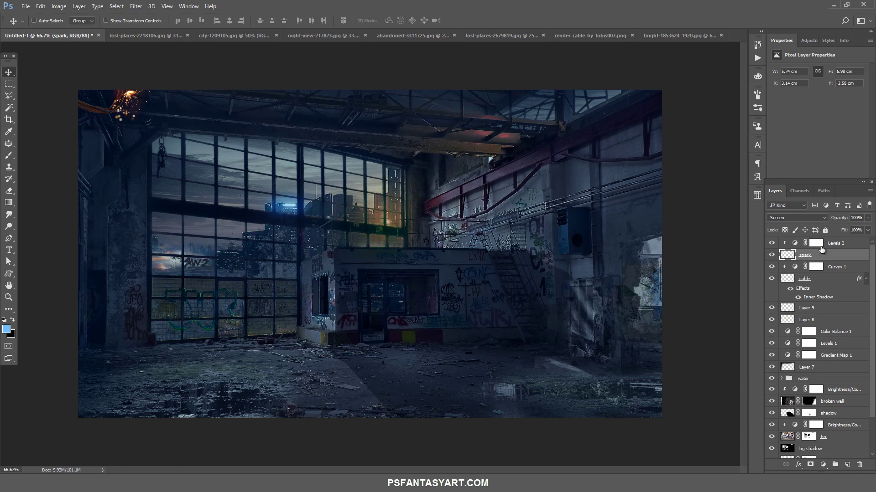
{"action": "left_click", "coordinate": [838, 243]}
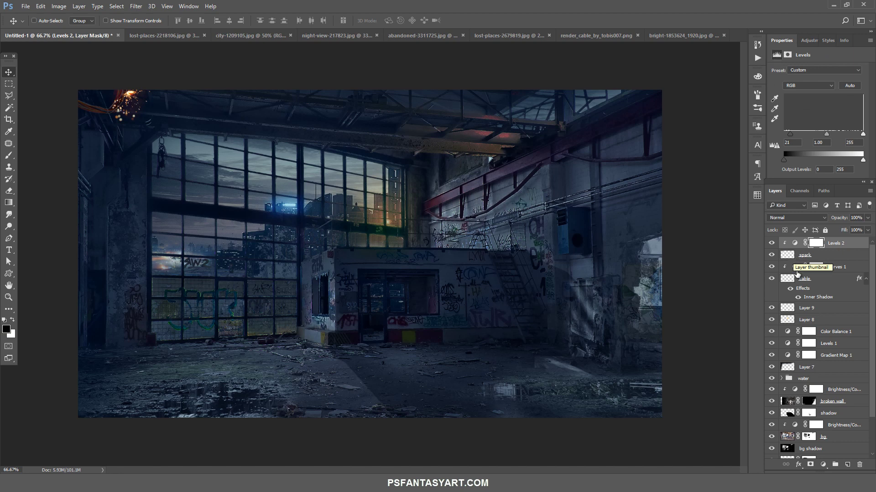
{"action": "scroll", "coordinate": [817, 319], "scroll_direction": "down", "scroll_amount": 3}
- Copy the big-window area of the bg shadow layer into Layer 10 at the top of the stack
{"action": "left_click", "coordinate": [814, 405]}
{"action": "key", "text": "z"}
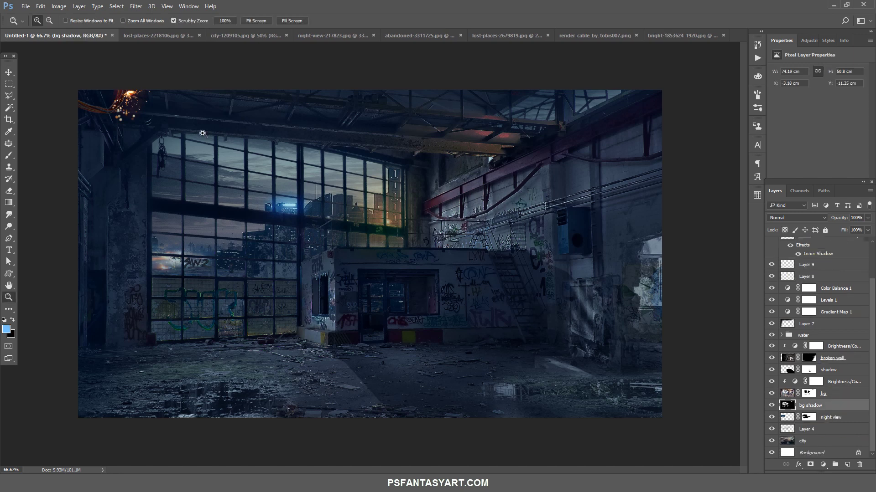
{"action": "left_click", "coordinate": [9, 84]}
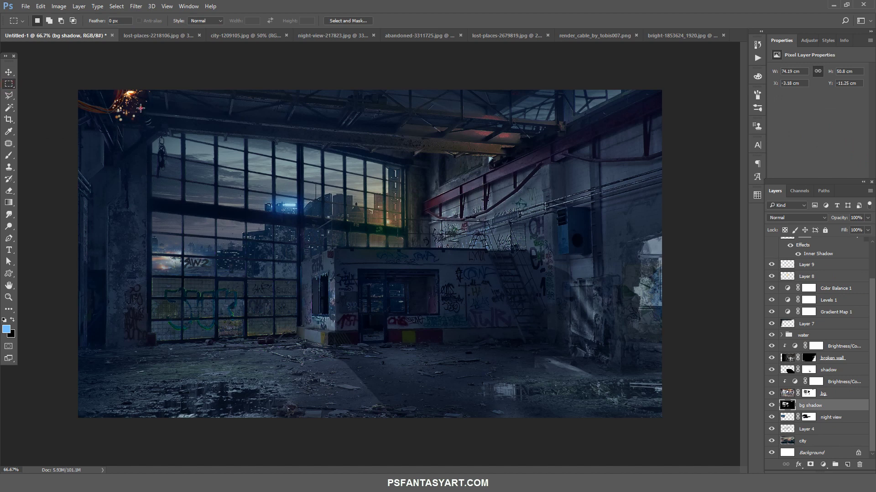
{"action": "left_click_drag", "start_coordinate": [140, 108], "coordinate": [395, 348]}
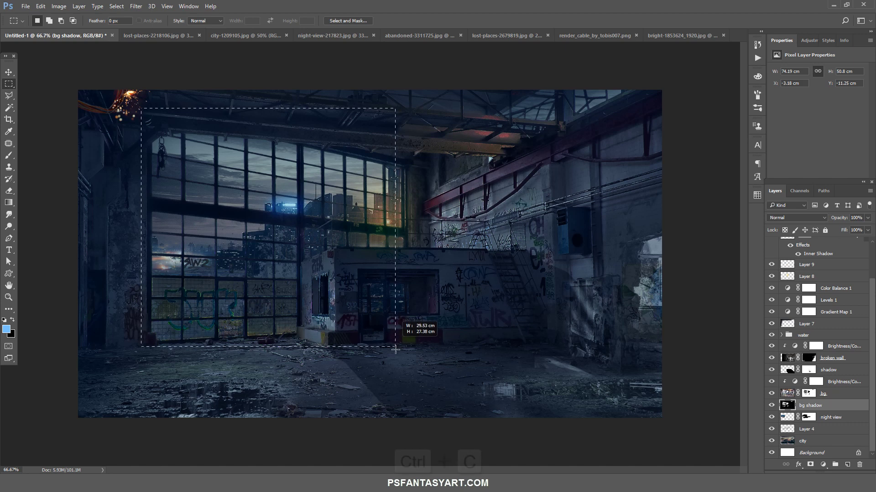
{"action": "key", "text": "ctrl+c"}
{"action": "key", "text": "ctrl+v"}
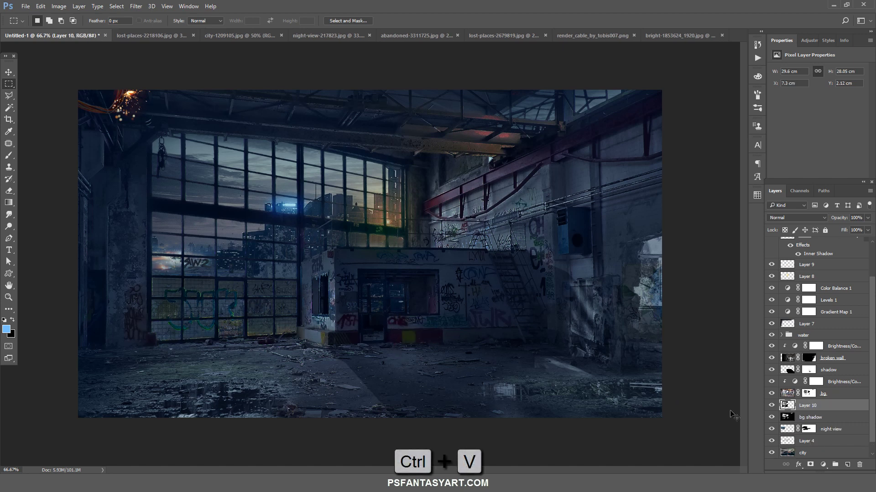
{"action": "left_click_drag", "start_coordinate": [811, 406], "coordinate": [811, 242]}
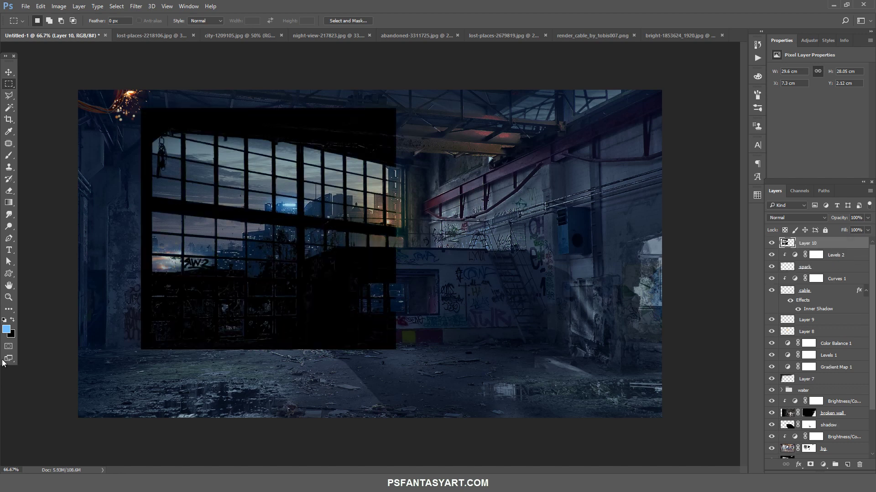
- Flip Layer 10's window copy vertically, move it onto the floor, and stretch its corners outward
{"action": "left_click", "coordinate": [9, 298]}
{"action": "left_click_drag", "start_coordinate": [340, 240], "coordinate": [303, 283]}
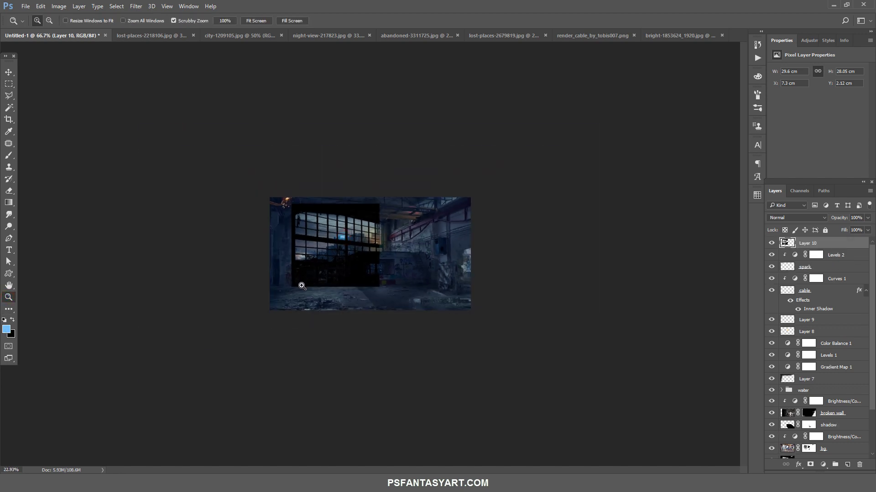
{"action": "left_click", "coordinate": [340, 269]}
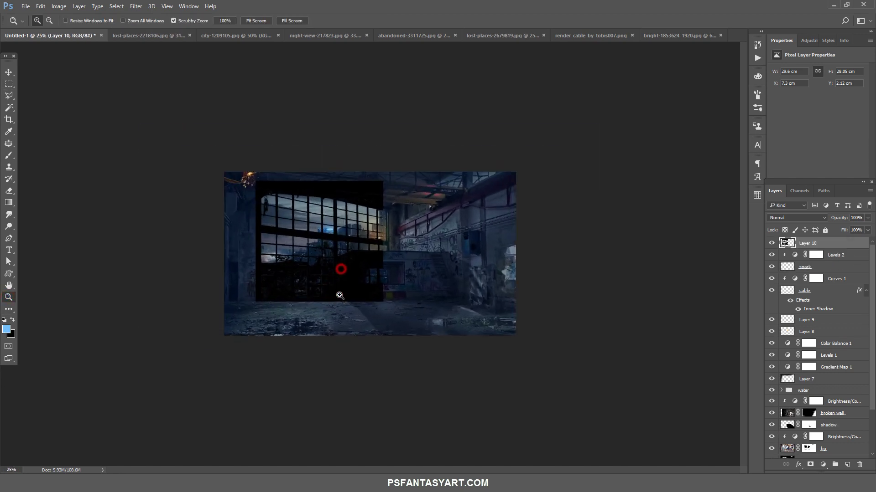
{"action": "key", "text": "ctrl+t"}
{"action": "right_click", "coordinate": [344, 273]}
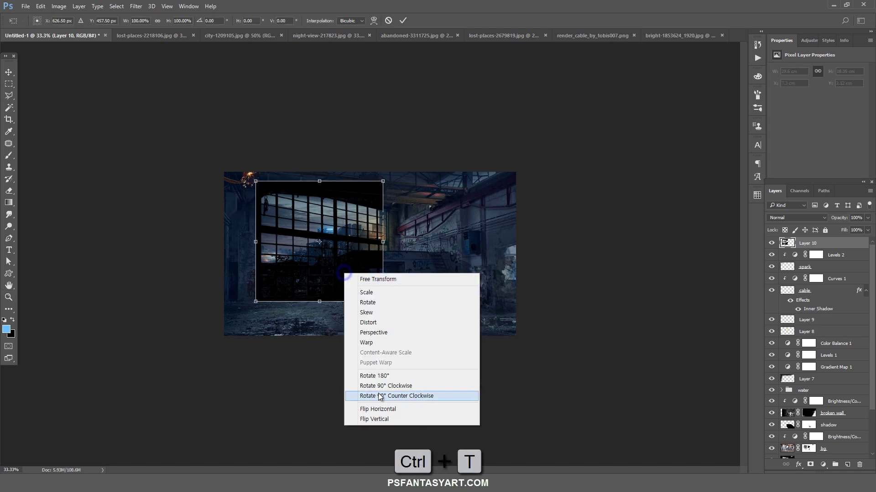
{"action": "left_click", "coordinate": [376, 419]}
{"action": "left_click_drag", "start_coordinate": [352, 248], "coordinate": [352, 327]}
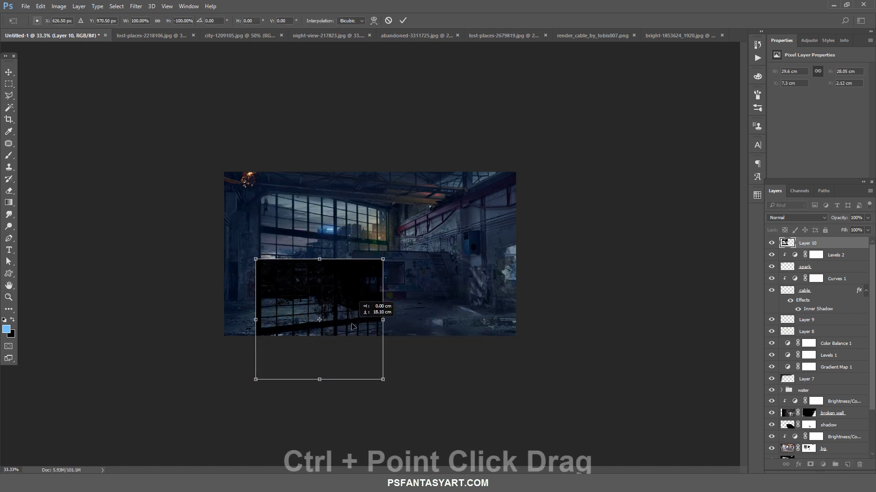
{"action": "left_click_drag", "start_coordinate": [383, 380], "coordinate": [445, 410]}
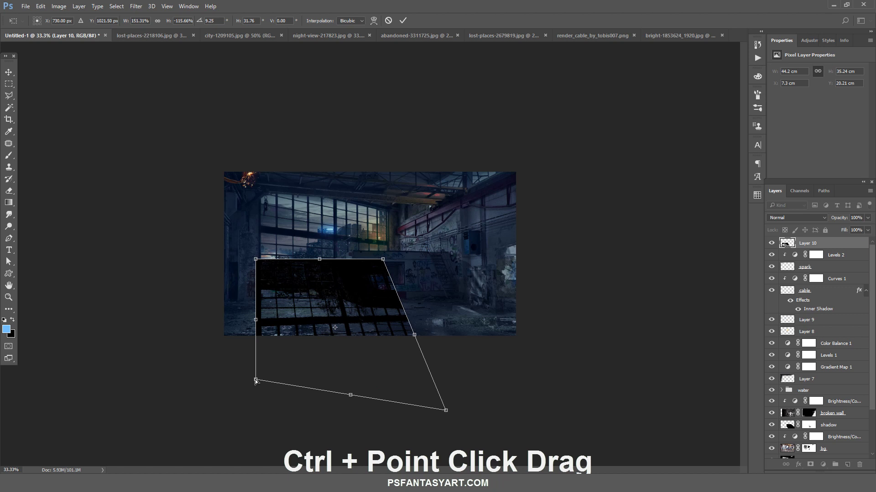
{"action": "left_click_drag", "start_coordinate": [256, 380], "coordinate": [271, 405]}
{"action": "left_click_drag", "start_coordinate": [255, 259], "coordinate": [250, 264]}
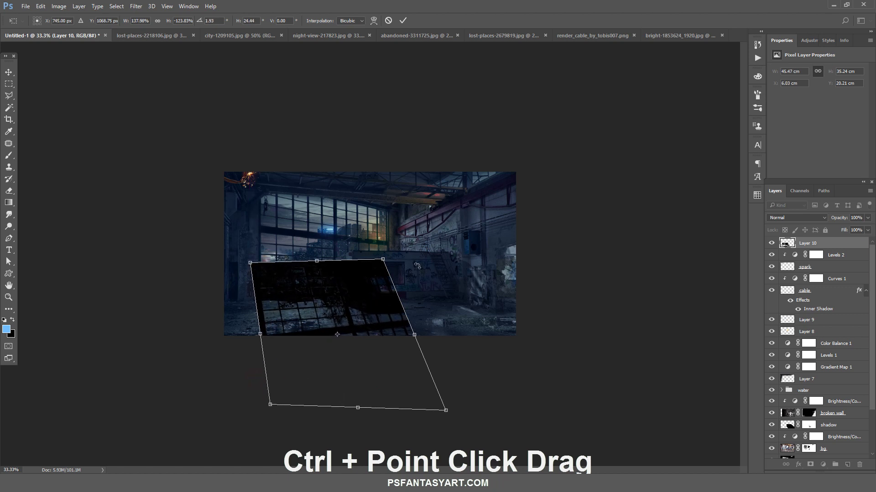
{"action": "left_click_drag", "start_coordinate": [446, 410], "coordinate": [463, 409]}
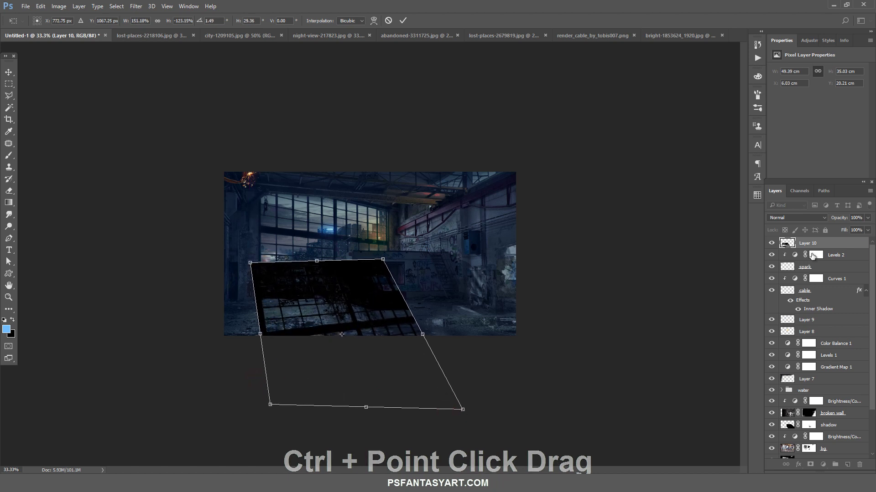
- Lower Layer 10 to 49% opacity, skew its top corners to match the floor, and commit
{"action": "left_click", "coordinate": [867, 217]}
{"action": "left_click_drag", "start_coordinate": [868, 229], "coordinate": [846, 229]}
{"action": "key", "text": "ctrl+plus"}
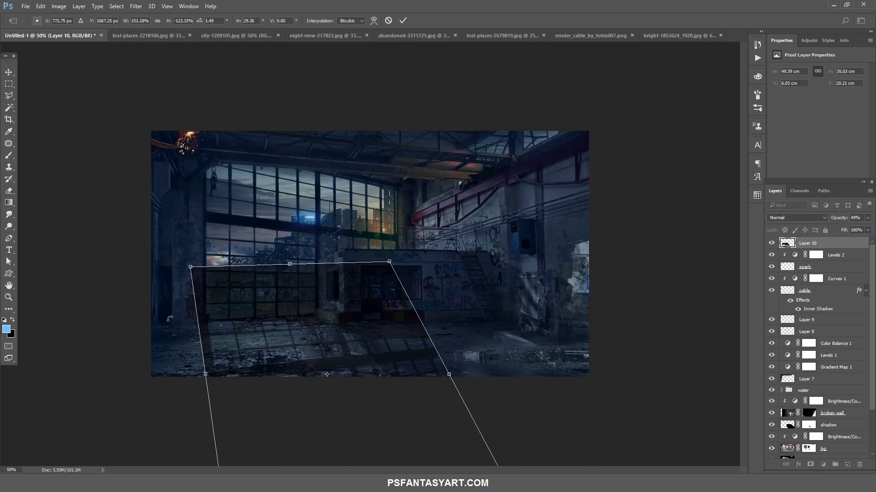
{"action": "left_click_drag", "start_coordinate": [390, 262], "coordinate": [381, 270]}
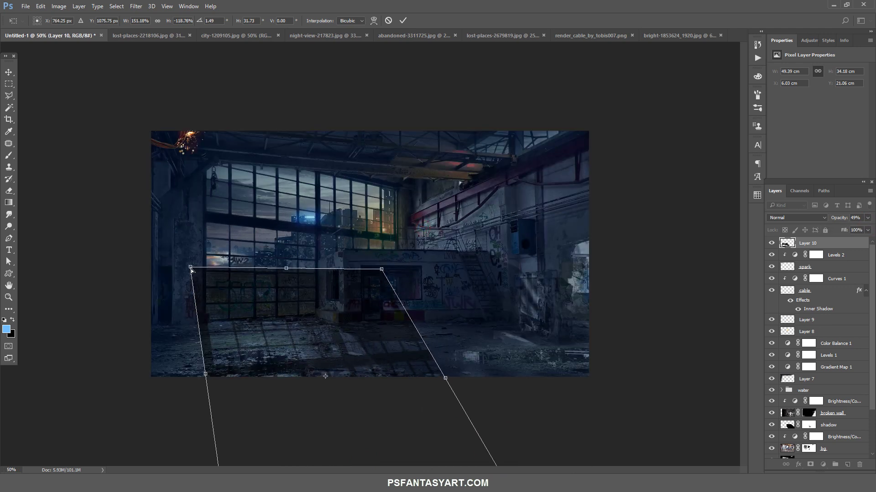
{"action": "left_click_drag", "start_coordinate": [190, 267], "coordinate": [185, 269]}
{"action": "left_click_drag", "start_coordinate": [381, 270], "coordinate": [369, 271]}
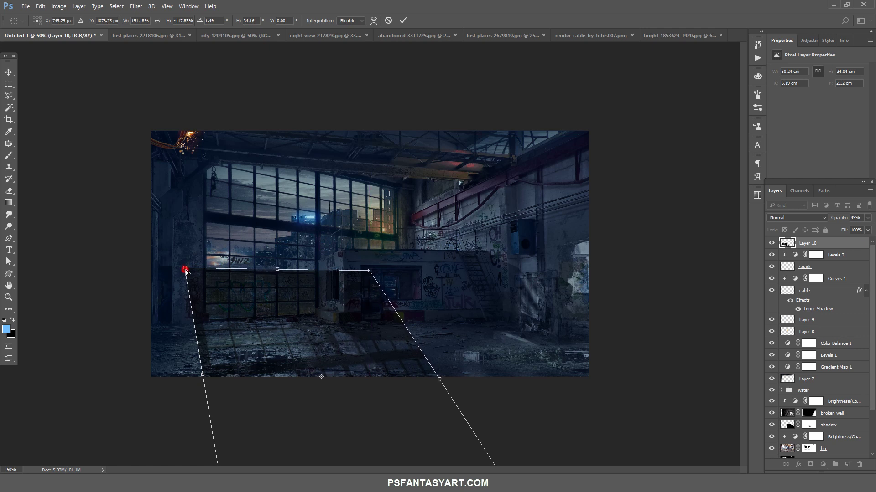
{"action": "left_click_drag", "start_coordinate": [185, 270], "coordinate": [188, 268]}
{"action": "left_click", "coordinate": [404, 22]}
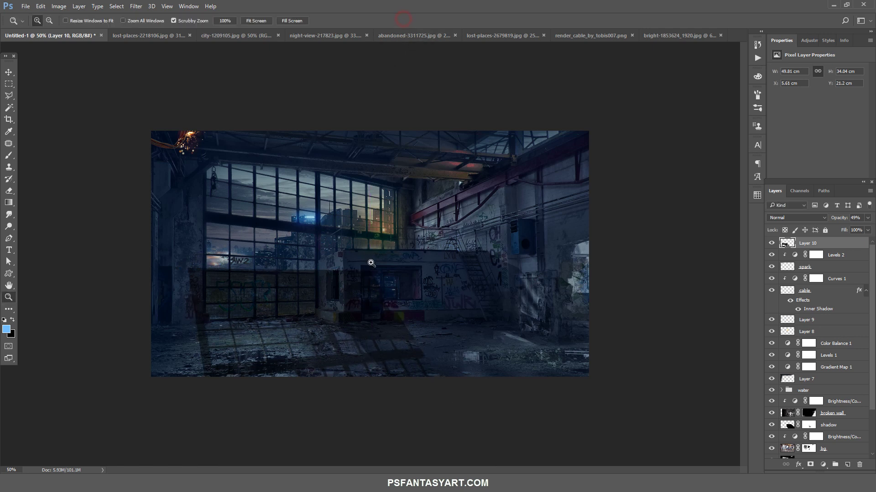
- Add a layer mask to Layer 10 and paint out the pattern over the left window area
{"action": "left_click", "coordinate": [810, 464]}
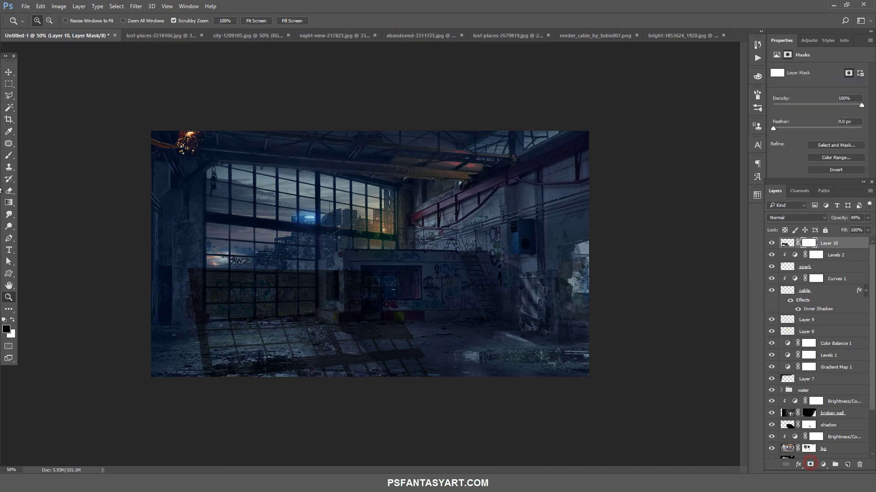
{"action": "left_click", "coordinate": [9, 155]}
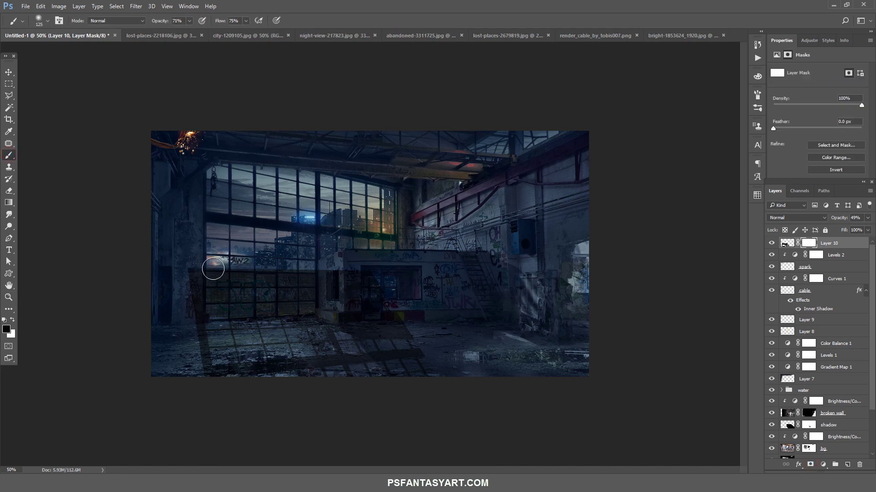
{"action": "key", "text": "bracketright"}
{"action": "key", "text": "bracketright"}
{"action": "key", "text": "bracketright"}
{"action": "left_click_drag", "start_coordinate": [189, 285], "coordinate": [297, 278]}
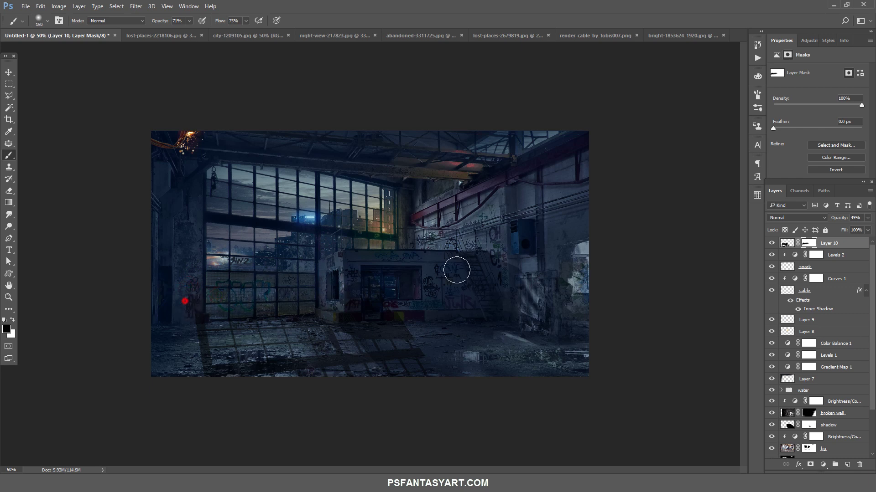
{"action": "key", "text": "bracketleft"}
{"action": "key", "text": "bracketright"}
{"action": "key", "text": "bracketright"}
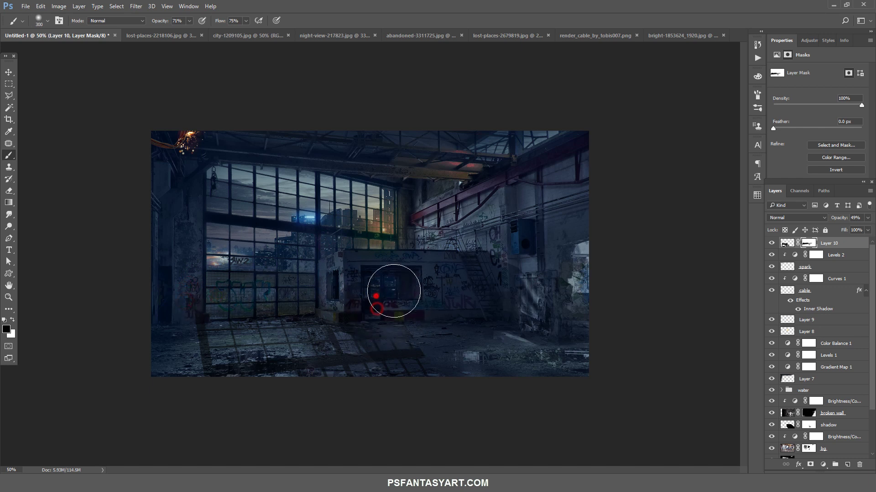
- Mask out the pattern around the doorway and lower-left wall, then set opacity to 34%
{"action": "left_click_drag", "start_coordinate": [377, 308], "coordinate": [378, 345]}
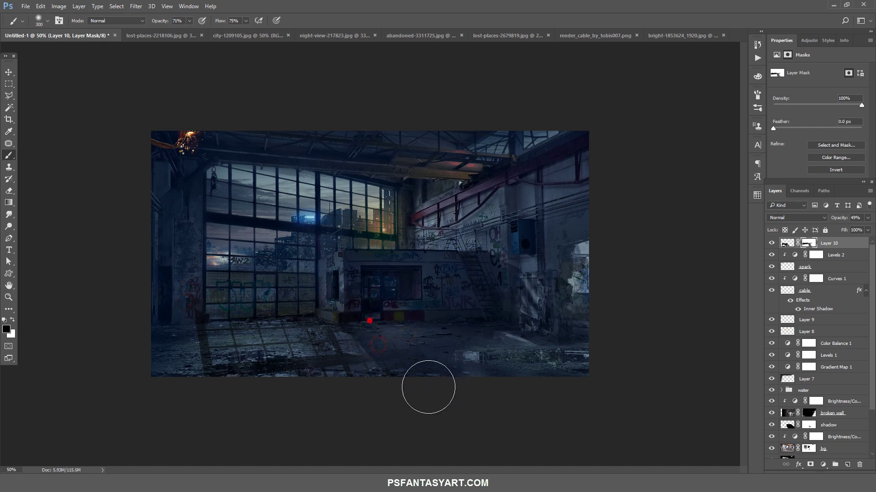
{"action": "left_click", "coordinate": [429, 391]}
{"action": "key", "text": "bracketleft"}
{"action": "key", "text": "bracketleft"}
{"action": "key", "text": "bracketleft"}
{"action": "left_click_drag", "start_coordinate": [190, 325], "coordinate": [188, 353]}
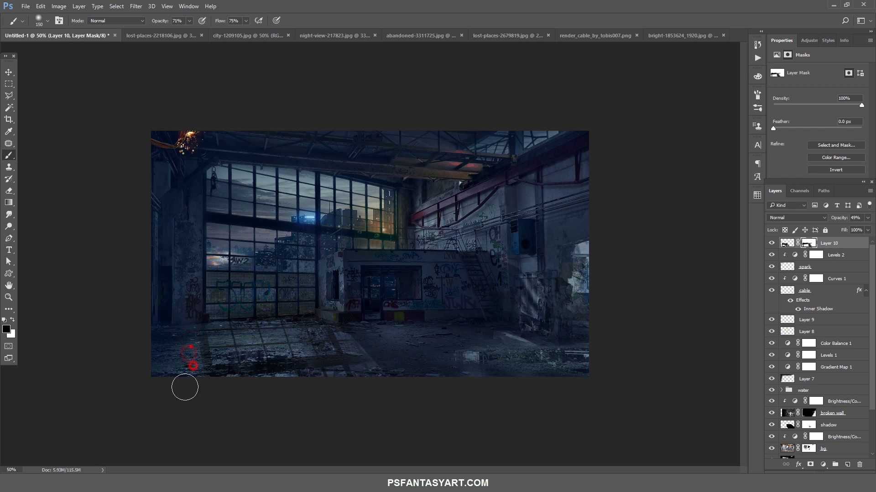
{"action": "left_click", "coordinate": [867, 219]}
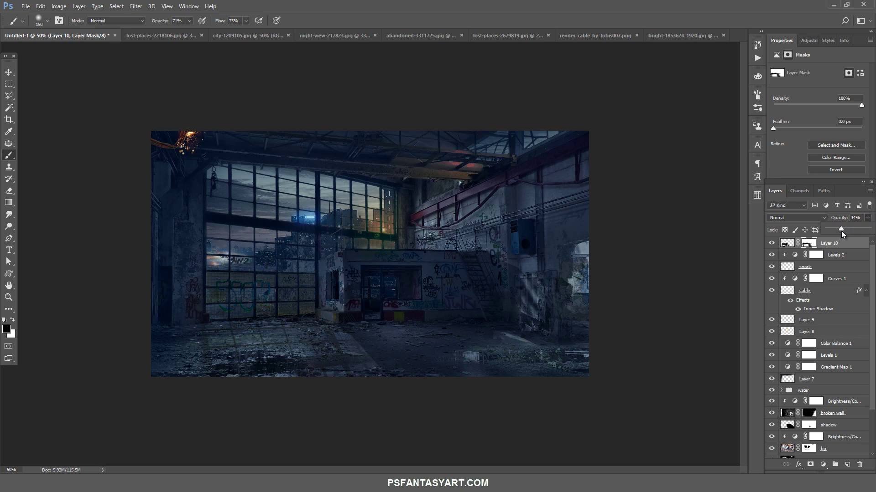
- Stretch Layer 10's pattern bottom edge lower, skew its top-right corner inward, and commit
{"action": "left_click", "coordinate": [8, 298]}
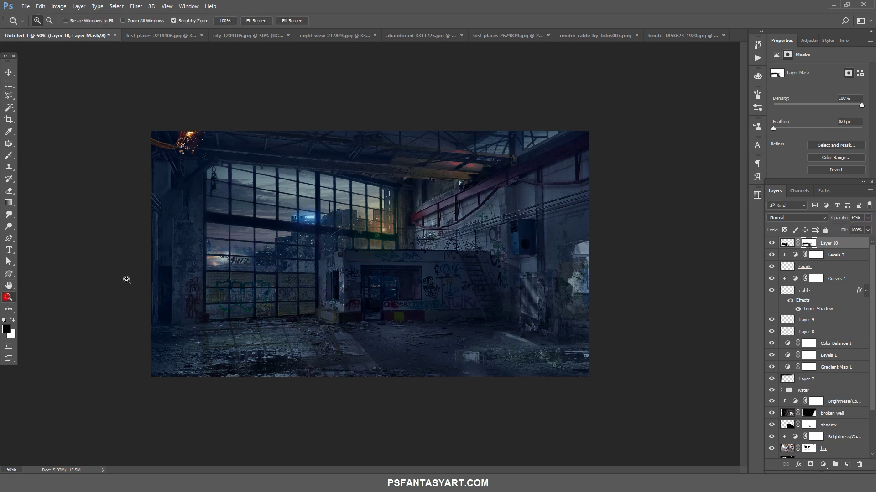
{"action": "left_click", "coordinate": [337, 261], "text": "alt"}
{"action": "key", "text": "ctrl+t"}
{"action": "left_click", "coordinate": [365, 299]}
{"action": "key", "text": "ctrl+t"}
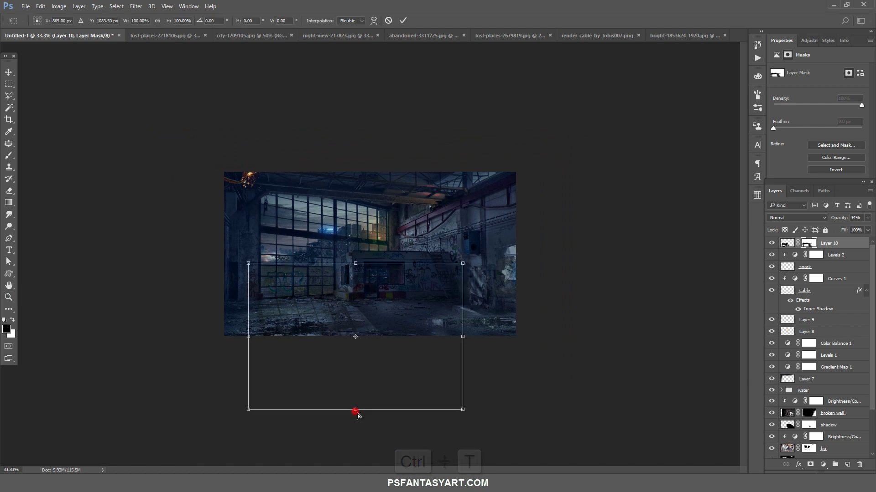
{"action": "left_click_drag", "start_coordinate": [354, 409], "coordinate": [367, 430]}
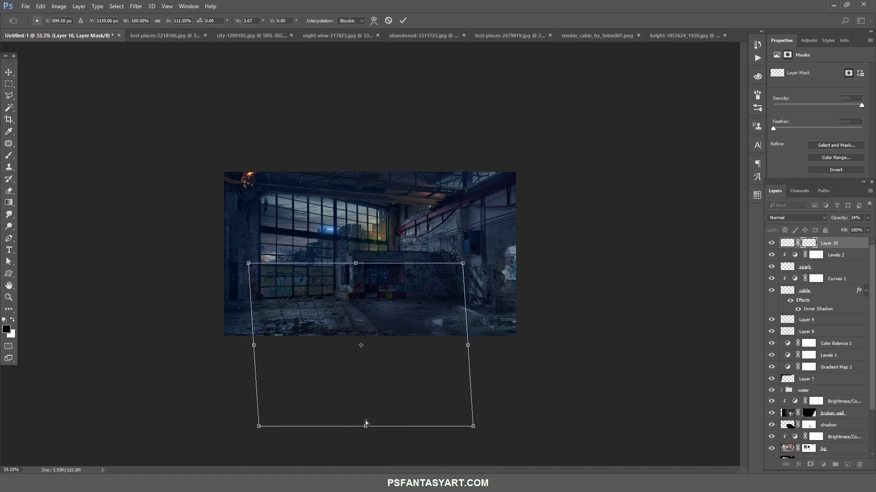
{"action": "left_click_drag", "start_coordinate": [464, 265], "coordinate": [451, 266]}
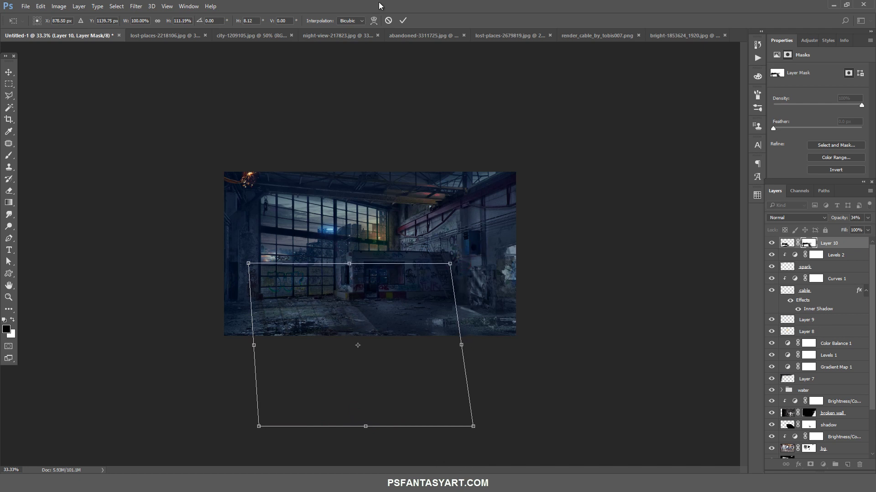
{"action": "left_click", "coordinate": [405, 21]}
{"action": "key", "text": "z"}
{"action": "left_click", "coordinate": [344, 306]}
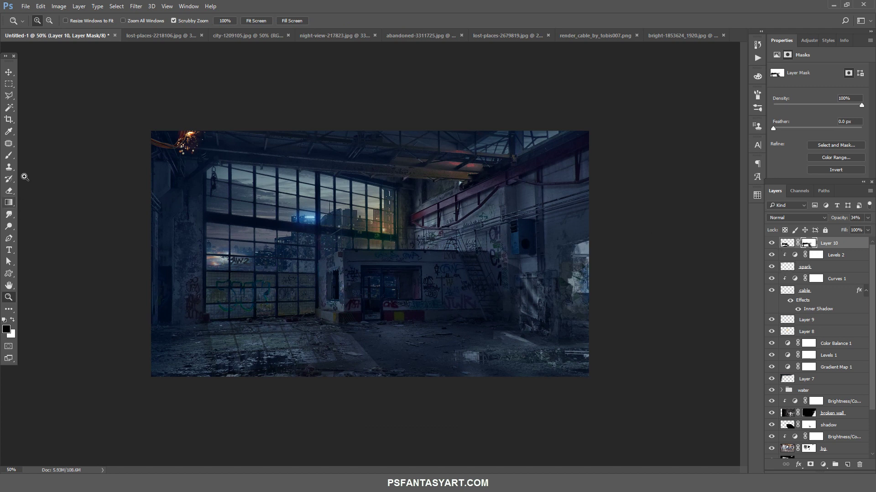
- Softly fade the mask pattern on the lower-left floor with a reduced-opacity, 41% flow brush
{"action": "left_click", "coordinate": [10, 155]}
{"action": "left_click", "coordinate": [190, 20]}
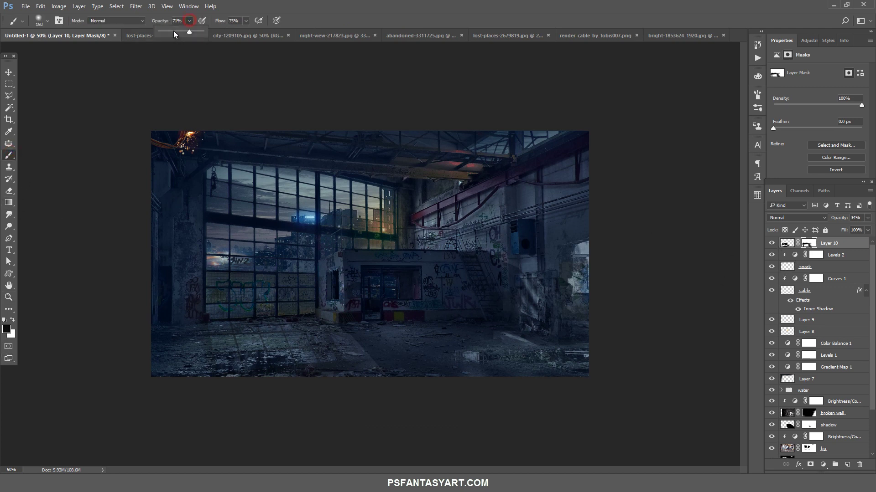
{"action": "left_click", "coordinate": [246, 20]}
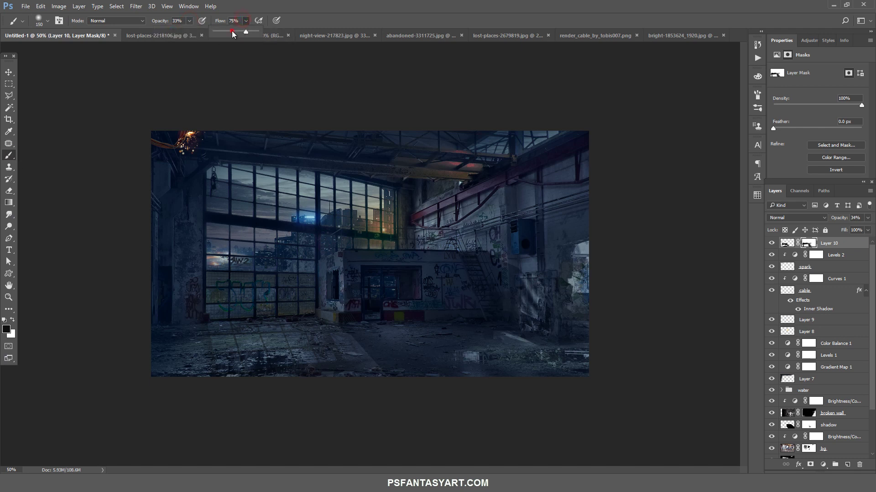
{"action": "left_click", "coordinate": [185, 365]}
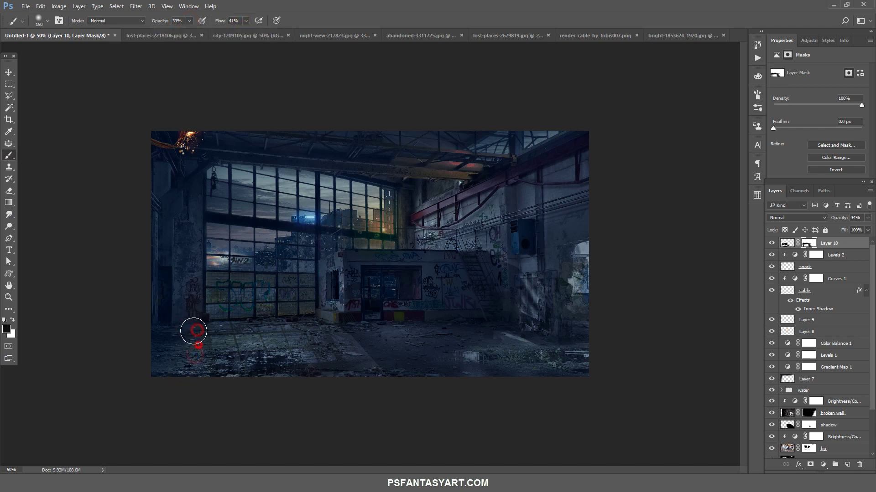
{"action": "left_click_drag", "start_coordinate": [195, 328], "coordinate": [160, 357]}
- Target Layer 10's pixels with dark blue-black #151a1e, brush opacity 29% and flow 36%
{"action": "left_click", "coordinate": [785, 244]}
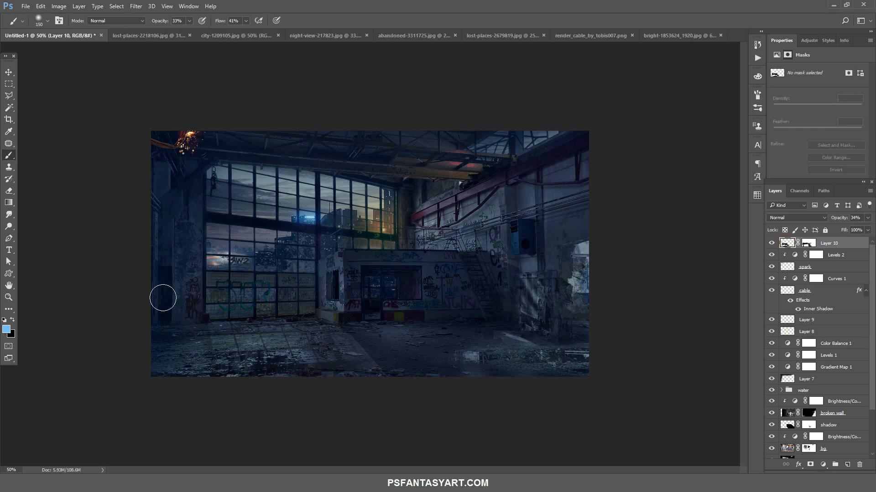
{"action": "left_click", "coordinate": [7, 328]}
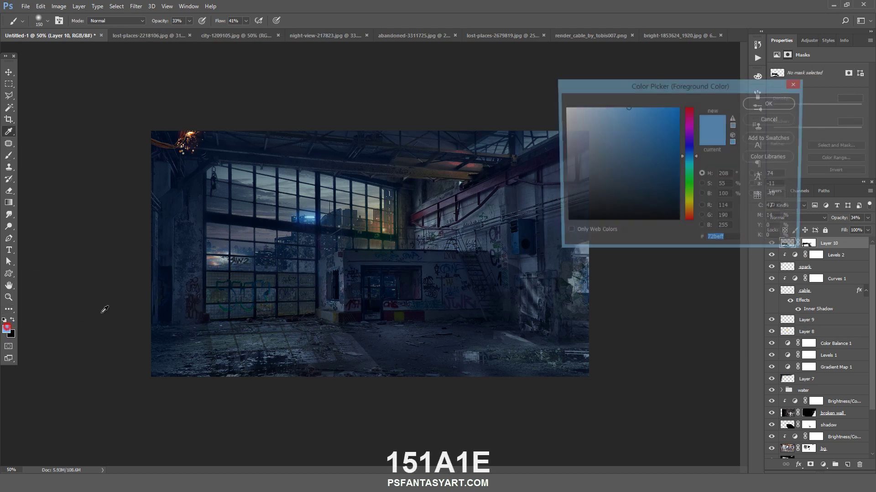
{"action": "left_click", "coordinate": [599, 210]}
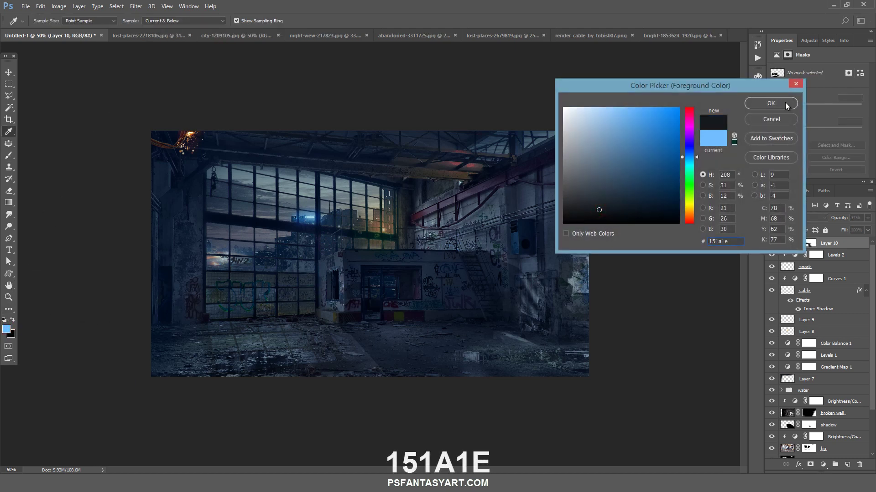
{"action": "left_click", "coordinate": [771, 103]}
{"action": "key", "text": "b"}
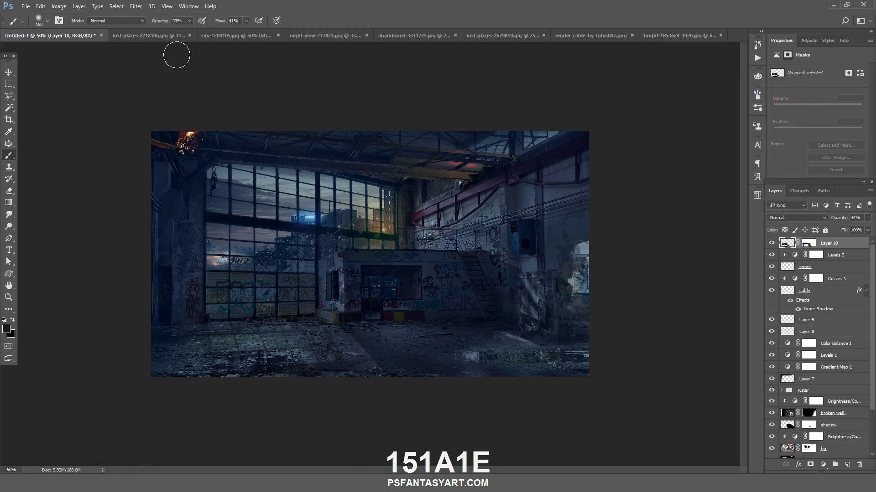
{"action": "left_click", "coordinate": [189, 21]}
{"action": "left_click_drag", "start_coordinate": [189, 32], "coordinate": [187, 32]}
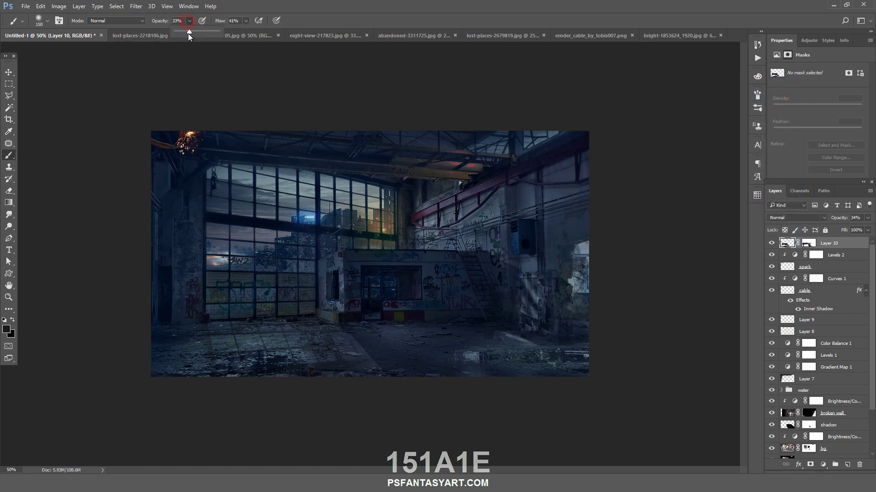
{"action": "left_click", "coordinate": [245, 21]}
{"action": "left_click_drag", "start_coordinate": [246, 32], "coordinate": [244, 31]}
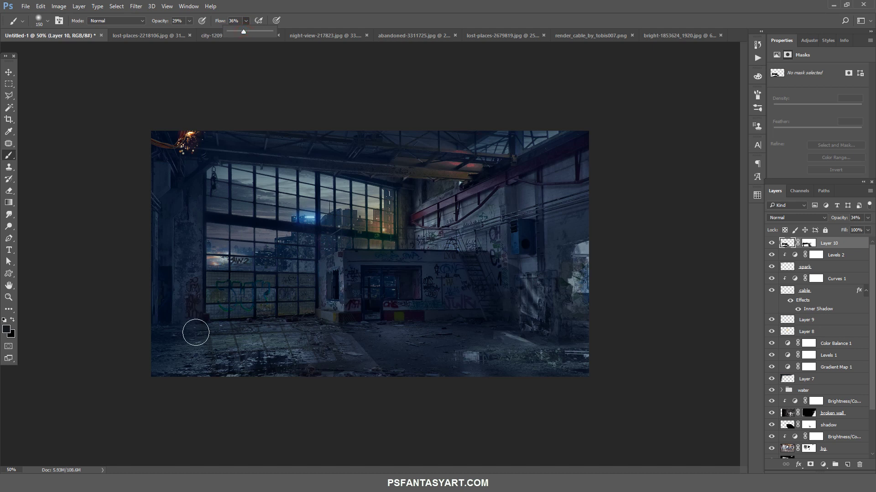
- Darken the lower-left floor and left wall with faint strokes and dabs, comparing before/after
{"action": "left_click", "coordinate": [195, 332]}
{"action": "left_click_drag", "start_coordinate": [185, 320], "coordinate": [173, 332]}
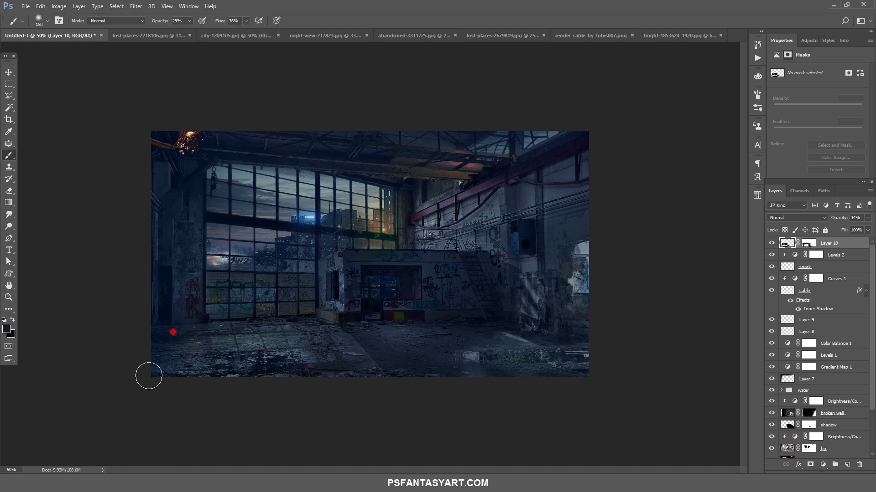
{"action": "left_click_drag", "start_coordinate": [152, 365], "coordinate": [173, 378]}
{"action": "left_click", "coordinate": [770, 243]}
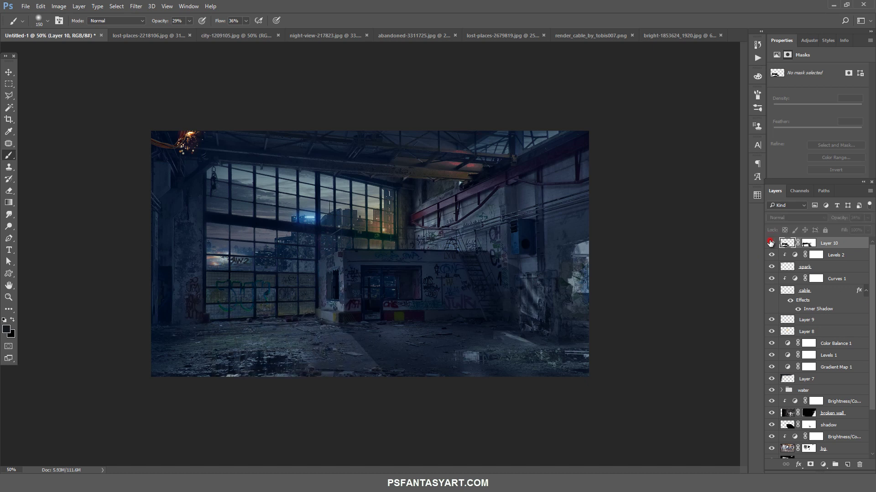
{"action": "left_click", "coordinate": [190, 327]}
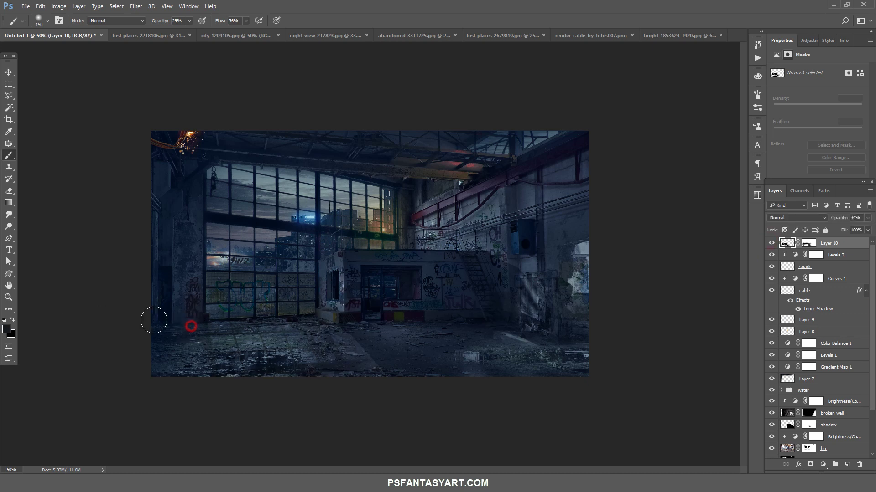
{"action": "left_click", "coordinate": [152, 321]}
{"action": "left_click", "coordinate": [158, 376]}
{"action": "left_click", "coordinate": [167, 160]}
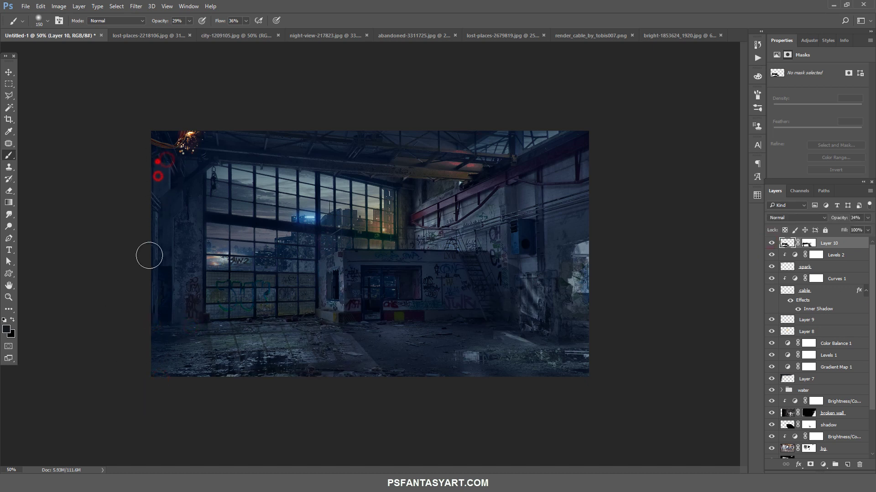
{"action": "left_click", "coordinate": [146, 277]}
{"action": "left_click", "coordinate": [771, 244]}
{"action": "left_click", "coordinate": [8, 297]}
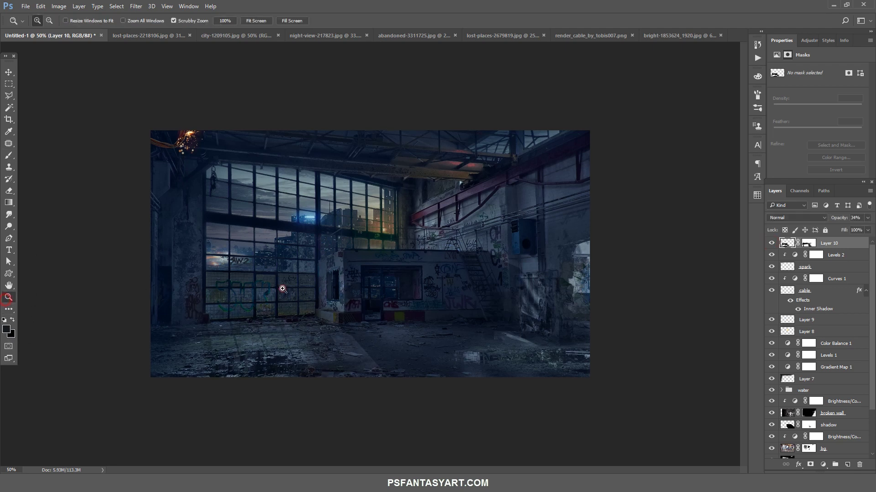
{"action": "left_click", "coordinate": [283, 290]}
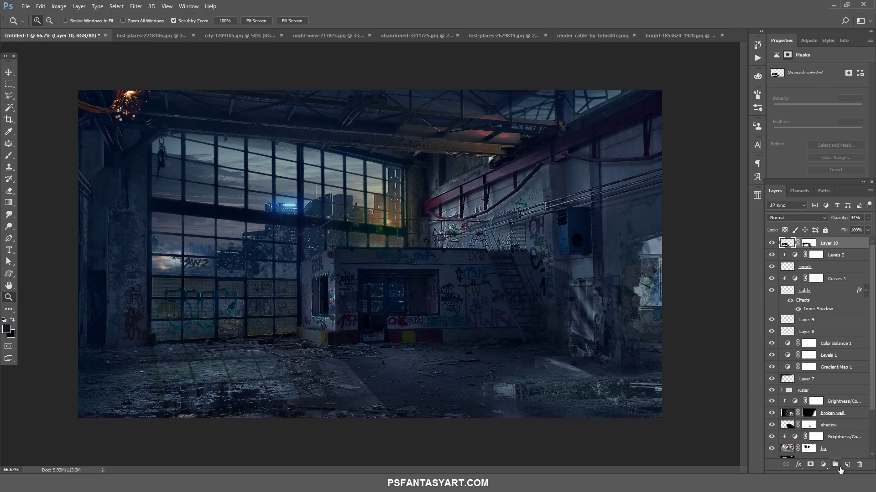
- Create a new layer and set up a white, 500-size brush at 100% flow
{"action": "left_click", "coordinate": [846, 465]}
{"action": "left_click", "coordinate": [9, 156]}
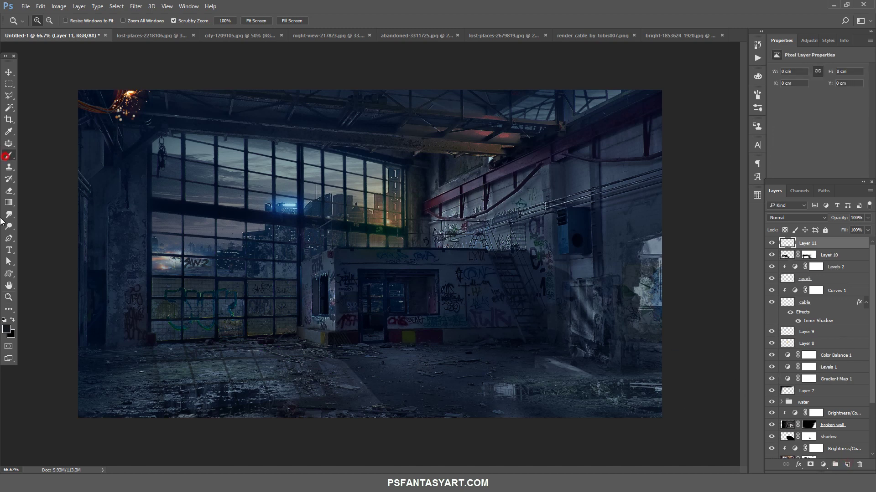
{"action": "left_click", "coordinate": [7, 329]}
{"action": "left_click", "coordinate": [564, 108]}
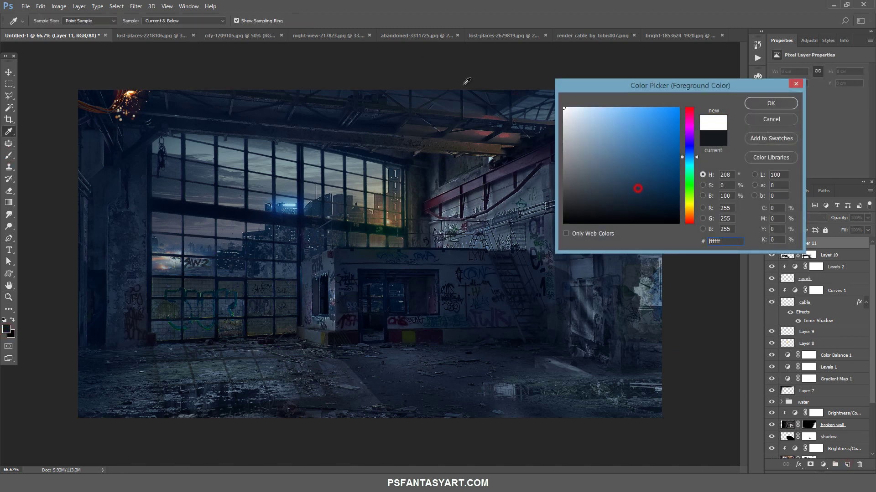
{"action": "left_click", "coordinate": [789, 109]}
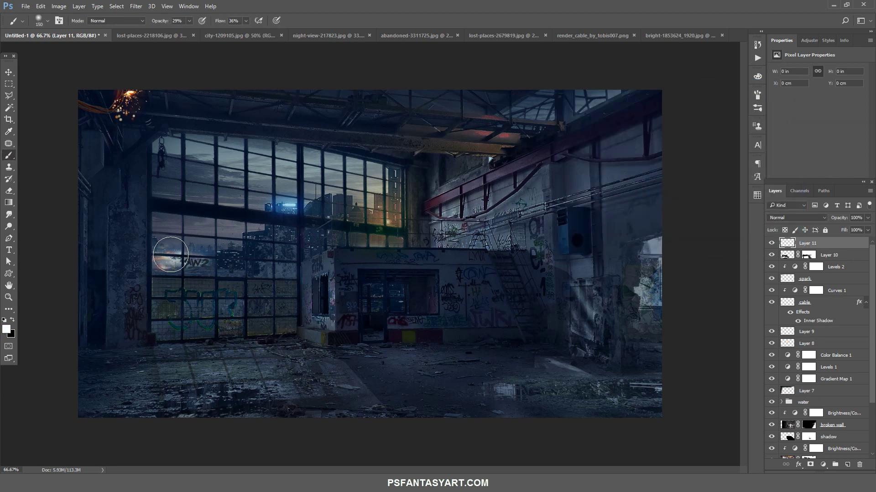
{"action": "key", "text": "bracketright"}
{"action": "key", "text": "bracketright"}
{"action": "key", "text": "bracketright"}
{"action": "left_click", "coordinate": [188, 21]}
{"action": "left_click_drag", "start_coordinate": [246, 21], "coordinate": [868, 328]}
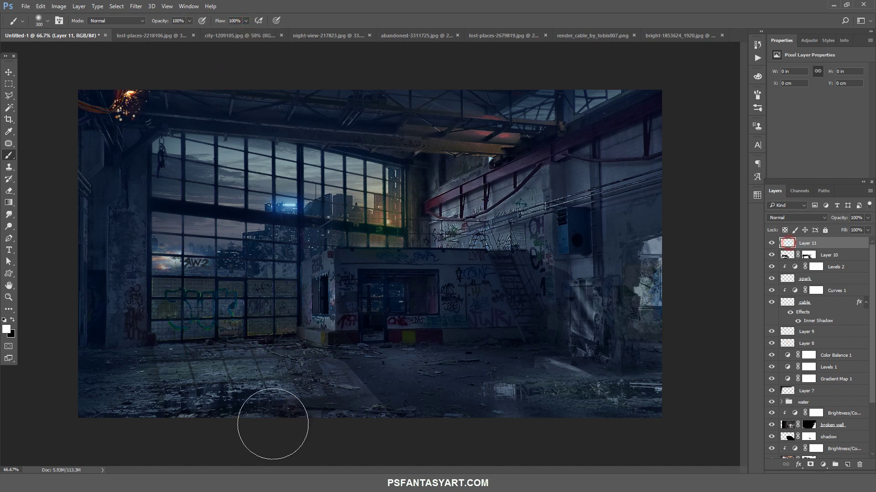
{"action": "key", "text": "bracketright"}
{"action": "key", "text": "bracketright"}
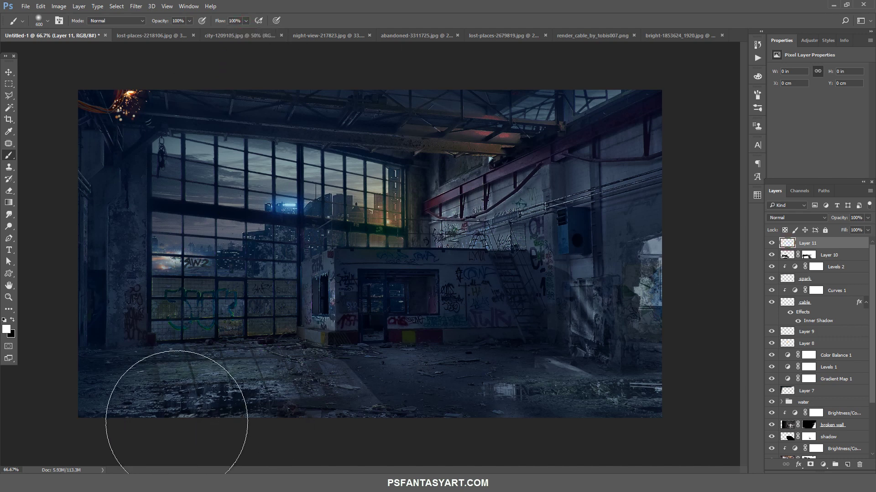
- Paint soft white glows across the lower-left, central and front floor
{"action": "left_click", "coordinate": [177, 415]}
{"action": "key", "text": "bracketleft"}
{"action": "key", "text": "bracketleft"}
{"action": "key", "text": "bracketleft"}
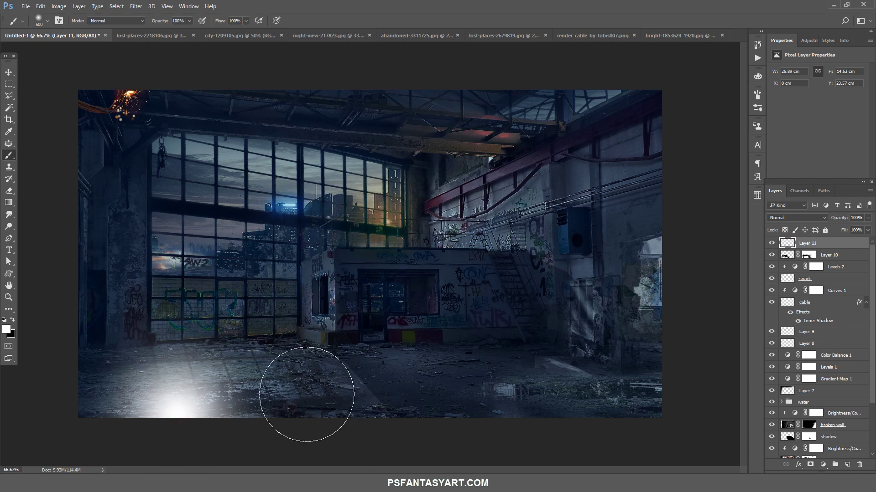
{"action": "left_click_drag", "start_coordinate": [271, 389], "coordinate": [301, 387]}
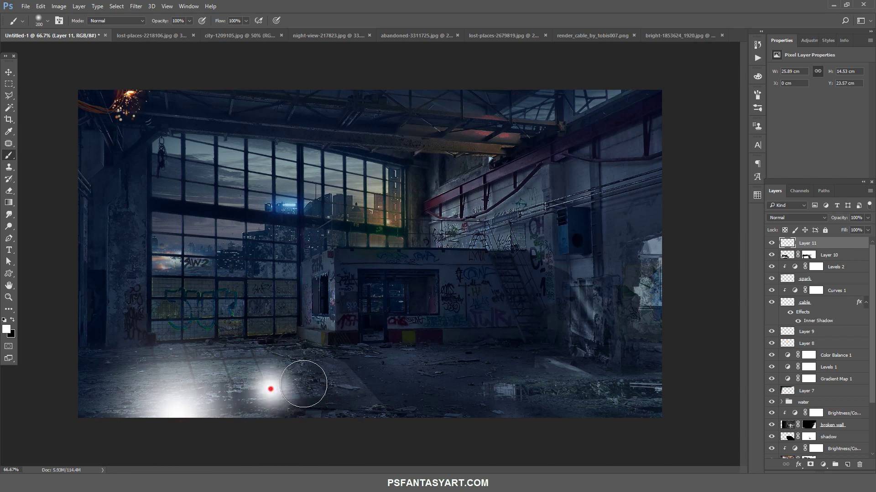
{"action": "left_click", "coordinate": [6, 328]}
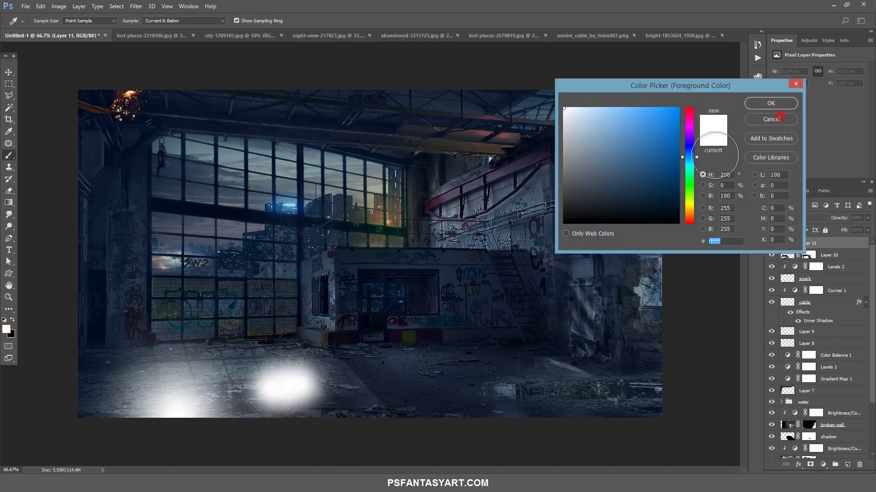
{"action": "left_click", "coordinate": [770, 103]}
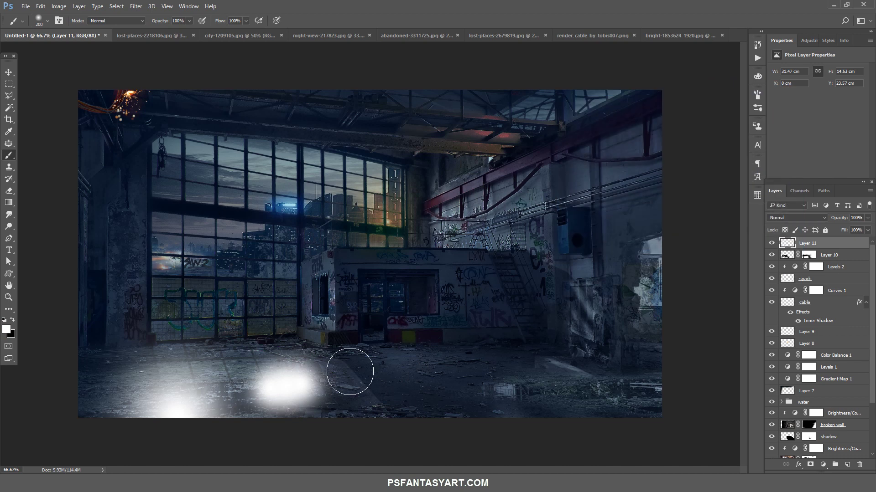
{"action": "left_click", "coordinate": [370, 352]}
{"action": "left_click", "coordinate": [338, 372]}
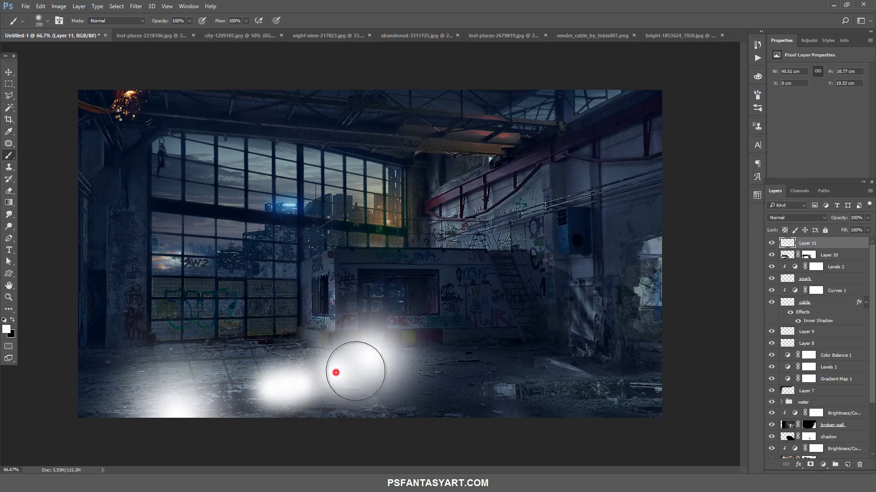
{"action": "key", "text": "bracketleft"}
{"action": "key", "text": "bracketleft"}
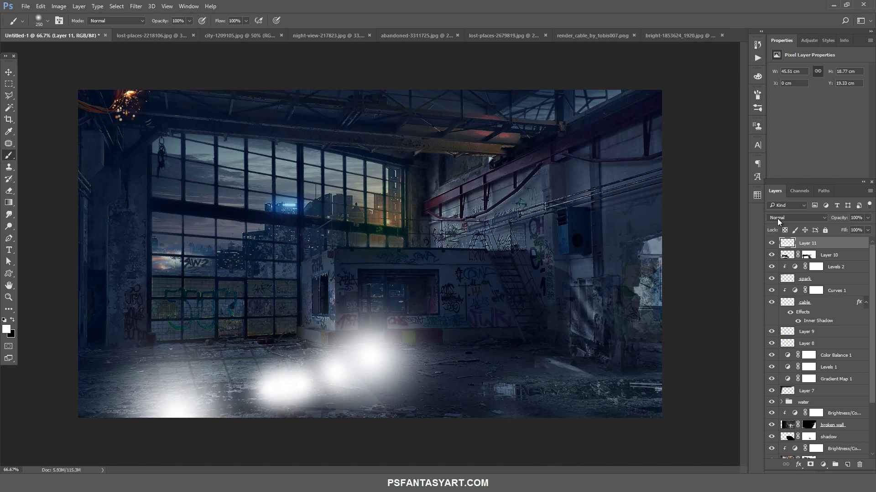
- Set Layer 11's blend mode to Overlay
{"action": "left_click", "coordinate": [796, 218]}
{"action": "key", "text": "Escape"}
{"action": "key", "text": "shift+alt+o"}
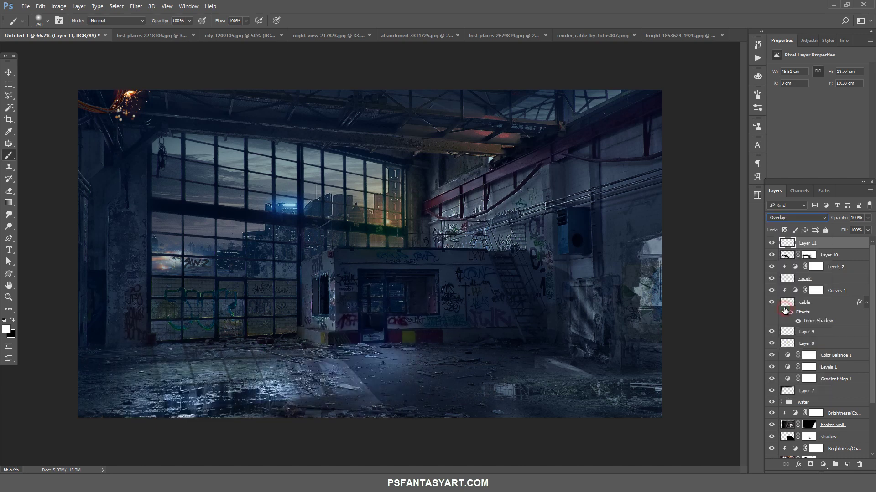
- Close the city, night-view, abandoned, lost-places, cable and bright source documents without saving
{"action": "left_click", "coordinate": [9, 296]}
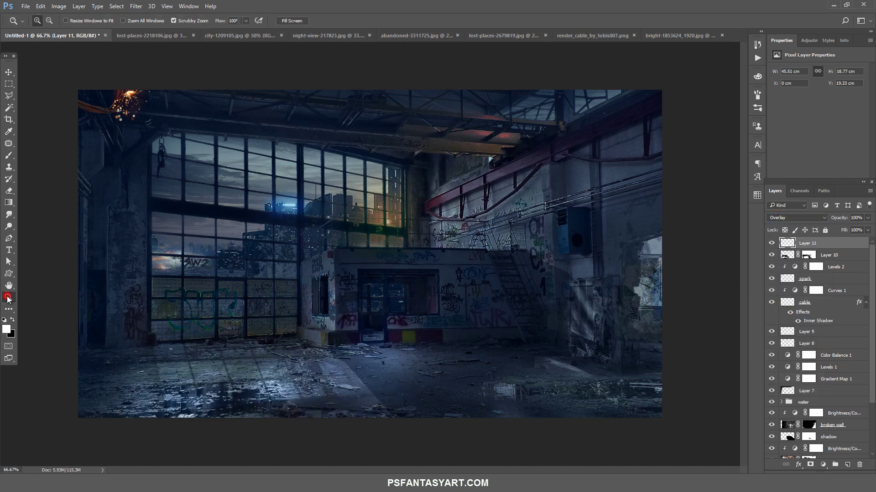
{"action": "left_click_drag", "start_coordinate": [238, 294], "coordinate": [228, 317]}
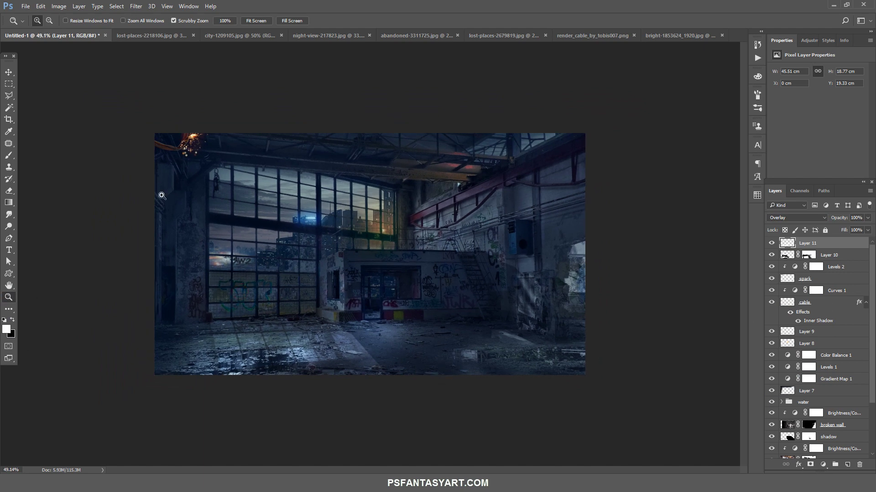
{"action": "left_click", "coordinate": [24, 7]}
{"action": "left_click", "coordinate": [282, 35]}
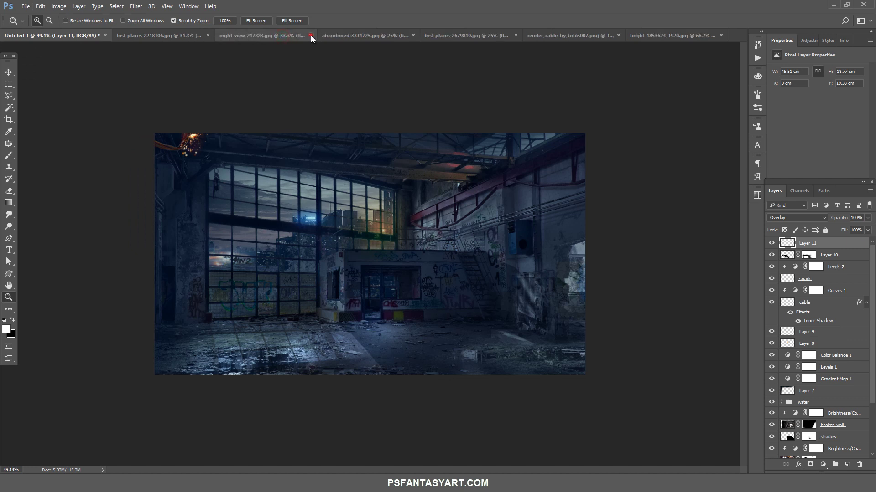
{"action": "left_click", "coordinate": [310, 35]}
{"action": "left_click", "coordinate": [355, 36]}
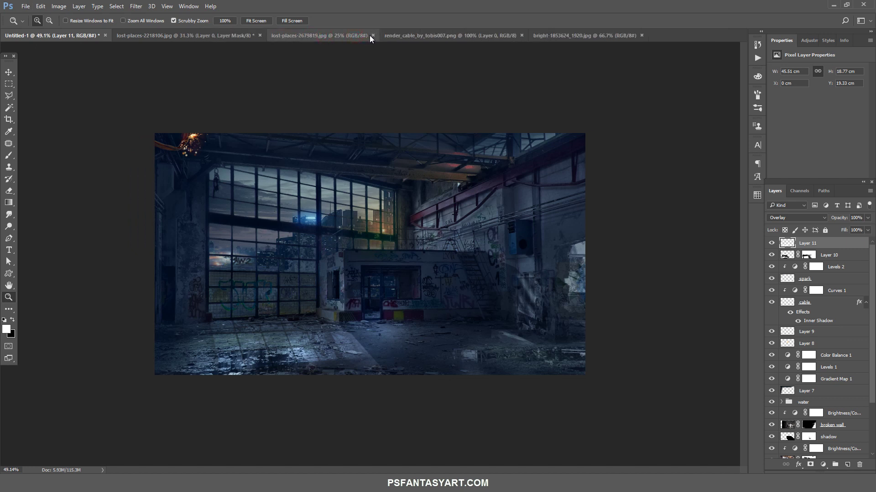
{"action": "left_click", "coordinate": [373, 35]}
{"action": "left_click", "coordinate": [408, 36]}
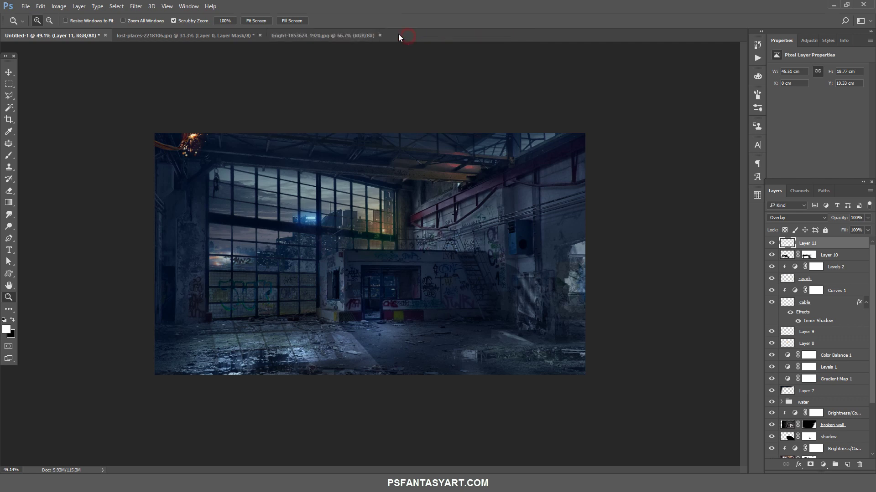
{"action": "left_click", "coordinate": [379, 35]}
{"action": "left_click", "coordinate": [260, 35]}
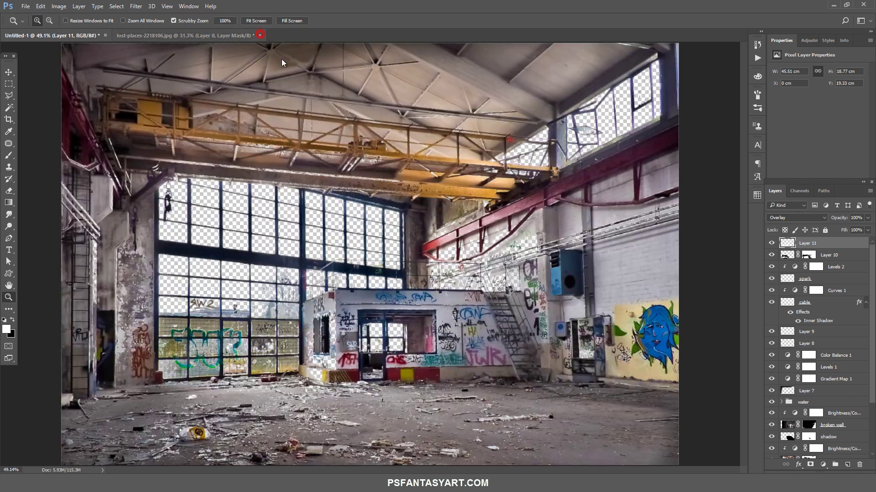
{"action": "left_click", "coordinate": [438, 183]}
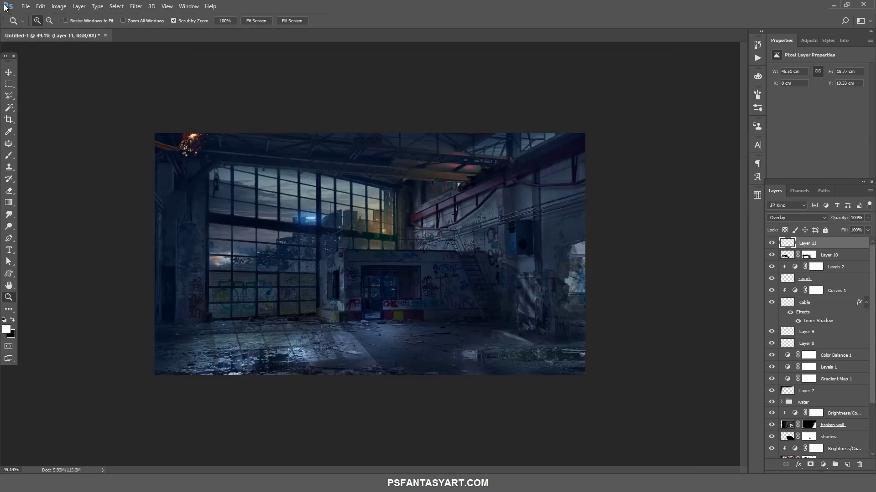
{"action": "left_click", "coordinate": [26, 6]}
- Open GoldLight, drag the flare into the composite, and blend it in Screen mode
{"action": "left_click", "coordinate": [37, 23]}
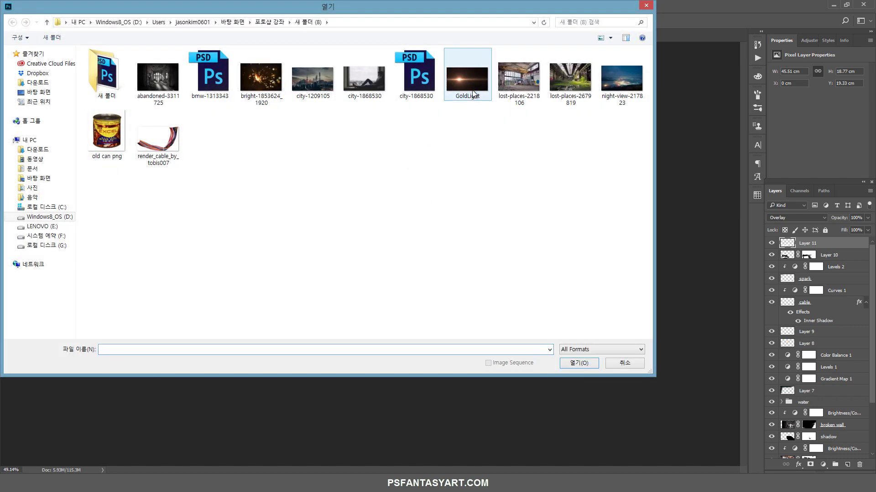
{"action": "double_click", "coordinate": [473, 94]}
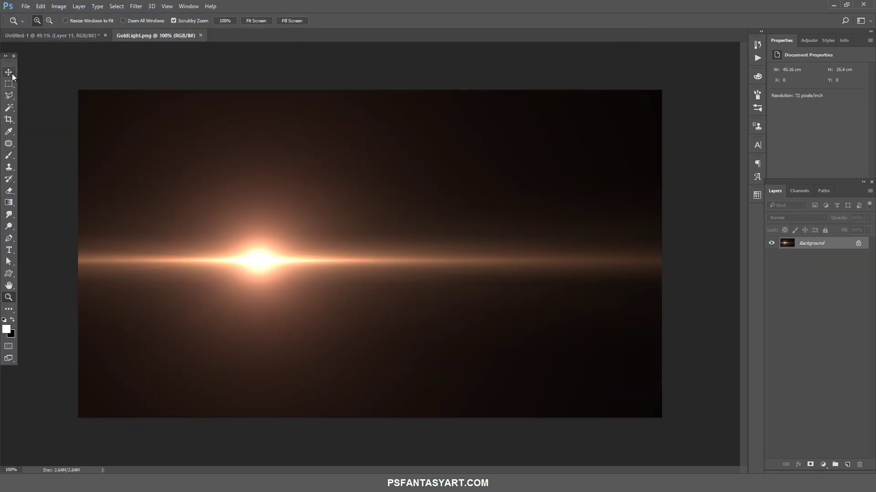
{"action": "left_click", "coordinate": [11, 73]}
{"action": "left_click_drag", "start_coordinate": [146, 123], "coordinate": [157, 124]}
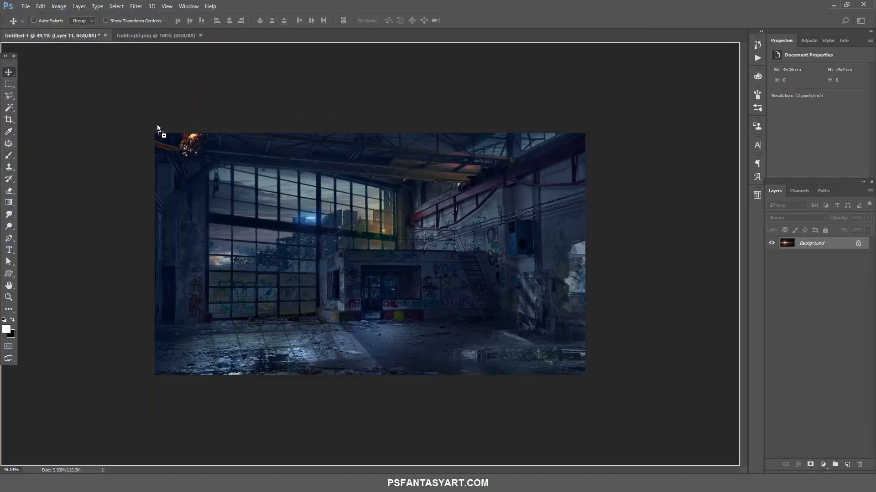
{"action": "left_click_drag", "start_coordinate": [242, 213], "coordinate": [40, 310]}
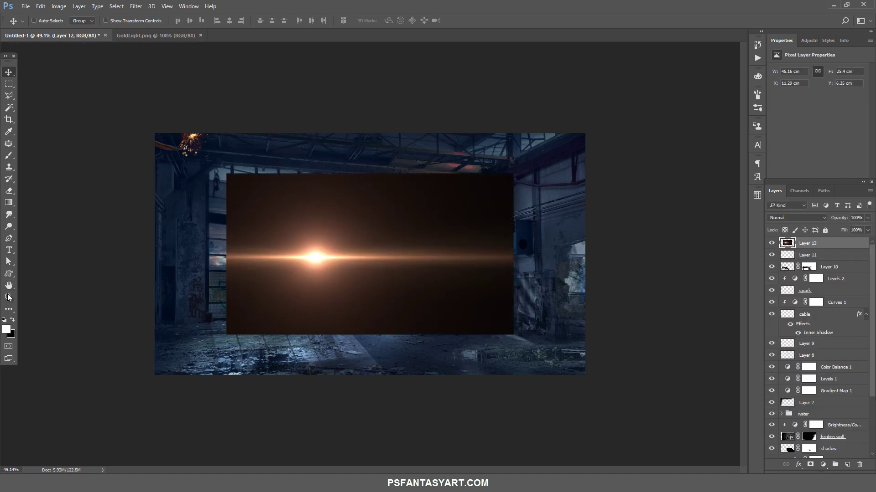
{"action": "left_click", "coordinate": [8, 298]}
{"action": "left_click", "coordinate": [233, 212]}
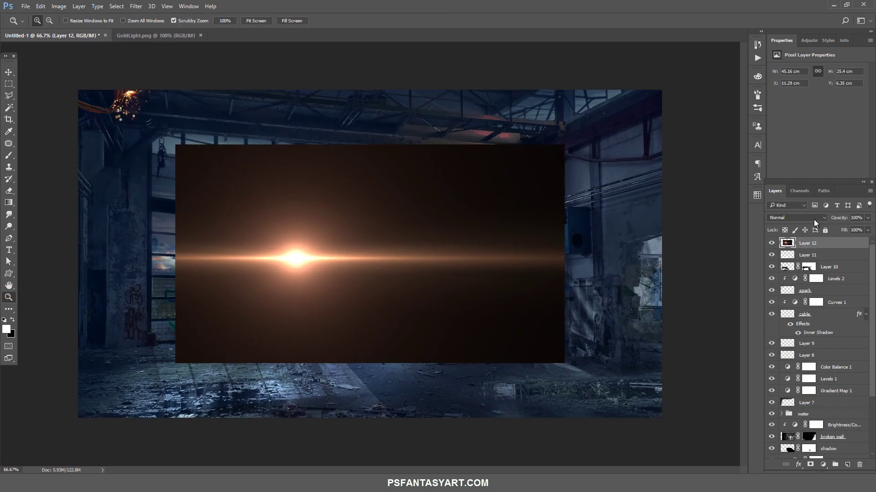
{"action": "left_click", "coordinate": [813, 220]}
{"action": "left_click", "coordinate": [791, 279]}
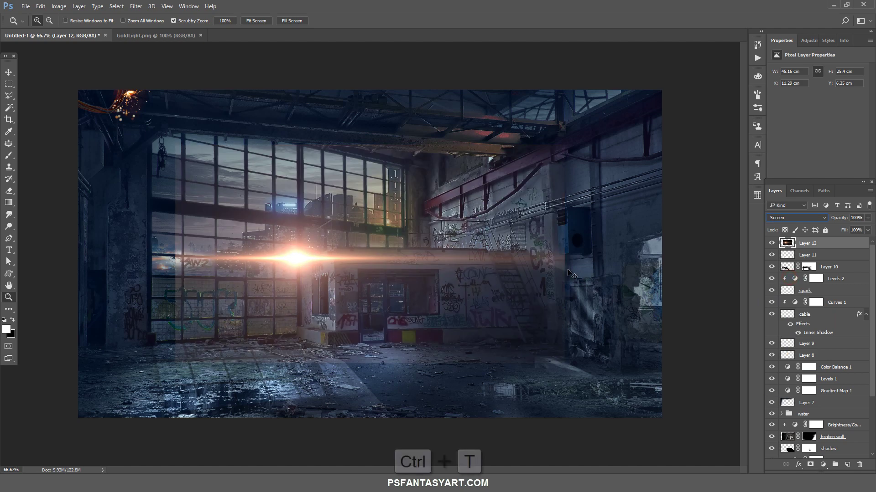
- Shrink the flare to about an eighth, flip it horizontally, tilt it ~10°, and commit
{"action": "key", "text": "ctrl+t"}
{"action": "mouse_move", "coordinate": [565, 144]}
{"action": "left_mouse_down"}
{"action": "mouse_move", "coordinate": [402, 256]}
{"action": "mouse_move", "coordinate": [266, 236]}
{"action": "left_mouse_up"}
{"action": "right_click", "coordinate": [458, 215]}
{"action": "left_click", "coordinate": [500, 352]}
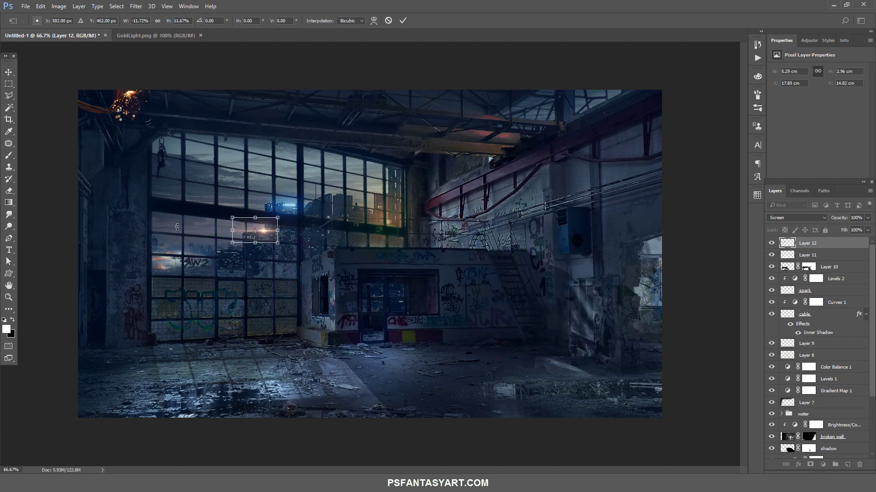
{"action": "left_click_drag", "start_coordinate": [177, 227], "coordinate": [170, 216]}
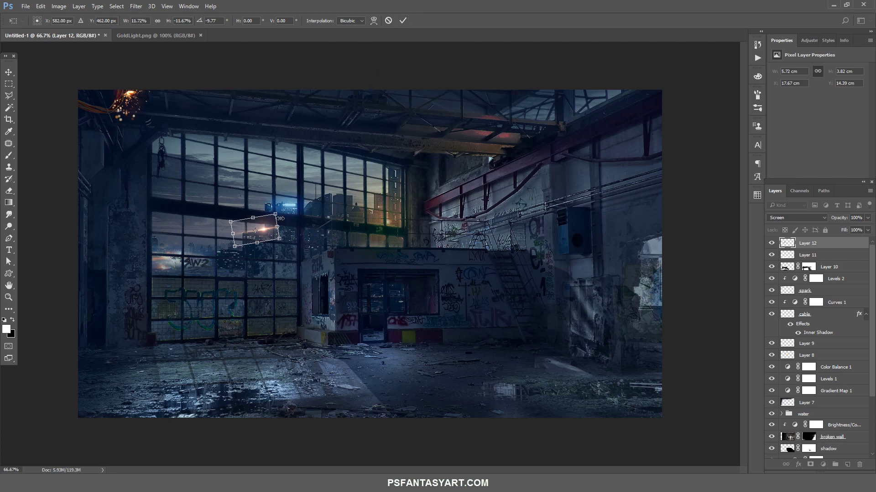
{"action": "left_click_drag", "start_coordinate": [276, 215], "coordinate": [275, 215]}
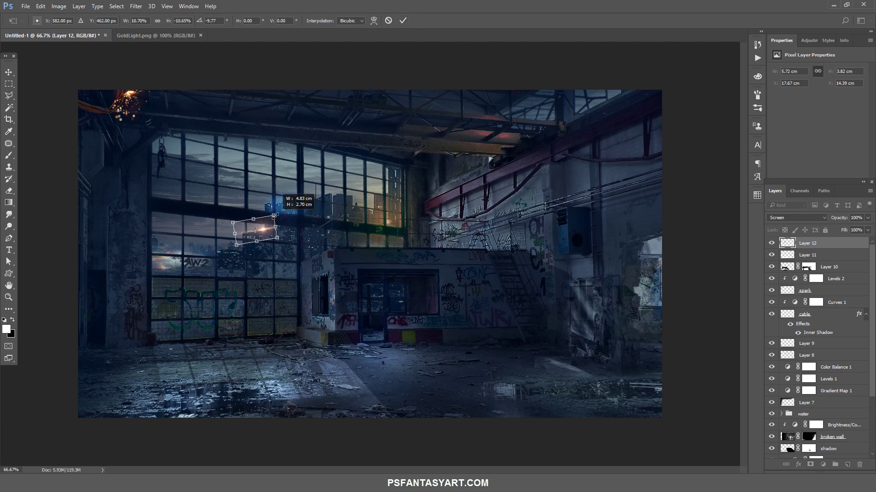
{"action": "left_click", "coordinate": [403, 20]}
- Erase the gold flare's hard edges on Layer 12 with a size-150 eraser
{"action": "key", "text": "z"}
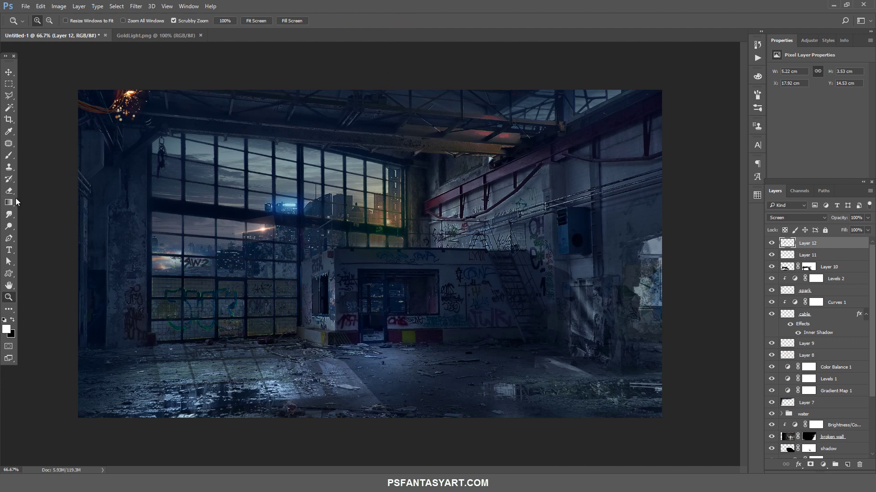
{"action": "left_click", "coordinate": [8, 191]}
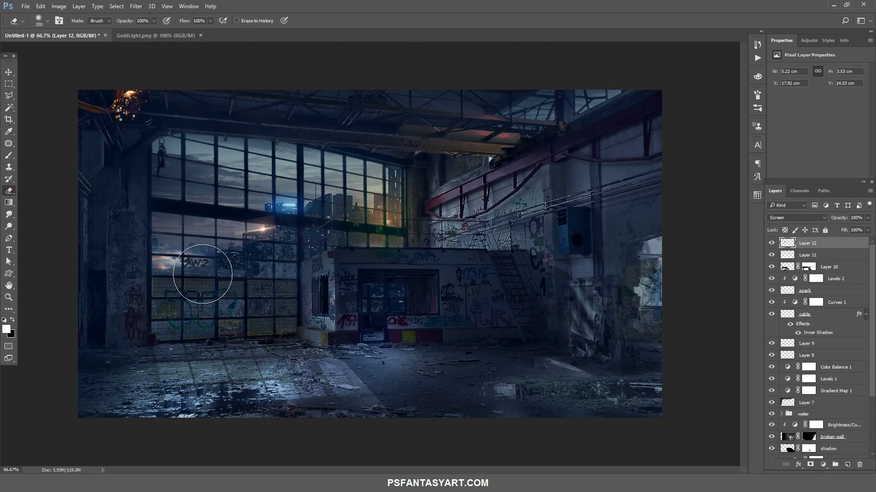
{"action": "key", "text": "bracketleft"}
{"action": "key", "text": "bracketleft"}
{"action": "mouse_move", "coordinate": [223, 264]}
{"action": "left_mouse_down"}
{"action": "mouse_move", "coordinate": [223, 241]}
{"action": "mouse_move", "coordinate": [293, 233]}
{"action": "mouse_move", "coordinate": [211, 246]}
{"action": "left_mouse_up"}
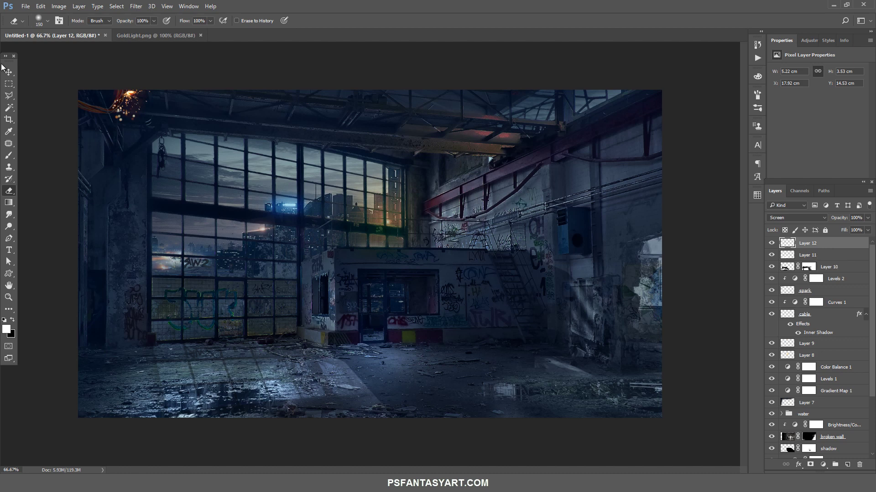
- Open city-1868530 and drag the seated-man layer into the factory composite as Layer 13
{"action": "left_click", "coordinate": [28, 6]}
{"action": "left_click", "coordinate": [36, 27]}
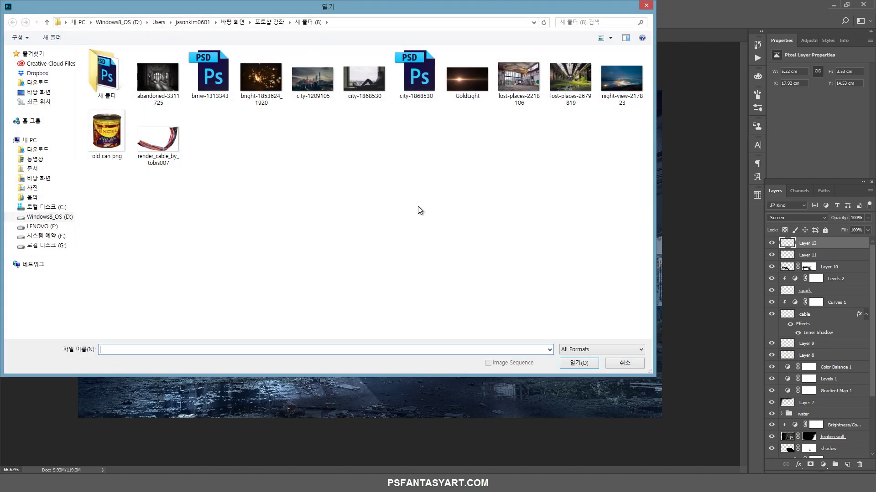
{"action": "left_click", "coordinate": [399, 81]}
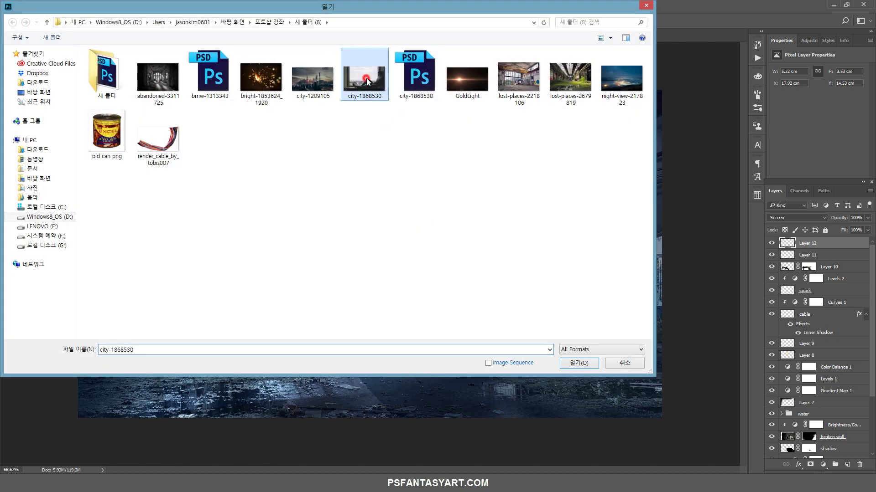
{"action": "left_click", "coordinate": [578, 363]}
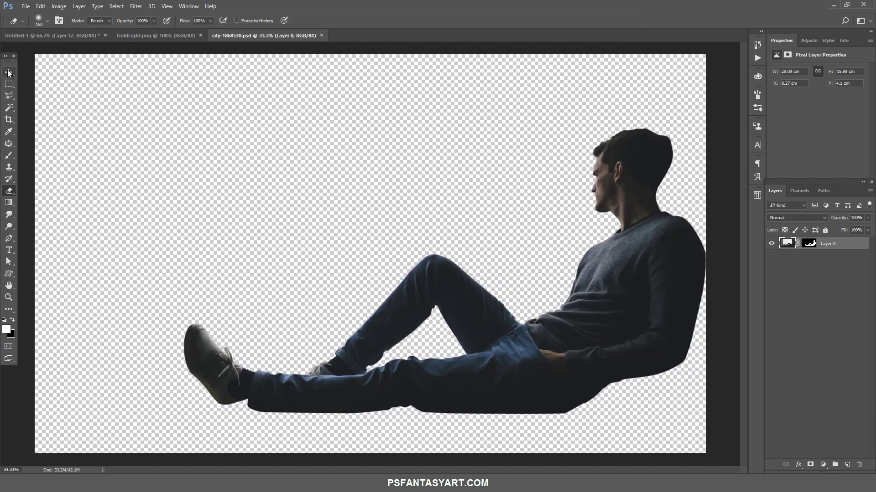
{"action": "left_click", "coordinate": [9, 73]}
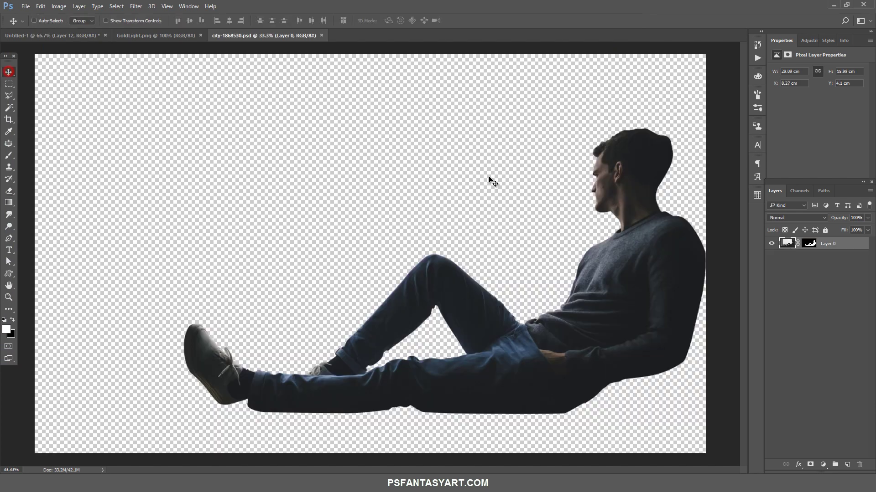
{"action": "mouse_move", "coordinate": [488, 182]}
{"action": "left_mouse_down"}
{"action": "mouse_move", "coordinate": [82, 36]}
{"action": "mouse_move", "coordinate": [173, 210]}
{"action": "left_mouse_up"}
{"action": "key", "text": "ctrl+t"}
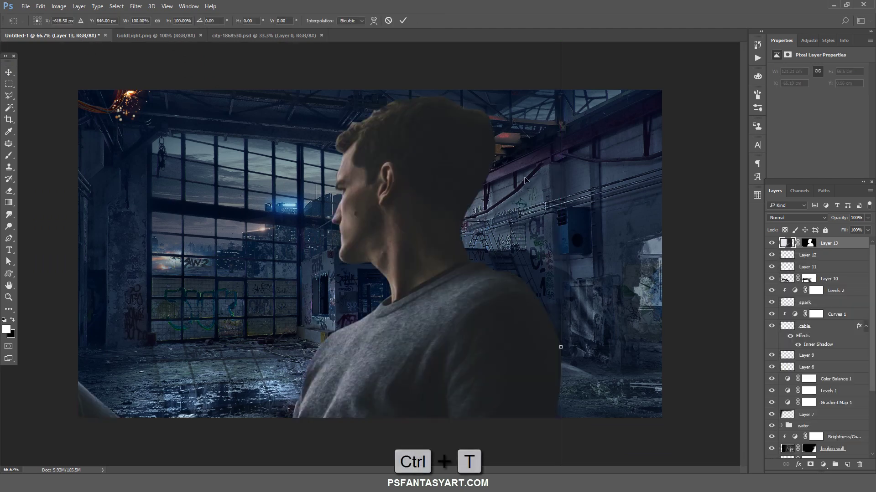
- Scale the man to about 8.7% and place him on the floor below the big window
{"action": "left_click_drag", "start_coordinate": [121, 23], "coordinate": [90, 22]}
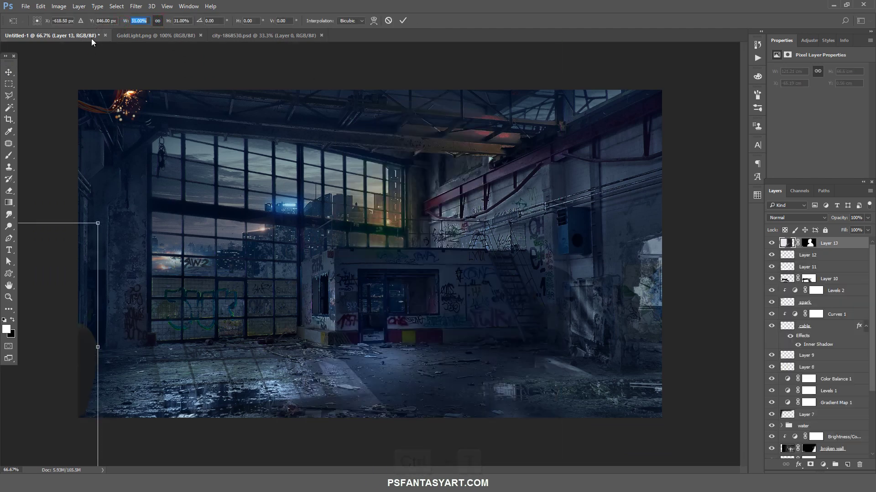
{"action": "left_click_drag", "start_coordinate": [32, 410], "coordinate": [410, 247]}
{"action": "mouse_move", "coordinate": [465, 91]}
{"action": "left_mouse_down"}
{"action": "mouse_move", "coordinate": [334, 206]}
{"action": "mouse_move", "coordinate": [286, 325]}
{"action": "left_mouse_up"}
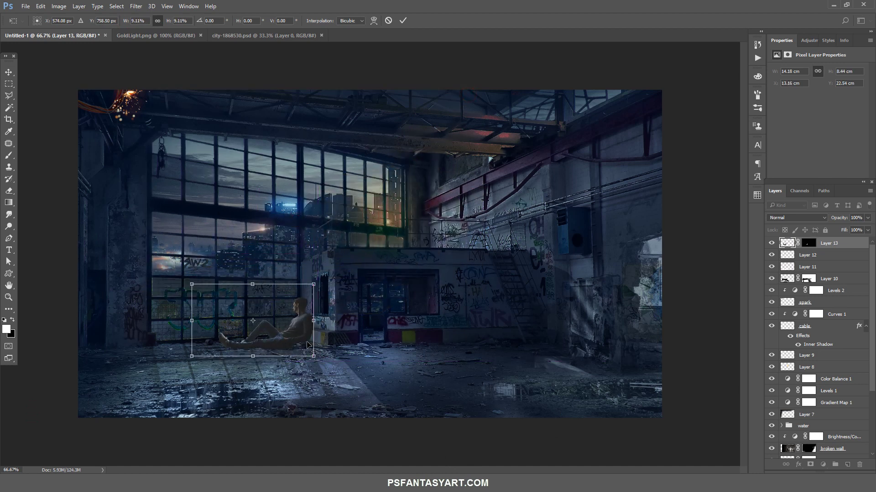
{"action": "left_click_drag", "start_coordinate": [314, 286], "coordinate": [310, 287]}
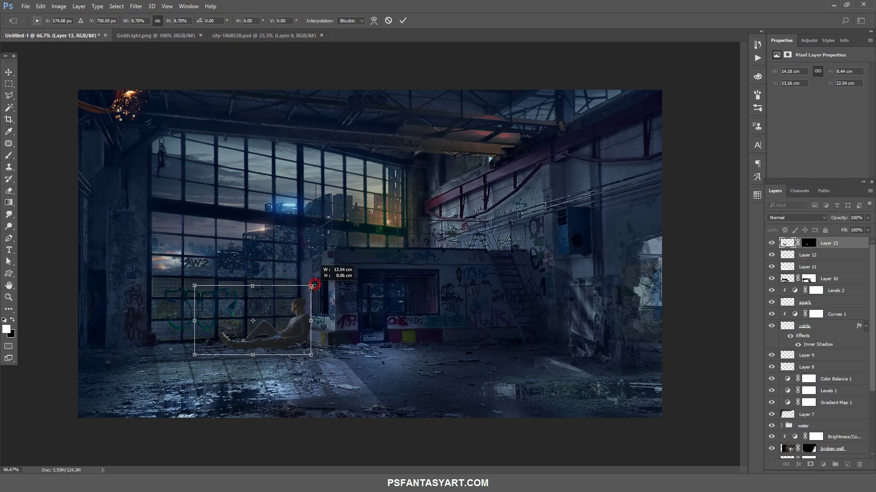
{"action": "left_click", "coordinate": [403, 20]}
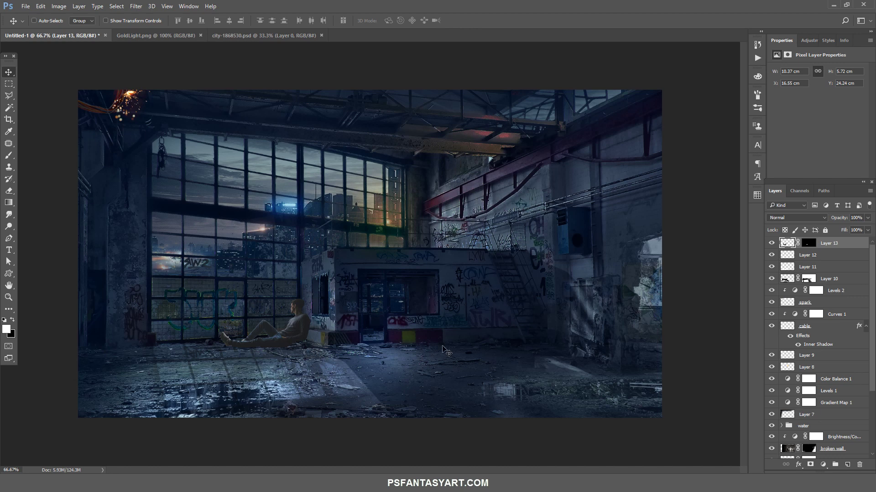
- Add a clipped Brightness/Contrast adjustment with brightness -25 and contrast 35 to darken the man
{"action": "left_click", "coordinate": [824, 465]}
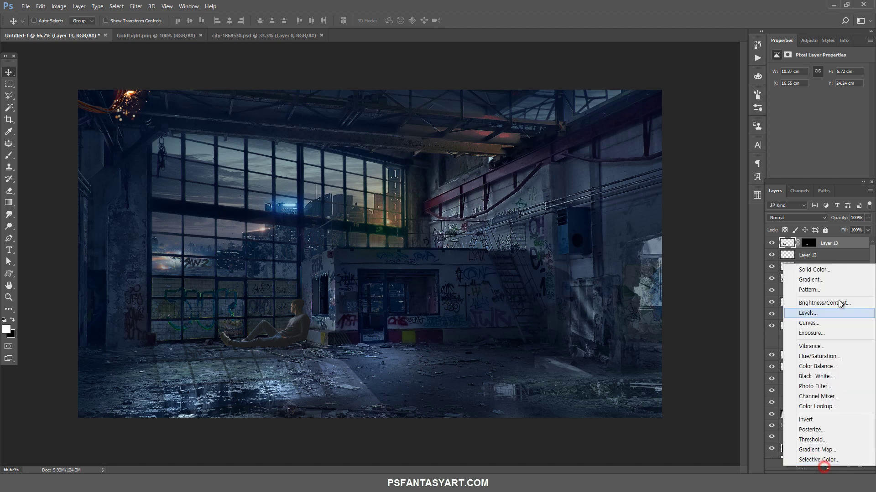
{"action": "left_click", "coordinate": [839, 304]}
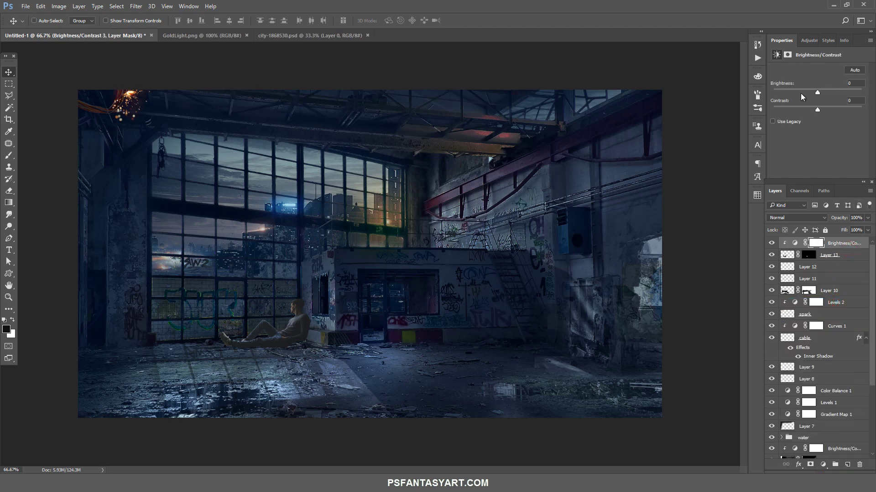
{"action": "left_click_drag", "start_coordinate": [817, 94], "coordinate": [808, 94]}
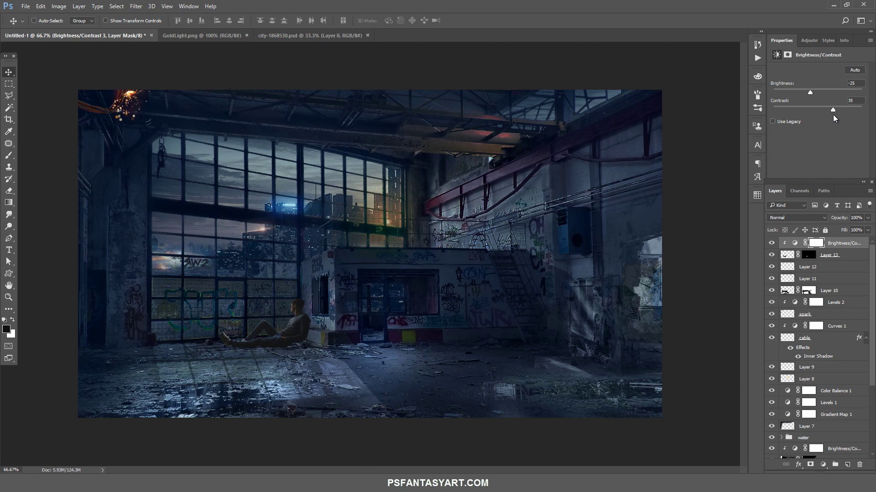
- Add a clipped Curves adjustment shaped into a gentle S-curve above the man
{"action": "left_click", "coordinate": [823, 465]}
{"action": "left_click", "coordinate": [803, 322]}
{"action": "left_click", "coordinate": [850, 249], "text": "alt"}
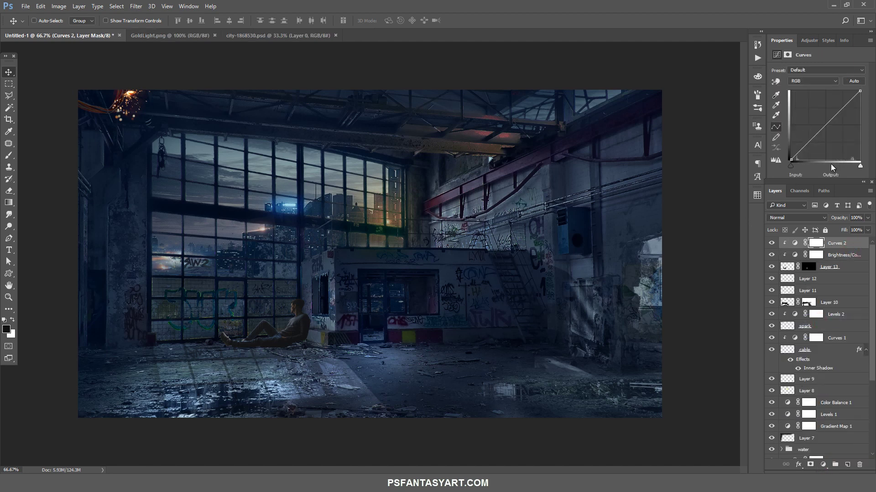
{"action": "left_click", "coordinate": [812, 140]}
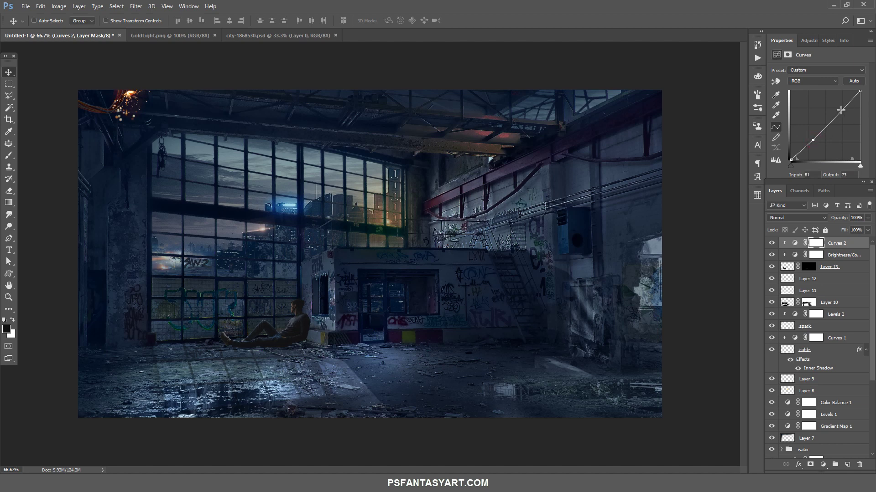
{"action": "left_click", "coordinate": [838, 112]}
{"action": "left_click_drag", "start_coordinate": [838, 113], "coordinate": [835, 113]}
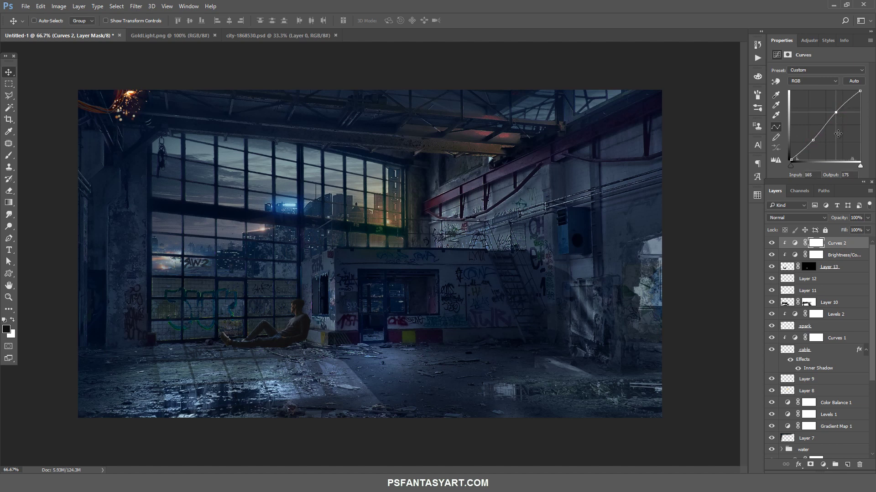
{"action": "left_click_drag", "start_coordinate": [835, 112], "coordinate": [835, 111]}
{"action": "left_click", "coordinate": [812, 140]}
{"action": "left_click", "coordinate": [846, 465]}
- Create a clipped layer and set up a near-black brush at size 30
{"action": "key", "text": "x"}
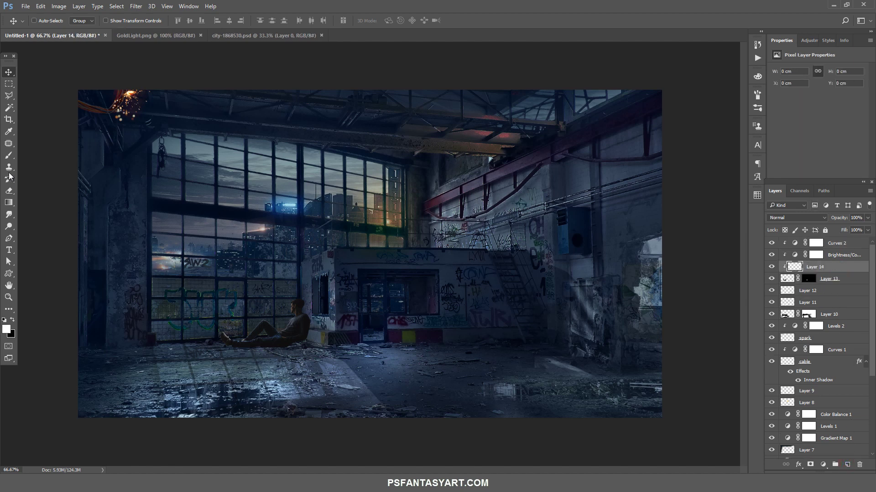
{"action": "key", "text": "b"}
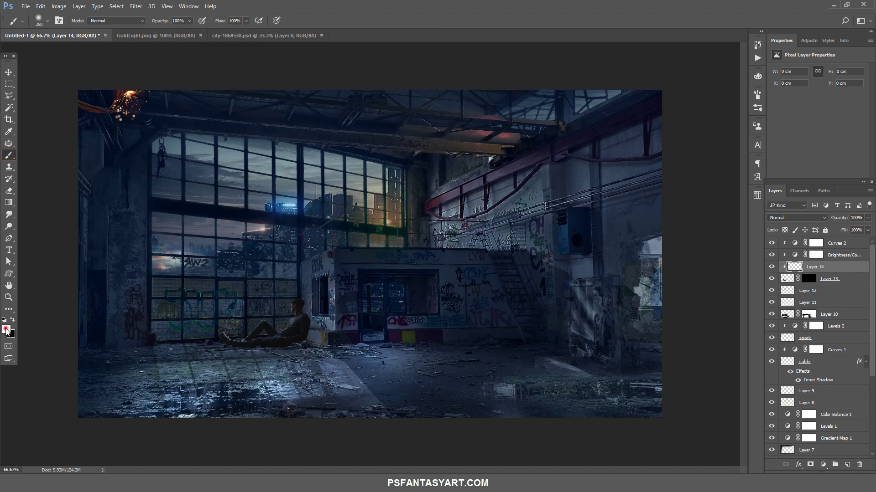
{"action": "left_click", "coordinate": [7, 329]}
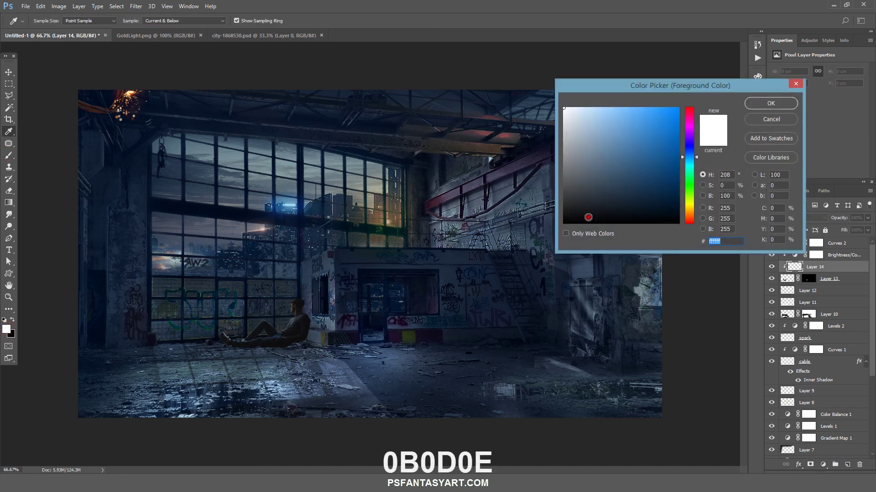
{"action": "left_click", "coordinate": [588, 217]}
{"action": "left_click", "coordinate": [768, 104]}
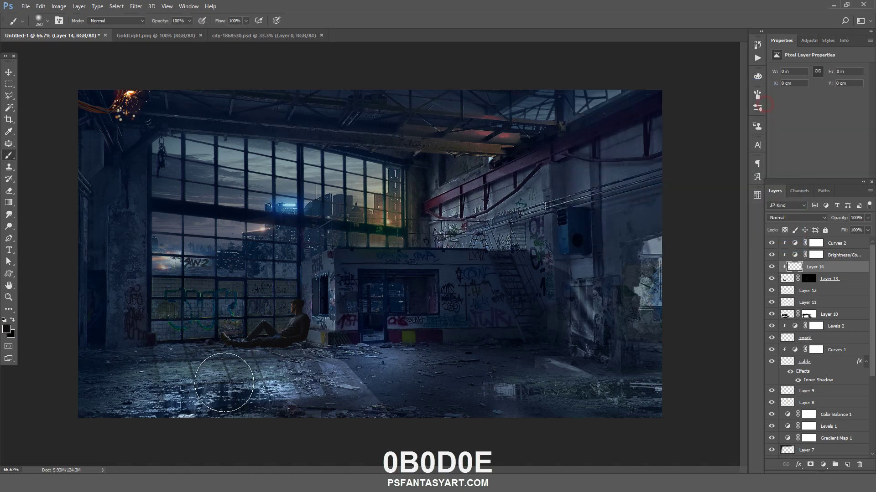
{"action": "scroll", "coordinate": [240, 349], "scroll_direction": "up", "scroll_amount": 2}
{"action": "key", "text": "bracketleft"}
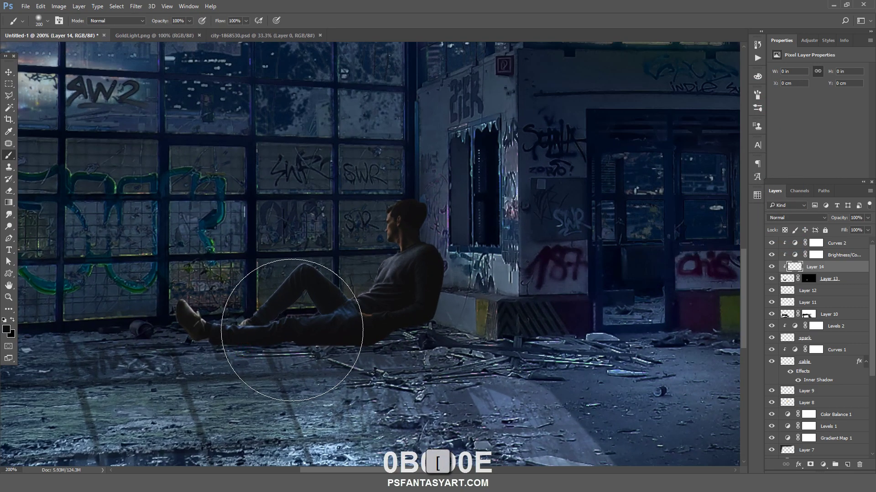
{"action": "key", "text": "bracketleft"}
{"action": "key", "text": "bracketleft"}
{"action": "key", "text": "bracketleft"}
{"action": "key", "text": "bracketleft"}
{"action": "key", "text": "bracketleft"}
{"action": "key", "text": "bracketleft"}
- Paint dark shading over the man's shin and thigh and lower the layer opacity to about 32%
{"action": "left_click_drag", "start_coordinate": [301, 270], "coordinate": [255, 321]}
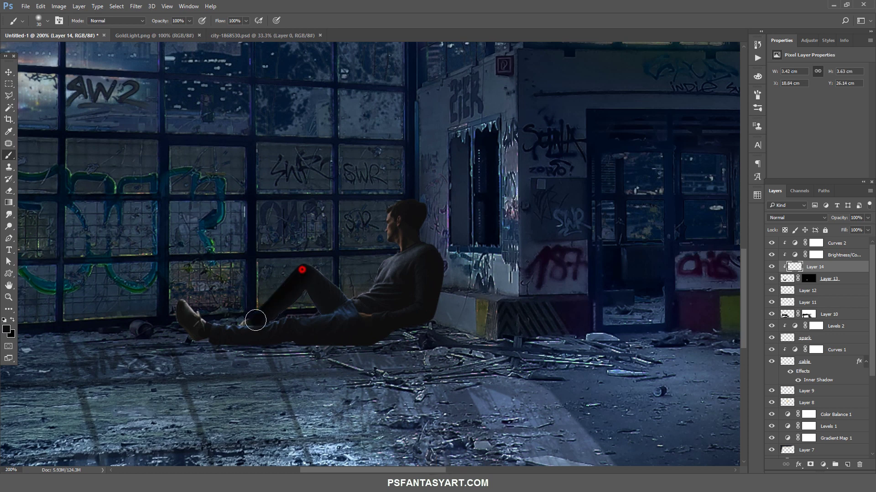
{"action": "left_click_drag", "start_coordinate": [333, 295], "coordinate": [265, 311]}
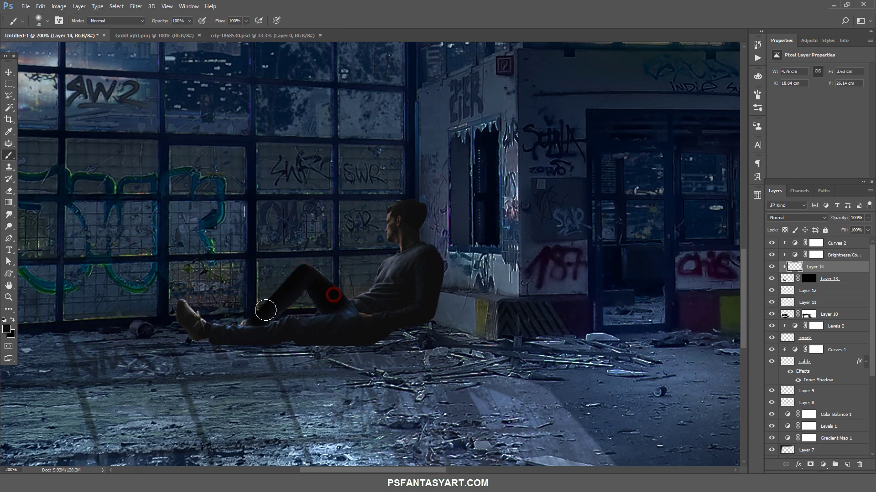
{"action": "left_click", "coordinate": [866, 218]}
{"action": "left_click_drag", "start_coordinate": [849, 228], "coordinate": [836, 228]}
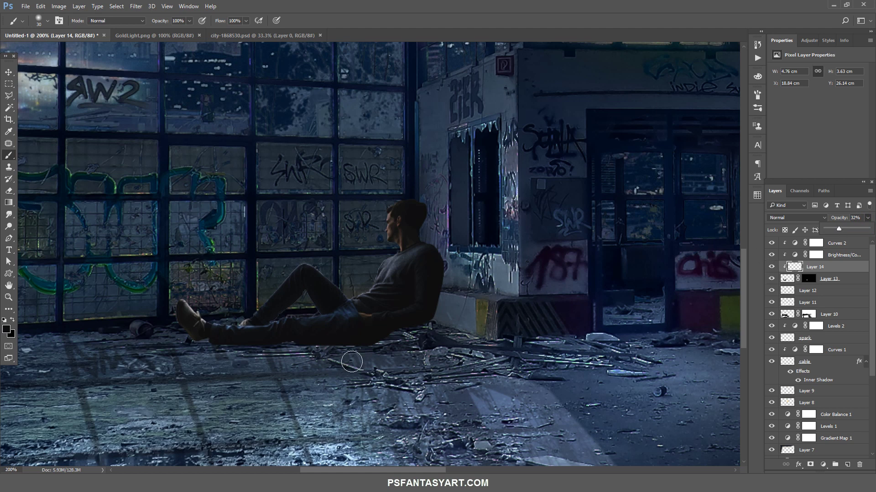
- Paint more shadow along the leg and under the shoe with a slightly larger brush
{"action": "key", "text": "bracketright"}
{"action": "mouse_move", "coordinate": [203, 345]}
{"action": "left_mouse_down"}
{"action": "mouse_move", "coordinate": [405, 330]}
{"action": "mouse_move", "coordinate": [444, 310]}
{"action": "left_mouse_up"}
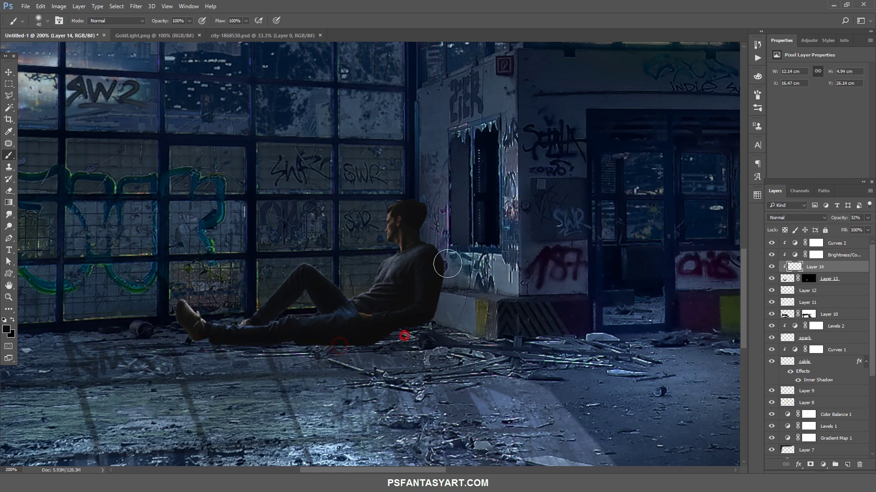
{"action": "left_click_drag", "start_coordinate": [186, 351], "coordinate": [192, 344]}
{"action": "left_click", "coordinate": [8, 298]}
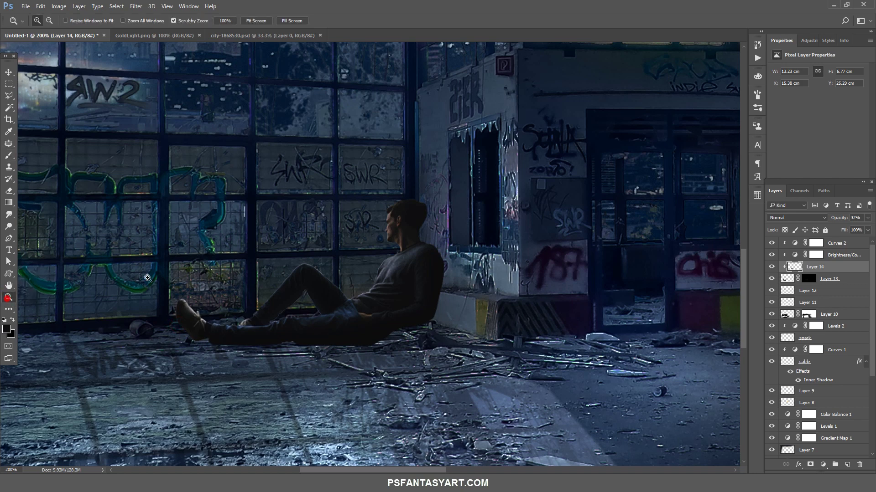
{"action": "scroll", "coordinate": [429, 330], "scroll_direction": "down", "scroll_amount": 3}
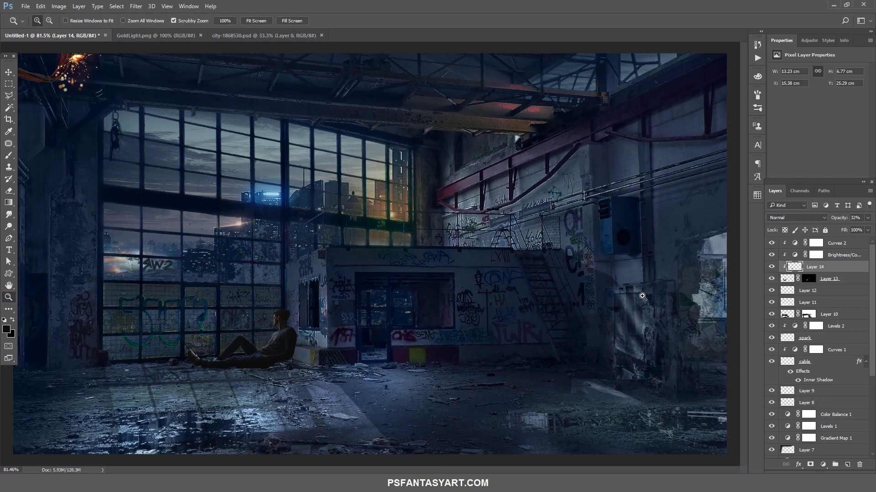
- Duplicate Layer 13, remove the copy's mask, and blacken it with Lightness -100
{"action": "left_click", "coordinate": [829, 279]}
{"action": "key", "text": "ctrl+j"}
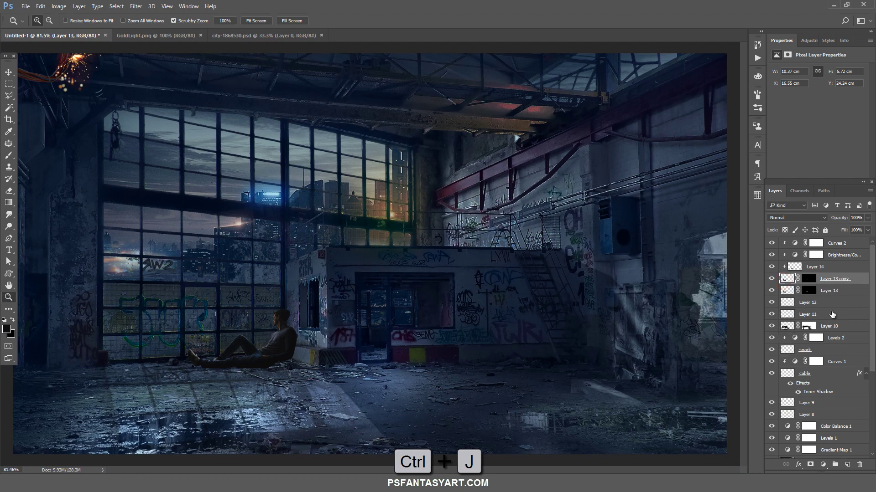
{"action": "right_click", "coordinate": [808, 290]}
{"action": "left_click", "coordinate": [790, 323]}
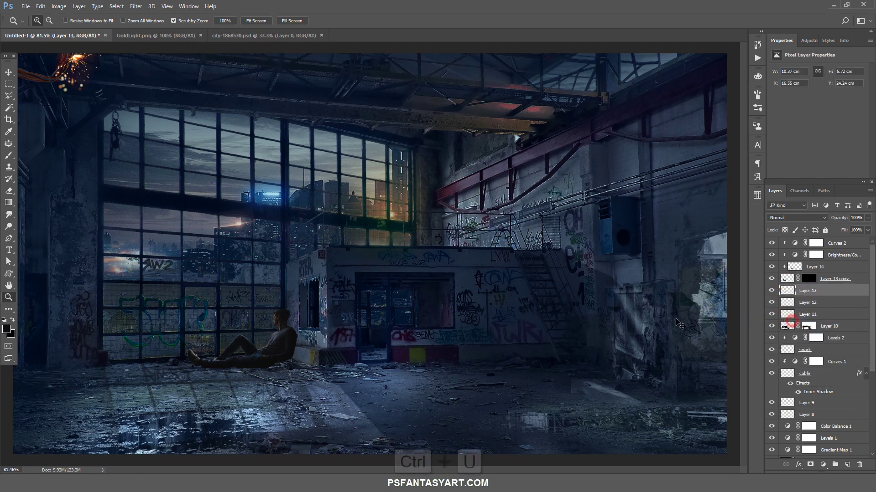
{"action": "key", "text": "ctrl+u"}
{"action": "left_click_drag", "start_coordinate": [646, 341], "coordinate": [602, 341]}
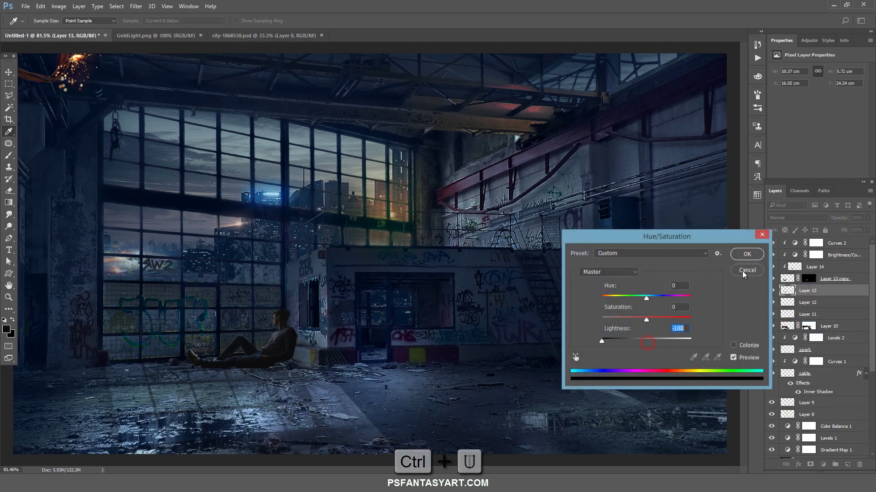
{"action": "left_click", "coordinate": [747, 254]}
- Flip the black silhouette vertically, move it down onto the floor and skew it
{"action": "key", "text": "ctrl+t"}
{"action": "right_click", "coordinate": [300, 279]}
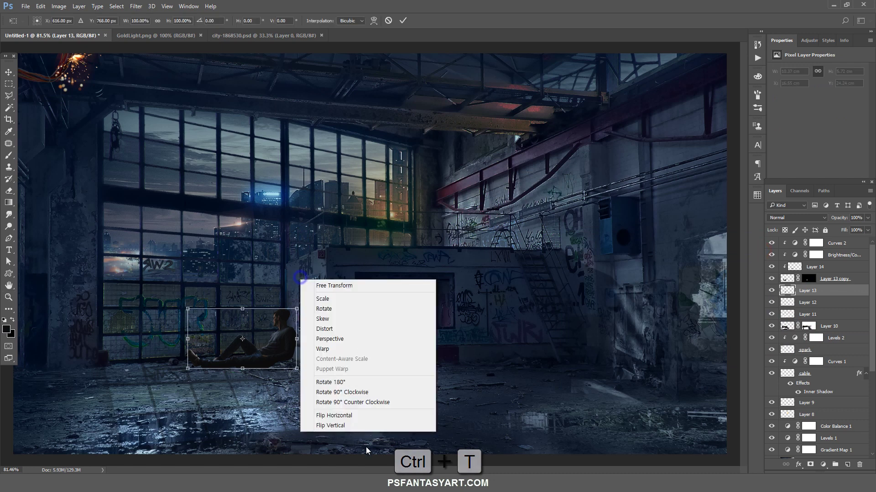
{"action": "left_click", "coordinate": [330, 425]}
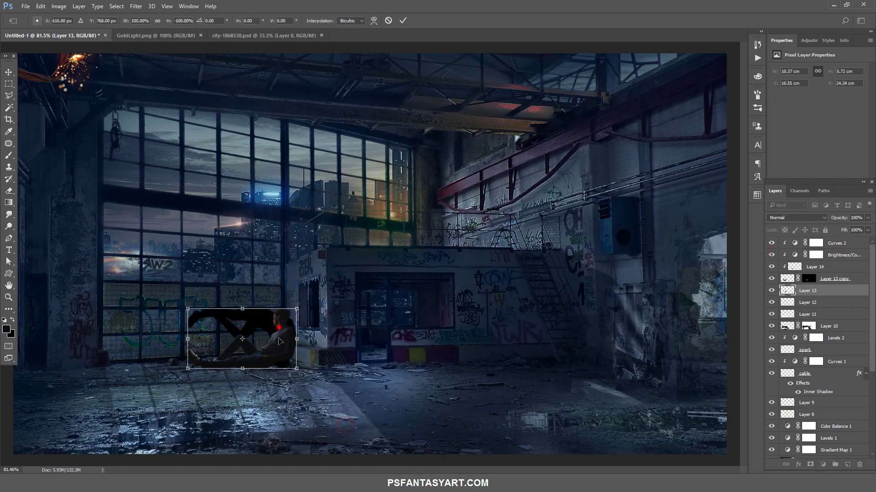
{"action": "mouse_move", "coordinate": [280, 341]}
{"action": "left_mouse_down"}
{"action": "mouse_move", "coordinate": [280, 394]}
{"action": "mouse_move", "coordinate": [318, 416]}
{"action": "left_mouse_up"}
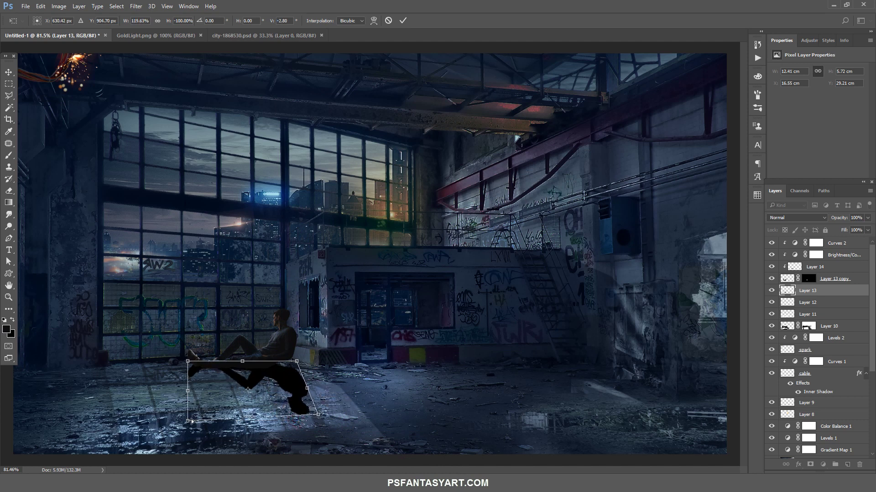
{"action": "left_click_drag", "start_coordinate": [297, 361], "coordinate": [295, 358]}
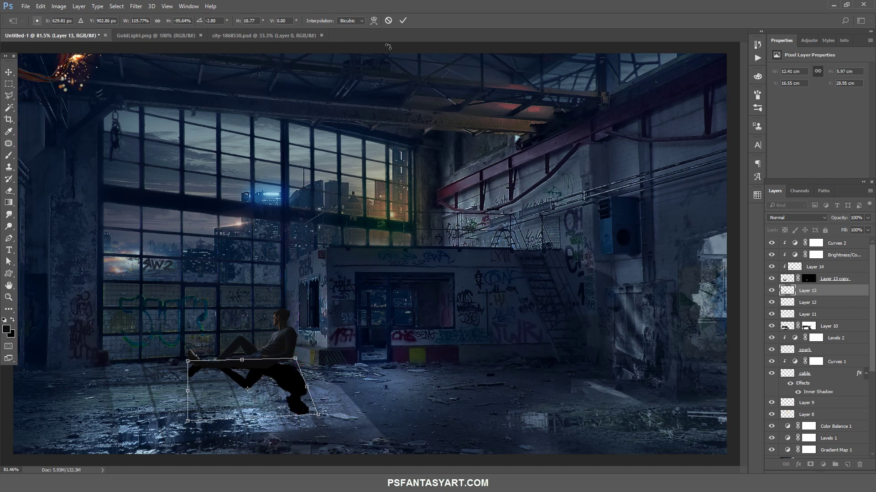
{"action": "left_click", "coordinate": [401, 20]}
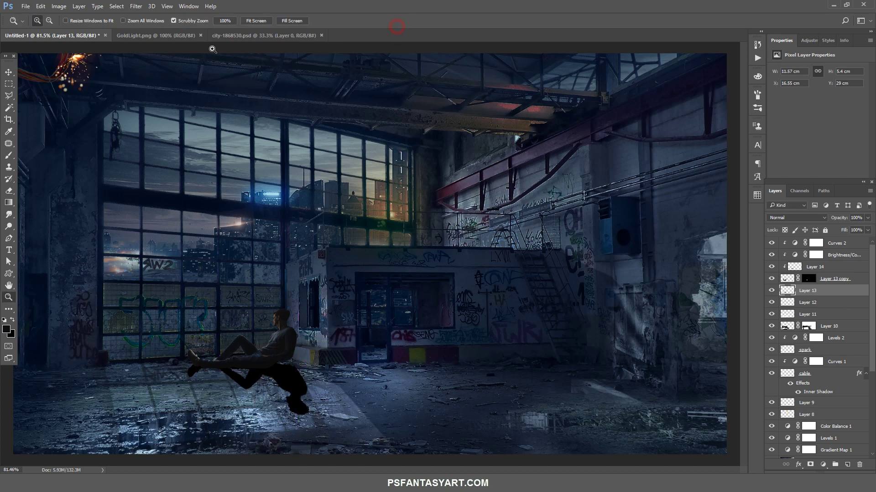
- Fade the shadow layer to about 48% opacity
{"action": "left_click", "coordinate": [7, 73]}
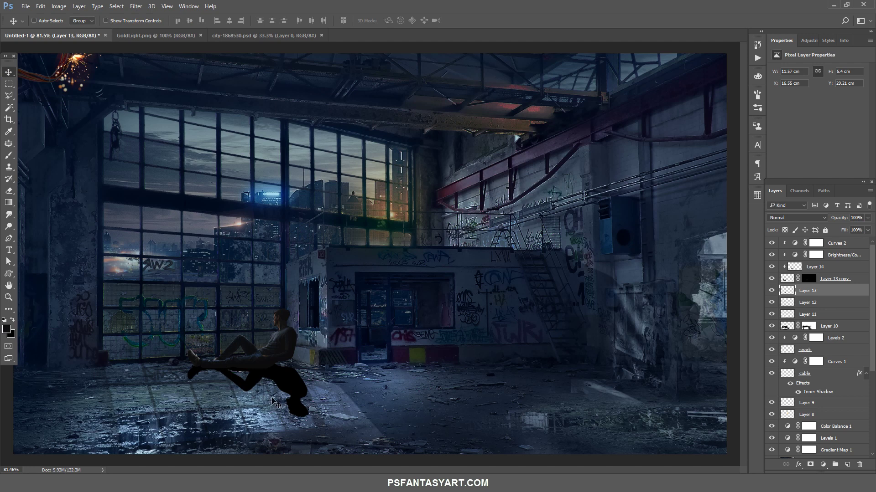
{"action": "left_click", "coordinate": [867, 218]}
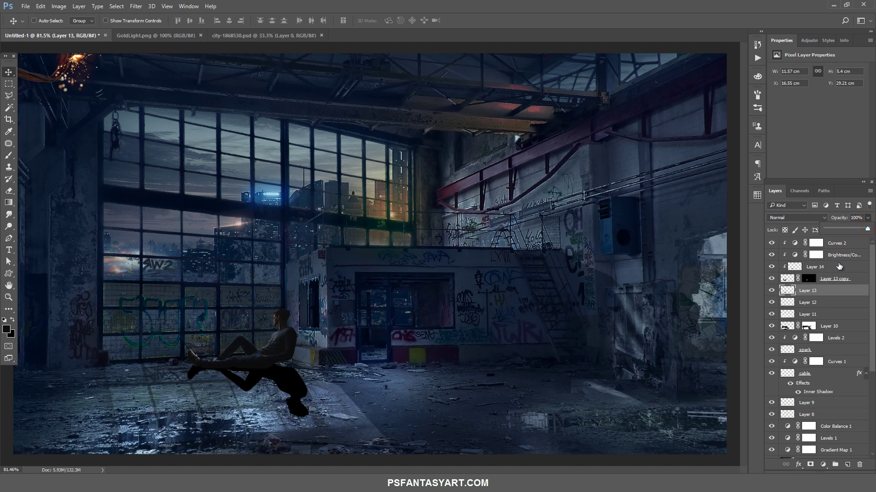
{"action": "left_click", "coordinate": [791, 290]}
{"action": "left_click", "coordinate": [867, 219]}
{"action": "left_click_drag", "start_coordinate": [867, 229], "coordinate": [843, 230]}
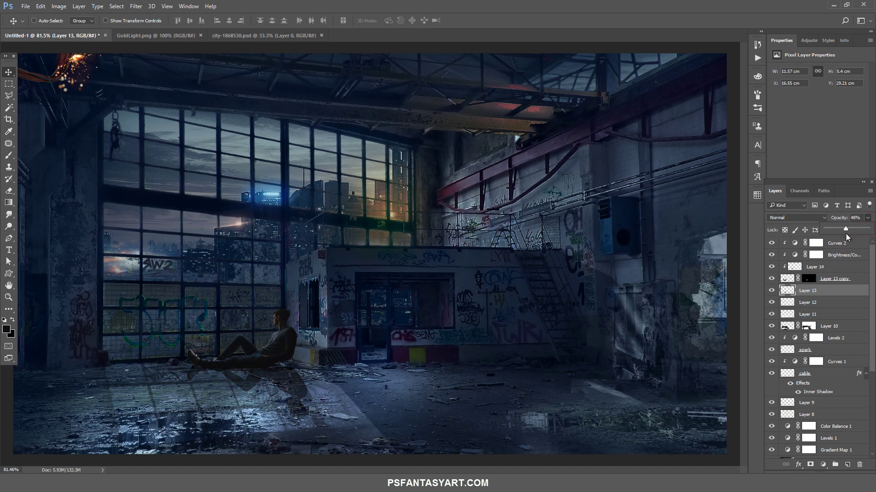
- Delete the stray empty layer and select the shadow layer, Layer 13
{"action": "left_click", "coordinate": [808, 302]}
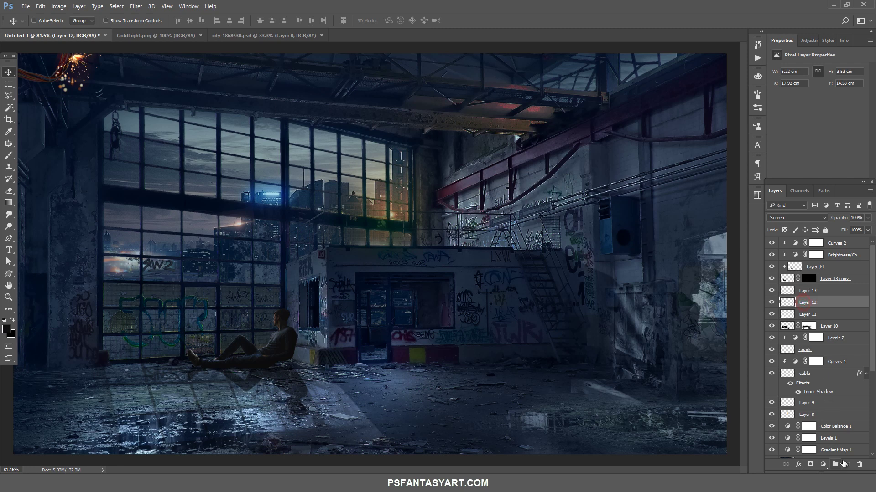
{"action": "left_click", "coordinate": [847, 464]}
{"action": "left_click", "coordinate": [9, 96]}
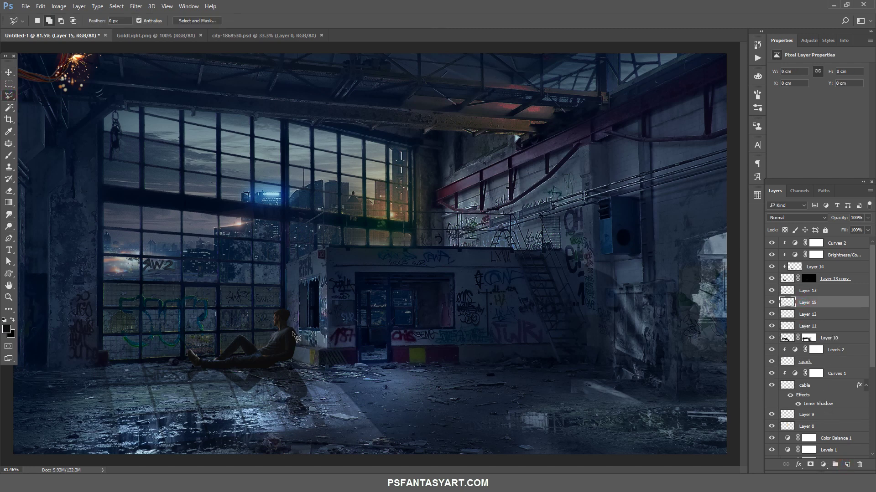
{"action": "key", "text": "Delete"}
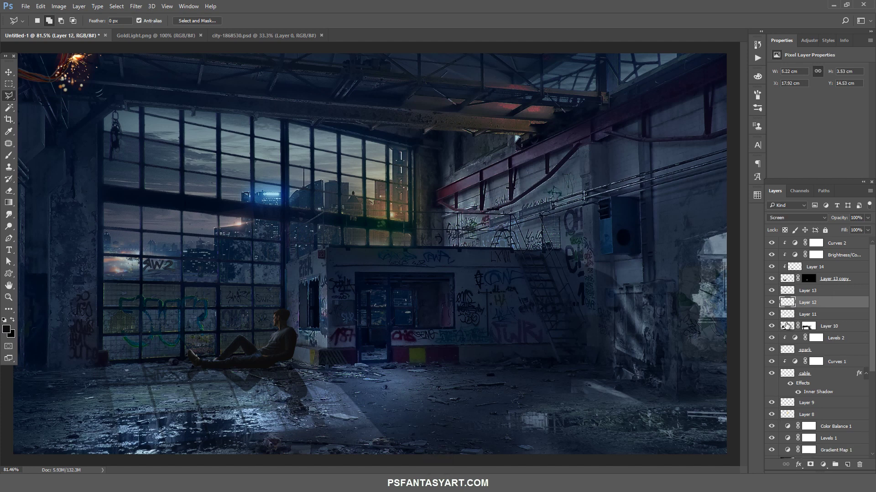
{"action": "left_click", "coordinate": [771, 304]}
{"action": "left_click", "coordinate": [786, 290]}
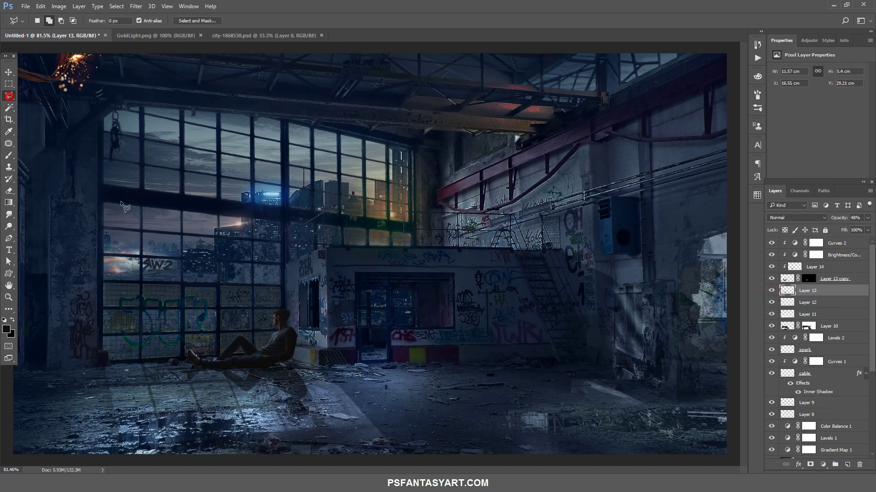
- Fill the gap between the man and his shadow with black using a polygonal selection
{"action": "left_click", "coordinate": [303, 368]}
{"action": "left_click", "coordinate": [307, 388]}
{"action": "left_click", "coordinate": [268, 362]}
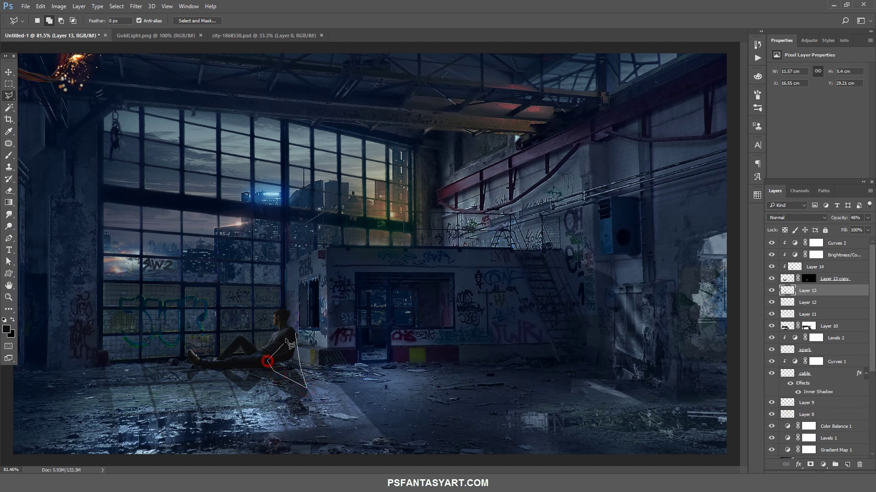
{"action": "left_click", "coordinate": [297, 335]}
{"action": "key", "text": "alt+Delete"}
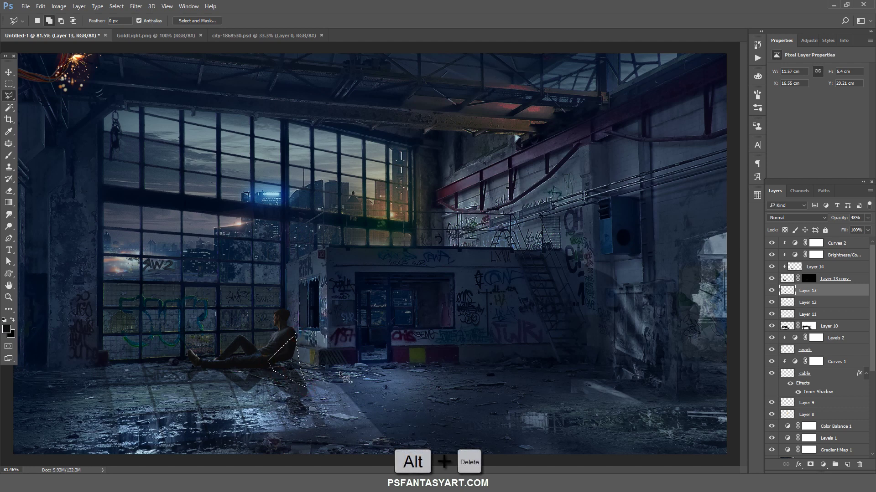
{"action": "key", "text": "ctrl+d"}
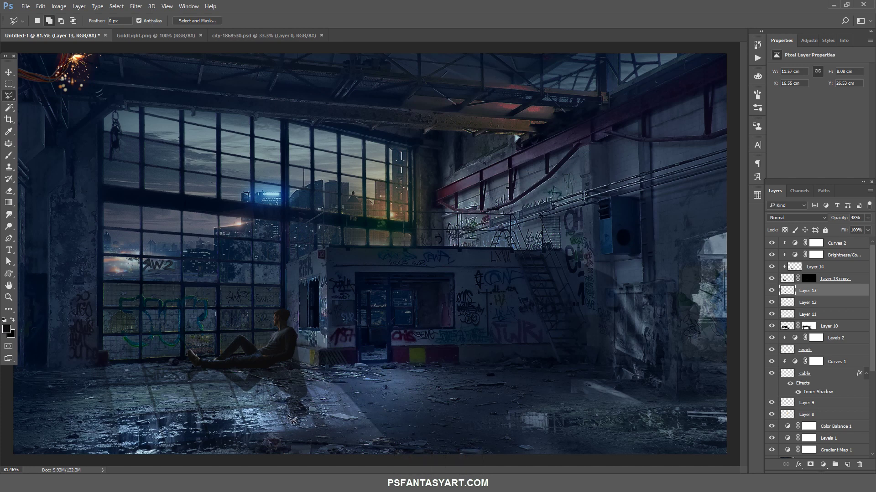
- Re-skew the shadow's corners so it joins the man naturally
{"action": "left_click", "coordinate": [8, 296]}
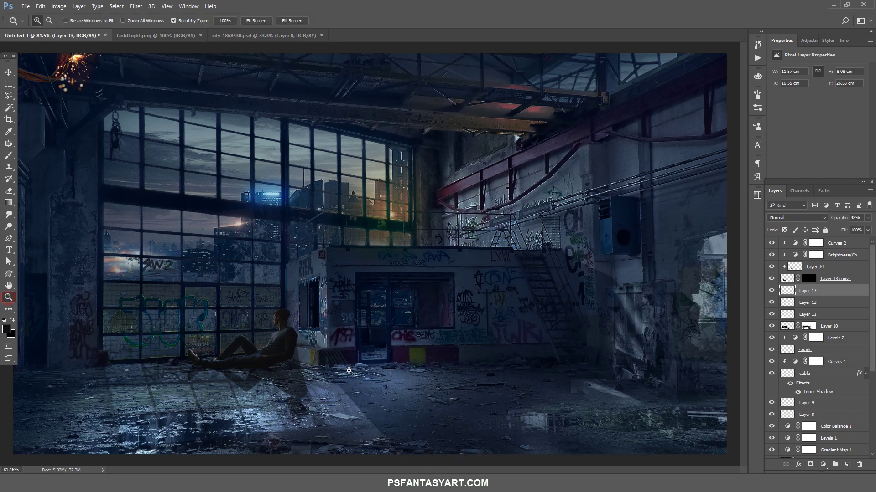
{"action": "key", "text": "ctrl+t"}
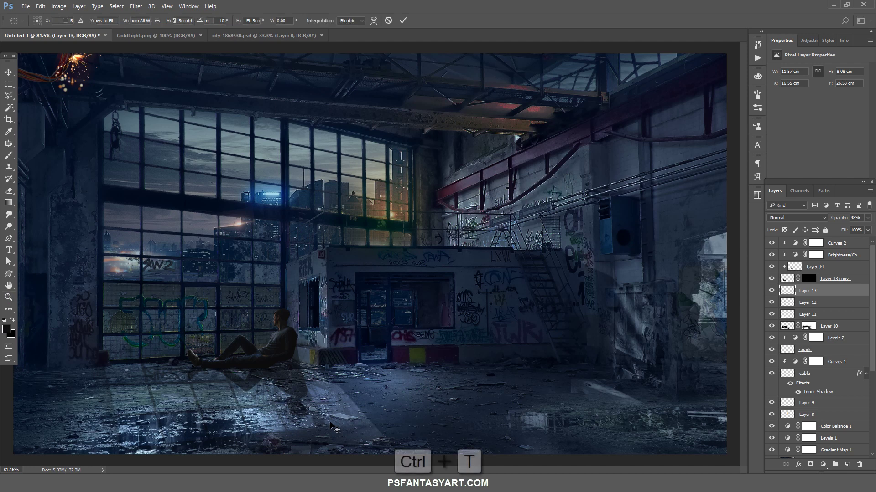
{"action": "left_click_drag", "start_coordinate": [311, 423], "coordinate": [319, 420]}
{"action": "left_click_drag", "start_coordinate": [188, 417], "coordinate": [191, 422]}
{"action": "left_click", "coordinate": [402, 21]}
{"action": "key", "text": "z"}
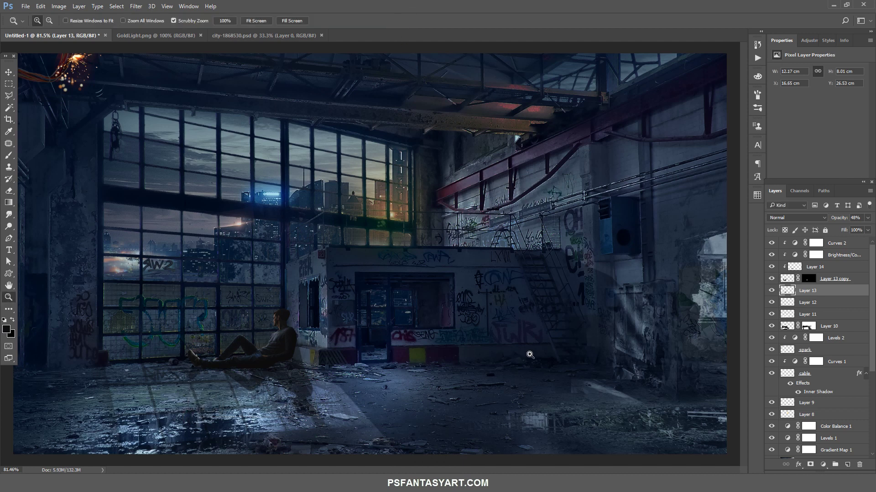
- Brush out part of the Brightness/Contrast effect on its layer mask
{"action": "left_click", "coordinate": [816, 243]}
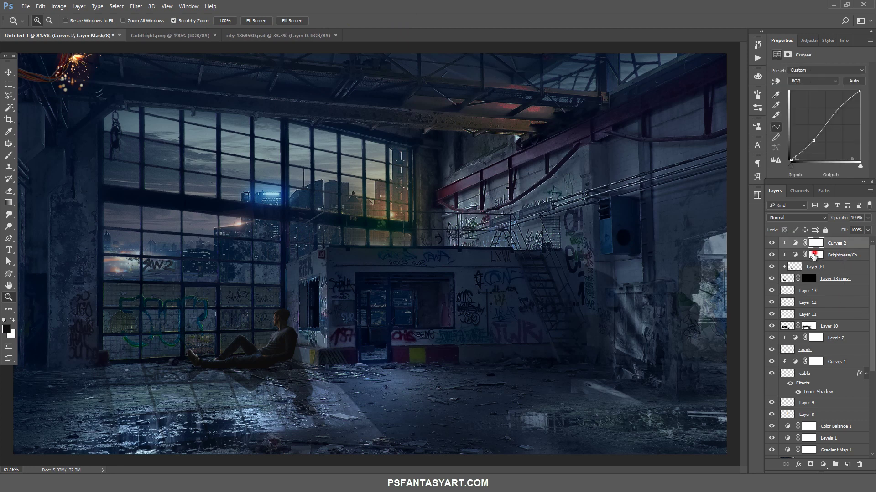
{"action": "left_click", "coordinate": [9, 156]}
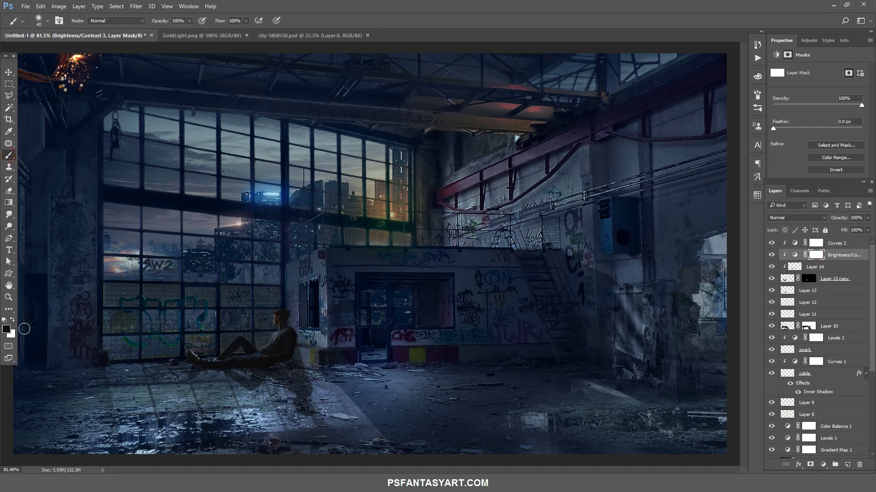
{"action": "left_click_drag", "start_coordinate": [275, 336], "coordinate": [267, 342]}
{"action": "left_click", "coordinate": [270, 319]}
- Group the man's layers, Layer 13 through Curves 2, into a group named 'man'
{"action": "left_click", "coordinate": [844, 246]}
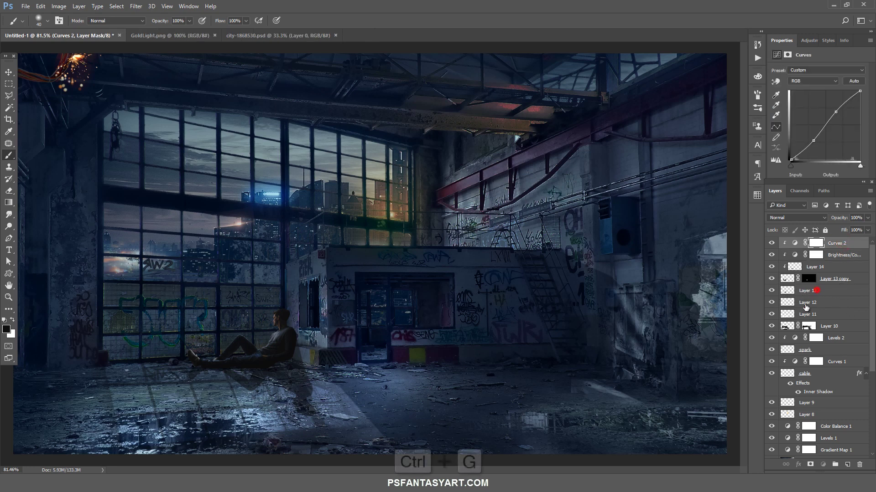
{"action": "left_click", "coordinate": [807, 294], "text": "shift"}
{"action": "key", "text": "ctrl+g"}
{"action": "double_click", "coordinate": [805, 243]}
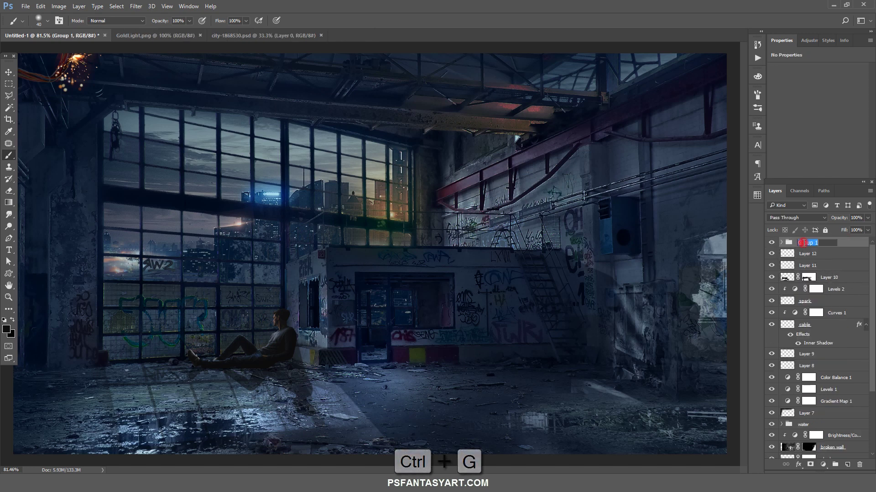
{"action": "type", "text": "man"}
{"action": "key", "text": "Return"}
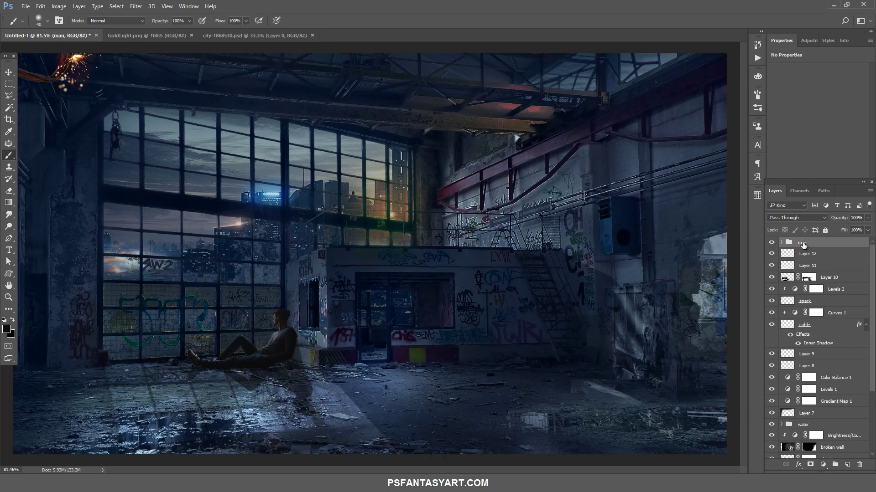
- Raise the Curves 2 black point slightly, then add an empty layer above the 'man' group
{"action": "left_click", "coordinate": [781, 243]}
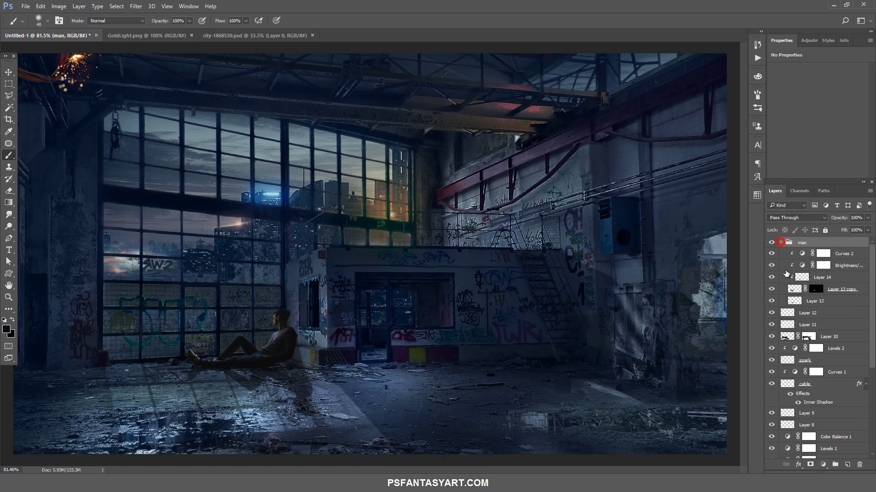
{"action": "left_click", "coordinate": [801, 254]}
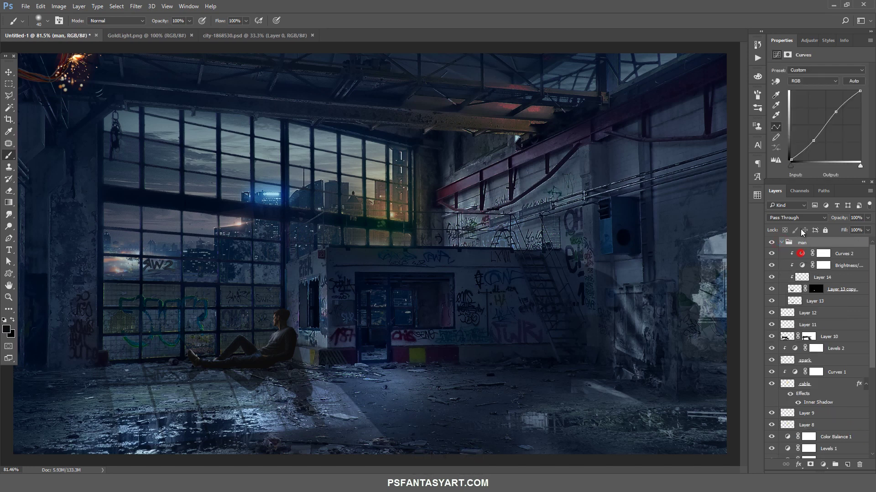
{"action": "left_click", "coordinate": [790, 160]}
{"action": "left_click_drag", "start_coordinate": [786, 159], "coordinate": [787, 158]}
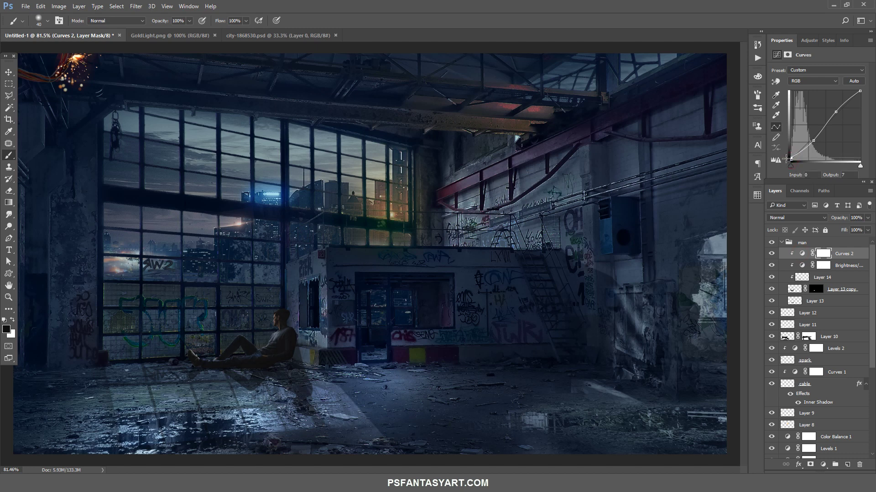
{"action": "left_click", "coordinate": [781, 243]}
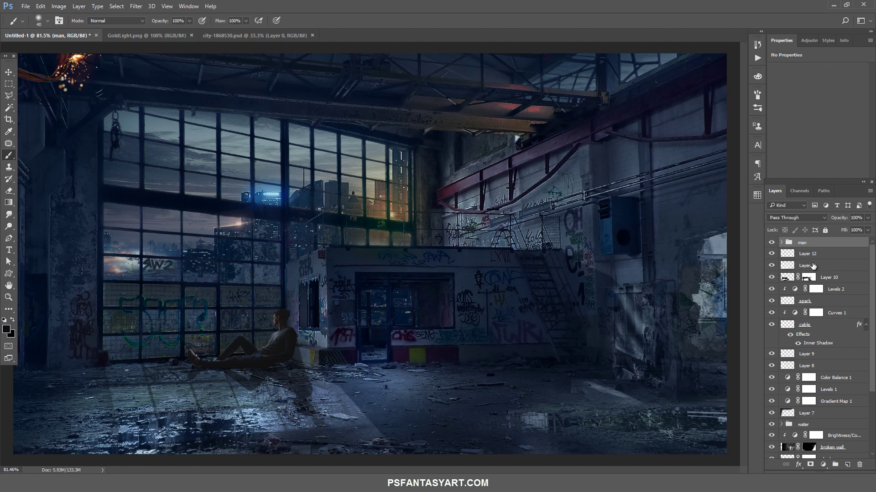
{"action": "left_click", "coordinate": [847, 465]}
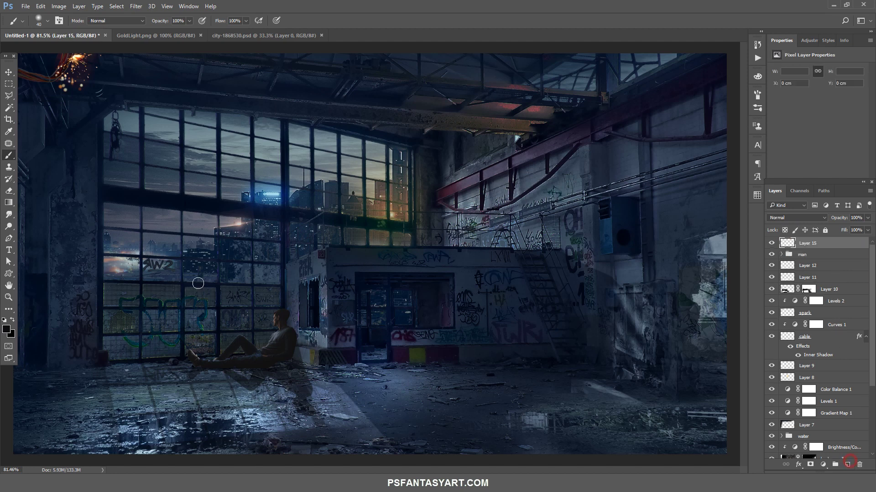
- Set the foreground colour to pale yellow #ffe589
{"action": "left_click", "coordinate": [9, 156]}
{"action": "left_click", "coordinate": [6, 328]}
{"action": "left_click", "coordinate": [689, 210]}
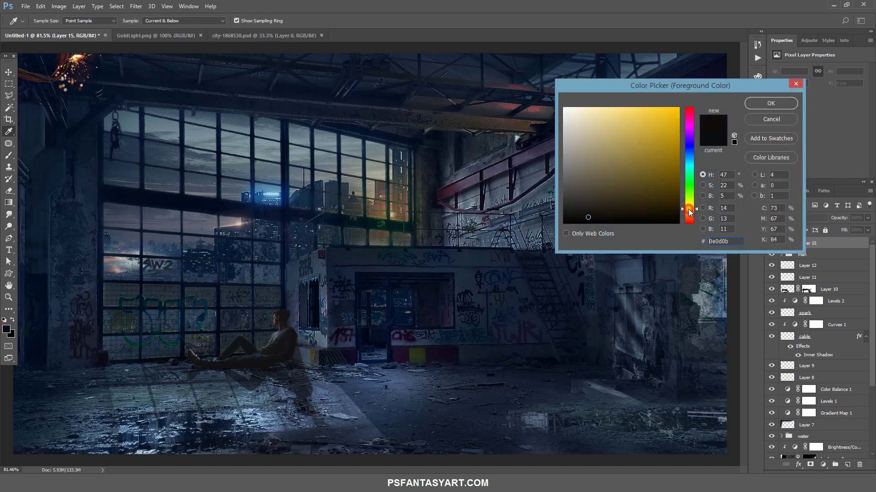
{"action": "left_click", "coordinate": [610, 106]}
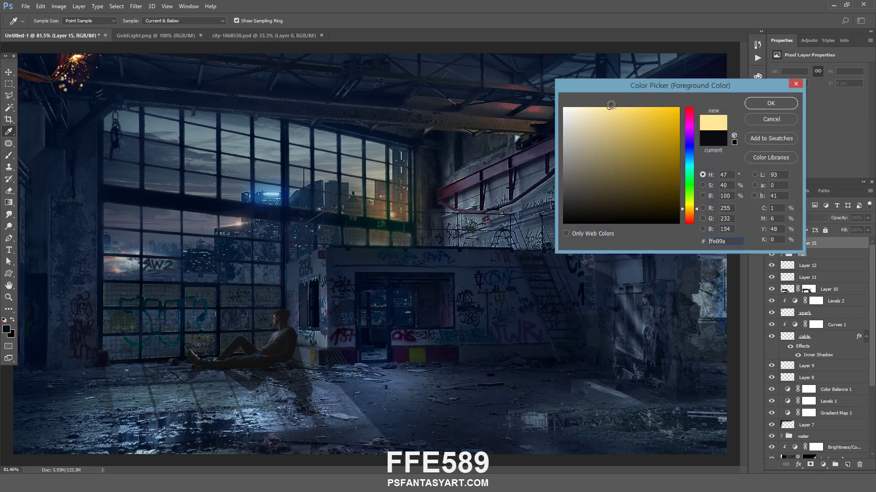
{"action": "left_click_drag", "start_coordinate": [611, 106], "coordinate": [617, 107]}
{"action": "left_click", "coordinate": [778, 102]}
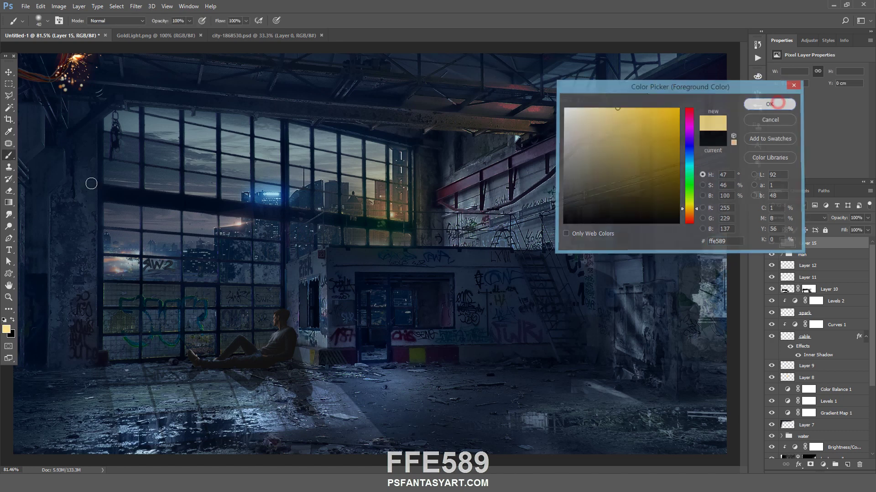
- Paint a soft glow into the central doorway with a size-200 brush, Soft Light at 52% opacity
{"action": "key", "text": "b"}
{"action": "key", "text": "bracketright"}
{"action": "key", "text": "bracketright"}
{"action": "key", "text": "bracketright"}
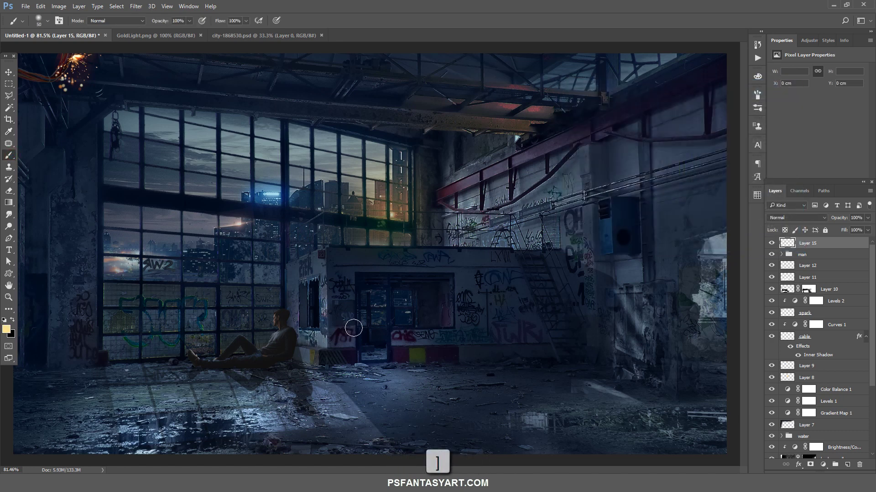
{"action": "key", "text": "bracketright"}
{"action": "key", "text": "bracketright"}
{"action": "key", "text": "bracketright"}
{"action": "key", "text": "bracketright"}
{"action": "key", "text": "bracketright"}
{"action": "key", "text": "bracketright"}
{"action": "key", "text": "bracketright"}
{"action": "key", "text": "bracketright"}
{"action": "left_click", "coordinate": [389, 306]}
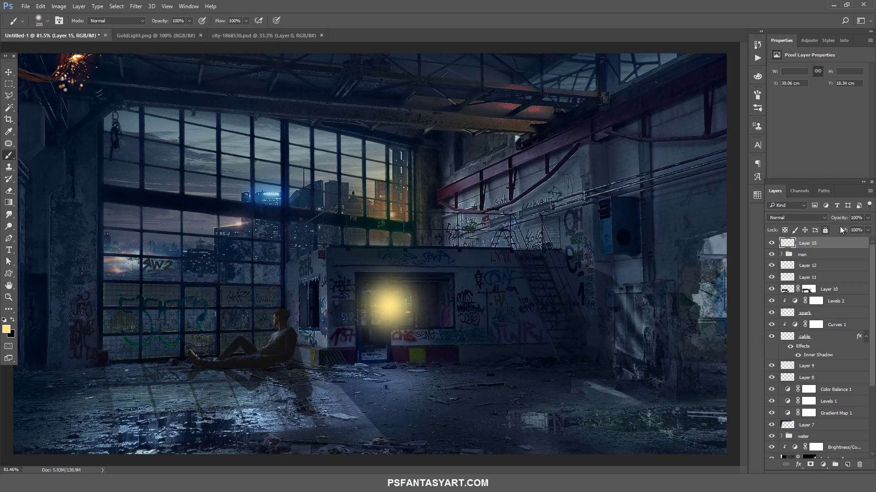
{"action": "left_click", "coordinate": [866, 219]}
{"action": "left_click_drag", "start_coordinate": [839, 228], "coordinate": [848, 230]}
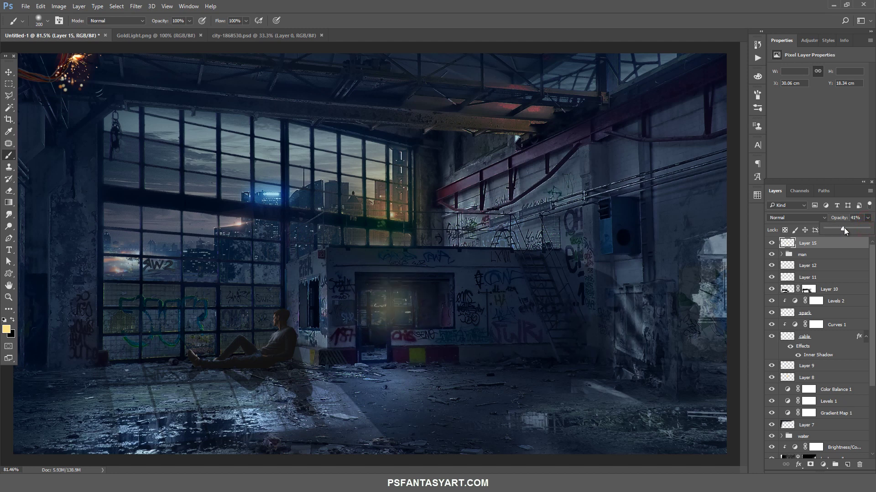
{"action": "left_click", "coordinate": [781, 219]}
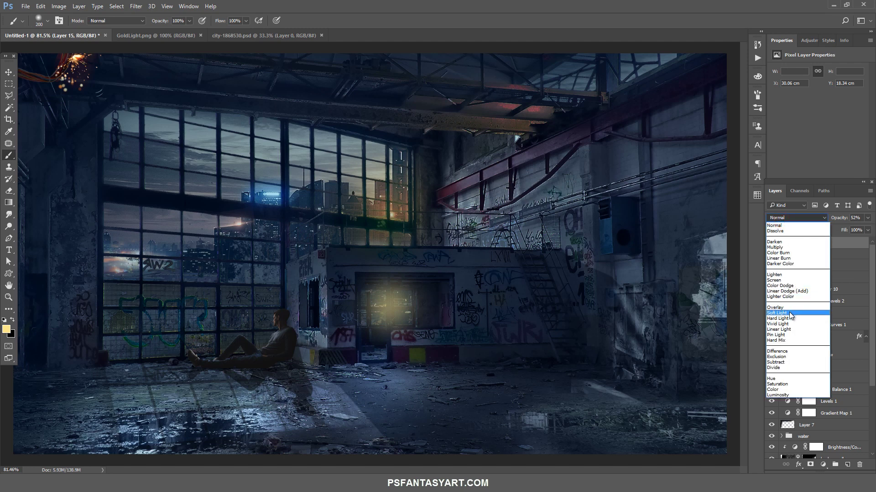
{"action": "left_click", "coordinate": [789, 313]}
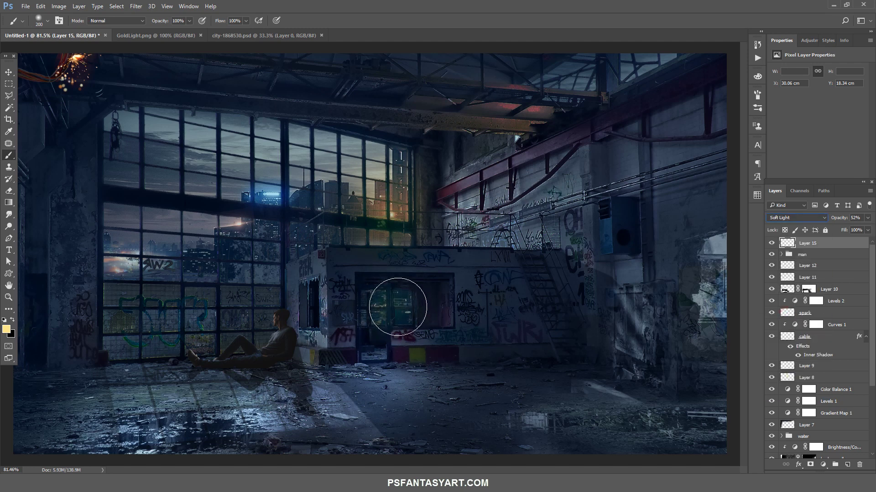
{"action": "left_click_drag", "start_coordinate": [392, 304], "coordinate": [437, 316]}
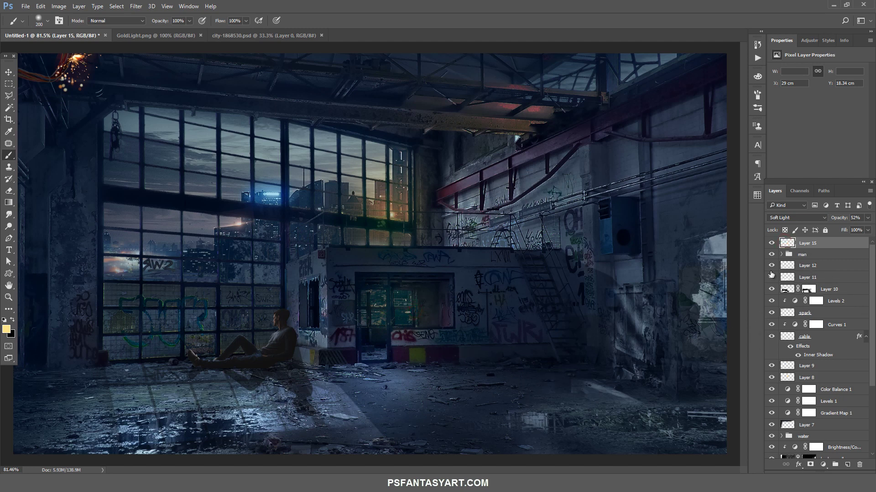
- Open bmw-1313343.psd and copy a rectangular selection around the motorcycle
{"action": "left_click", "coordinate": [25, 6]}
{"action": "left_click", "coordinate": [64, 40]}
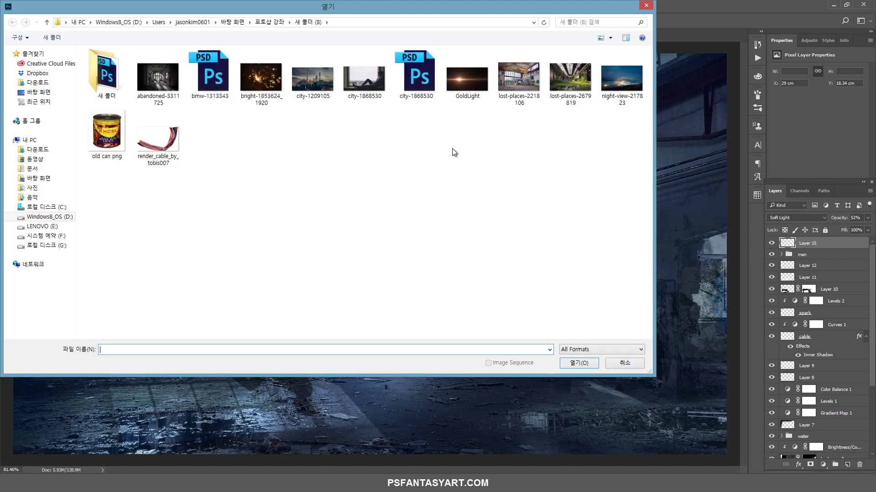
{"action": "left_click", "coordinate": [209, 97]}
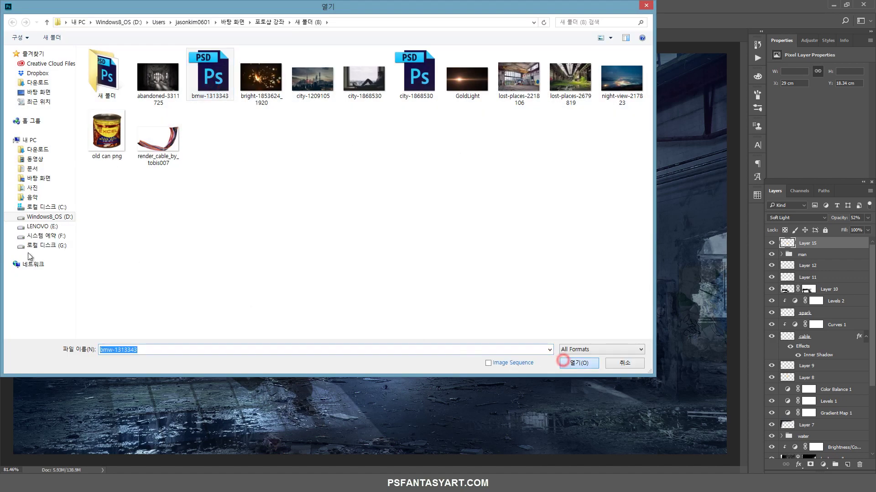
{"action": "key", "text": "Return"}
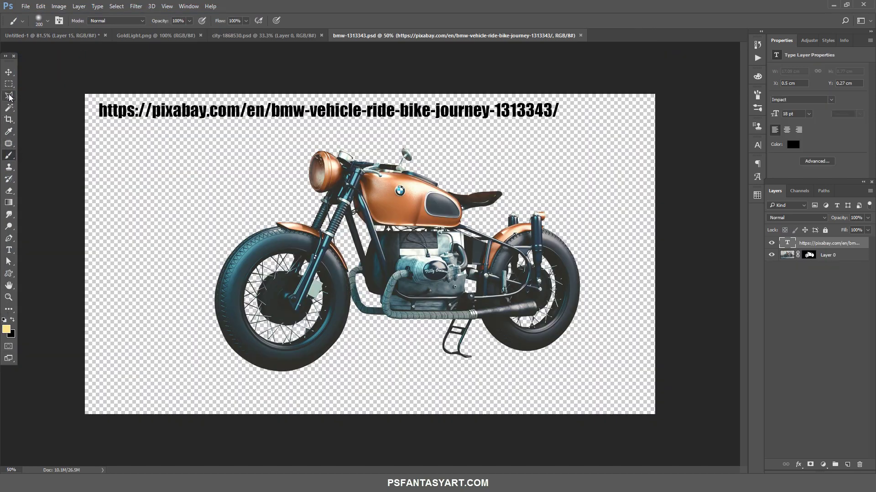
{"action": "left_click", "coordinate": [9, 84]}
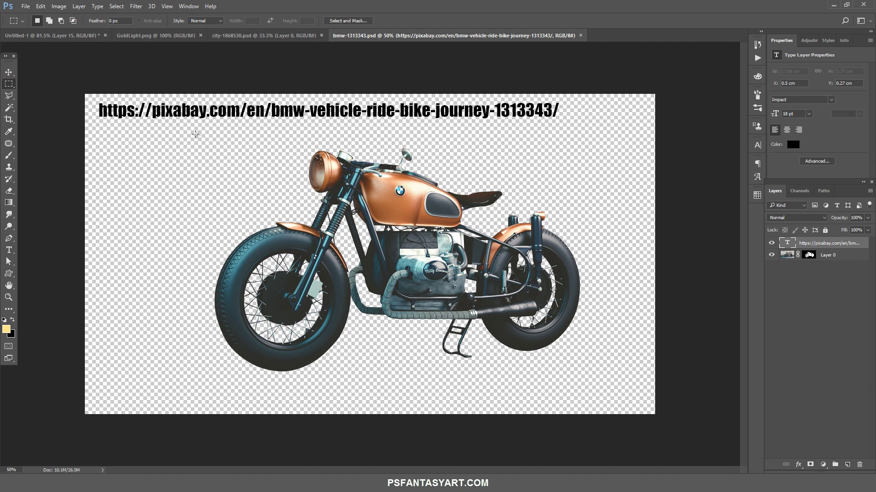
{"action": "left_click_drag", "start_coordinate": [194, 150], "coordinate": [602, 391]}
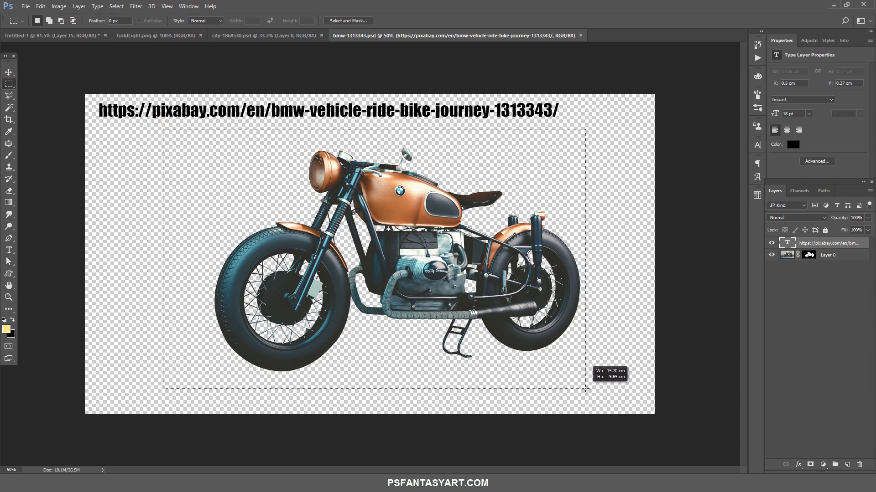
{"action": "key", "text": "ctrl+c"}
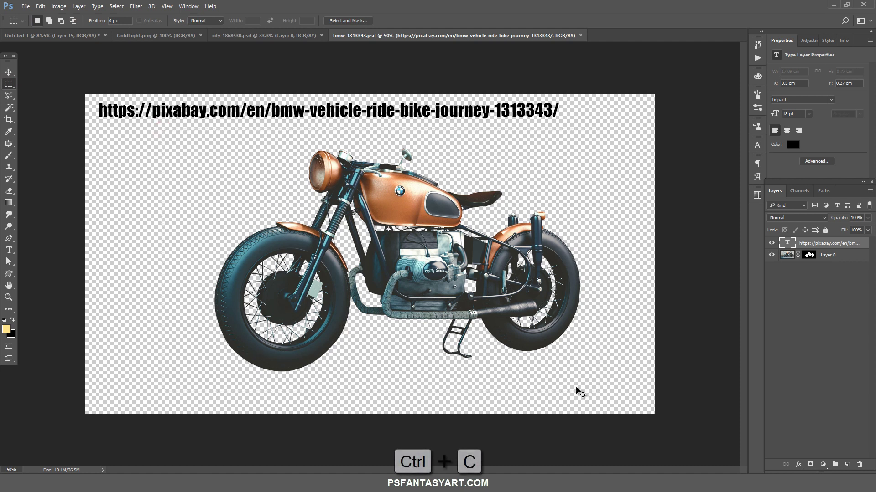
- Drag the motorcycle's Layer 0 toward the Untitled-1 factory composite
{"action": "left_click", "coordinate": [8, 191]}
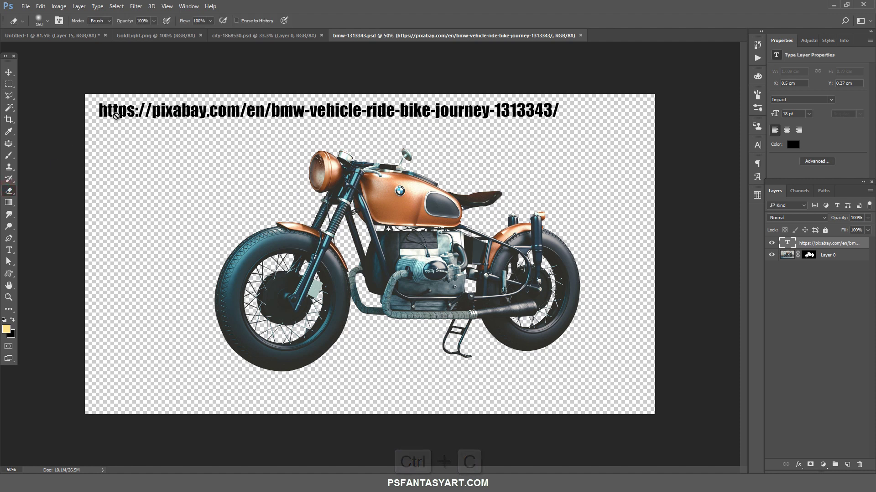
{"action": "left_click", "coordinate": [9, 192]}
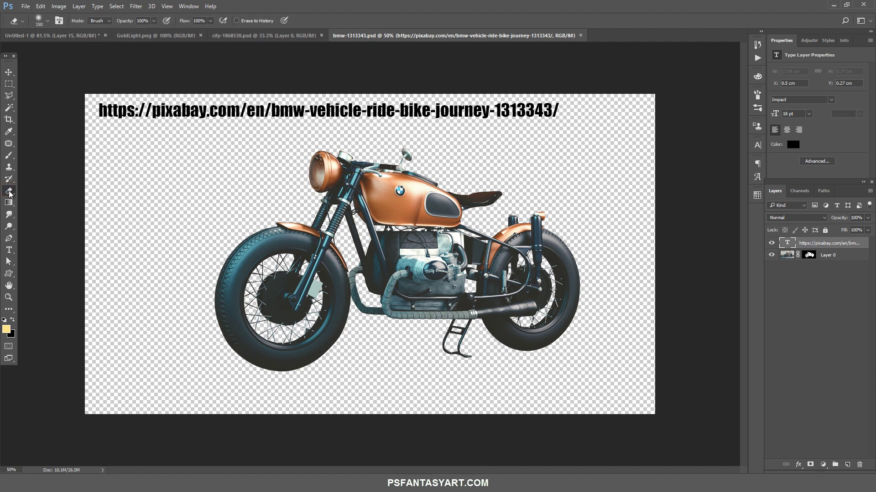
{"action": "left_click", "coordinate": [9, 72]}
{"action": "left_click", "coordinate": [844, 258]}
{"action": "mouse_move", "coordinate": [618, 258]}
{"action": "left_mouse_down"}
{"action": "mouse_move", "coordinate": [58, 40]}
{"action": "mouse_move", "coordinate": [436, 347]}
{"action": "left_mouse_up"}
- Scale the motorcycle to about 31% and place it on the lower-right floor
{"action": "key", "text": "ctrl+t"}
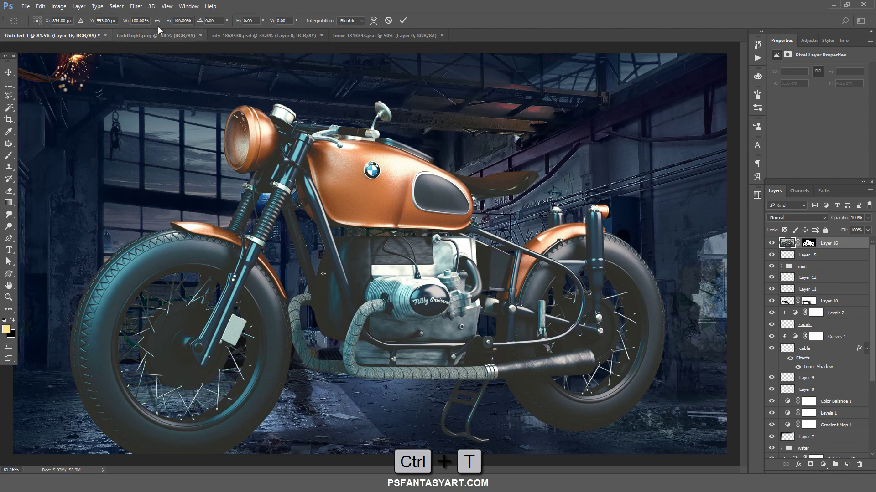
{"action": "left_click", "coordinate": [129, 21]}
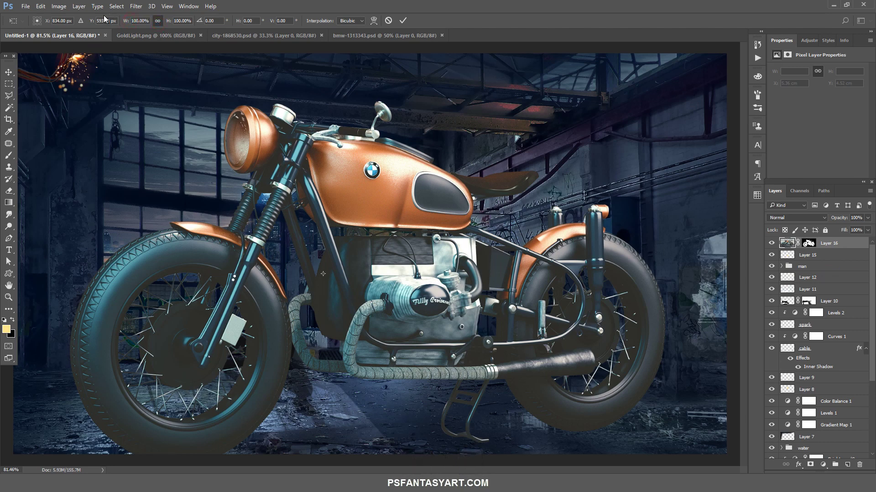
{"action": "left_click_drag", "start_coordinate": [123, 21], "coordinate": [95, 21]}
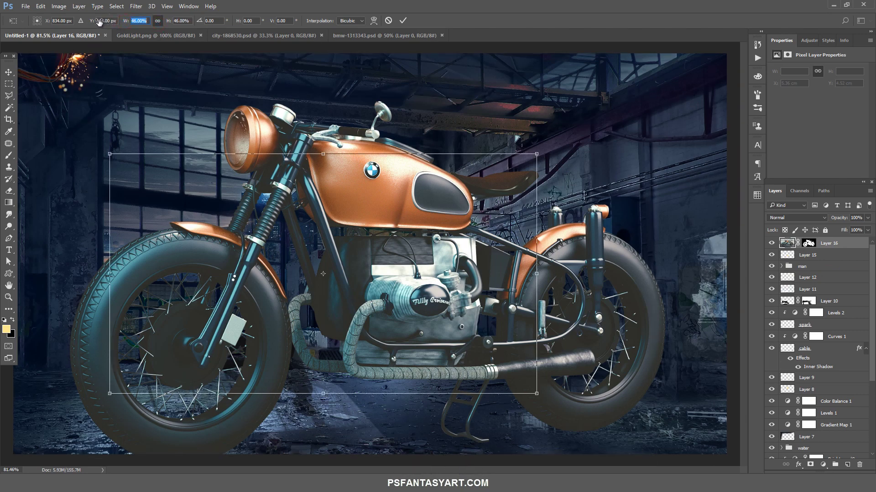
{"action": "left_click_drag", "start_coordinate": [425, 269], "coordinate": [617, 359]}
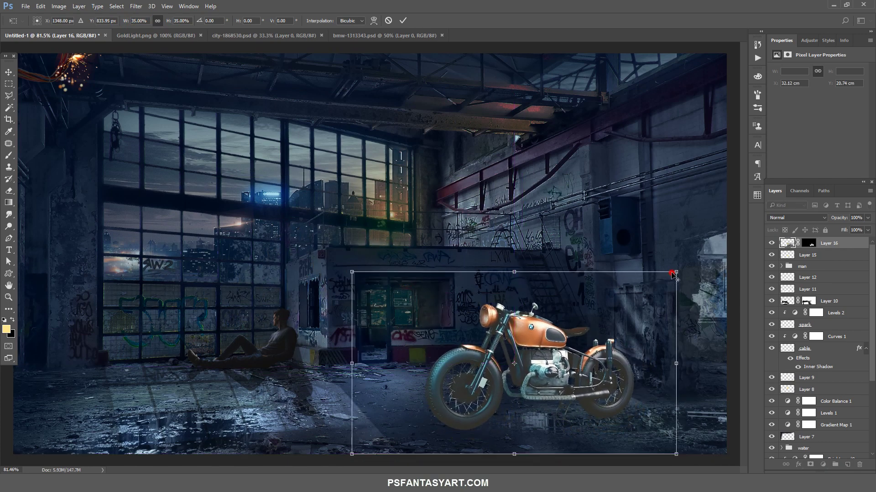
{"action": "left_click_drag", "start_coordinate": [673, 274], "coordinate": [652, 278]}
{"action": "left_click_drag", "start_coordinate": [634, 358], "coordinate": [621, 365]}
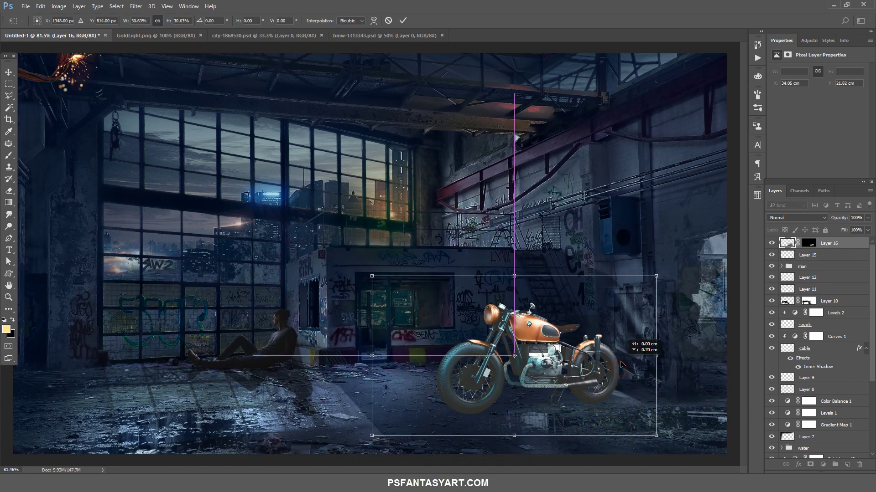
{"action": "left_click", "coordinate": [403, 20]}
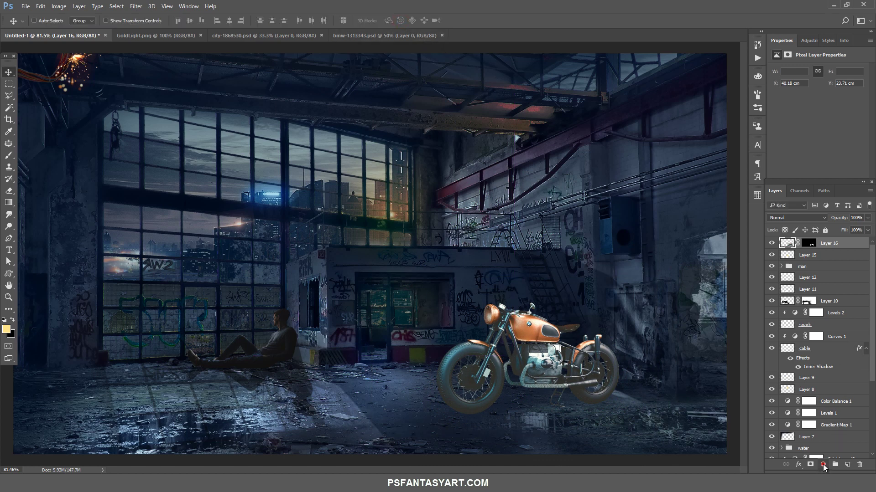
- Darken the motorcycle with a clipped Brightness/Contrast adjustment at brightness -108
{"action": "left_click", "coordinate": [823, 464]}
{"action": "left_click", "coordinate": [816, 311]}
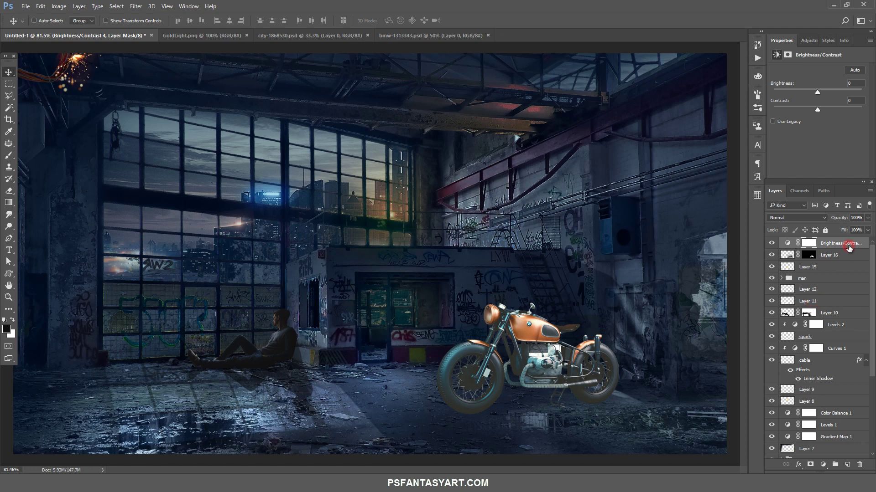
{"action": "key", "text": "ctrl+alt+g"}
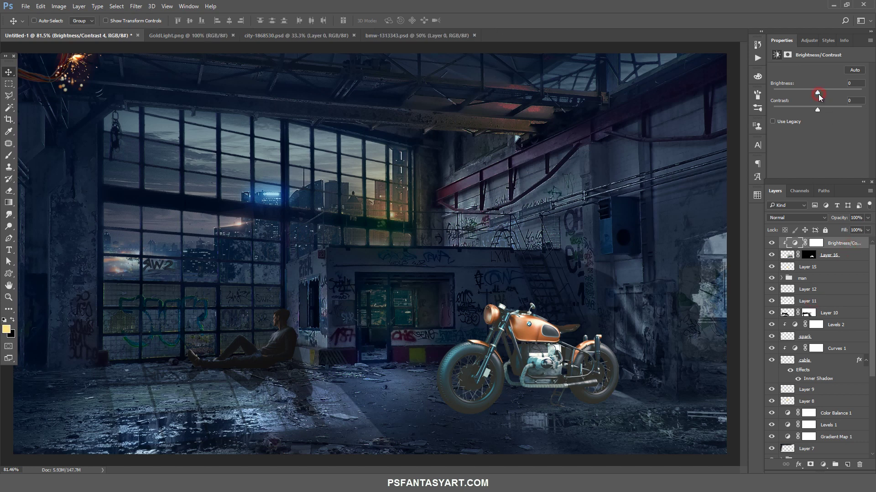
{"action": "left_click_drag", "start_coordinate": [818, 94], "coordinate": [784, 101]}
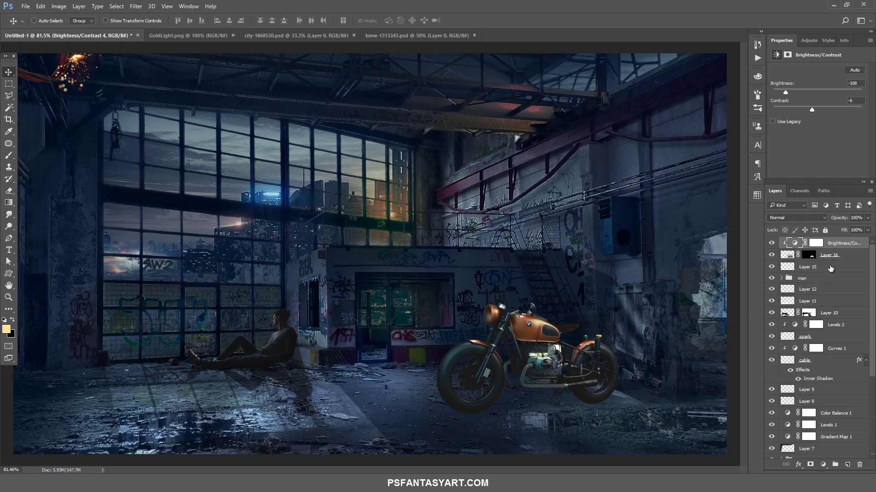
- Add a clipped layer above the motorcycle and set the foreground colour to #0b0a0d
{"action": "left_click", "coordinate": [847, 465]}
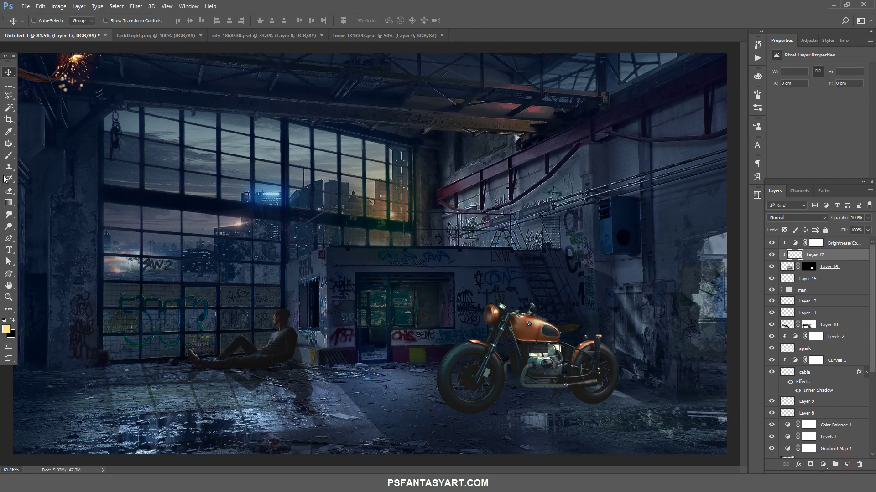
{"action": "left_click", "coordinate": [9, 131]}
{"action": "left_click", "coordinate": [6, 329]}
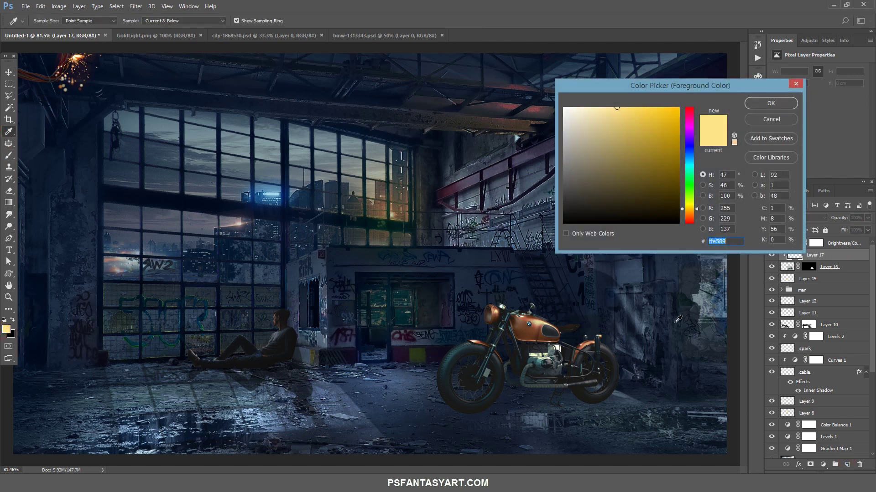
{"action": "left_click_drag", "start_coordinate": [686, 199], "coordinate": [689, 145]}
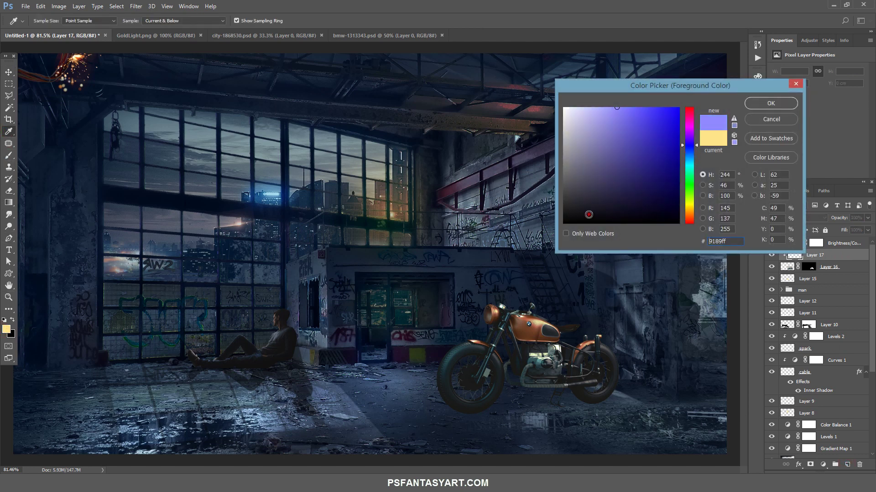
{"action": "type", "text": "0b0a0d"}
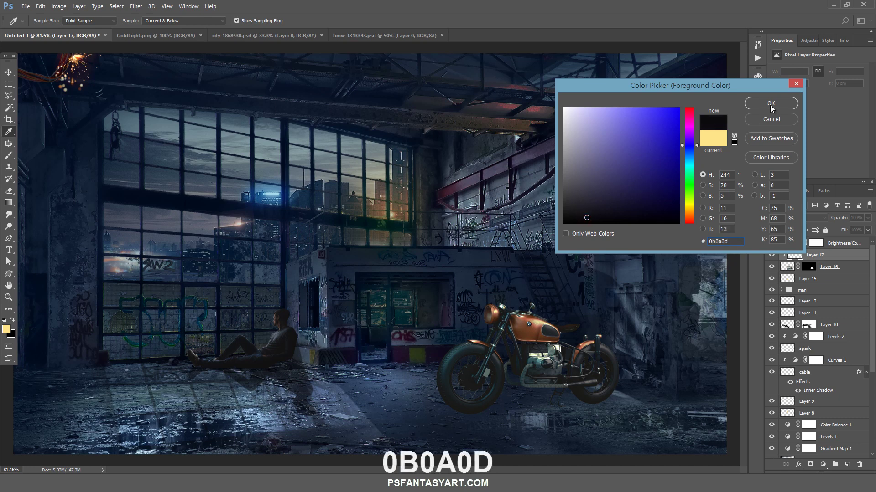
{"action": "left_click", "coordinate": [771, 104]}
- Brush dark shading over the front wheel and lower the layer to 37% opacity
{"action": "key", "text": "b"}
{"action": "mouse_move", "coordinate": [442, 359]}
{"action": "left_mouse_down"}
{"action": "mouse_move", "coordinate": [494, 395]}
{"action": "mouse_move", "coordinate": [611, 401]}
{"action": "left_mouse_up"}
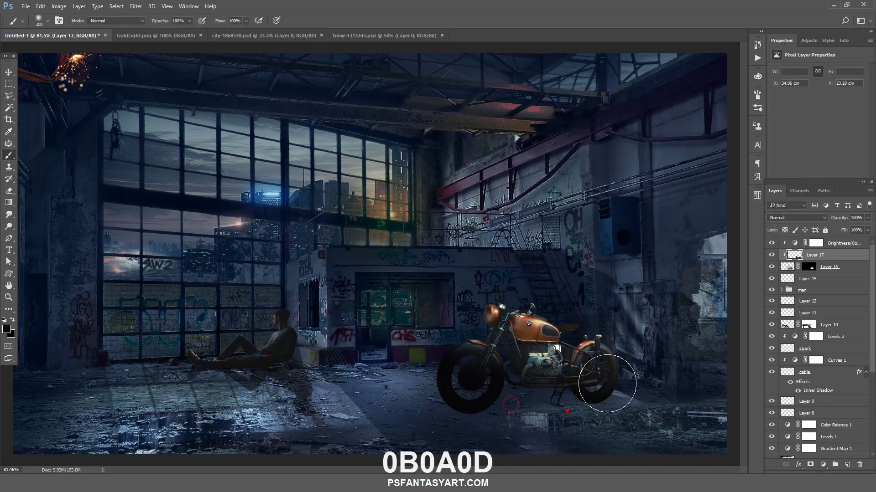
{"action": "left_click", "coordinate": [868, 218]}
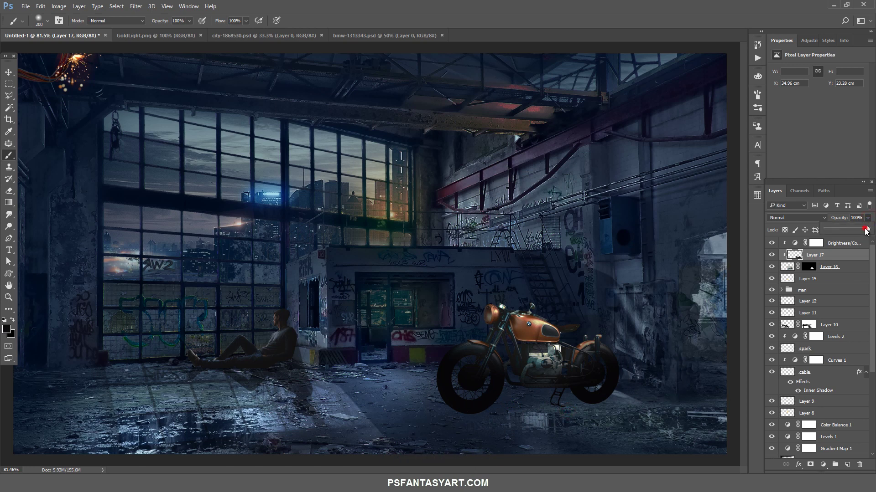
{"action": "left_click_drag", "start_coordinate": [854, 230], "coordinate": [846, 229]}
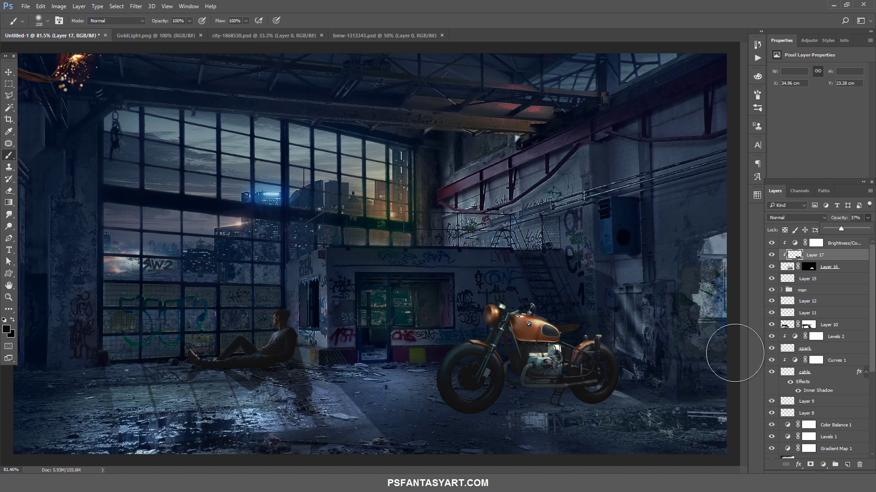
{"action": "left_click", "coordinate": [191, 21]}
- With 45% flow and a smaller brush, shade the tank, fork, rear frame, wheel and engine
{"action": "left_click", "coordinate": [246, 20]}
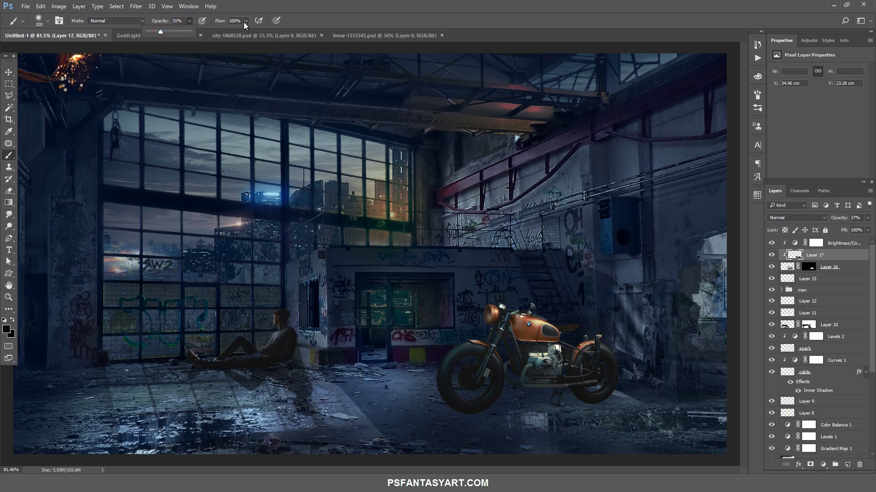
{"action": "left_click", "coordinate": [222, 31]}
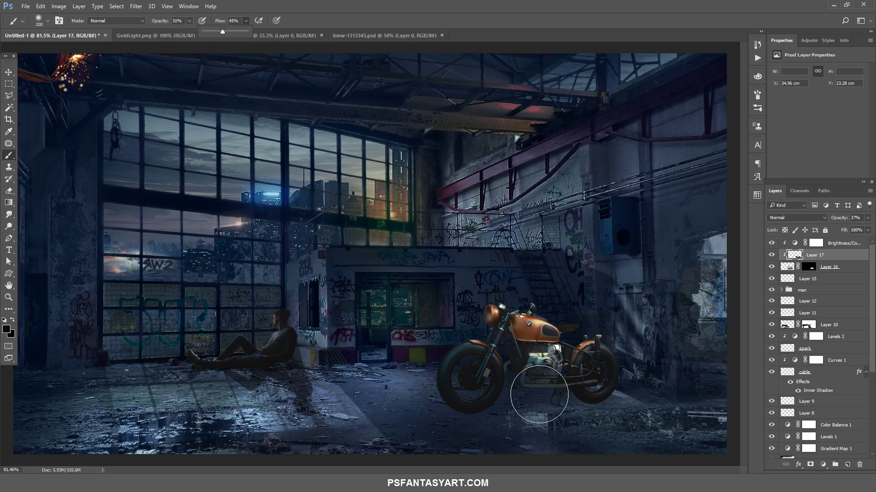
{"action": "key", "text": "bracketleft"}
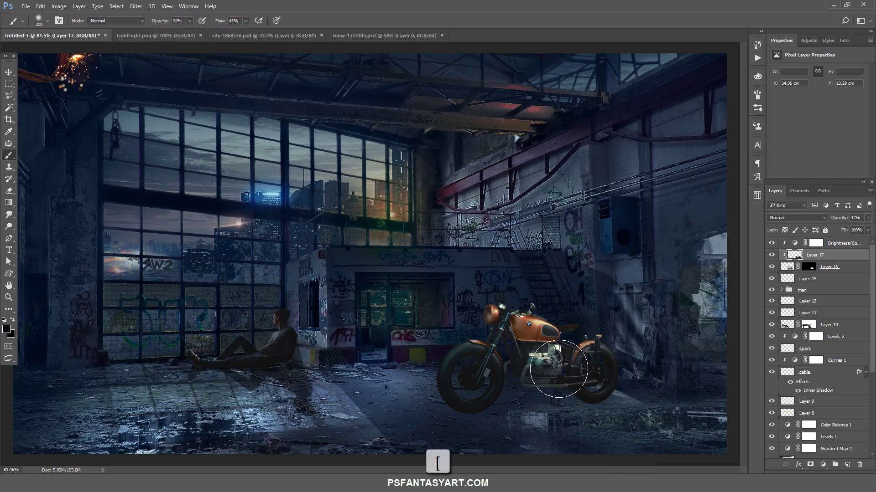
{"action": "key", "text": "bracketleft"}
{"action": "key", "text": "bracketleft"}
{"action": "key", "text": "bracketleft"}
{"action": "left_click", "coordinate": [547, 336]}
{"action": "key", "text": "bracketleft"}
{"action": "key", "text": "bracketleft"}
{"action": "key", "text": "bracketleft"}
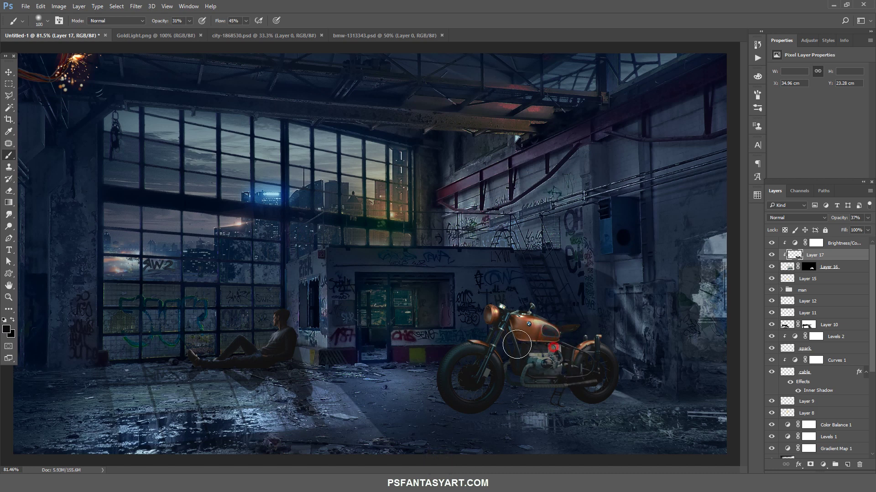
{"action": "left_click_drag", "start_coordinate": [516, 356], "coordinate": [512, 315]}
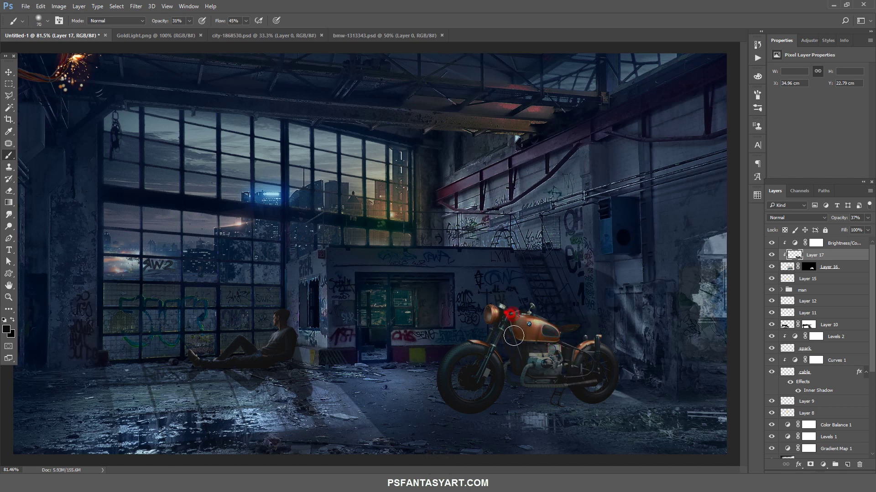
{"action": "left_click_drag", "start_coordinate": [557, 346], "coordinate": [571, 335]}
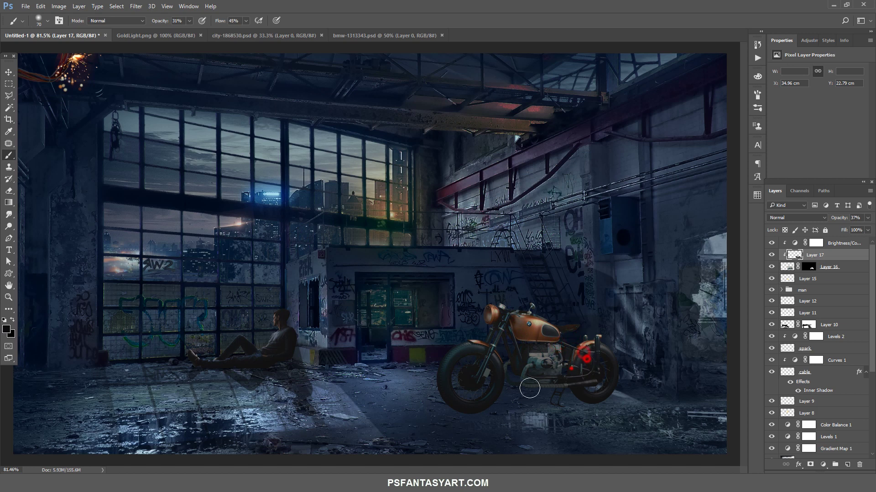
{"action": "mouse_move", "coordinate": [535, 389]}
{"action": "left_mouse_down"}
{"action": "mouse_move", "coordinate": [553, 393]}
{"action": "mouse_move", "coordinate": [501, 381]}
{"action": "left_mouse_up"}
{"action": "left_click", "coordinate": [528, 381]}
- Scale the motorcycle layer, Layer 16, down slightly to about 96.6%
{"action": "left_click", "coordinate": [786, 268]}
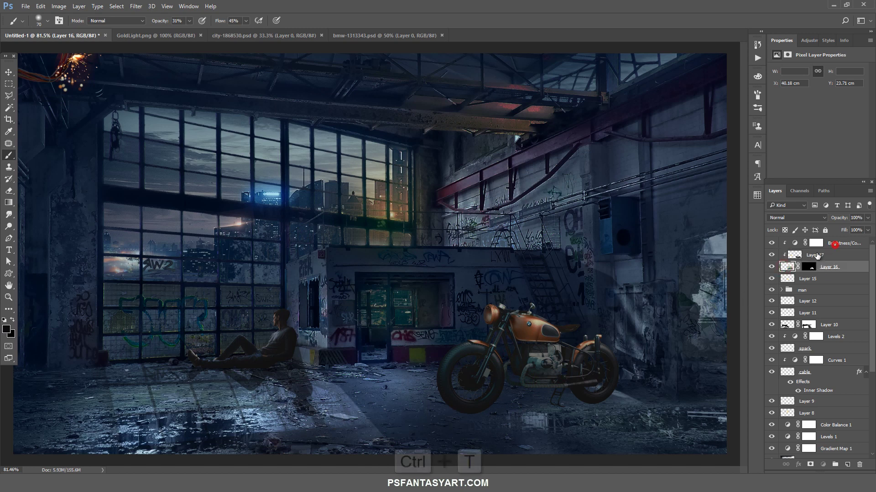
{"action": "key", "text": "ctrl+t"}
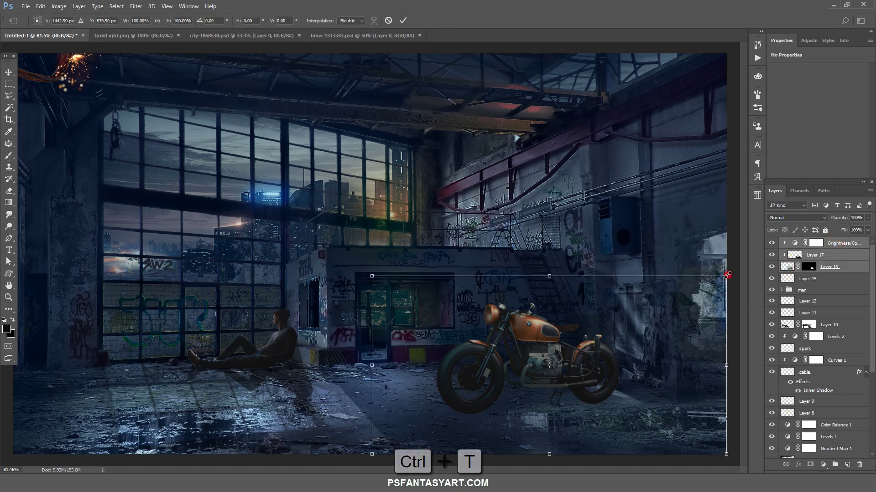
{"action": "left_click_drag", "start_coordinate": [729, 276], "coordinate": [724, 282]}
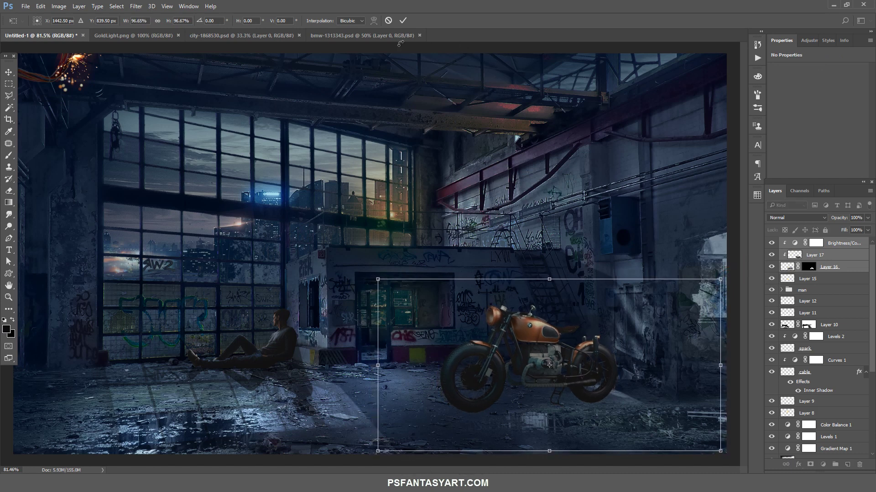
{"action": "left_click", "coordinate": [406, 21]}
{"action": "key", "text": "b"}
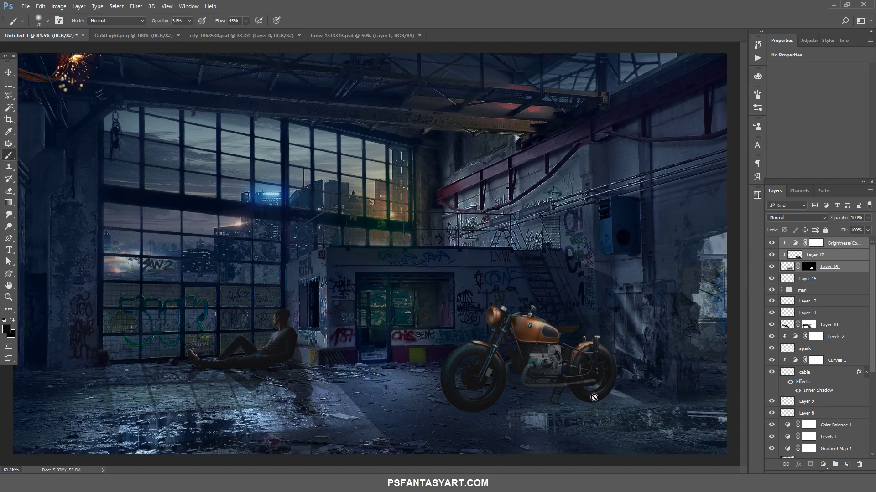
- Give Layer 16 an Inner Shadow at angle 135 and opacity 50
{"action": "double_click", "coordinate": [787, 269]}
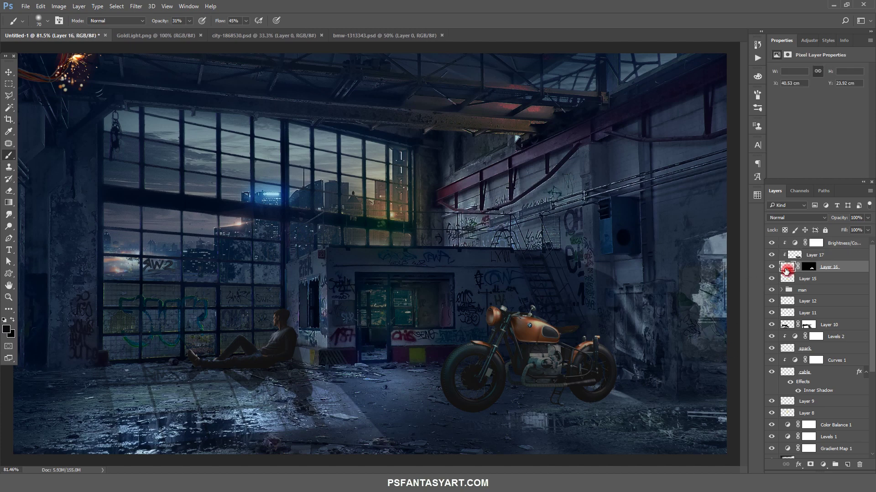
{"action": "left_click", "coordinate": [470, 190]}
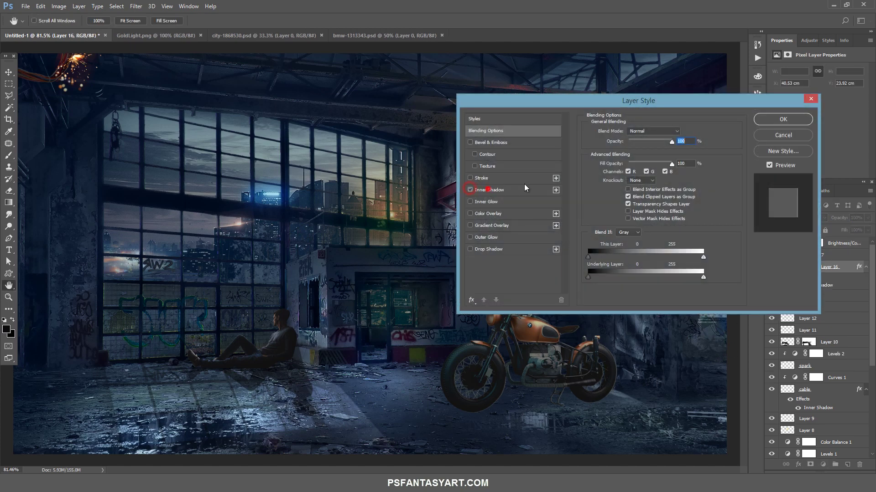
{"action": "left_click", "coordinate": [624, 152]}
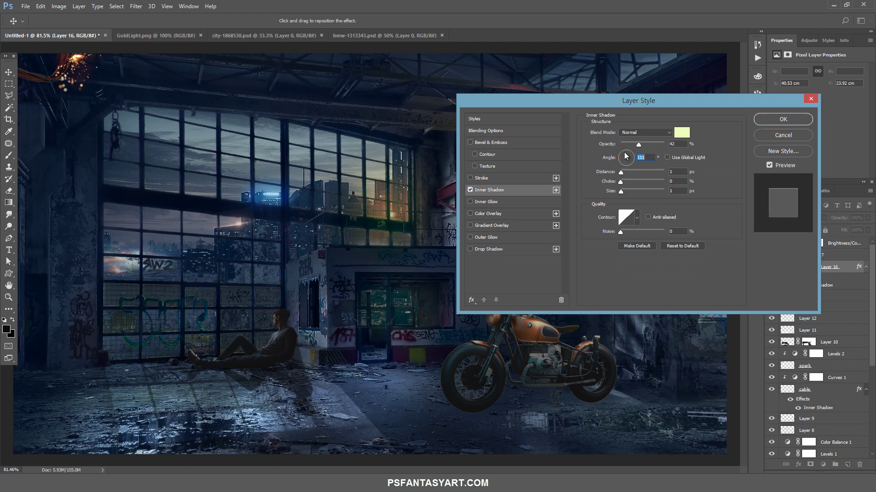
{"action": "left_click", "coordinate": [621, 154]}
{"action": "key", "text": "shift+Tab"}
{"action": "type", "text": "0"}
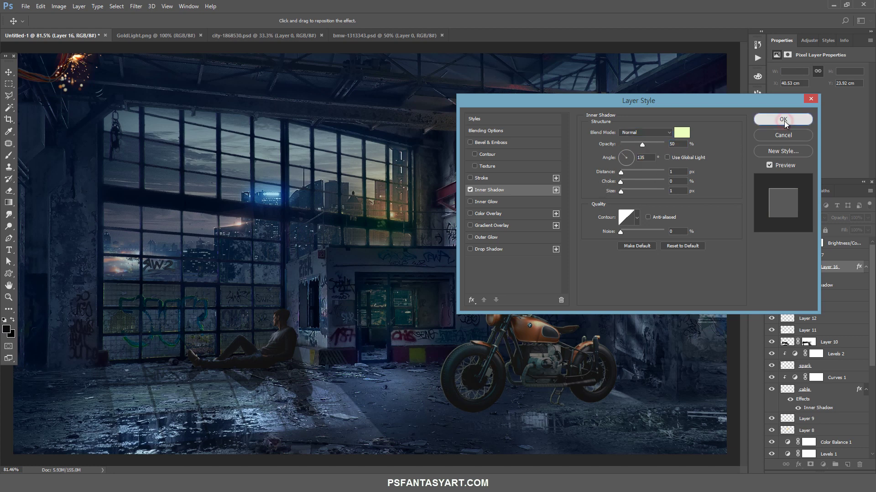
{"action": "left_click", "coordinate": [783, 120]}
{"action": "key", "text": "b"}
- Split the inner shadow onto its own layer, select it and open its Fill slider
{"action": "right_click", "coordinate": [858, 267]}
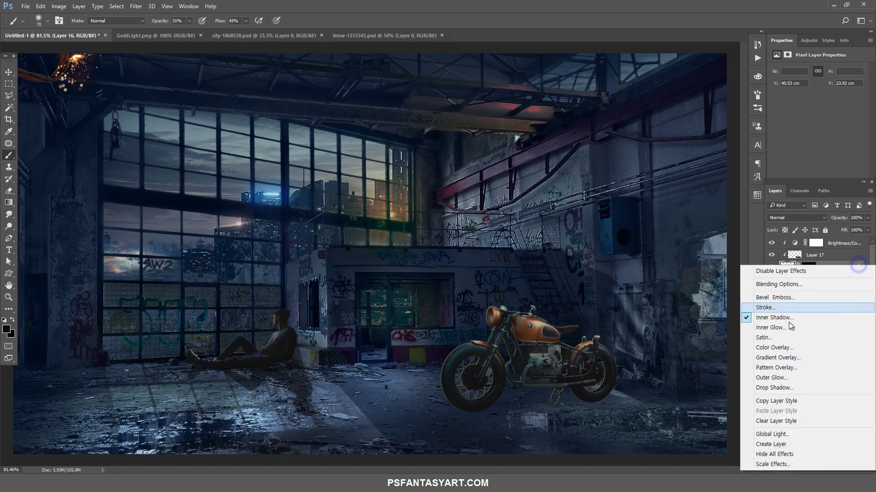
{"action": "left_click", "coordinate": [775, 445]}
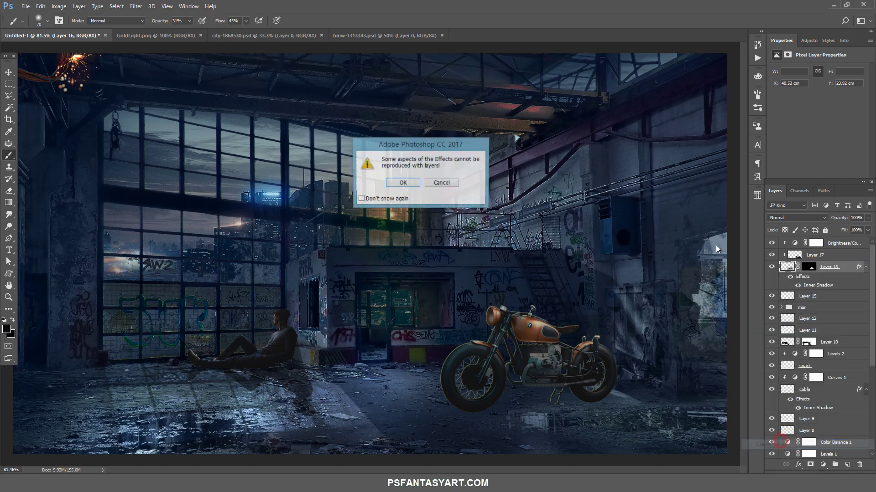
{"action": "left_click", "coordinate": [401, 183]}
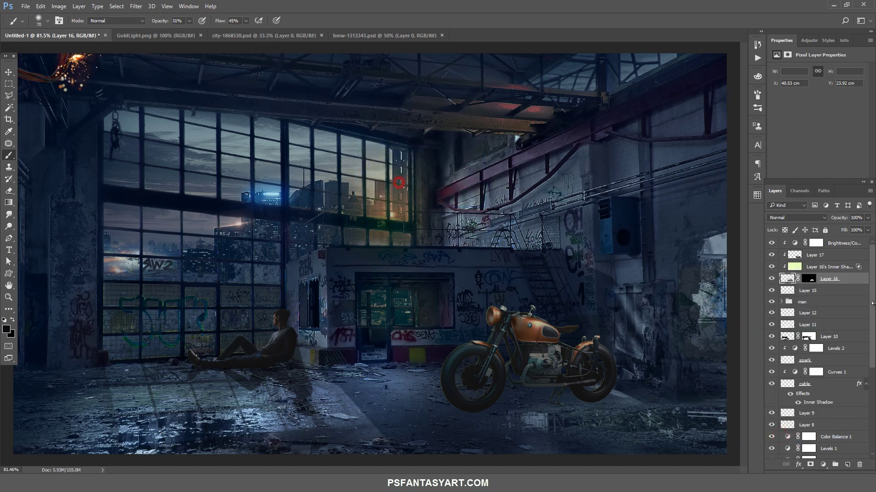
{"action": "left_click", "coordinate": [833, 268]}
{"action": "left_click", "coordinate": [866, 230]}
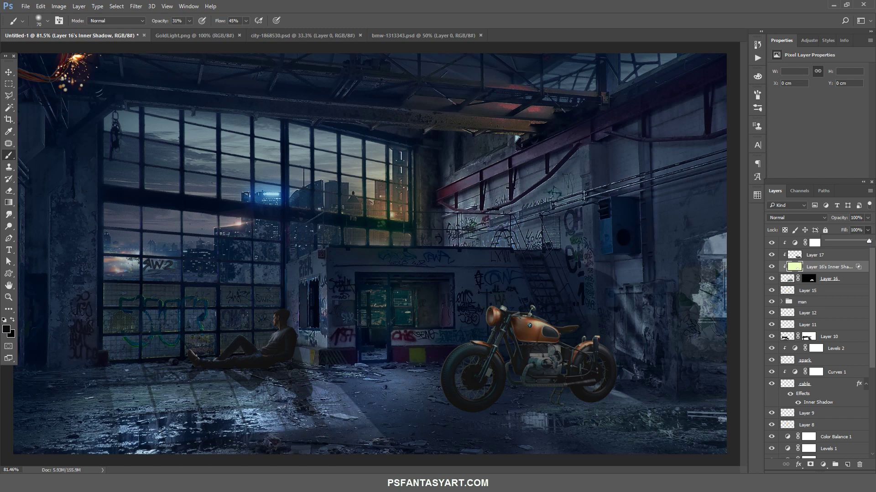
- Lower the inner shadow layer's fill and erase it from the front and rear wheels
{"action": "left_click_drag", "start_coordinate": [868, 242], "coordinate": [860, 242]}
{"action": "left_click", "coordinate": [8, 191]}
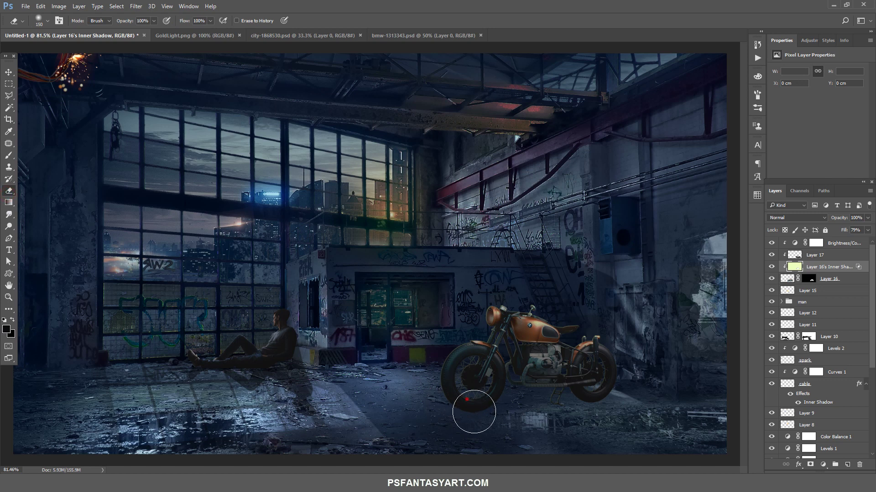
{"action": "mouse_move", "coordinate": [471, 401]}
{"action": "left_mouse_down"}
{"action": "mouse_move", "coordinate": [539, 390]}
{"action": "mouse_move", "coordinate": [612, 404]}
{"action": "mouse_move", "coordinate": [567, 406]}
{"action": "mouse_move", "coordinate": [599, 364]}
{"action": "mouse_move", "coordinate": [593, 367]}
{"action": "left_mouse_up"}
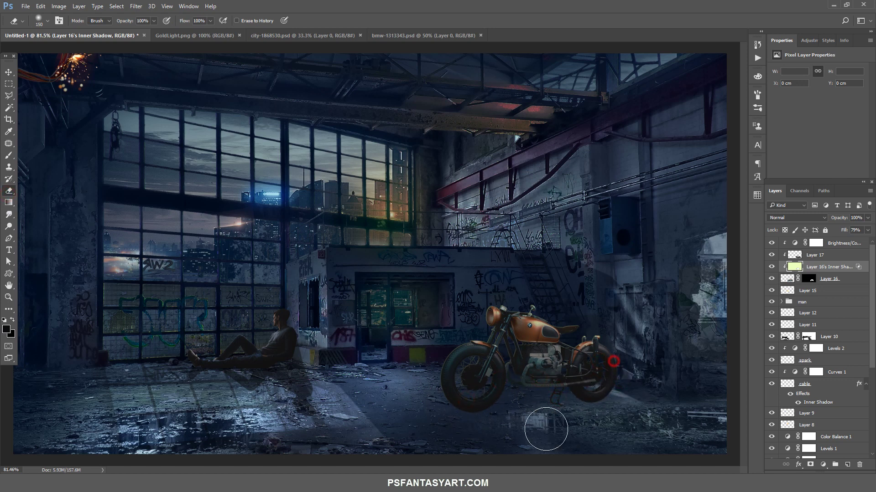
{"action": "left_click", "coordinate": [525, 418]}
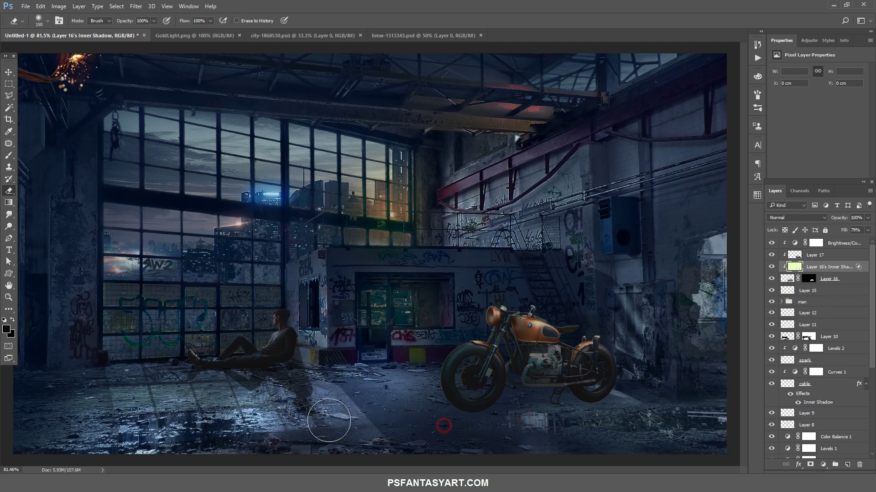
- Add a new layer above Brightness/Contrast and clip it to the layer below
{"action": "left_click", "coordinate": [834, 243]}
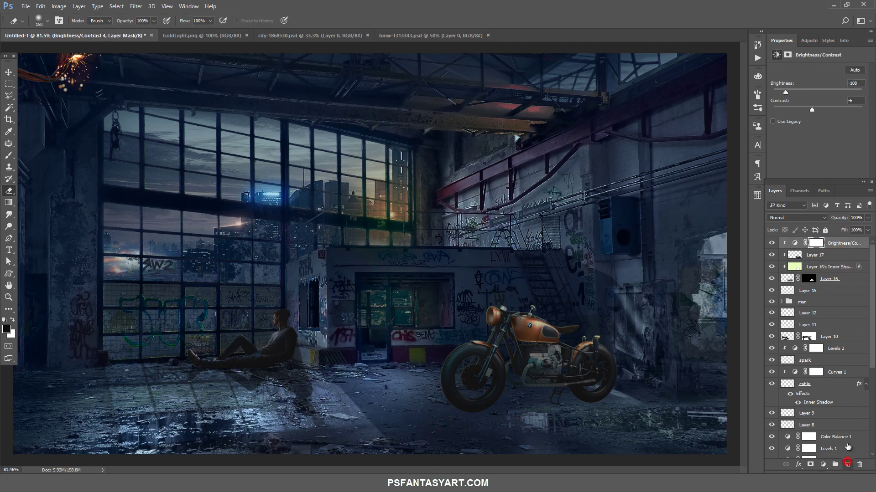
{"action": "left_click", "coordinate": [846, 465]}
{"action": "left_click", "coordinate": [849, 247], "text": "alt"}
- Fill the new Layer 18 with 50% Gray and set its blend mode to Overlay
{"action": "key", "text": "shift+F5"}
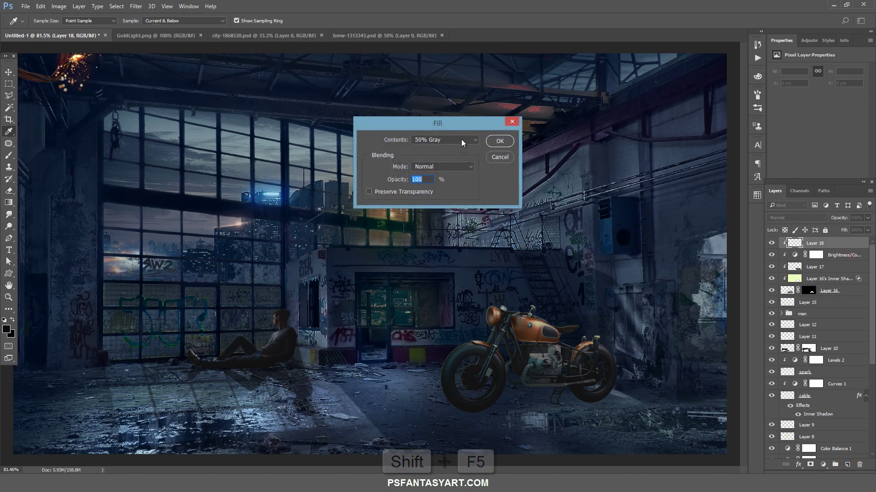
{"action": "left_click", "coordinate": [447, 140]}
{"action": "left_click", "coordinate": [445, 207]}
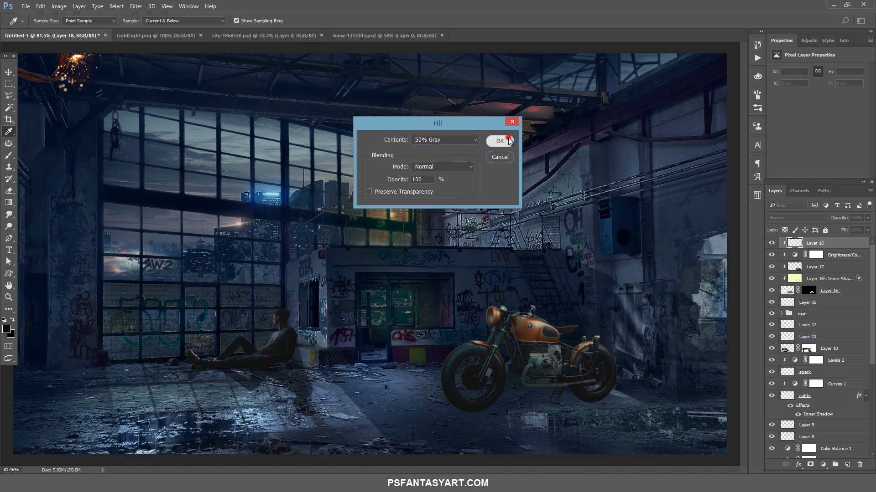
{"action": "left_click", "coordinate": [500, 141]}
{"action": "key", "text": "e"}
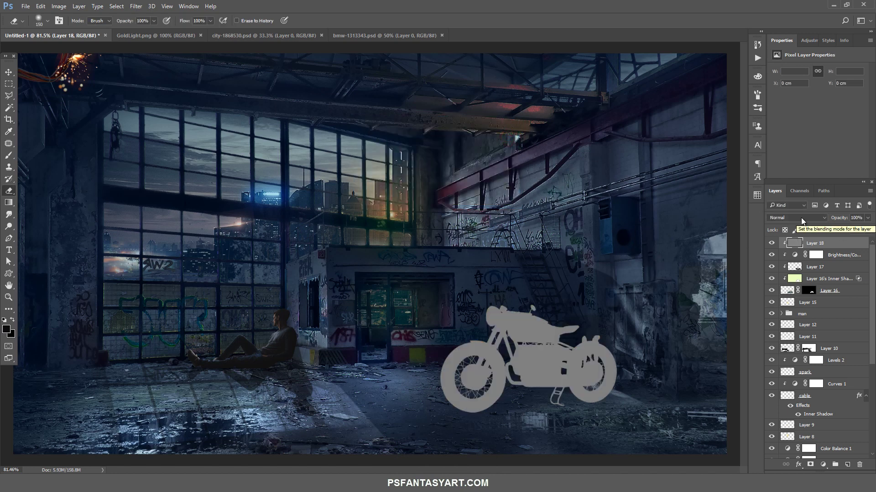
{"action": "left_click", "coordinate": [800, 218]}
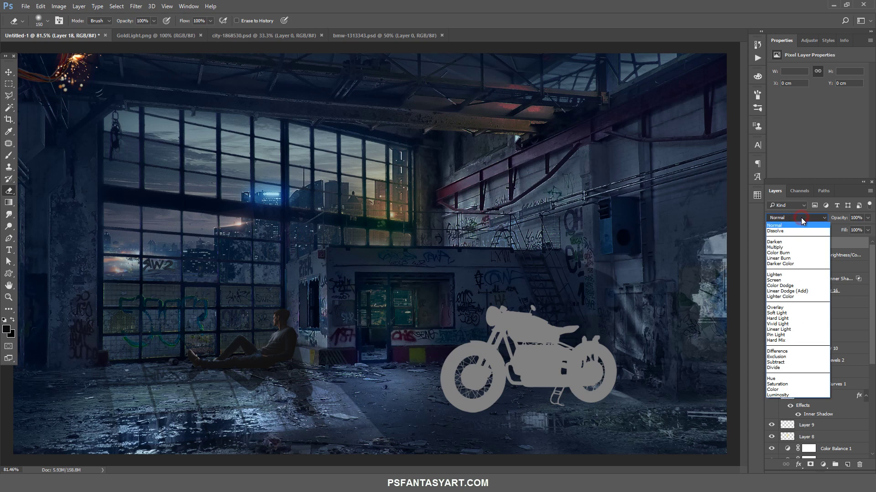
{"action": "left_click", "coordinate": [790, 308]}
- Burn the motorcycle's tank, frame, rear wheel, front wheel and fork darker
{"action": "left_click", "coordinate": [12, 227]}
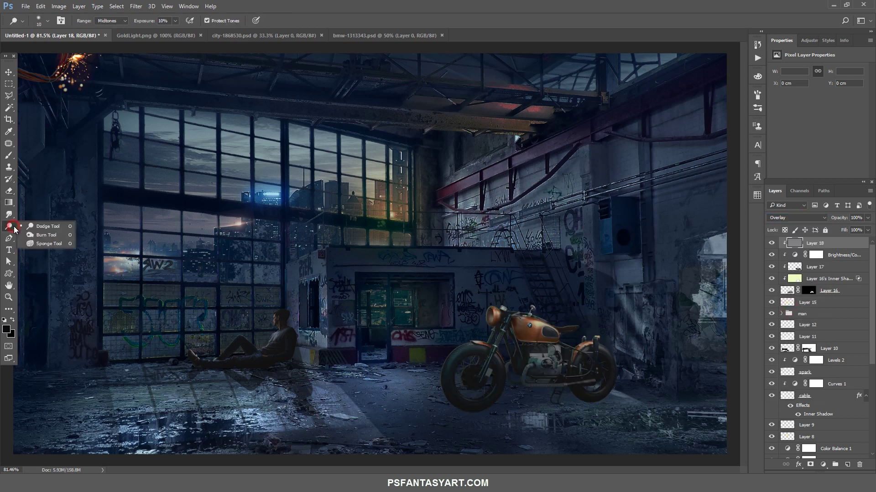
{"action": "left_click", "coordinate": [46, 235]}
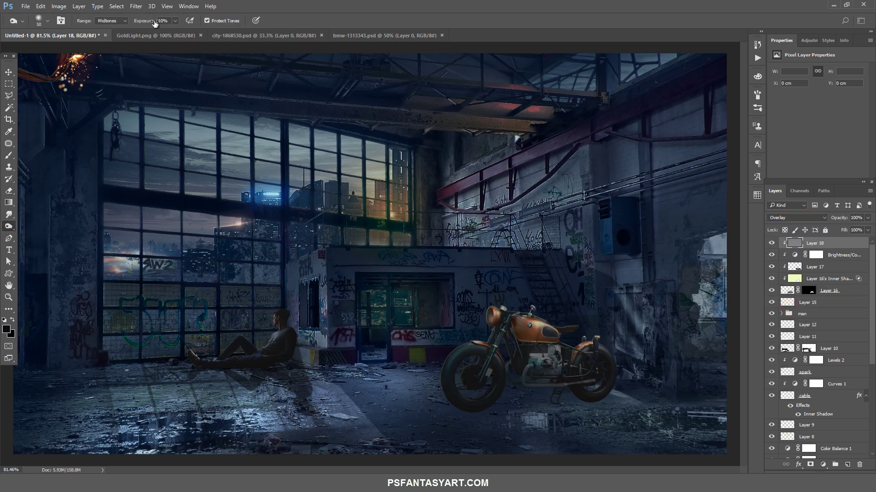
{"action": "left_click", "coordinate": [174, 20]}
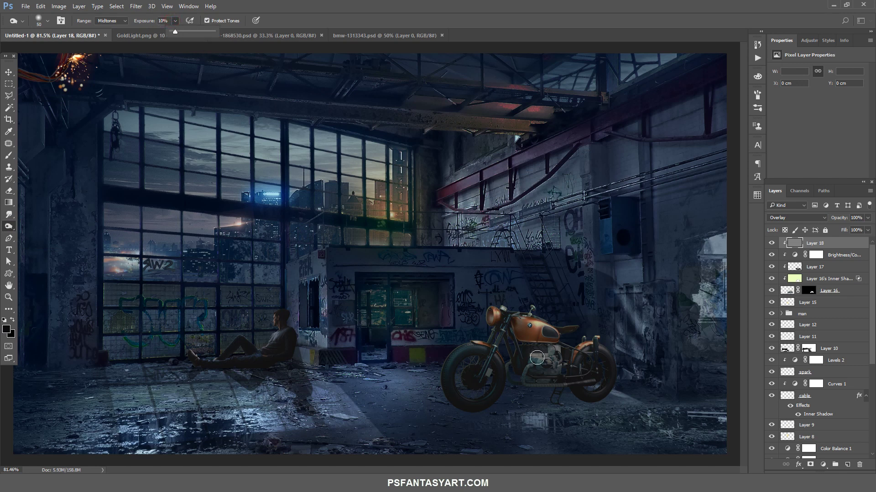
{"action": "left_click_drag", "start_coordinate": [484, 349], "coordinate": [560, 347]}
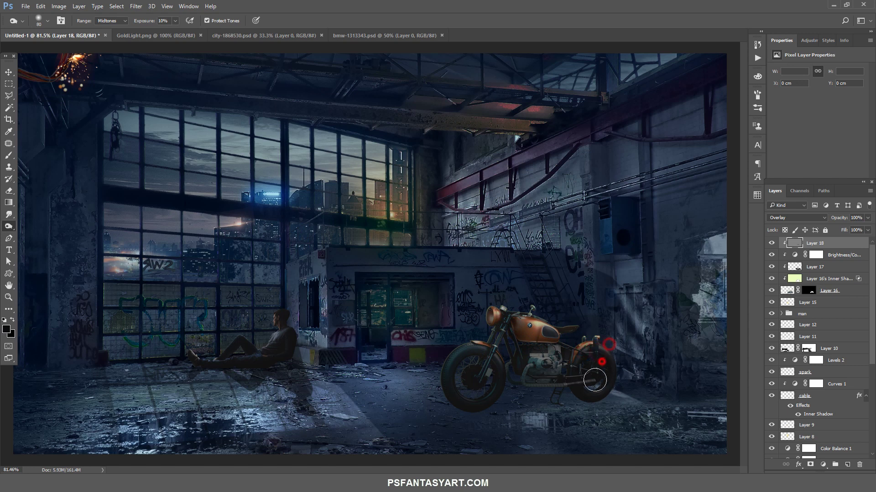
{"action": "left_click_drag", "start_coordinate": [560, 347], "coordinate": [593, 383]}
{"action": "key", "text": "bracketleft"}
{"action": "key", "text": "bracketleft"}
{"action": "key", "text": "bracketleft"}
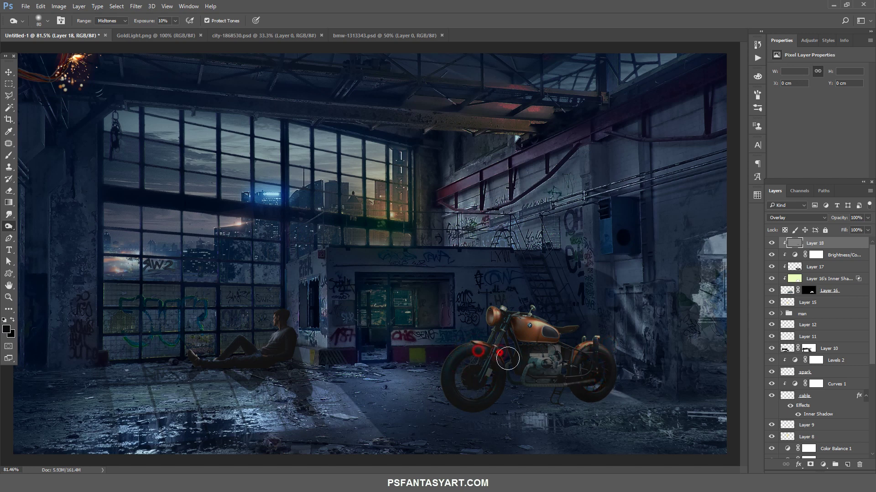
{"action": "mouse_move", "coordinate": [441, 400]}
{"action": "left_mouse_down"}
{"action": "mouse_move", "coordinate": [502, 344]}
{"action": "mouse_move", "coordinate": [555, 374]}
{"action": "mouse_move", "coordinate": [613, 381]}
{"action": "left_mouse_up"}
{"action": "key", "text": "bracketright"}
{"action": "key", "text": "bracketright"}
{"action": "key", "text": "bracketright"}
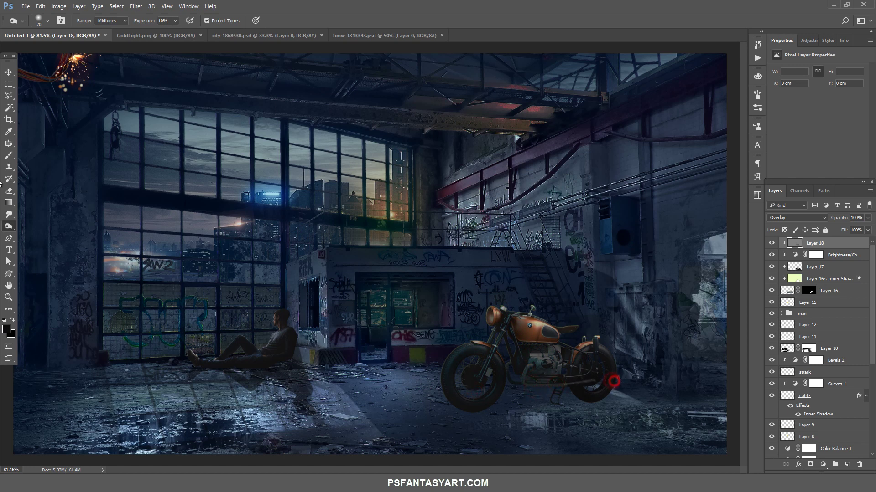
- Dodge the fuel tank top, rear fender and headlight brighter, then compare with the layer hidden
{"action": "left_click", "coordinate": [10, 228]}
{"action": "left_click", "coordinate": [46, 226]}
{"action": "left_click_drag", "start_coordinate": [521, 318], "coordinate": [542, 318]}
{"action": "left_click_drag", "start_coordinate": [591, 341], "coordinate": [602, 337]}
{"action": "left_click", "coordinate": [489, 306]}
{"action": "left_click_drag", "start_coordinate": [488, 306], "coordinate": [508, 308]}
{"action": "left_click", "coordinate": [772, 243]}
- Duplicate the motorcycle Layer 16 and apply its layer mask
{"action": "left_click", "coordinate": [786, 290]}
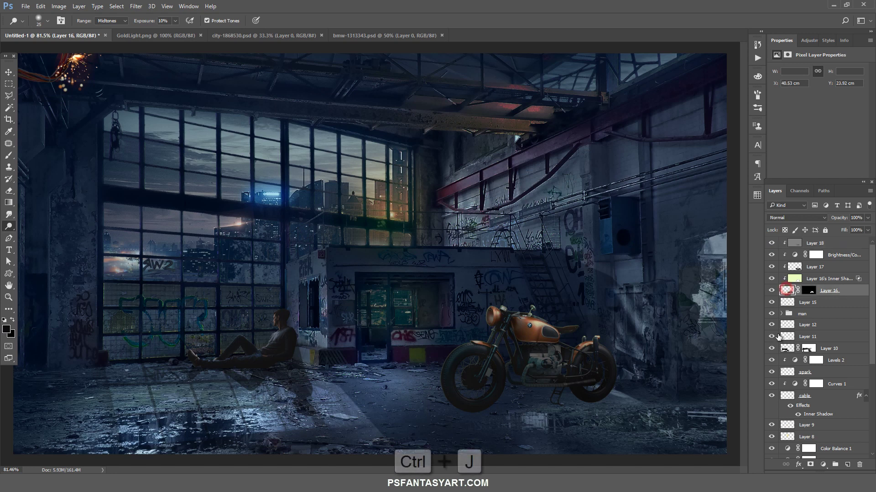
{"action": "key", "text": "ctrl+j"}
{"action": "right_click", "coordinate": [812, 303]}
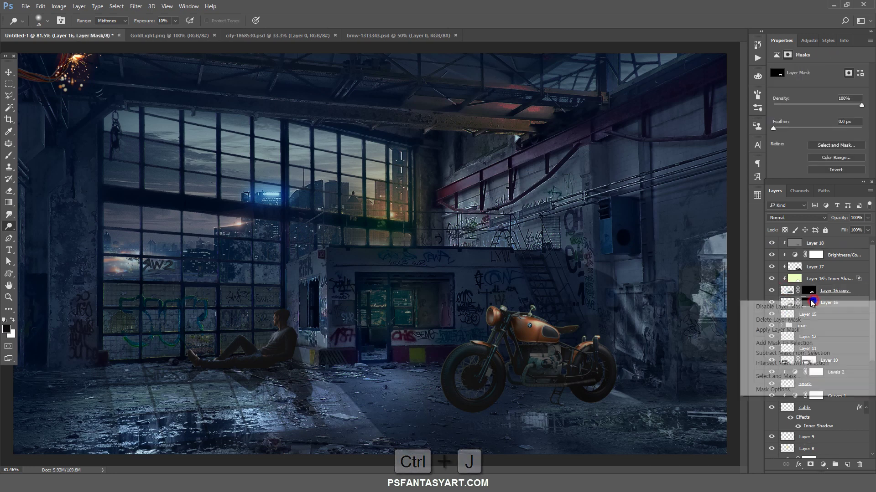
{"action": "left_click", "coordinate": [812, 331]}
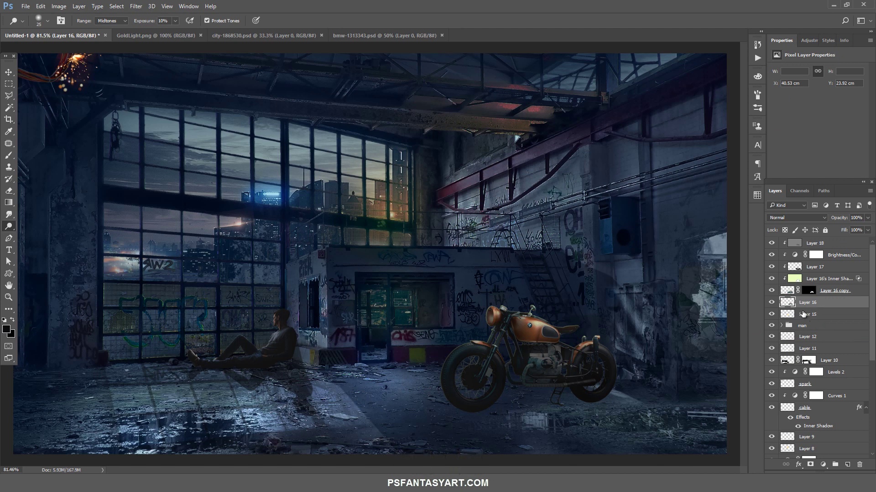
- Duplicate Layer 16 again and make the copy solid black with Lightness -100
{"action": "key", "text": "ctrl+j"}
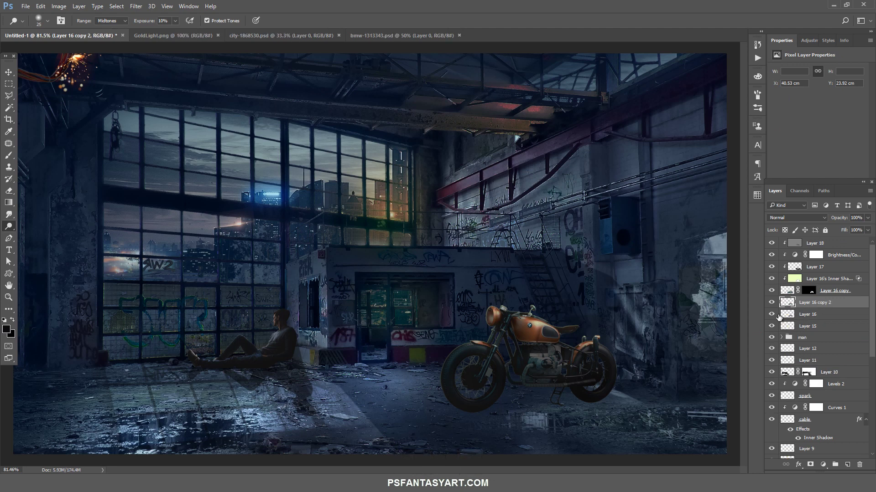
{"action": "key", "text": "ctrl+u"}
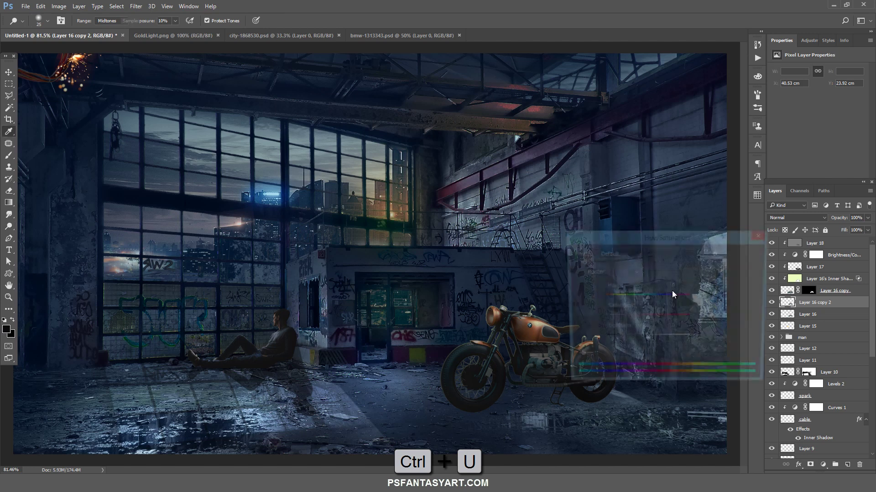
{"action": "left_click", "coordinate": [747, 254]}
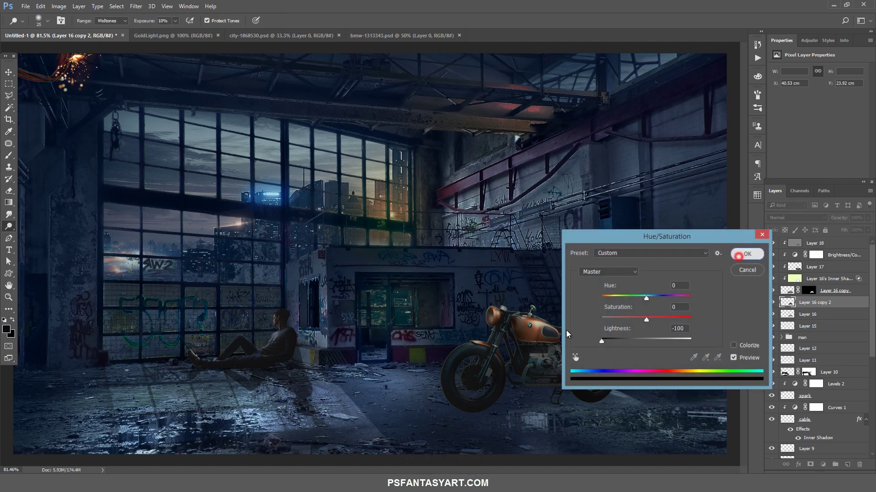
{"action": "key", "text": "ctrl+t"}
{"action": "right_click", "coordinate": [601, 314]}
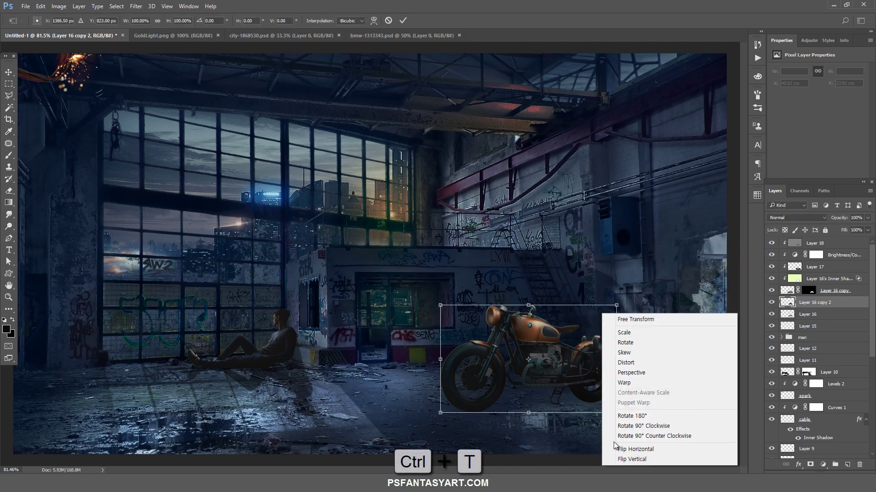
{"action": "left_click", "coordinate": [554, 394]}
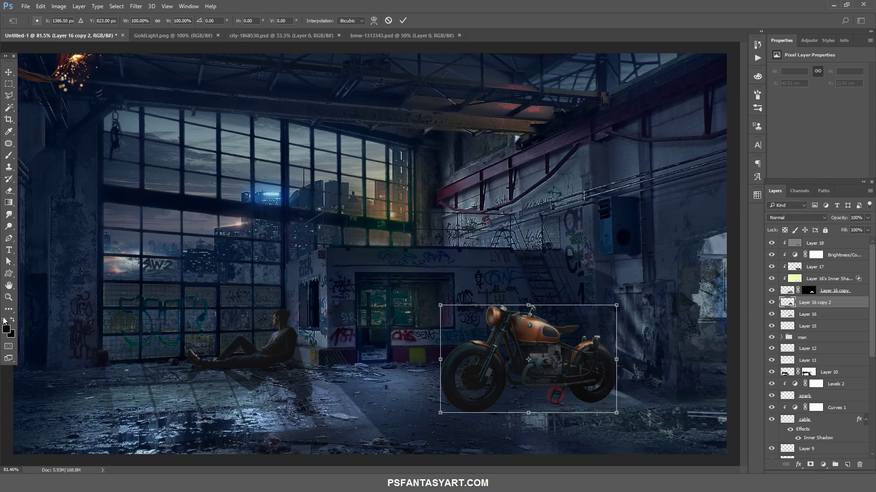
- Zoom the view out to 50% and begin free-transforming the black copy
{"action": "left_click", "coordinate": [9, 297]}
{"action": "left_click_drag", "start_coordinate": [551, 315], "coordinate": [521, 337]}
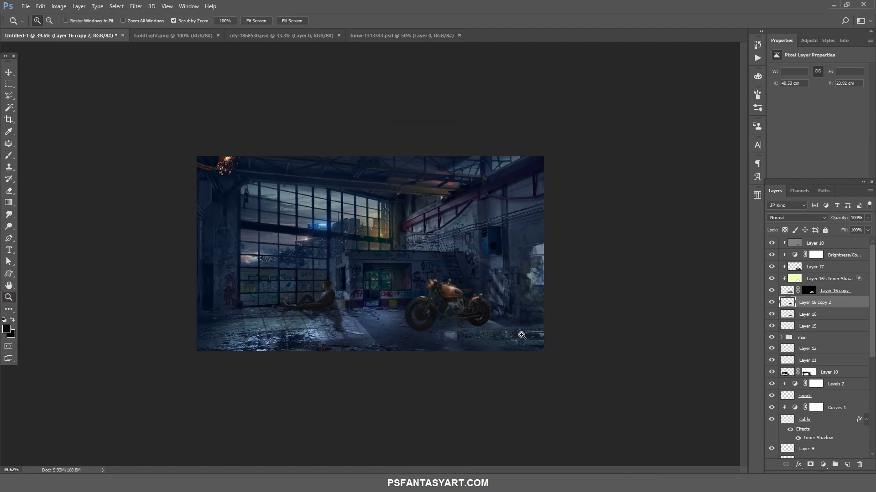
{"action": "left_click", "coordinate": [520, 337]}
{"action": "right_click", "coordinate": [518, 343]}
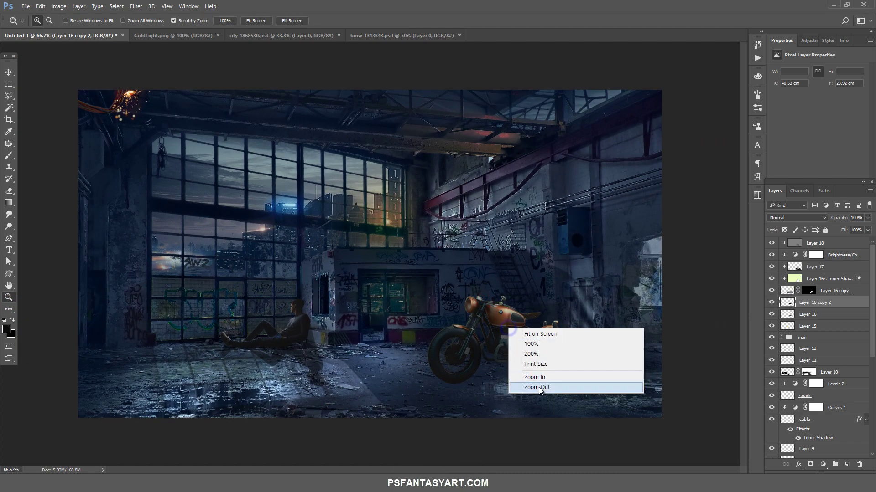
{"action": "left_click", "coordinate": [538, 388]}
{"action": "key", "text": "ctrl+t"}
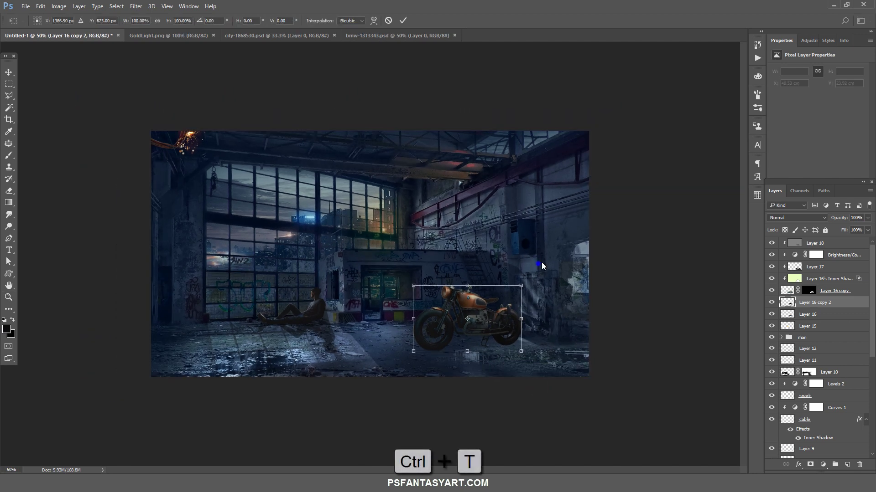
- Flip the black copy vertically and skew it beneath the motorcycle as a ground shadow
{"action": "right_click", "coordinate": [537, 264]}
{"action": "left_click", "coordinate": [568, 410]}
{"action": "left_click_drag", "start_coordinate": [488, 319], "coordinate": [487, 375]}
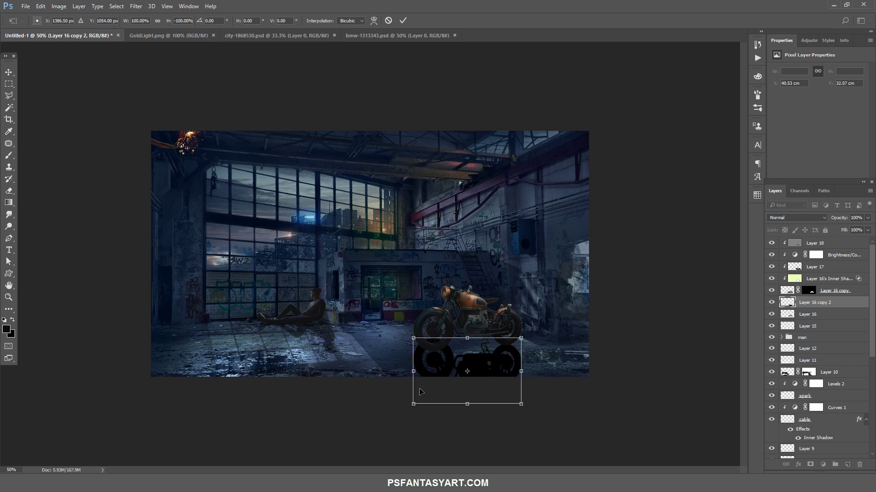
{"action": "left_click_drag", "start_coordinate": [366, 365], "coordinate": [365, 377]}
{"action": "left_click_drag", "start_coordinate": [500, 368], "coordinate": [503, 368]}
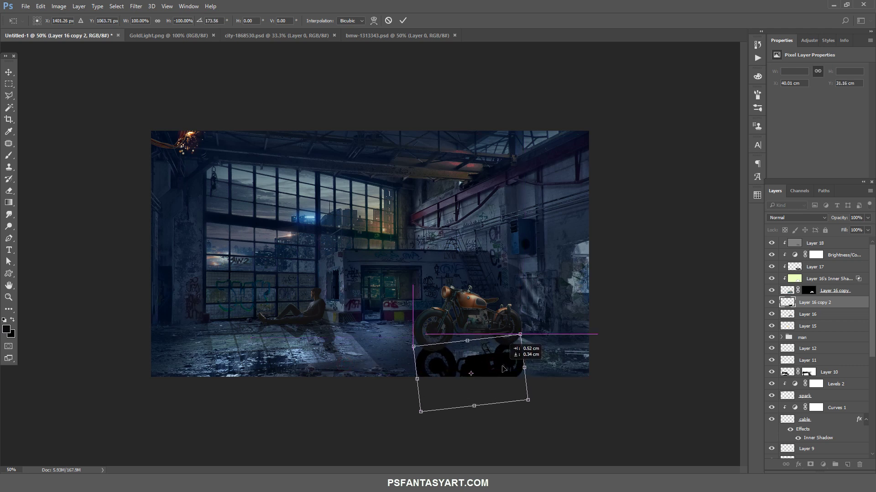
{"action": "left_click_drag", "start_coordinate": [477, 409], "coordinate": [508, 411]}
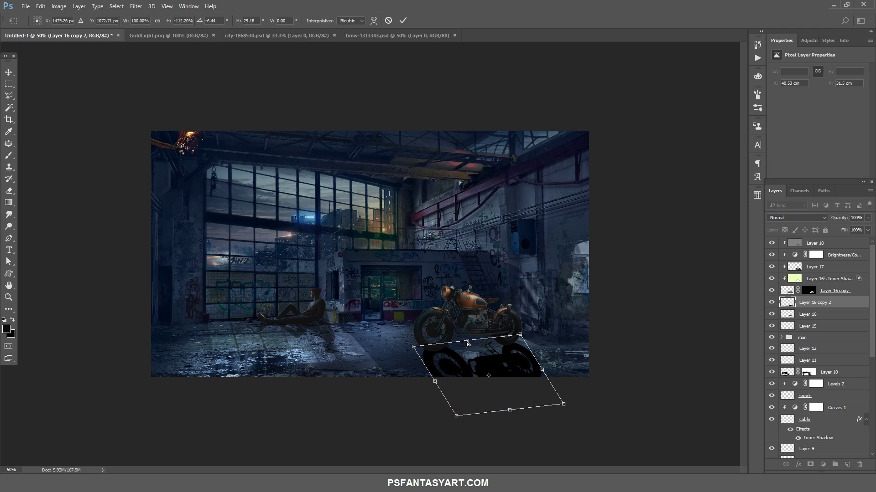
{"action": "left_click_drag", "start_coordinate": [497, 362], "coordinate": [493, 361]}
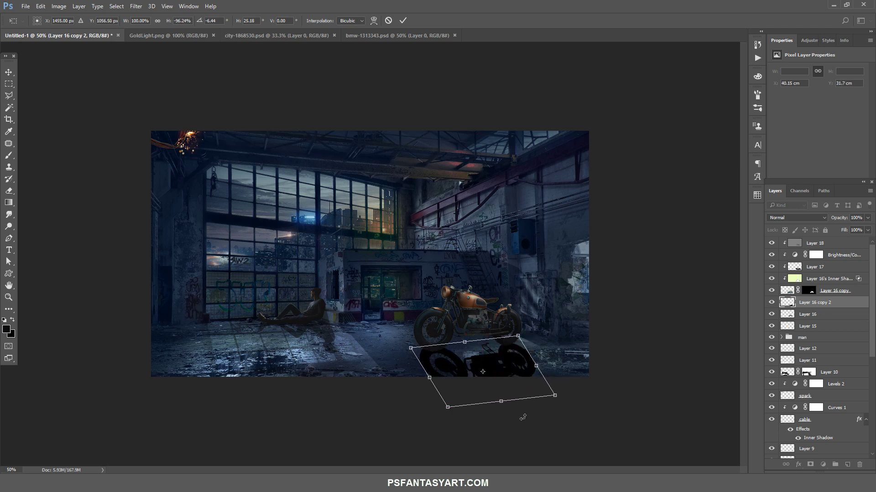
{"action": "left_click_drag", "start_coordinate": [555, 399], "coordinate": [563, 395]}
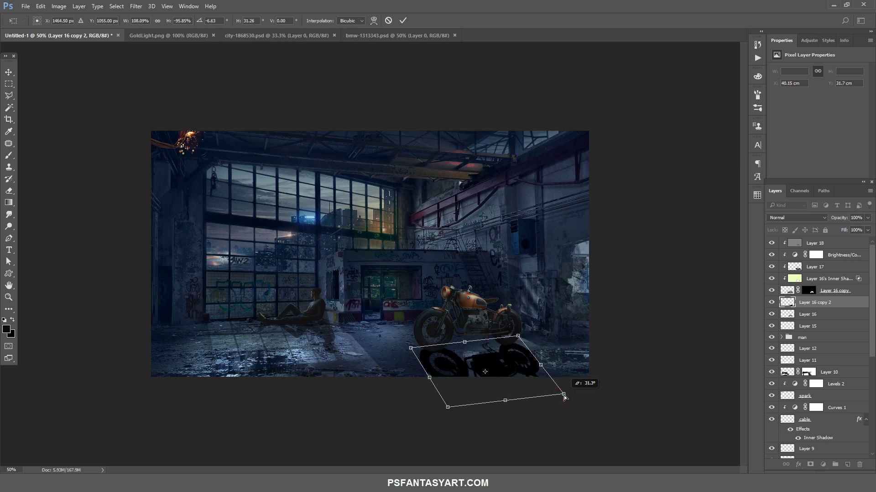
{"action": "left_click_drag", "start_coordinate": [411, 349], "coordinate": [413, 353]}
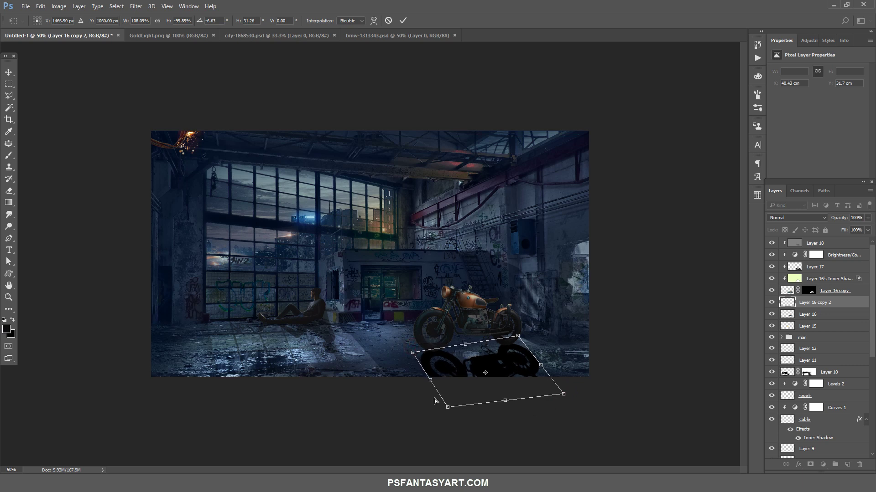
{"action": "left_click", "coordinate": [402, 21]}
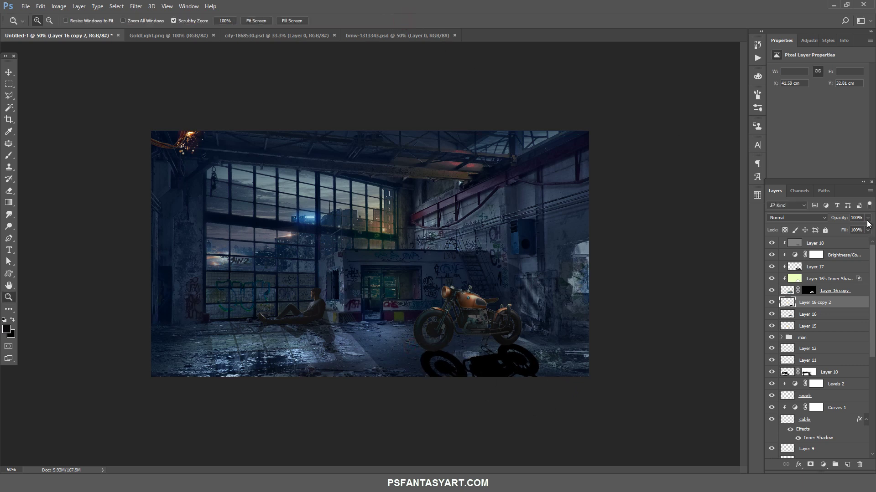
- Fade the shadow layer to 38% opacity and zoom in to 66.7%
{"action": "left_click", "coordinate": [867, 218]}
{"action": "left_click_drag", "start_coordinate": [852, 228], "coordinate": [841, 228]}
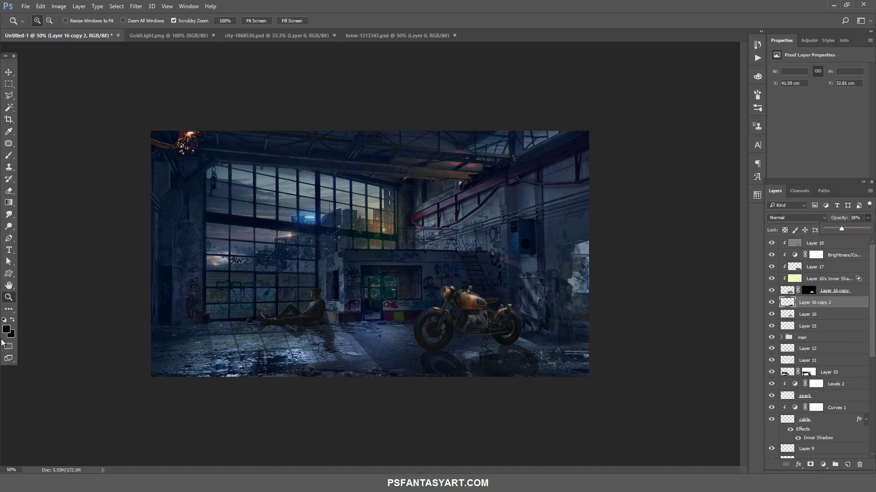
{"action": "left_click", "coordinate": [8, 299]}
{"action": "left_click", "coordinate": [561, 336]}
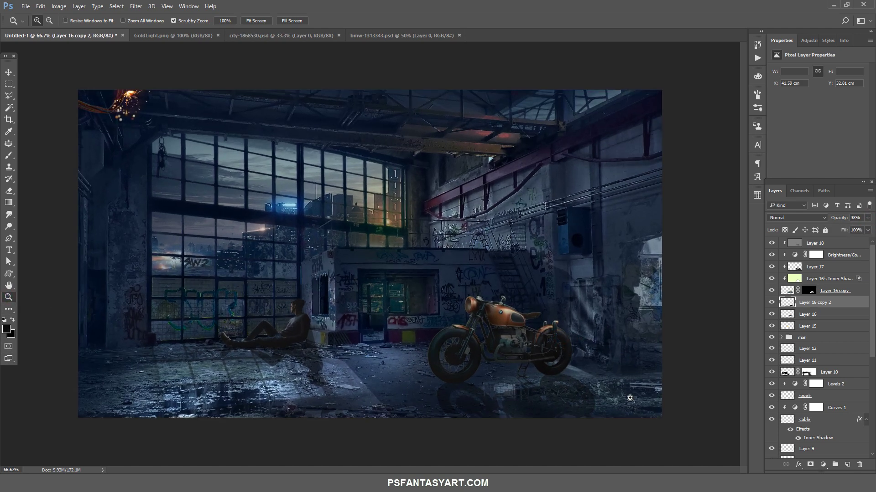
- Flip the Layer 16 motorcycle copy vertically and move it below the bike
{"action": "left_click", "coordinate": [791, 314]}
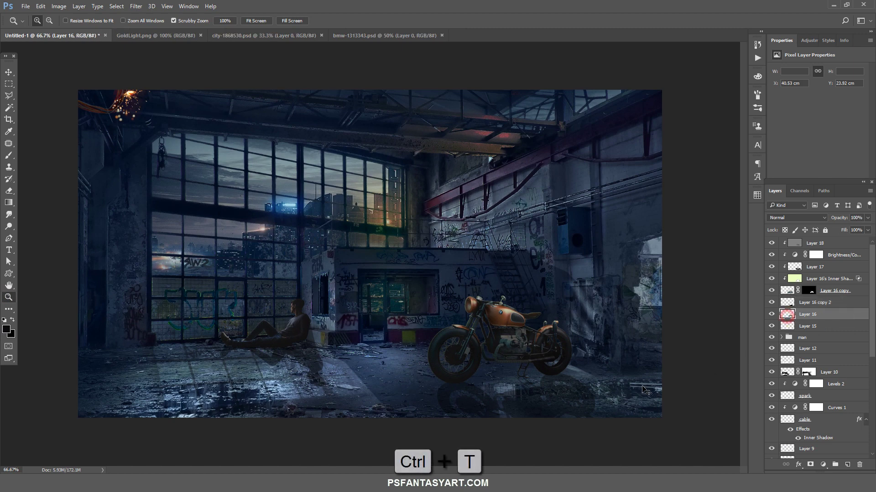
{"action": "key", "text": "ctrl+t"}
{"action": "right_click", "coordinate": [621, 340]}
{"action": "left_click", "coordinate": [651, 333]}
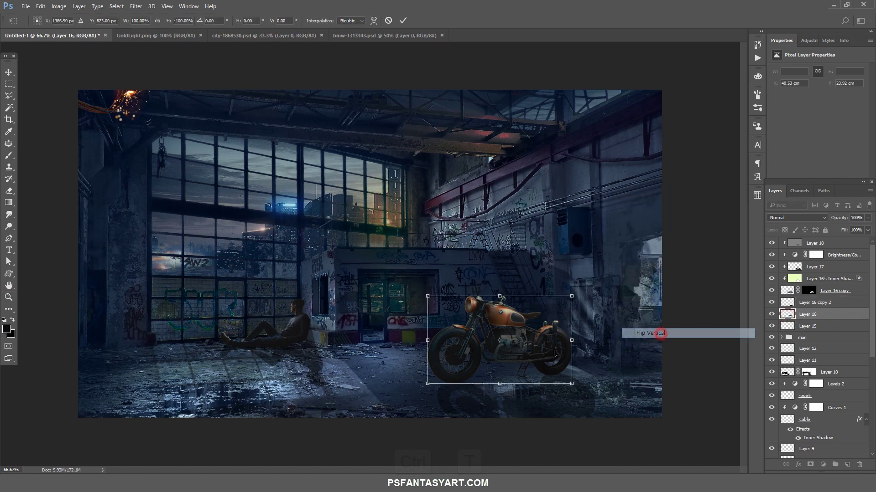
{"action": "left_click_drag", "start_coordinate": [552, 345], "coordinate": [551, 416]}
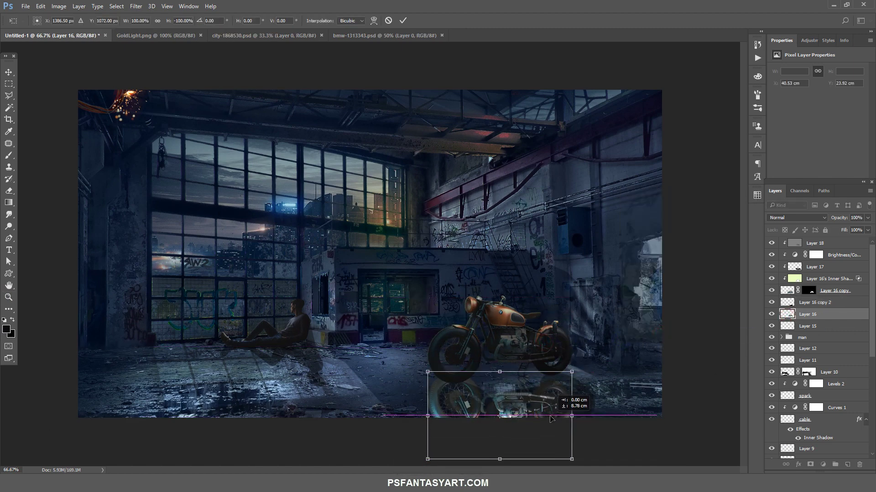
{"action": "left_click", "coordinate": [402, 20]}
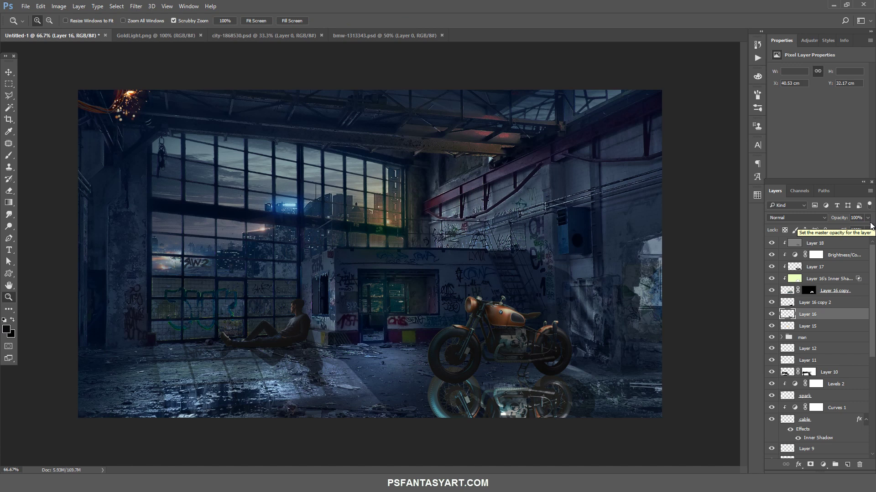
- Fade the reflection to about 25% opacity and erase its lower edges
{"action": "left_click", "coordinate": [868, 218]}
{"action": "left_click_drag", "start_coordinate": [851, 226], "coordinate": [835, 224]}
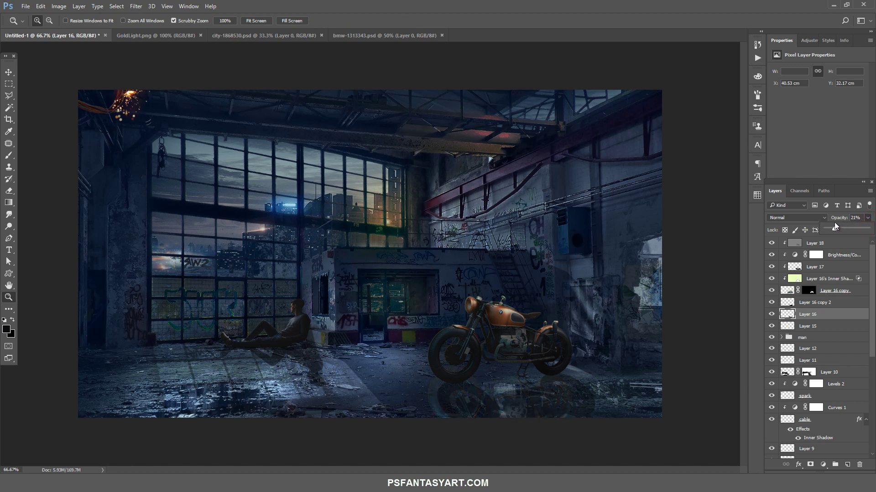
{"action": "left_click", "coordinate": [788, 315]}
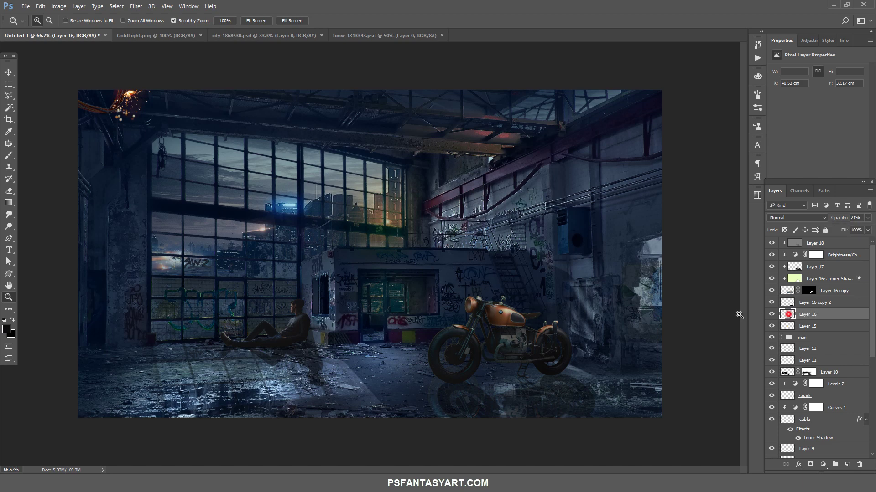
{"action": "left_click", "coordinate": [5, 192]}
{"action": "left_click_drag", "start_coordinate": [432, 385], "coordinate": [475, 428]}
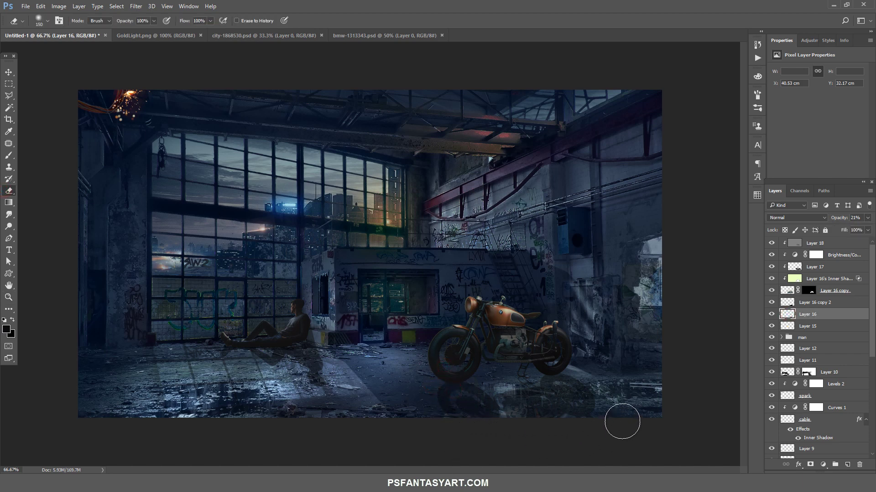
{"action": "key", "text": "bracketright"}
{"action": "key", "text": "bracketright"}
{"action": "key", "text": "bracketright"}
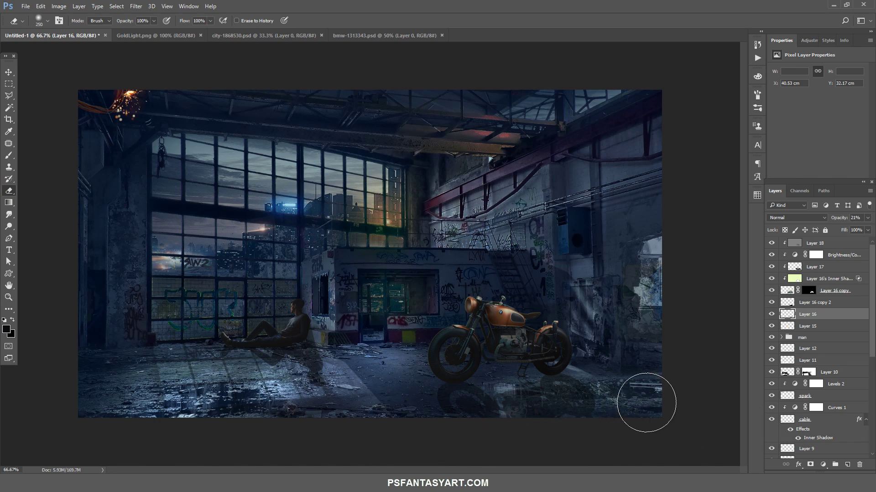
{"action": "key", "text": "bracketleft"}
{"action": "key", "text": "bracketleft"}
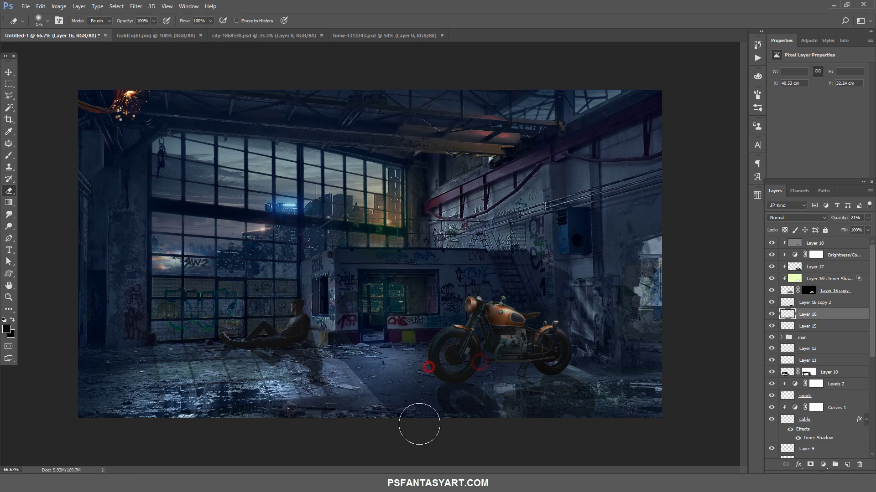
{"action": "left_click", "coordinate": [437, 440]}
- Touch up the reflection, check layer visibility, and select Layers 16 through 18
{"action": "left_click", "coordinate": [772, 315]}
{"action": "left_click", "coordinate": [772, 314]}
{"action": "left_click", "coordinate": [487, 441]}
{"action": "left_click", "coordinate": [772, 327]}
{"action": "left_click", "coordinate": [816, 244], "text": "shift"}
- Group the motorcycle layers, rename the group bike, and fit the image on screen
{"action": "key", "text": "ctrl+g"}
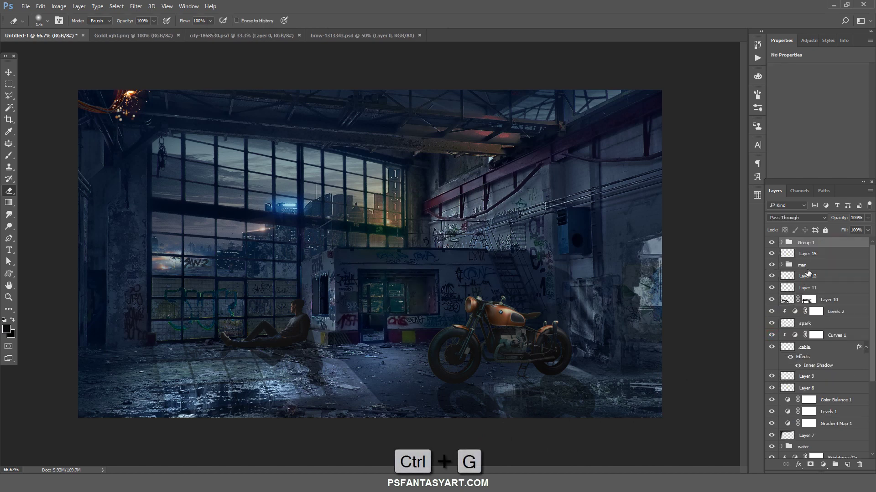
{"action": "double_click", "coordinate": [805, 244]}
{"action": "type", "text": "bike"}
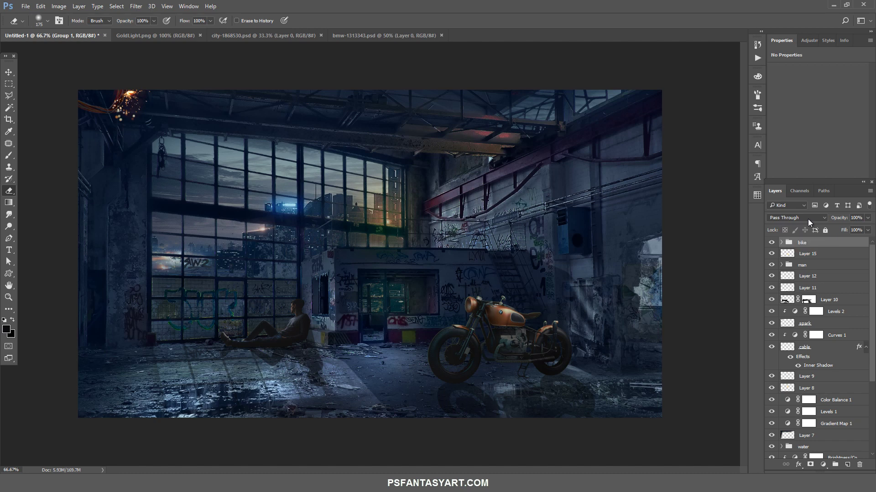
{"action": "left_click", "coordinate": [6, 299]}
{"action": "left_click", "coordinate": [328, 287]}
{"action": "right_click", "coordinate": [326, 286]}
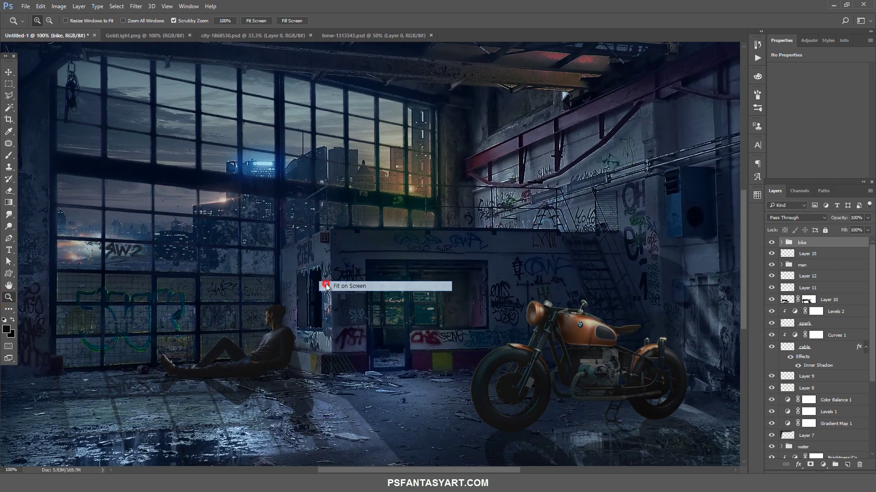
{"action": "left_click", "coordinate": [327, 286]}
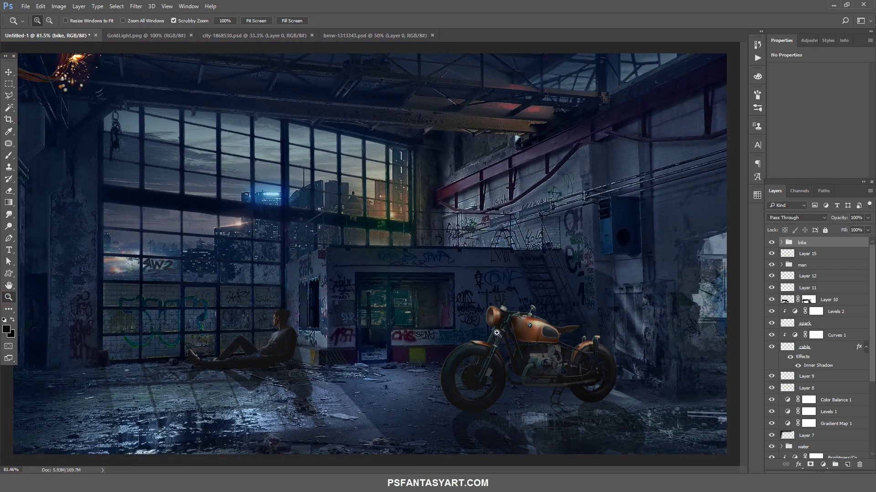
- Add a new layer and set the foreground colour to #13181c
{"action": "left_click", "coordinate": [847, 465]}
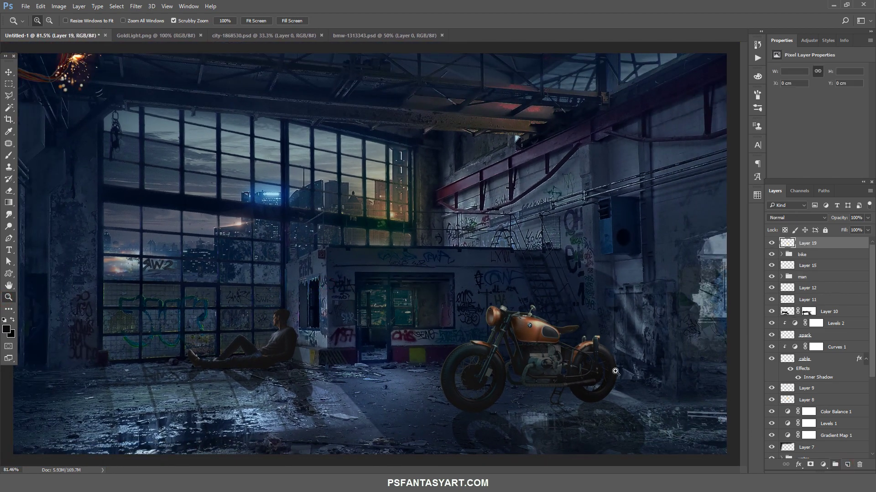
{"action": "left_click", "coordinate": [6, 328]}
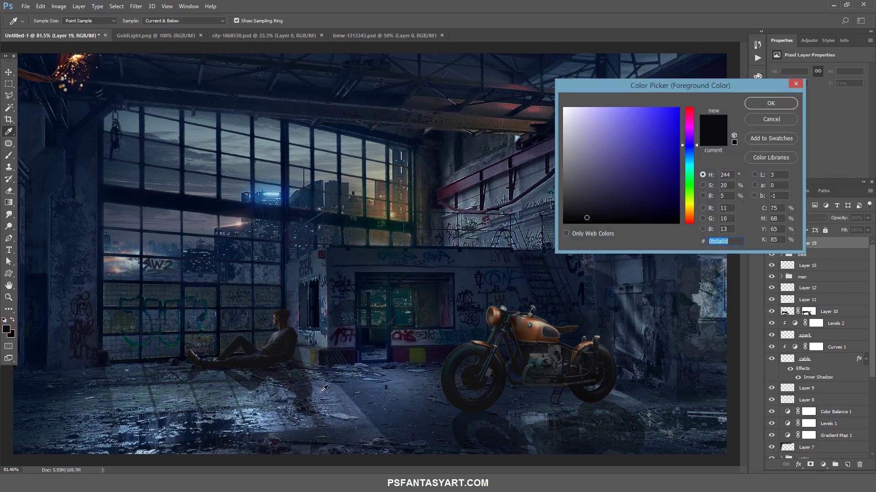
{"action": "type", "text": "1318"}
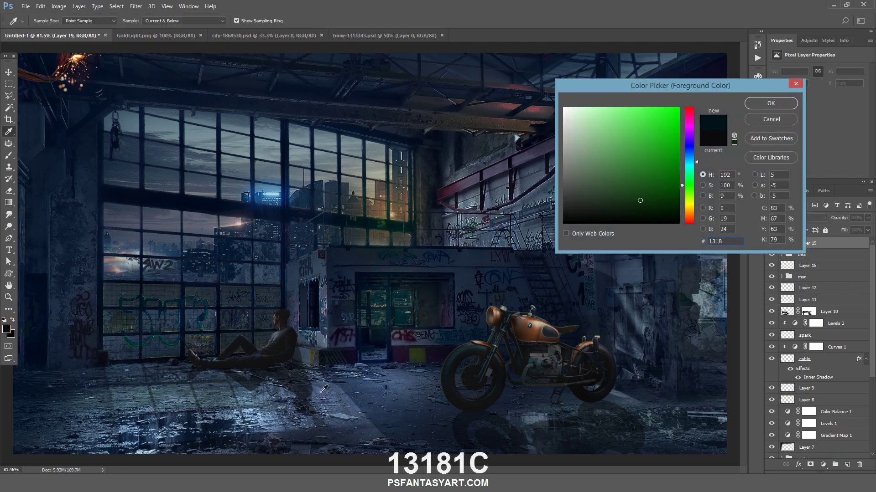
{"action": "type", "text": "1c"}
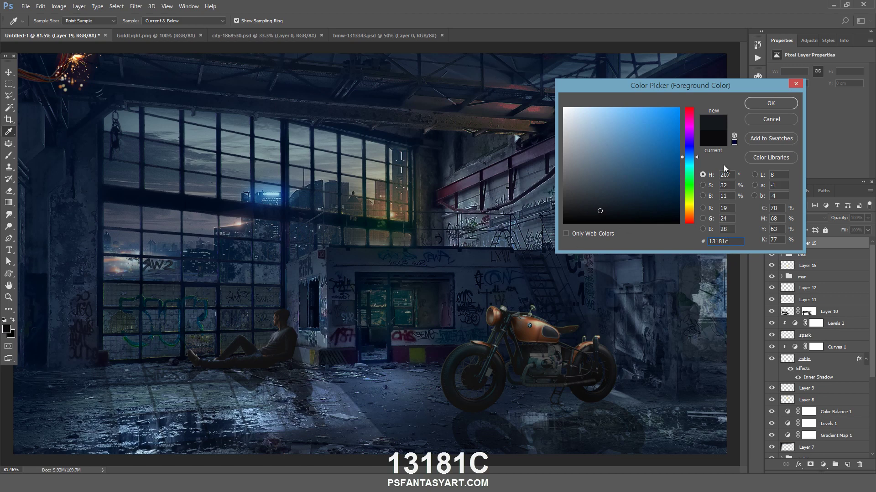
{"action": "left_click", "coordinate": [770, 103]}
{"action": "left_click", "coordinate": [9, 144]}
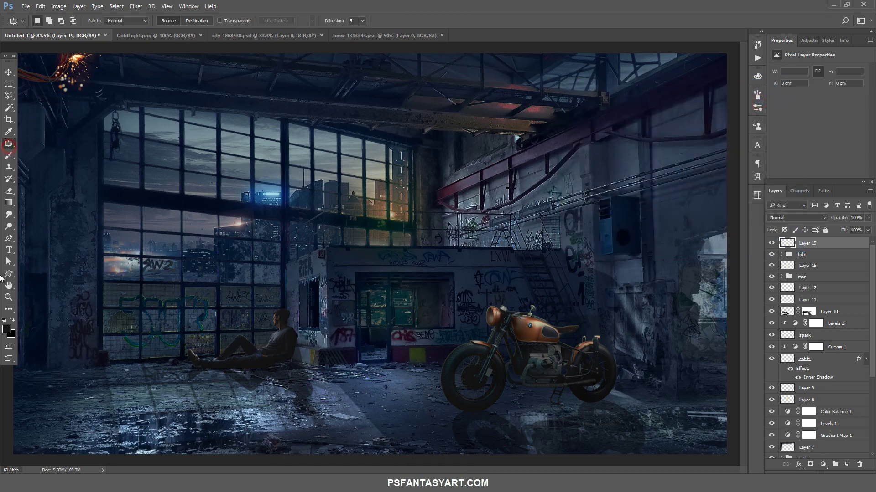
{"action": "left_click", "coordinate": [8, 298]}
{"action": "left_click_drag", "start_coordinate": [237, 285], "coordinate": [210, 284]}
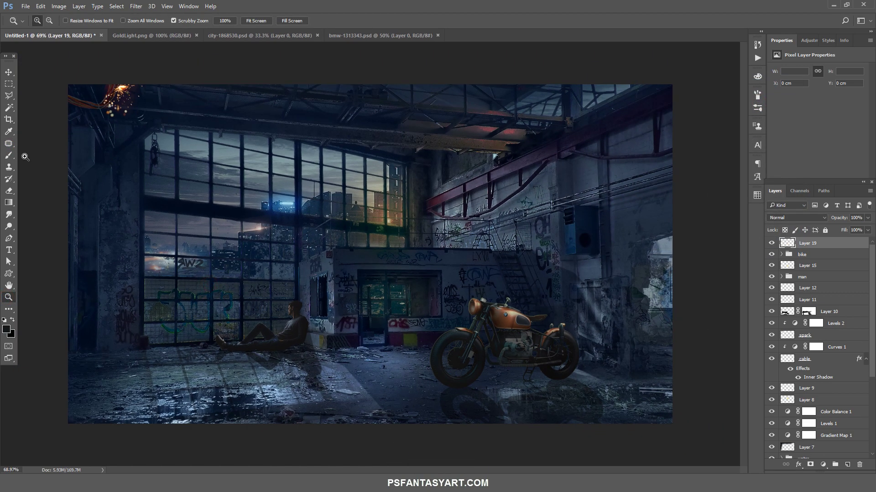
- Paint the lower floor strip dark with a 400 px full-flow brush
{"action": "left_click", "coordinate": [8, 156]}
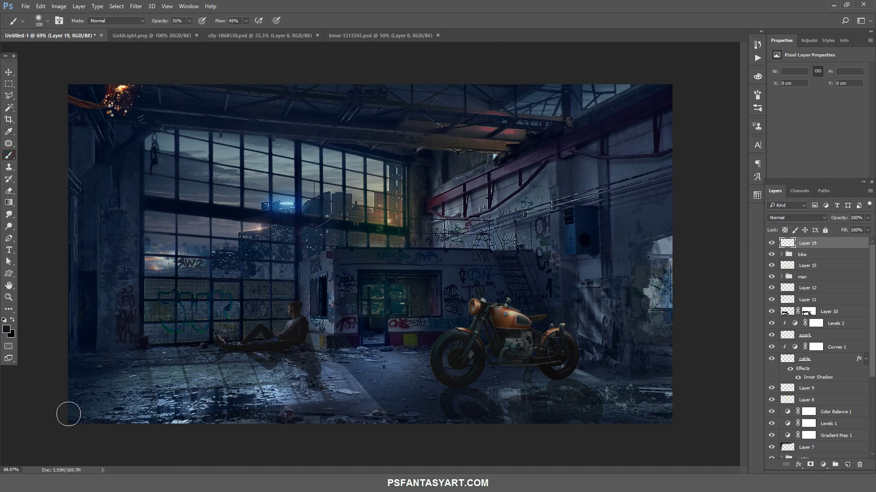
{"action": "key", "text": "bracketright"}
{"action": "key", "text": "bracketright"}
{"action": "key", "text": "bracketright"}
{"action": "key", "text": "bracketright"}
{"action": "key", "text": "bracketright"}
{"action": "key", "text": "bracketright"}
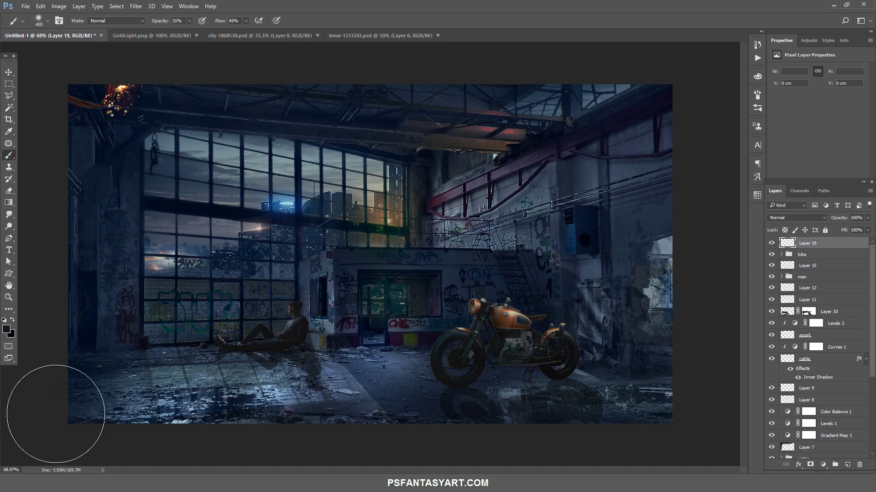
{"action": "left_click", "coordinate": [189, 21]}
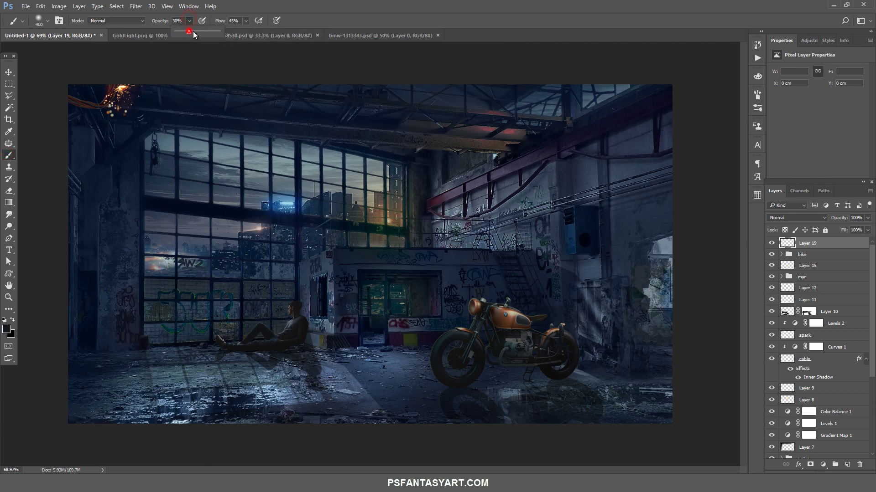
{"action": "left_click_drag", "start_coordinate": [245, 21], "coordinate": [274, 31]}
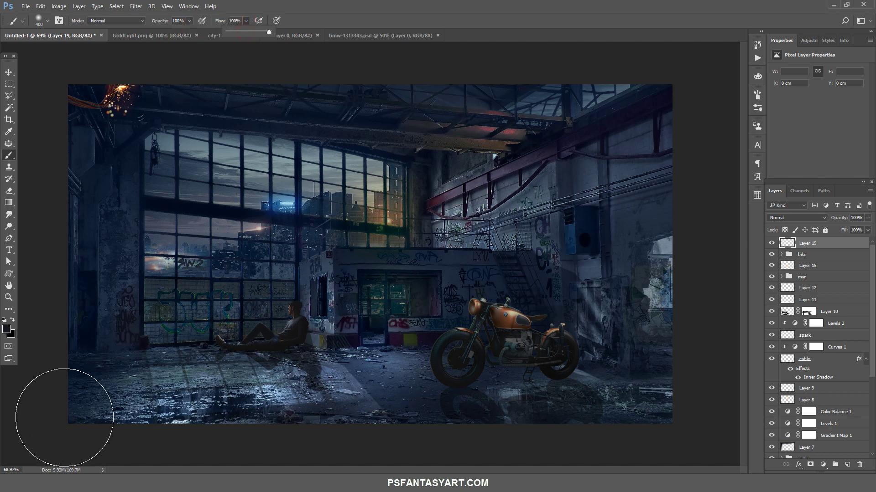
{"action": "left_click_drag", "start_coordinate": [120, 403], "coordinate": [625, 402]}
- Lower the floor shading layer to 40% opacity and add an empty Layer 20
{"action": "left_click", "coordinate": [866, 218]}
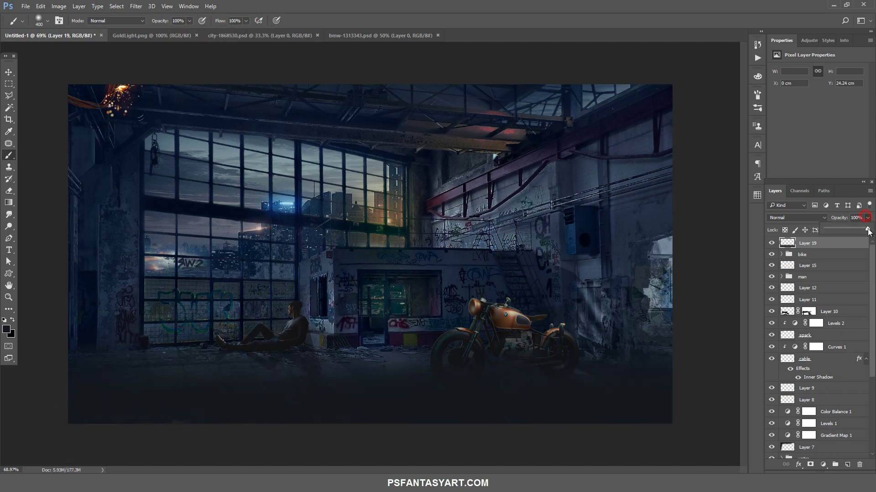
{"action": "left_click_drag", "start_coordinate": [839, 229], "coordinate": [838, 229]}
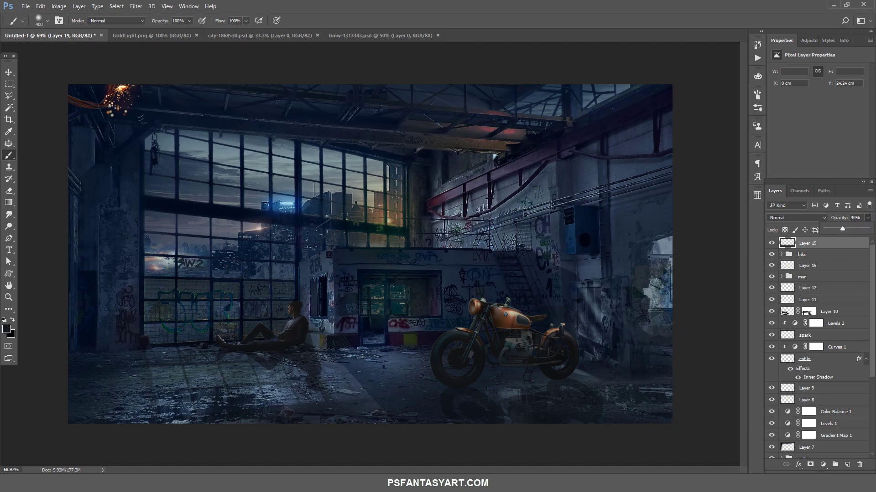
{"action": "left_click", "coordinate": [846, 464]}
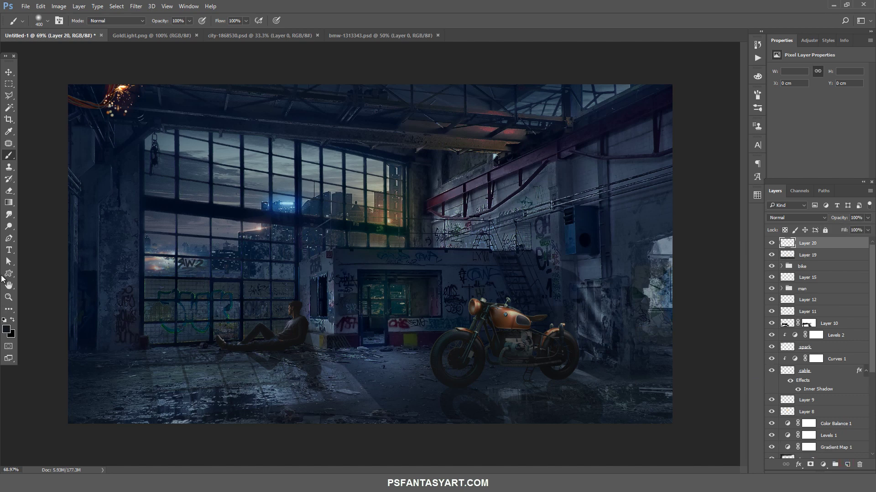
- Paint three light-orange (#fcdca9) streaks across the warehouse floor with a 60 px brush
{"action": "left_click", "coordinate": [6, 329]}
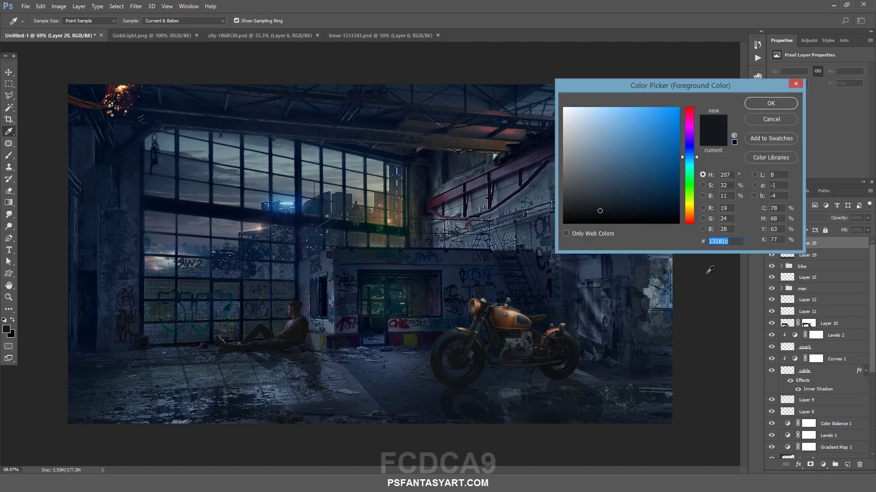
{"action": "type", "text": "fcd"}
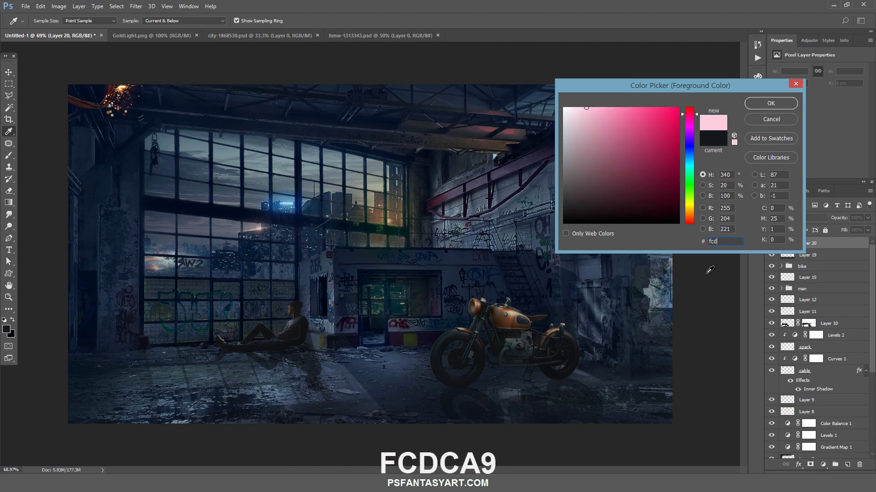
{"action": "type", "text": "c"}
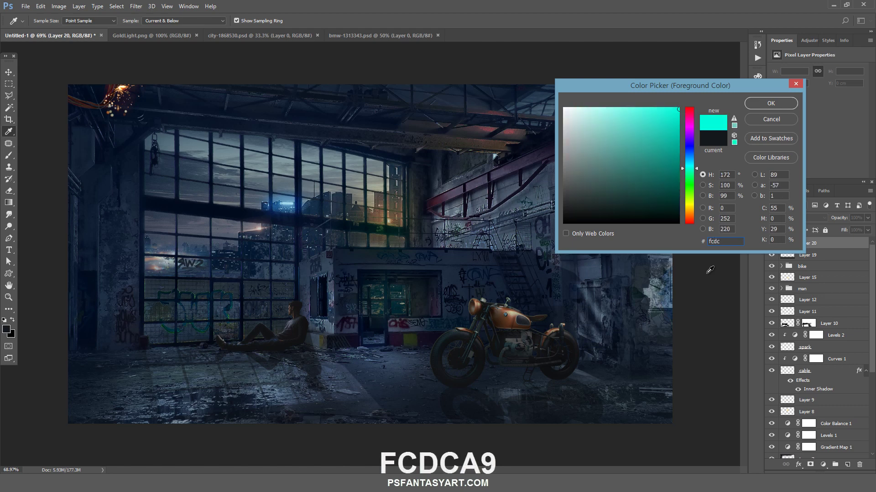
{"action": "type", "text": "a9"}
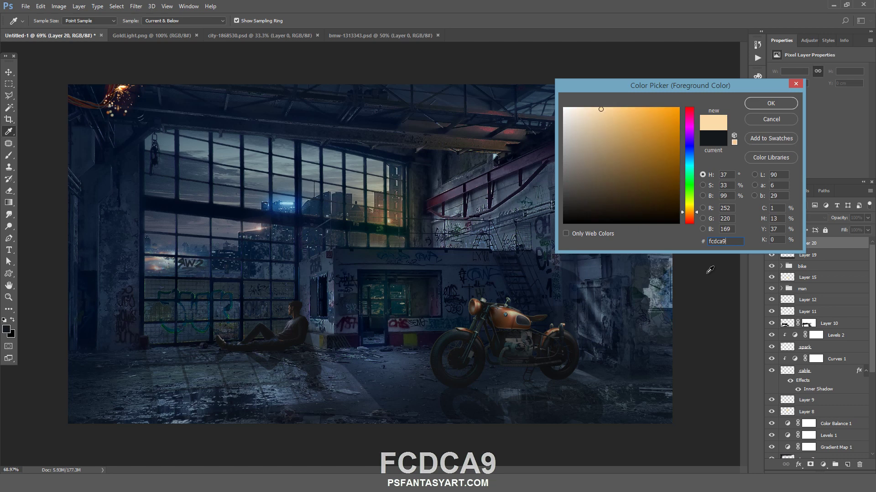
{"action": "left_click", "coordinate": [782, 102]}
{"action": "key", "text": "b"}
{"action": "key", "text": "["}
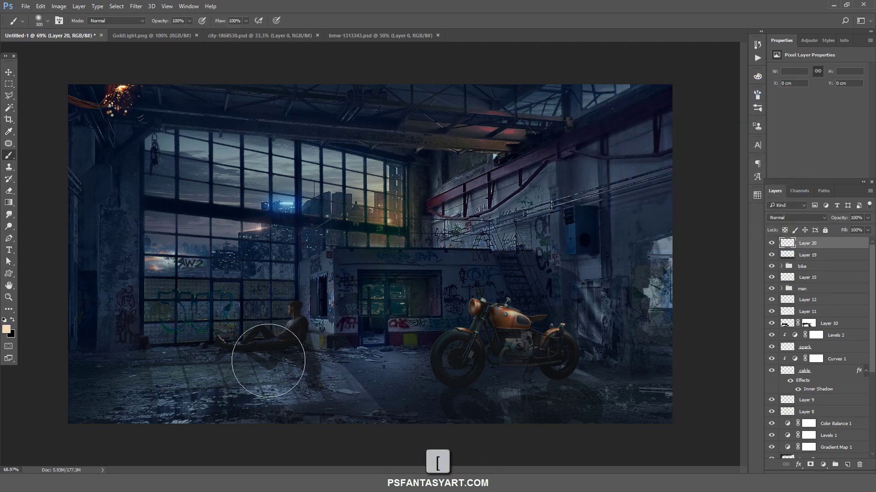
{"action": "key", "text": "bracketleft"}
{"action": "key", "text": "bracketleft"}
{"action": "key", "text": "bracketleft"}
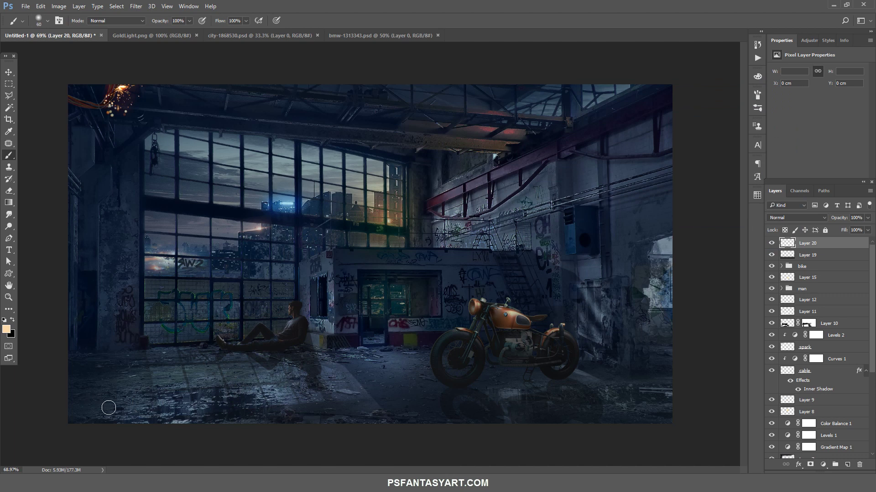
{"action": "mouse_move", "coordinate": [130, 393]}
{"action": "left_mouse_down"}
{"action": "mouse_move", "coordinate": [235, 358]}
{"action": "mouse_move", "coordinate": [358, 391]}
{"action": "left_mouse_up"}
{"action": "left_click_drag", "start_coordinate": [495, 407], "coordinate": [639, 348]}
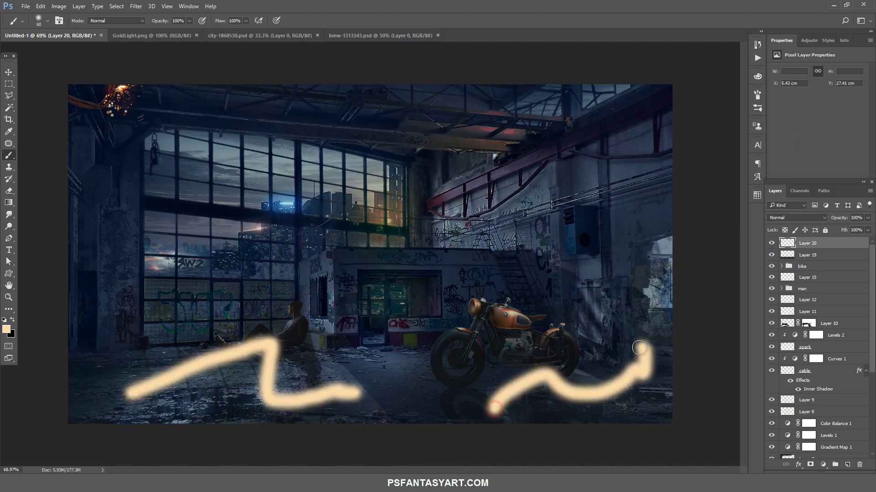
{"action": "left_click_drag", "start_coordinate": [440, 394], "coordinate": [411, 404]}
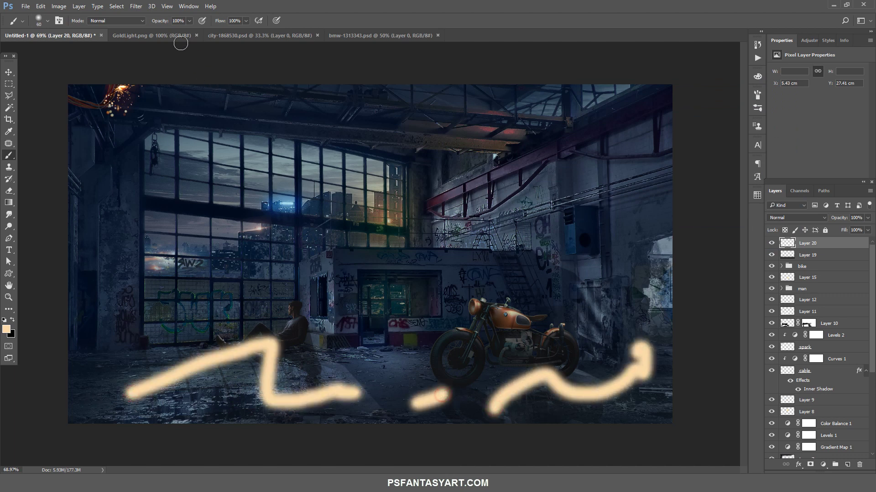
- Motion-blur the floor streaks by 245 px and blend them in Overlay at 70% opacity
{"action": "left_click", "coordinate": [135, 6]}
{"action": "mouse_move", "coordinate": [157, 106]}
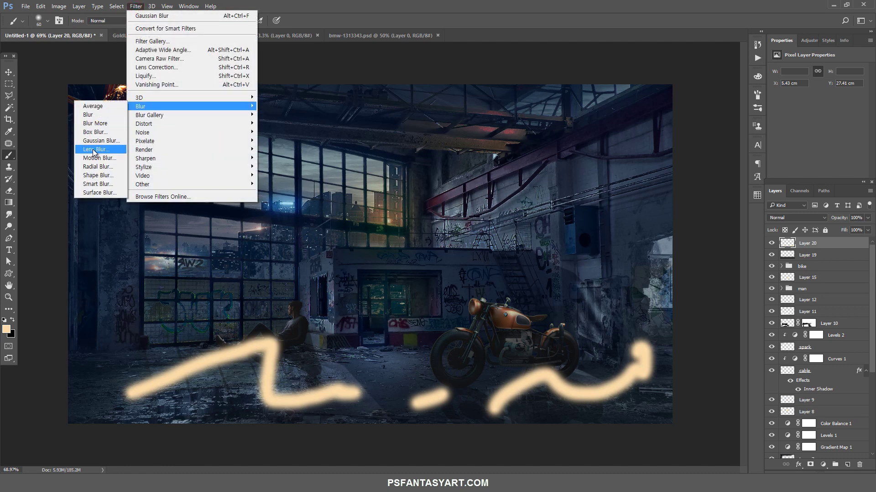
{"action": "left_click", "coordinate": [99, 158]}
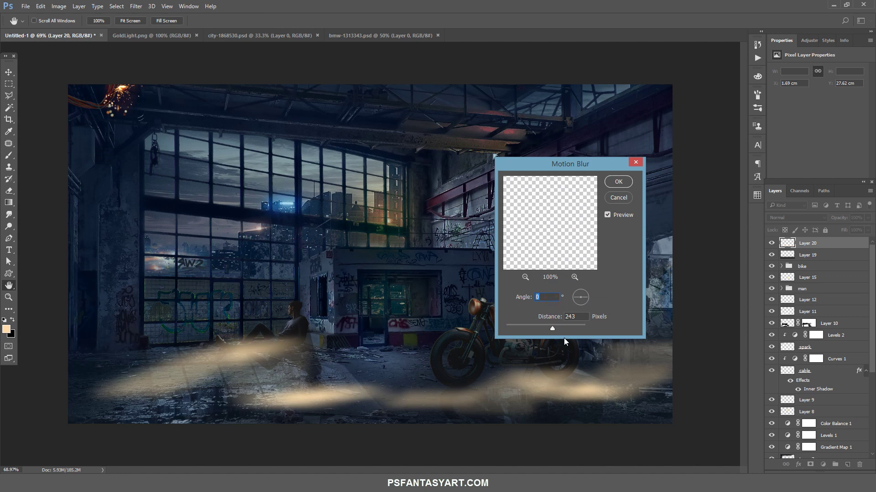
{"action": "left_click_drag", "start_coordinate": [583, 317], "coordinate": [509, 318]}
{"action": "left_click", "coordinate": [624, 181]}
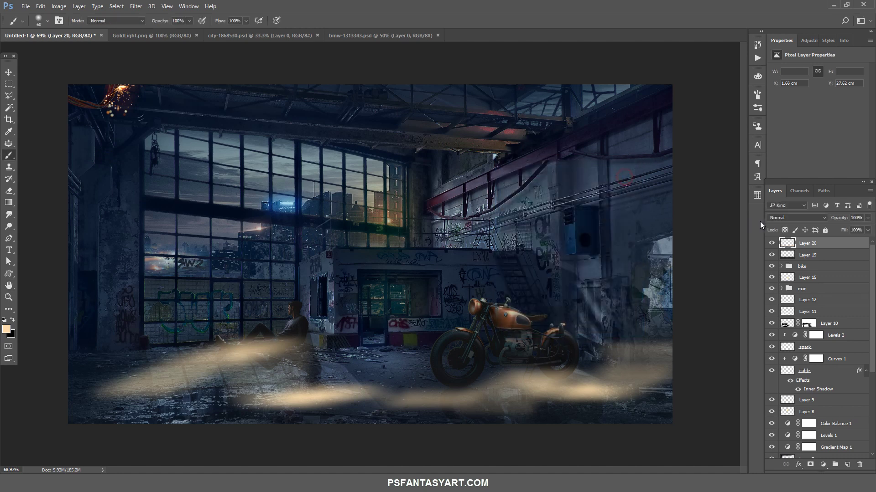
{"action": "left_click", "coordinate": [773, 218]}
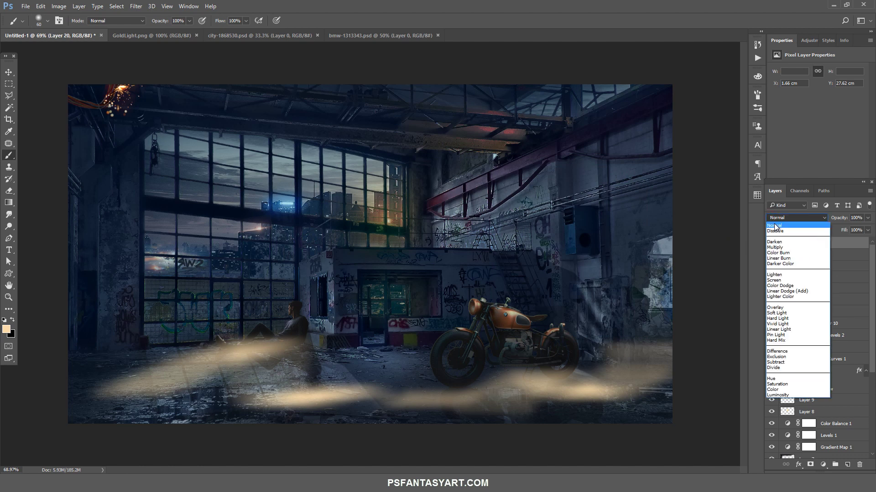
{"action": "left_click", "coordinate": [784, 308]}
{"action": "left_click", "coordinate": [867, 218]}
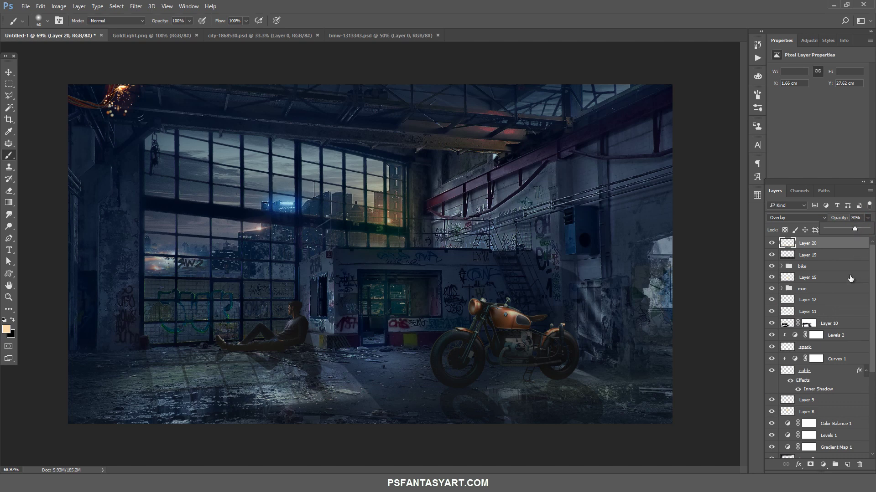
- Move the floor glow layer slightly lower
{"action": "left_click", "coordinate": [9, 72]}
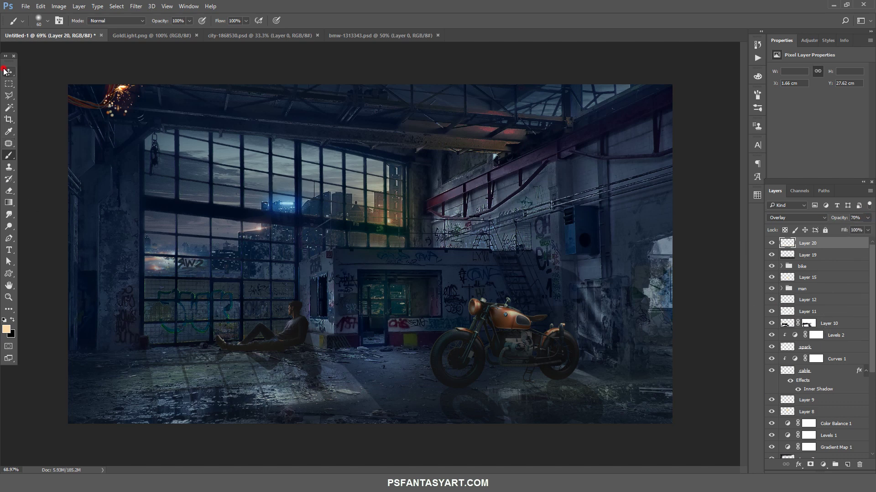
{"action": "left_click_drag", "start_coordinate": [501, 318], "coordinate": [495, 326]}
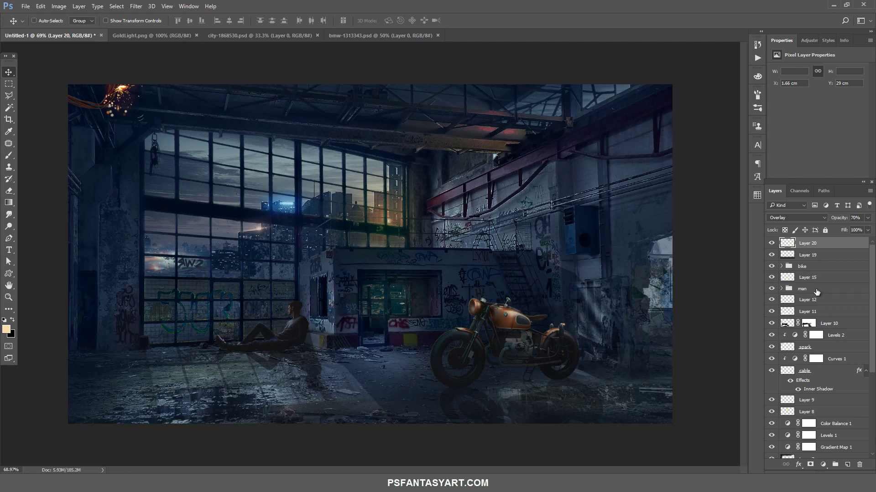
{"action": "key", "text": "z"}
{"action": "left_click", "coordinate": [372, 335], "text": "alt"}
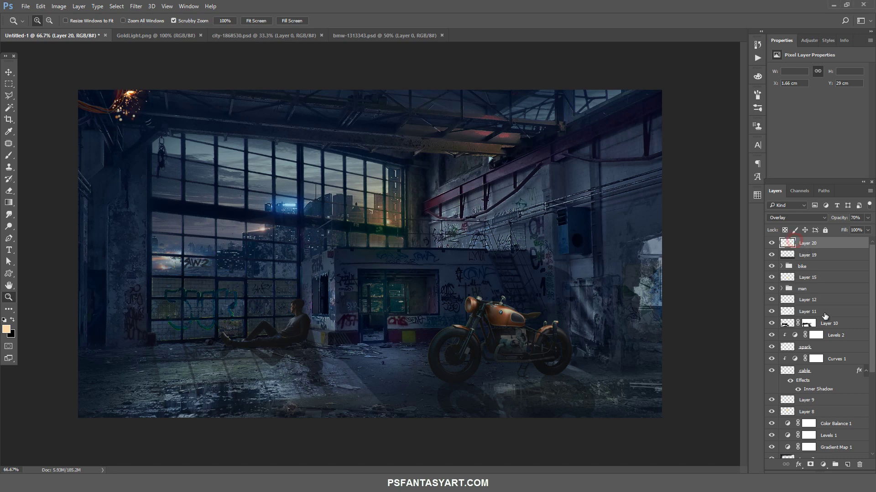
- Scale the man group to about 90% and nudge him into place against the wall
{"action": "left_click", "coordinate": [798, 292]}
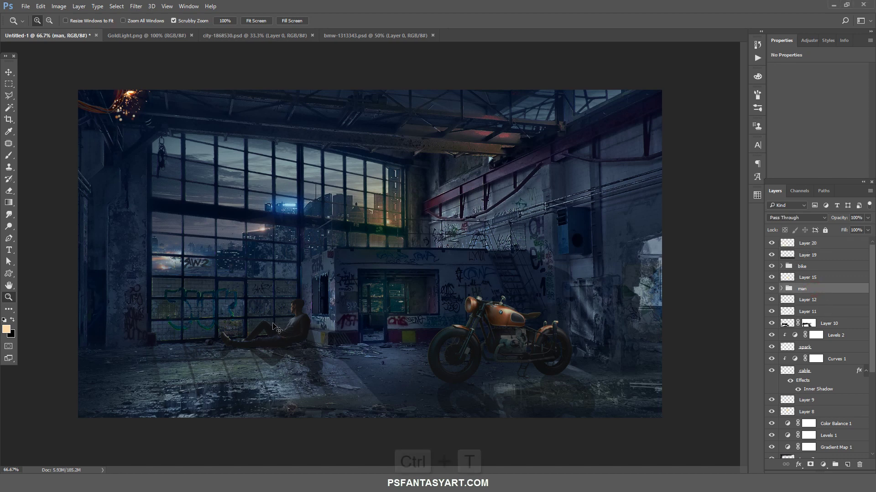
{"action": "key", "text": "ctrl+t"}
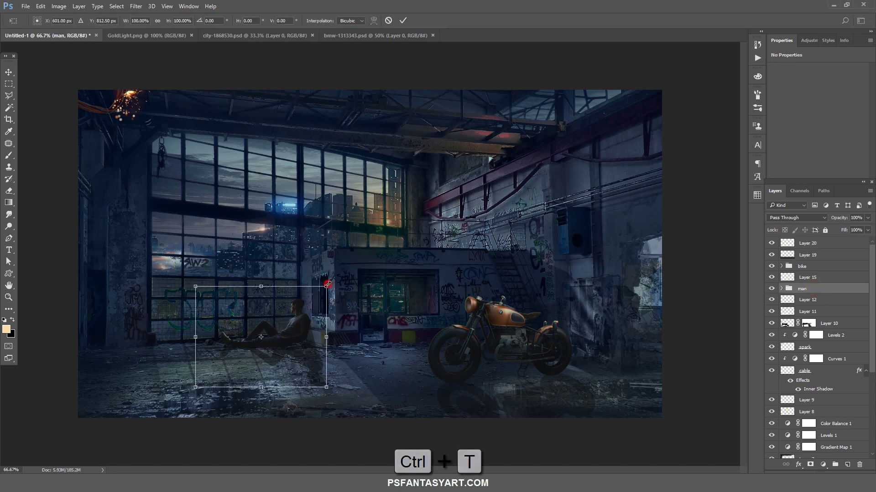
{"action": "left_click_drag", "start_coordinate": [324, 290], "coordinate": [324, 293]}
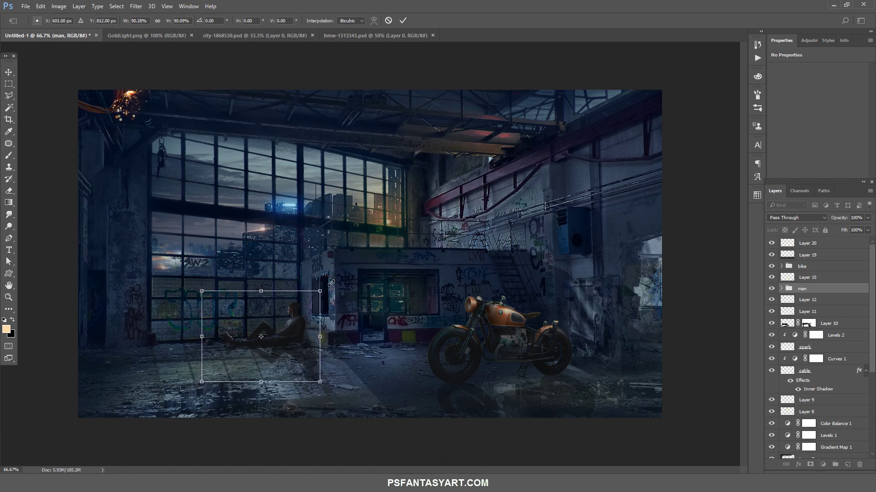
{"action": "left_click", "coordinate": [403, 20]}
{"action": "left_click", "coordinate": [9, 72]}
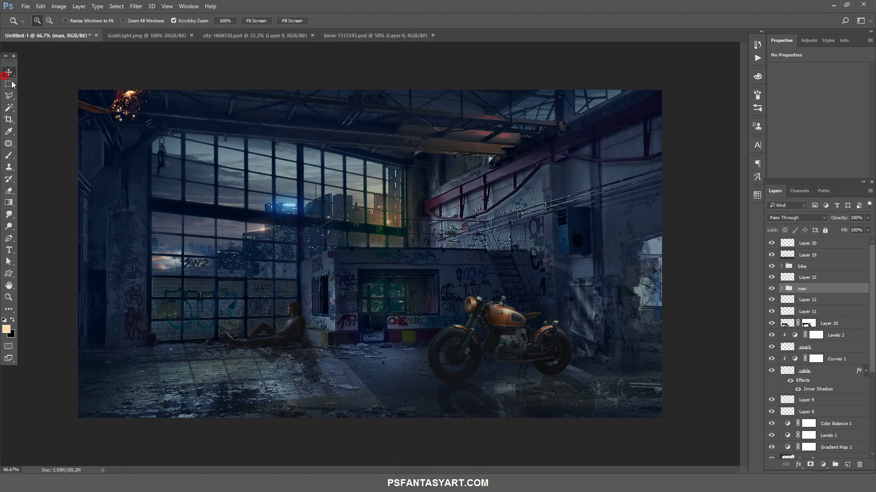
{"action": "left_click_drag", "start_coordinate": [323, 343], "coordinate": [310, 339]}
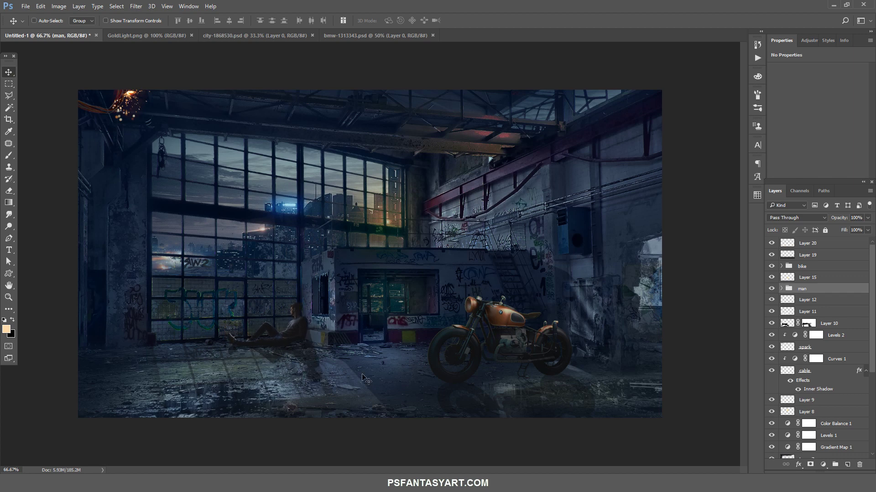
{"action": "left_click", "coordinate": [808, 258]}
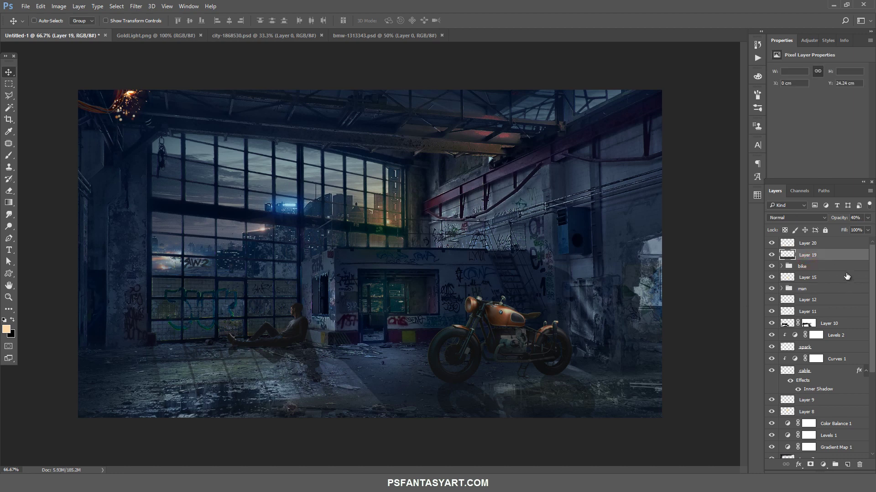
- Scale the bike group to about 93% and shift its position slightly
{"action": "left_click", "coordinate": [816, 266]}
{"action": "key", "text": "ctrl+t"}
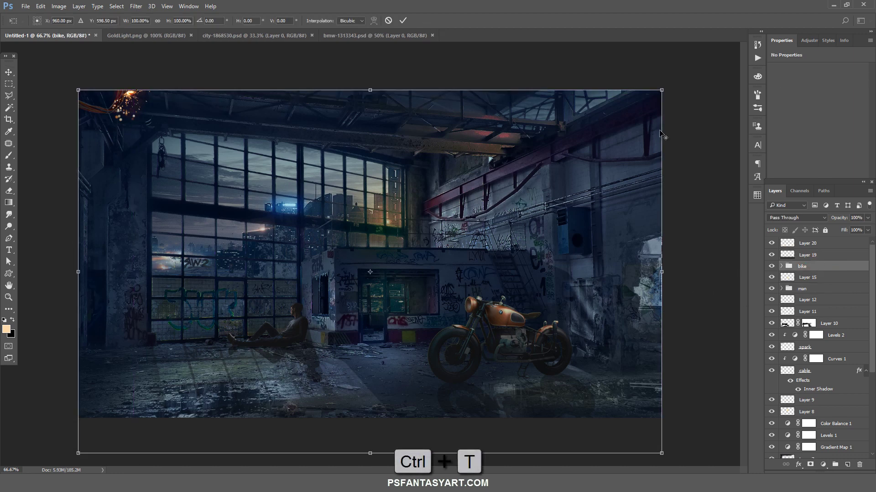
{"action": "left_click_drag", "start_coordinate": [661, 90], "coordinate": [647, 130]}
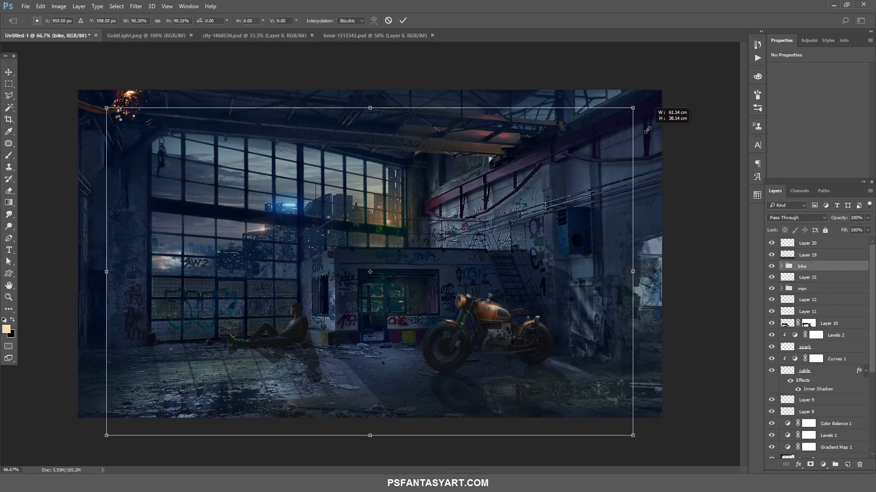
{"action": "left_click_drag", "start_coordinate": [606, 294], "coordinate": [625, 309]}
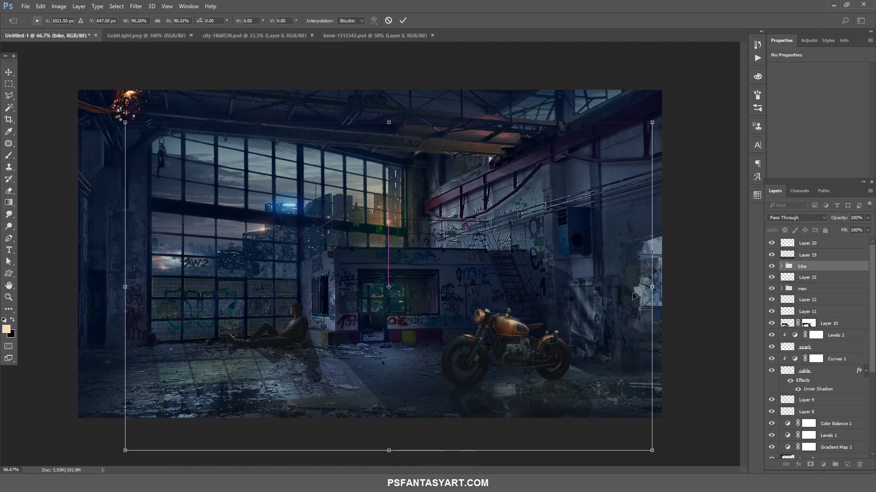
{"action": "left_click_drag", "start_coordinate": [652, 124], "coordinate": [661, 117]}
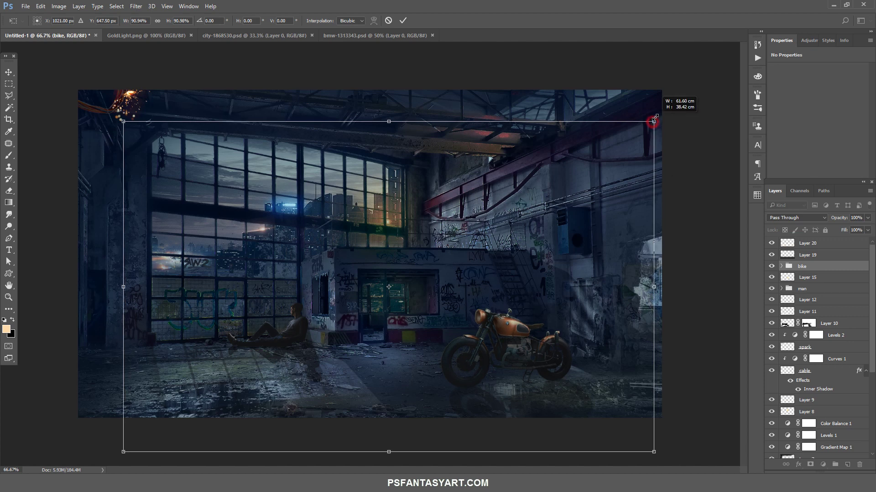
{"action": "left_click_drag", "start_coordinate": [603, 303], "coordinate": [598, 297]}
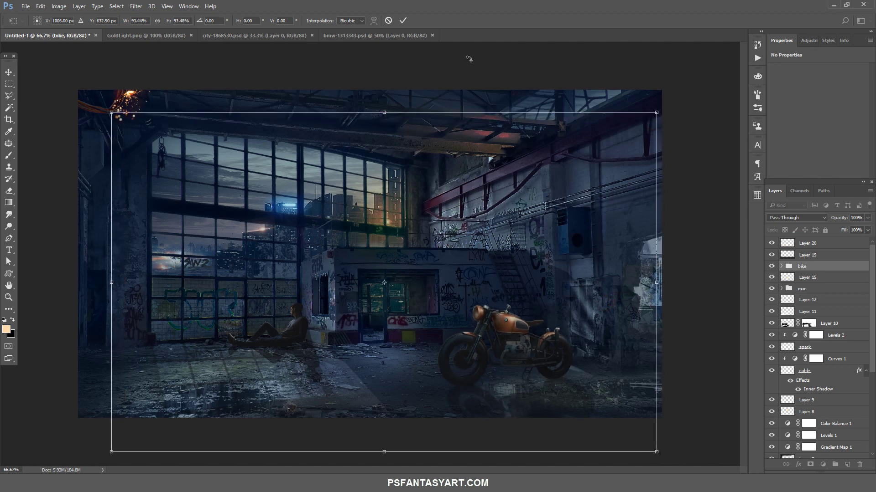
{"action": "left_click", "coordinate": [403, 20]}
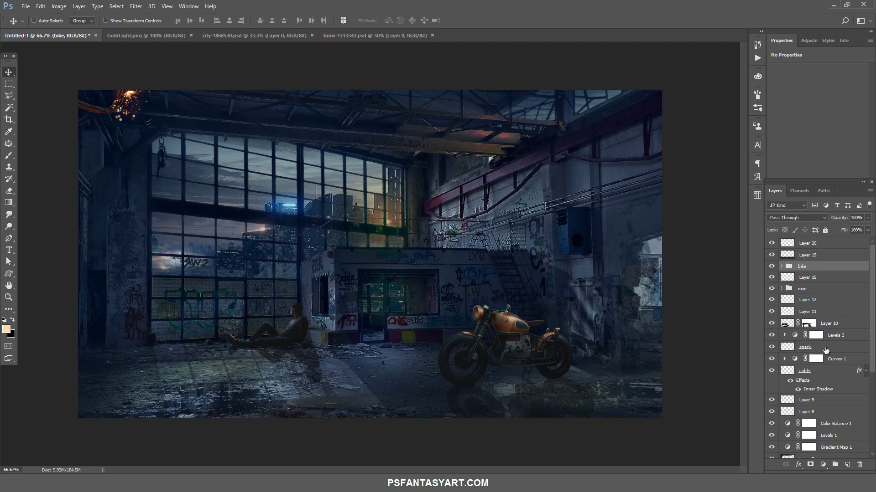
- Stretch the broken wall layer slightly left and move its top up to the canvas edge
{"action": "scroll", "coordinate": [836, 355], "scroll_direction": "down", "scroll_amount": 1}
{"action": "scroll", "coordinate": [837, 377], "scroll_direction": "down", "scroll_amount": 3}
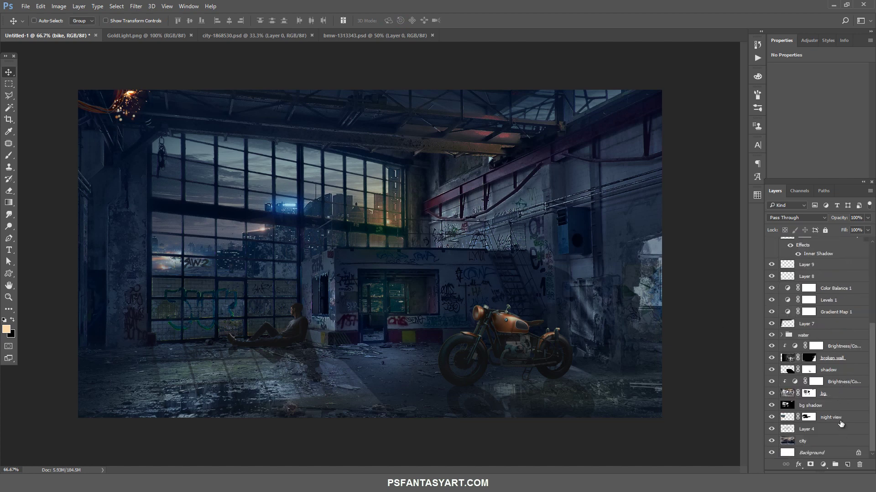
{"action": "left_click", "coordinate": [788, 359]}
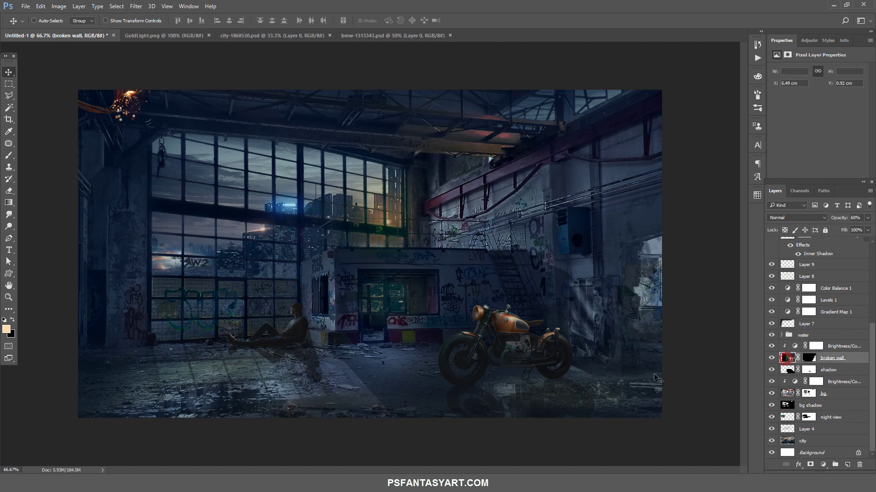
{"action": "key", "text": "ctrl+t"}
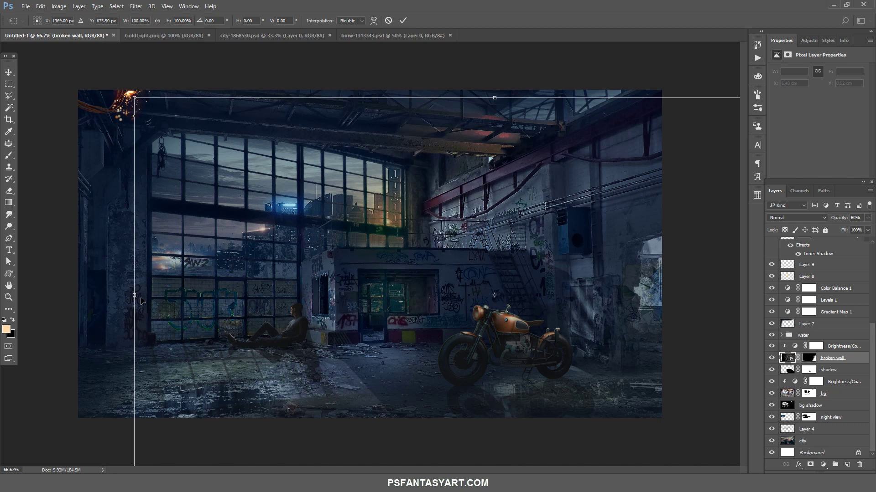
{"action": "left_click_drag", "start_coordinate": [133, 295], "coordinate": [119, 303]}
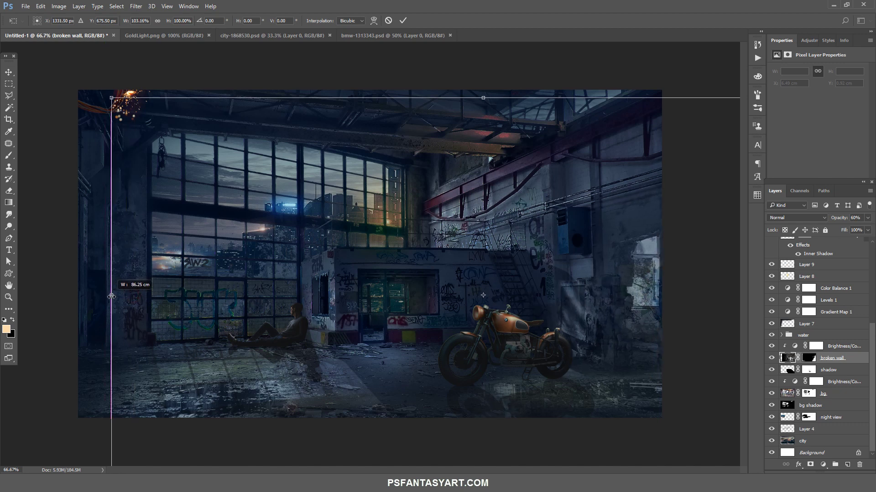
{"action": "left_click_drag", "start_coordinate": [562, 398], "coordinate": [569, 394]}
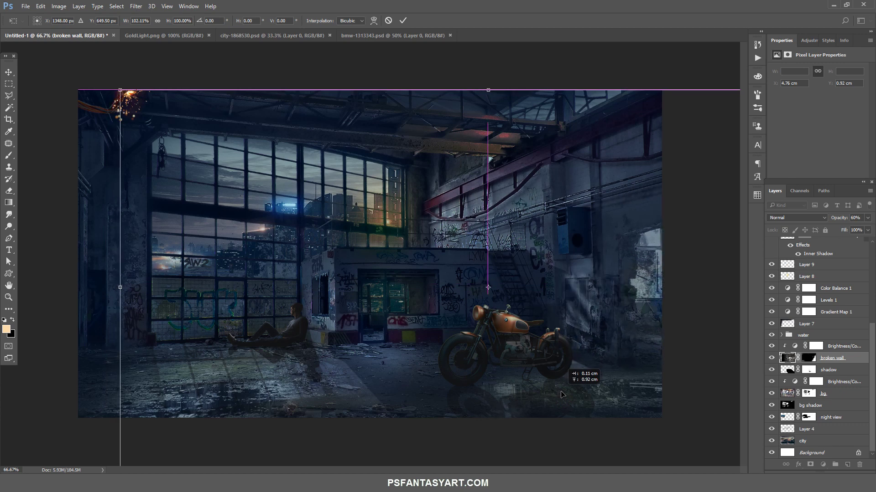
{"action": "left_click", "coordinate": [401, 20]}
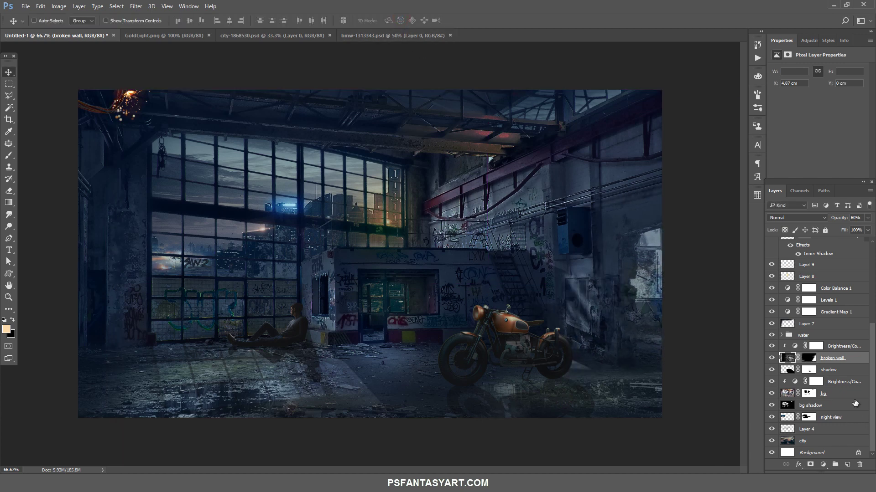
{"action": "scroll", "coordinate": [835, 378], "scroll_direction": "up", "scroll_amount": 3}
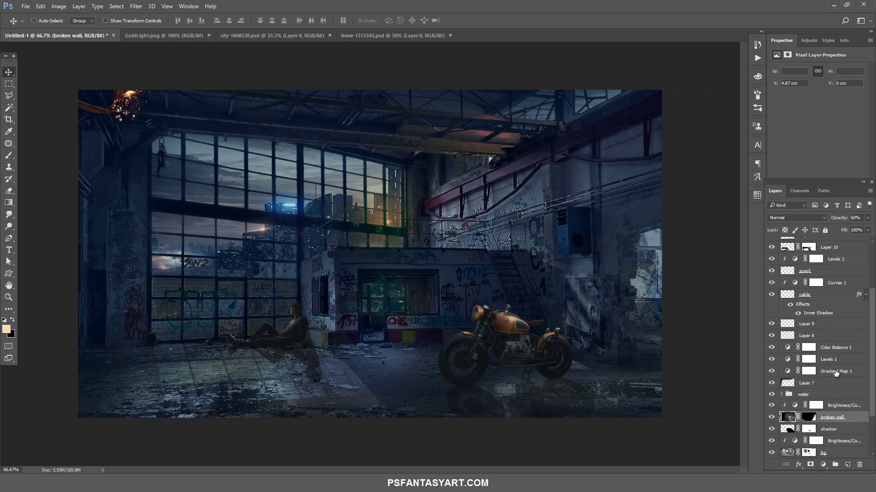
{"action": "scroll", "coordinate": [835, 372], "scroll_direction": "up", "scroll_amount": 2}
{"action": "scroll", "coordinate": [827, 375], "scroll_direction": "up", "scroll_amount": 2}
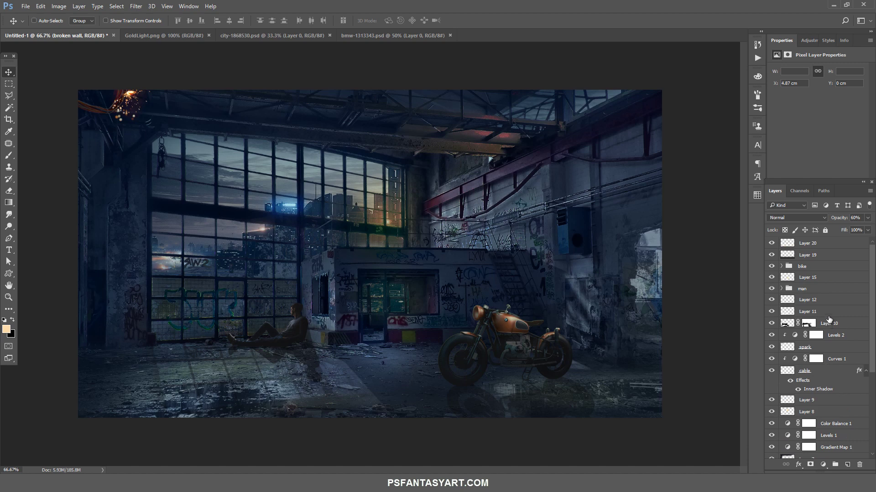
{"action": "left_click", "coordinate": [828, 247]}
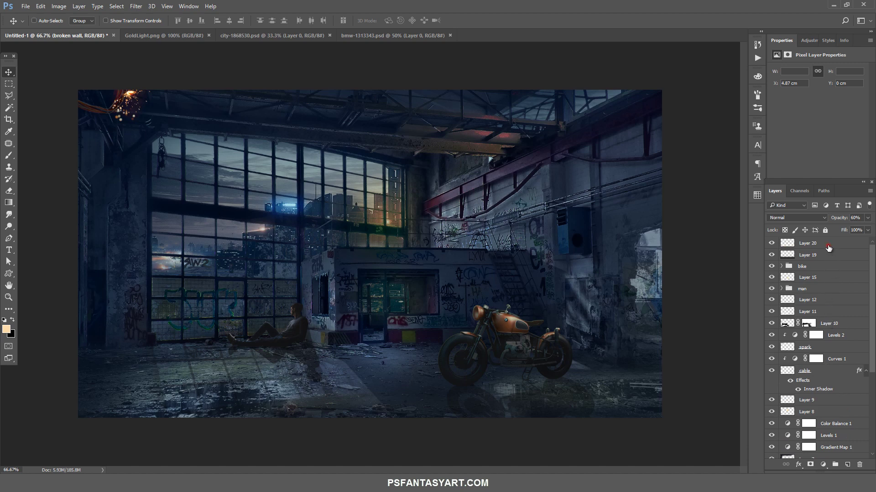
- Enlarge the bike group to about 101.5% and nudge it slightly up and left
{"action": "left_click", "coordinate": [797, 266]}
{"action": "key", "text": "ctrl+t"}
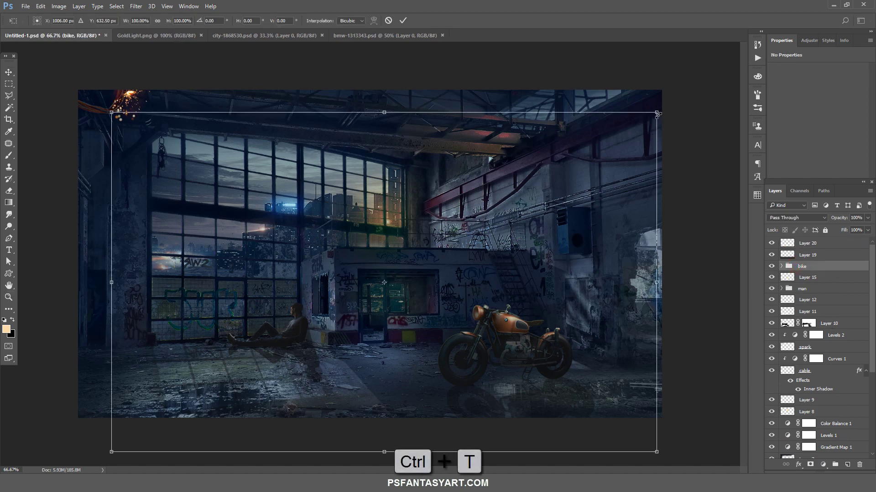
{"action": "left_click_drag", "start_coordinate": [657, 110], "coordinate": [661, 109]}
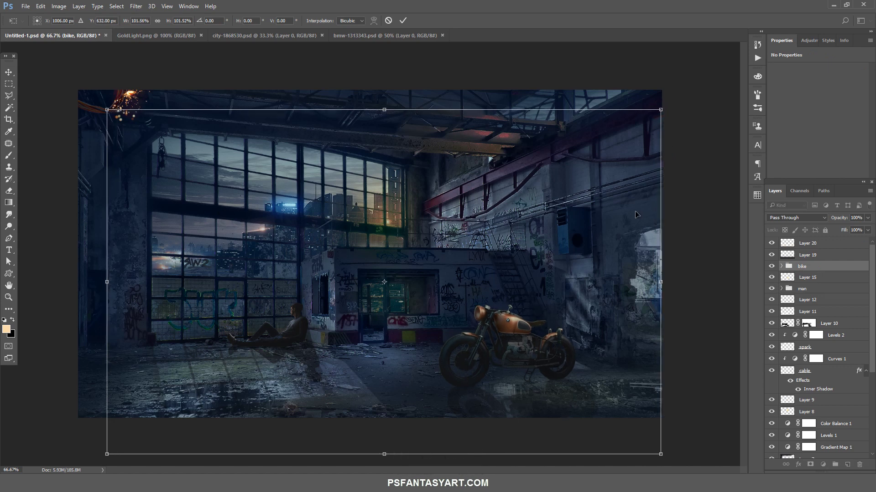
{"action": "left_click_drag", "start_coordinate": [605, 334], "coordinate": [603, 332]}
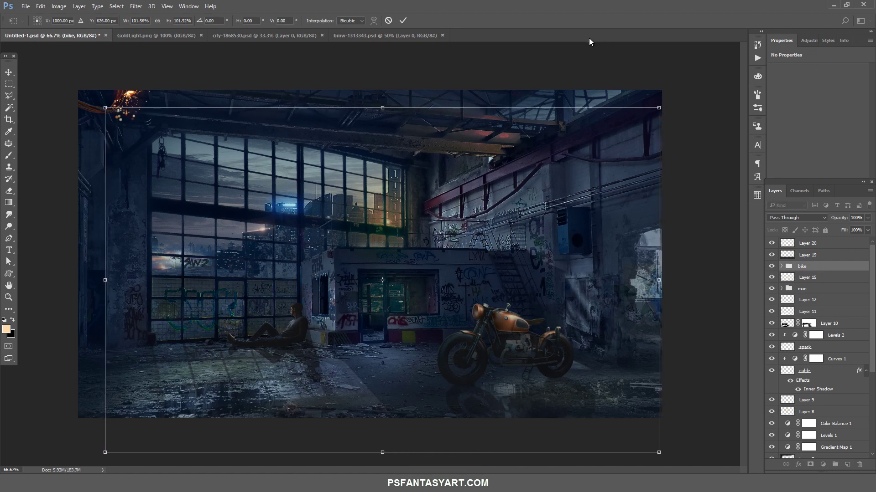
{"action": "key", "text": "Return"}
{"action": "key", "text": "z"}
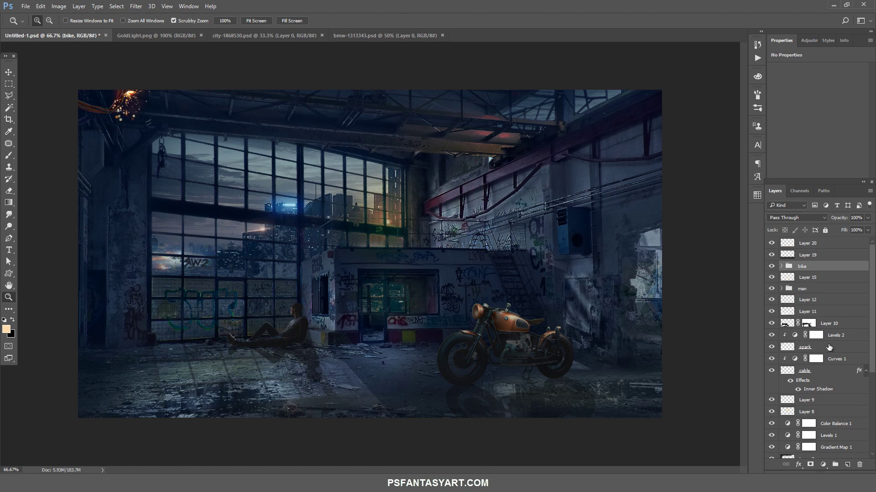
- Set the Yellow/Blue slider in Color Balance 1 to 0
{"action": "scroll", "coordinate": [829, 347], "scroll_direction": "down", "scroll_amount": 3}
{"action": "left_click", "coordinate": [787, 365]}
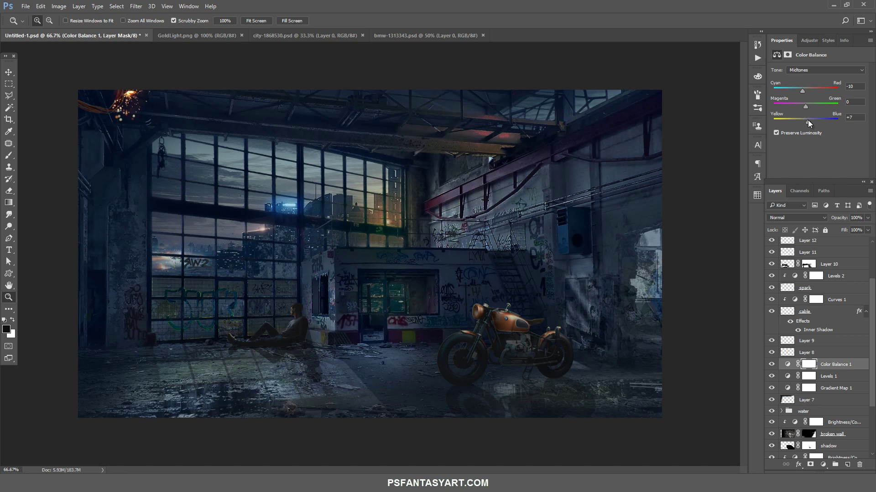
{"action": "left_click_drag", "start_coordinate": [806, 119], "coordinate": [806, 118]}
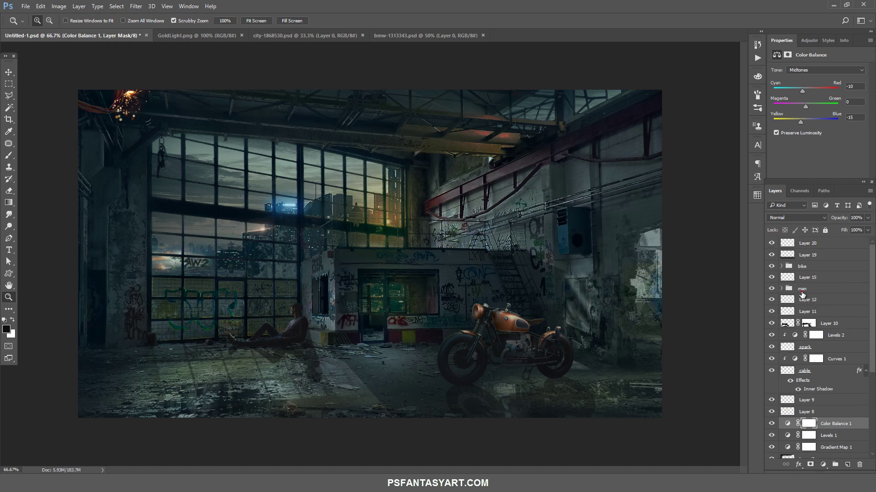
- Enlarge the man group to about 103%
{"action": "left_click", "coordinate": [801, 289]}
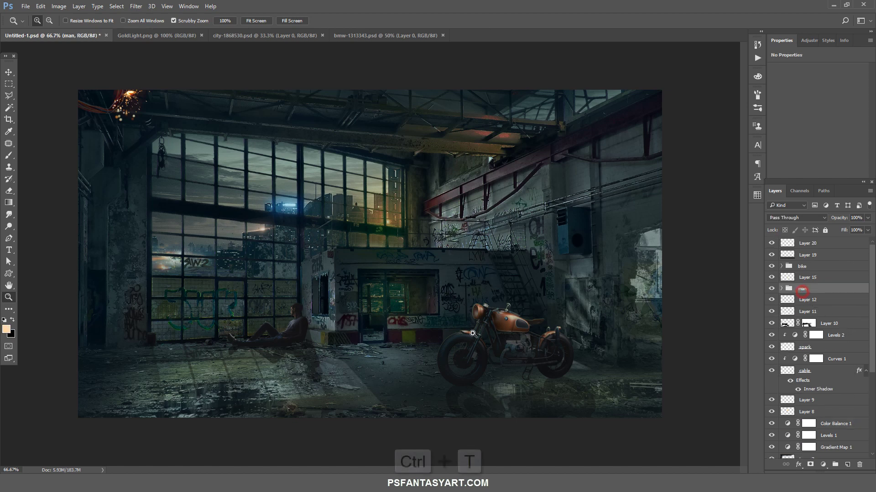
{"action": "key", "text": "ctrl+t"}
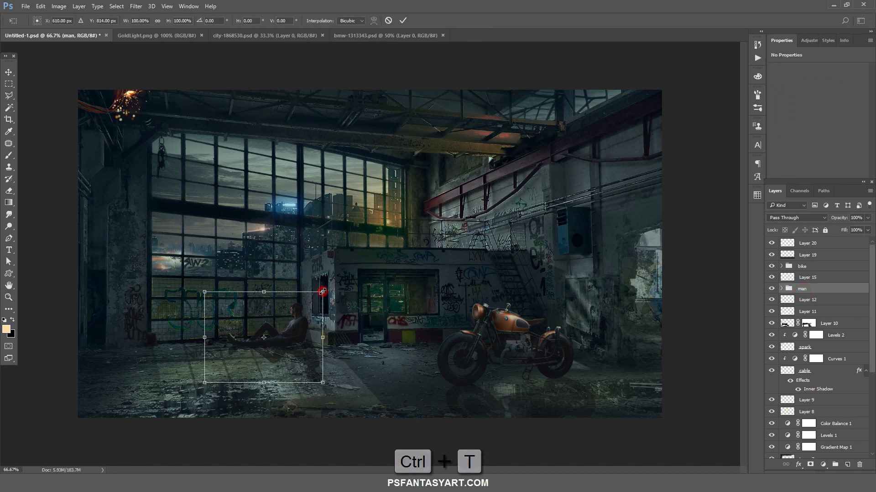
{"action": "left_click_drag", "start_coordinate": [322, 291], "coordinate": [326, 290]}
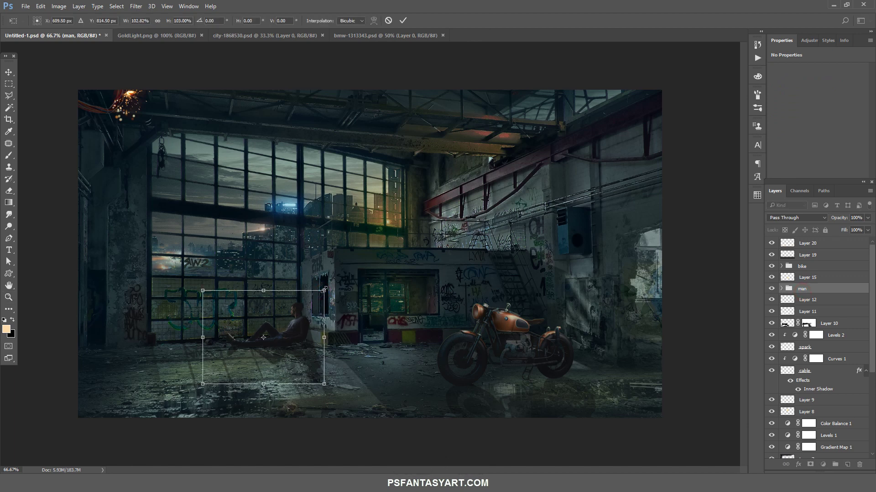
{"action": "key", "text": "Return"}
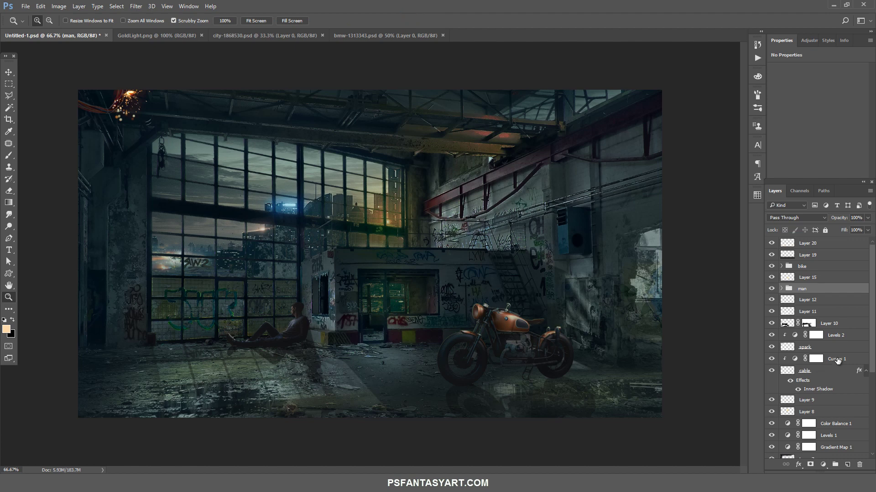
- Merge all visible layers into Layer 21 and convert it to a smart object
{"action": "left_click", "coordinate": [826, 244]}
{"action": "key", "text": "ctrl+shift+alt+e"}
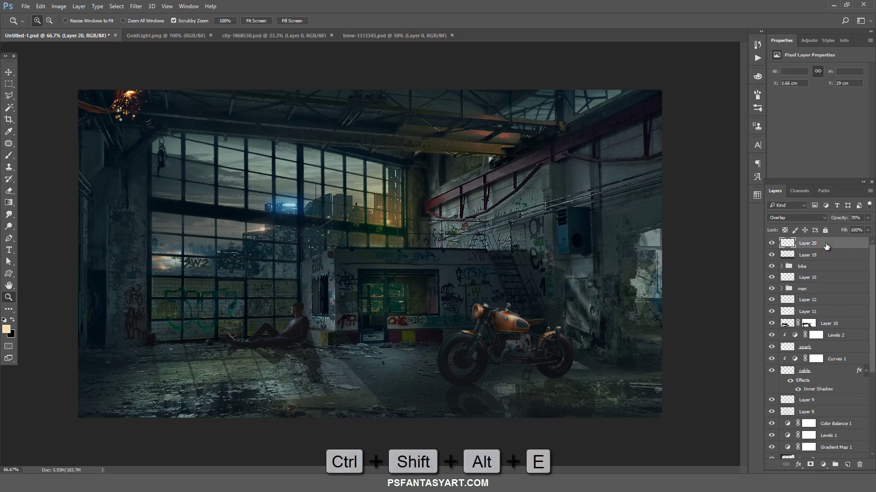
{"action": "right_click", "coordinate": [823, 240]}
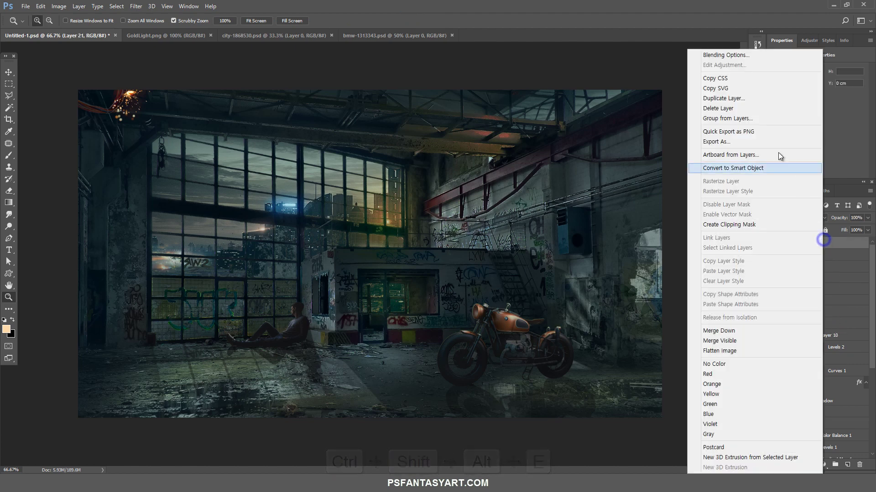
{"action": "left_click", "coordinate": [706, 168]}
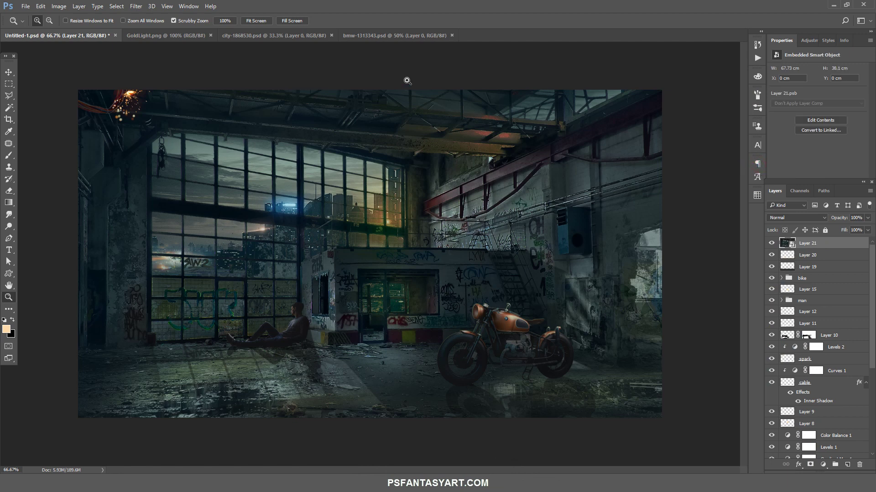
- Apply a Reduce Noise smart filter to Layer 21
{"action": "left_click", "coordinate": [136, 6]}
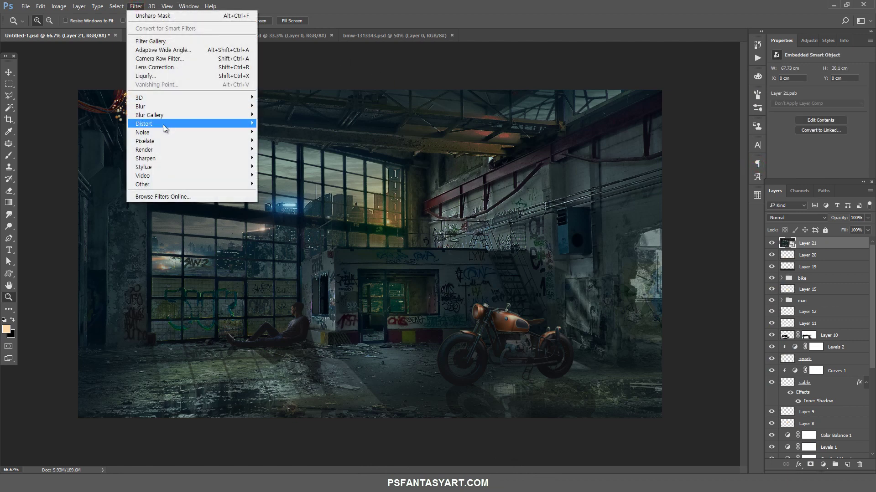
{"action": "mouse_move", "coordinate": [142, 132]}
{"action": "left_click", "coordinate": [92, 169]}
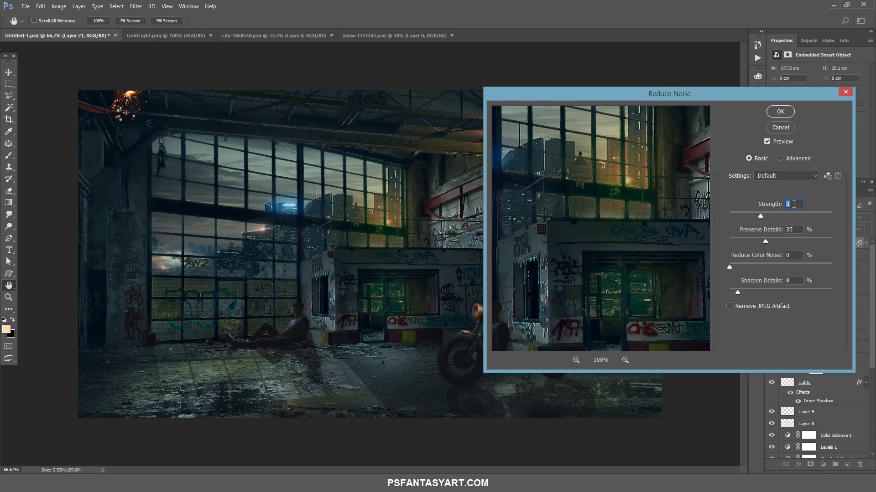
{"action": "left_click", "coordinate": [749, 232]}
{"action": "left_click", "coordinate": [798, 279]}
{"action": "left_click", "coordinate": [777, 112]}
- Sharpen with Unsharp Mask at 50%, 1.0 px, then bring up the Camera Raw Filter
{"action": "left_click", "coordinate": [136, 6]}
{"action": "mouse_move", "coordinate": [145, 158]}
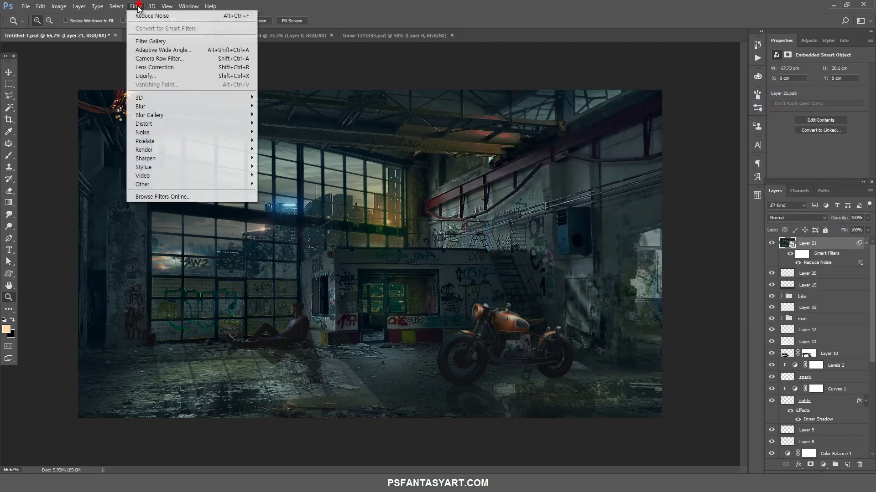
{"action": "left_click", "coordinate": [102, 201]}
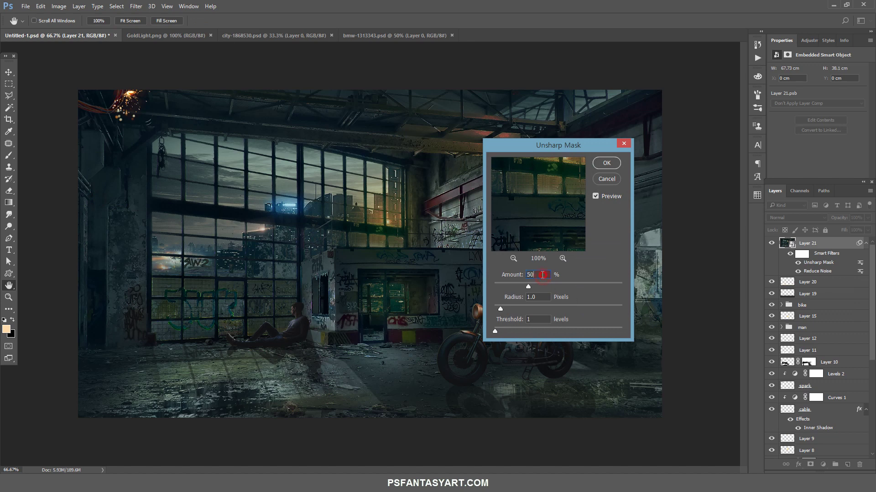
{"action": "left_click", "coordinate": [537, 297]}
{"action": "left_click", "coordinate": [543, 316]}
{"action": "left_click", "coordinate": [607, 163]}
{"action": "left_click", "coordinate": [136, 7]}
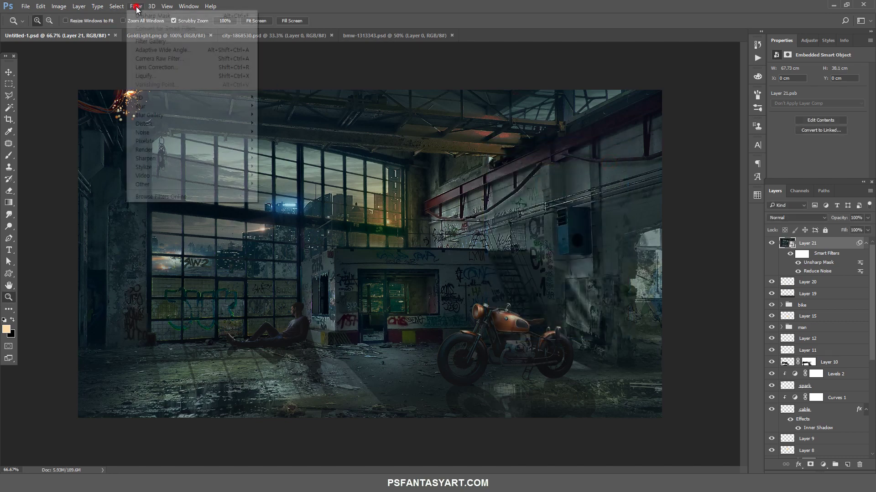
{"action": "left_click", "coordinate": [170, 59]}
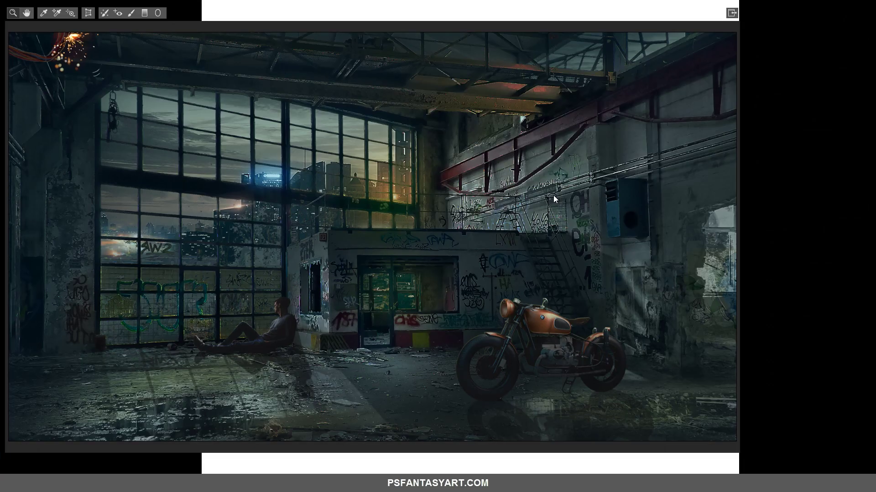
- In Camera Raw, set Temperature -8, Blacks -18 and a -20 post-crop vignette
{"action": "left_click_drag", "start_coordinate": [806, 162], "coordinate": [804, 262]}
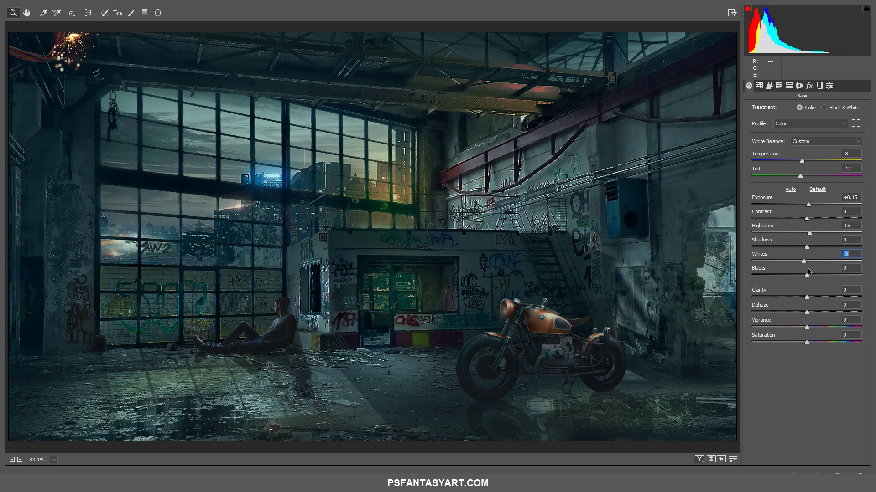
{"action": "left_click_drag", "start_coordinate": [805, 276], "coordinate": [797, 275]}
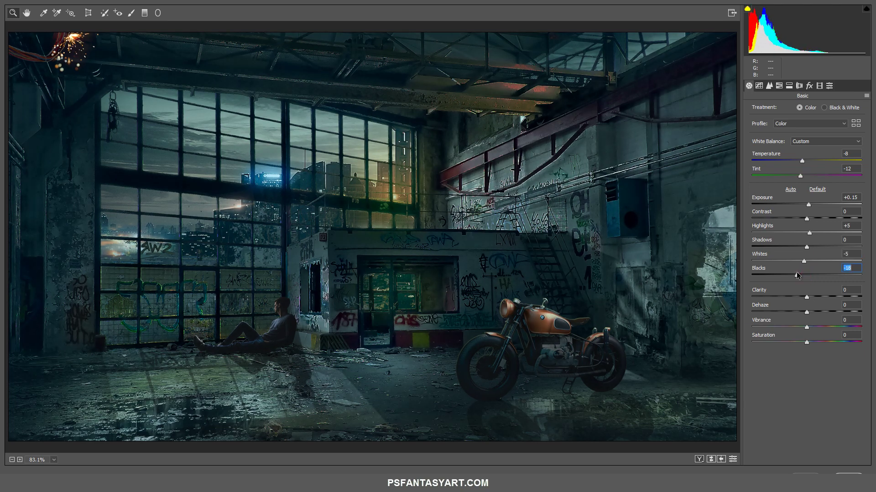
{"action": "left_click", "coordinate": [809, 86]}
{"action": "left_click_drag", "start_coordinate": [806, 204], "coordinate": [796, 204]}
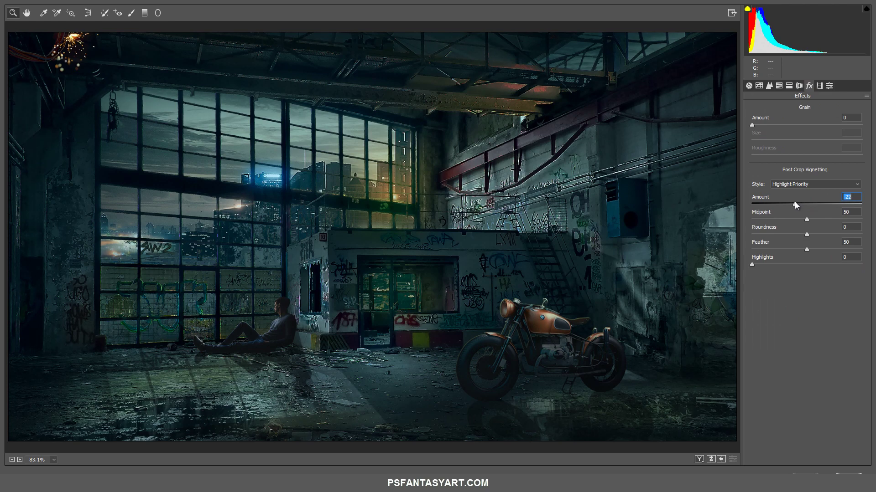
{"action": "left_click", "coordinate": [849, 474]}
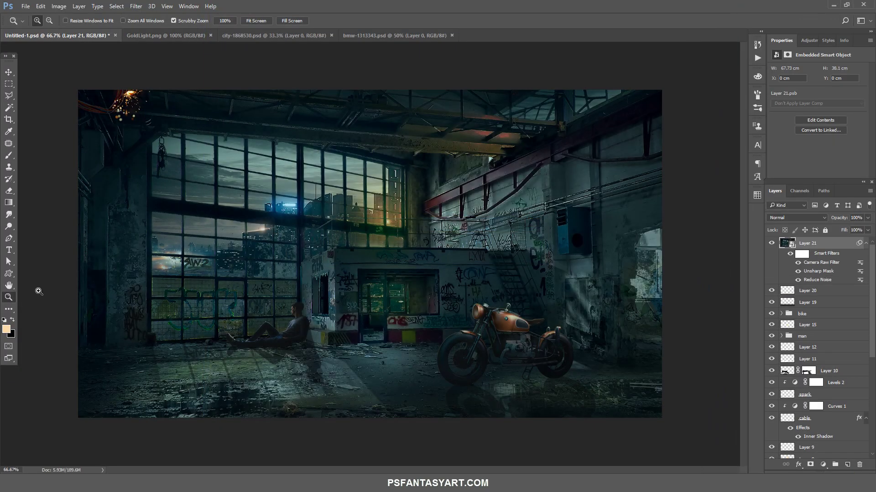
- Fit the finished composite on screen and switch to Full Screen Mode
{"action": "left_click", "coordinate": [318, 291]}
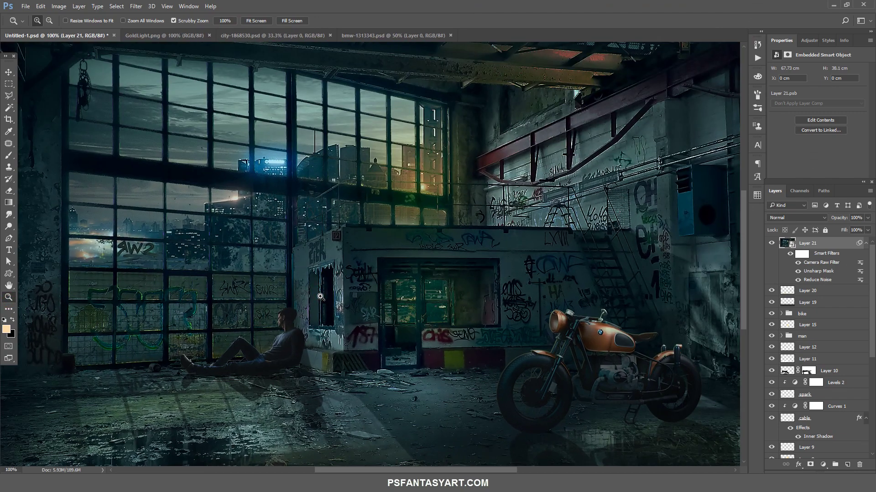
{"action": "key", "text": "ctrl+0"}
{"action": "key", "text": "f"}
{"action": "key", "text": "f"}
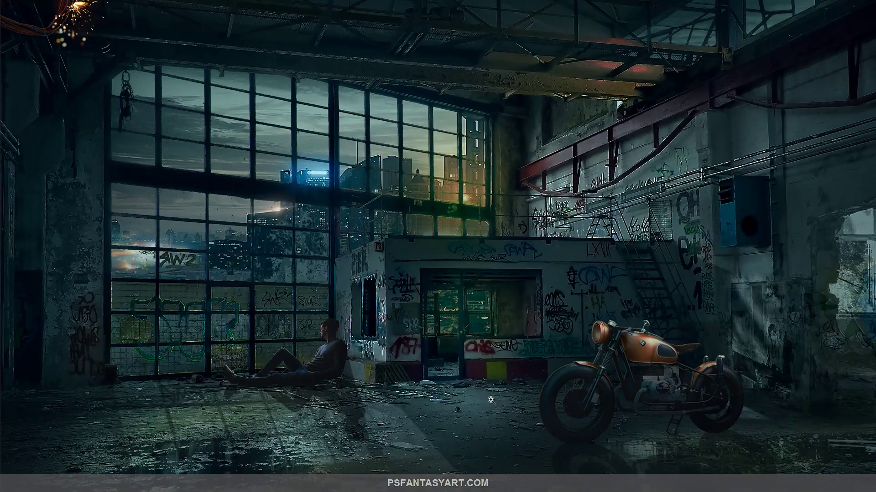